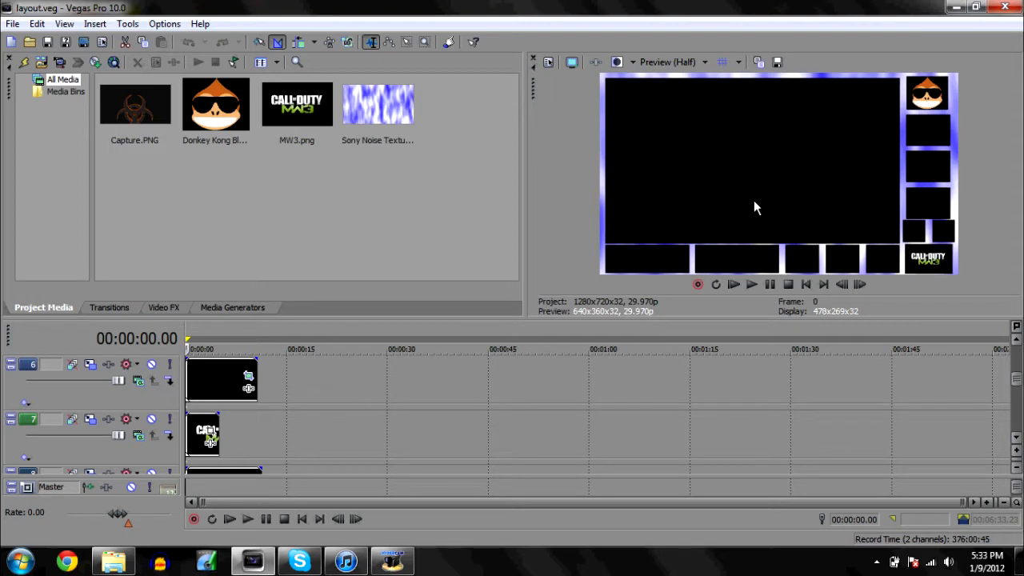
- Insert a new video track above the first track and place the timeline cursor near the start
click(1017, 340)
click(1018, 340)
click(1017, 340)
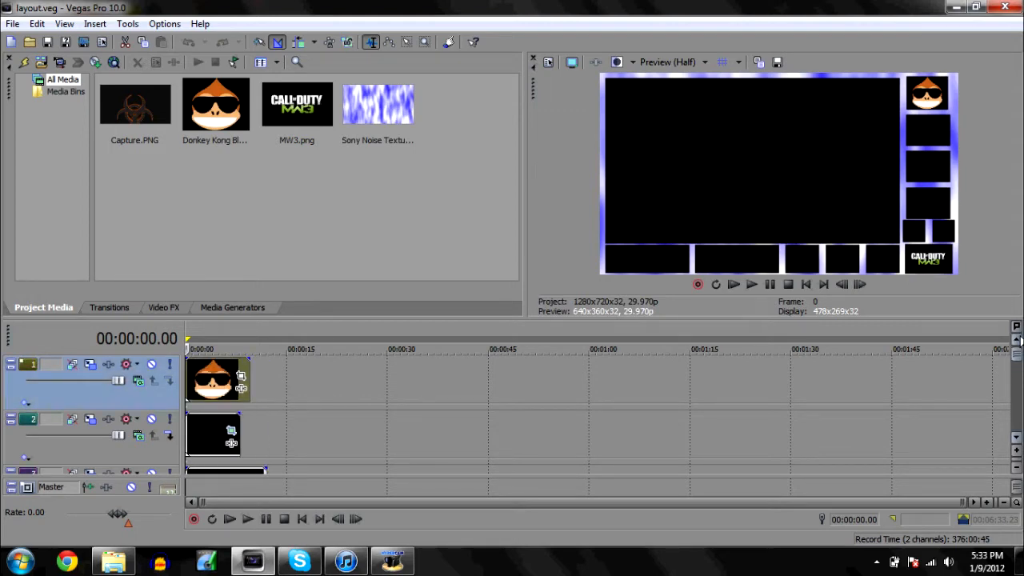
key(ctrl+shift+q)
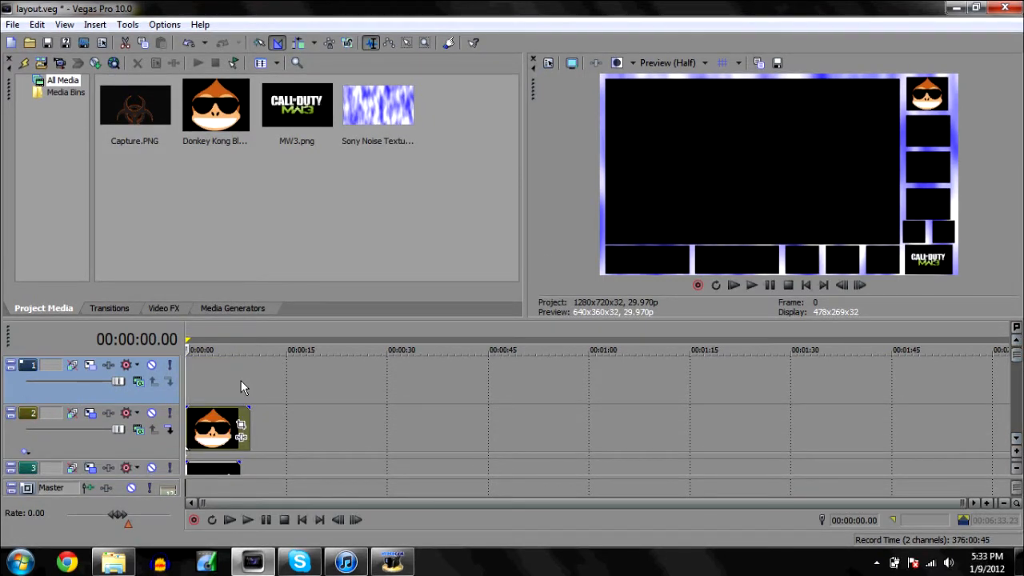
mouse_move(114, 557)
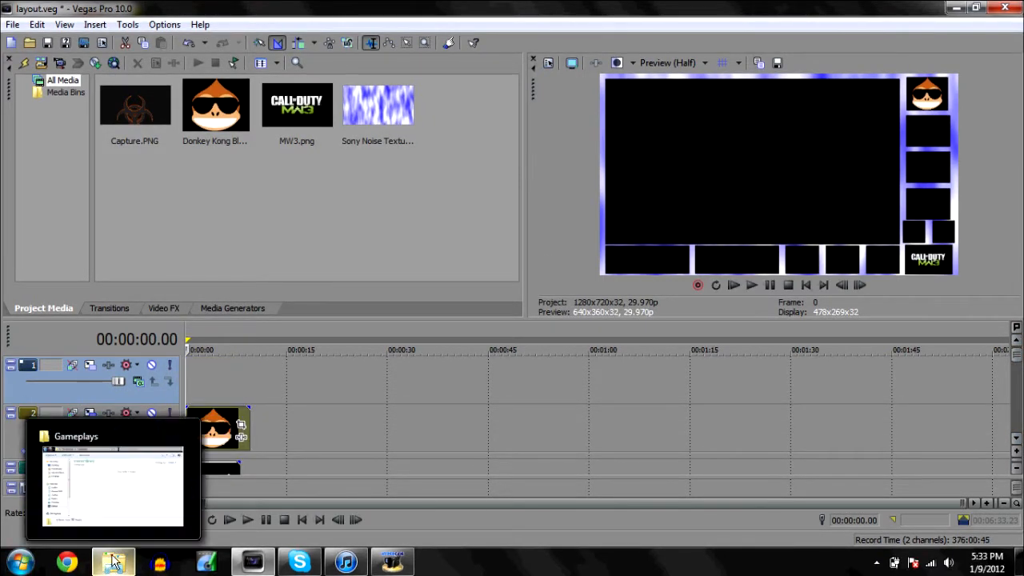
right_click(214, 380)
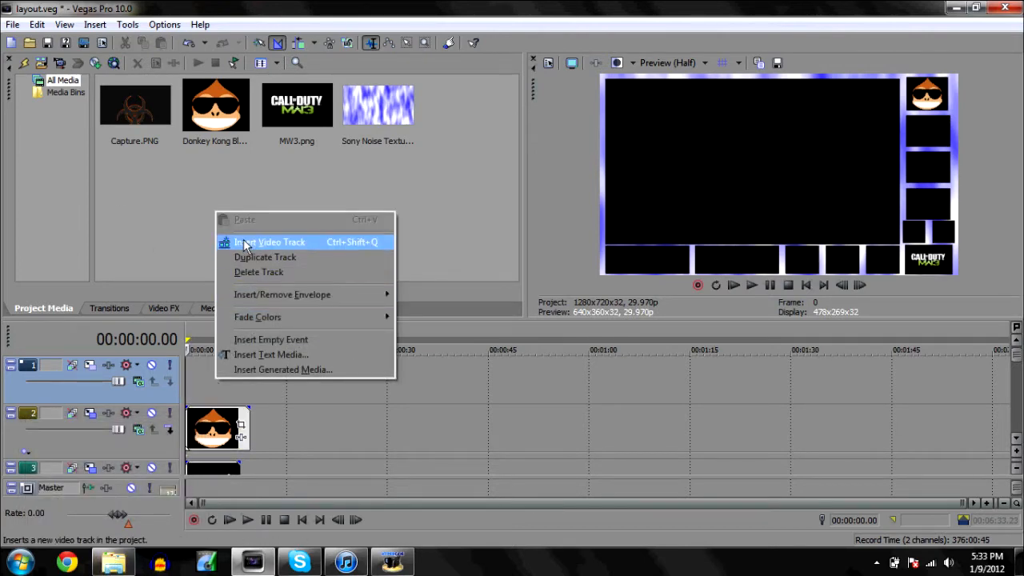
click(202, 387)
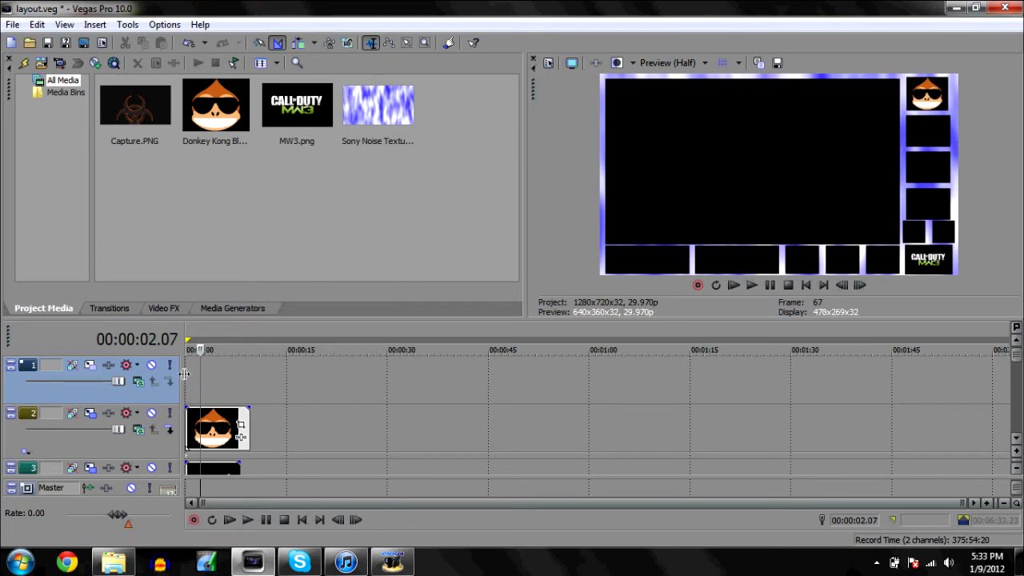
click(189, 385)
- From the Videos library's Call Of Duty > Gameplays With Commentary folder, add AA-12 Bootleg TDM 34-3.mp4 at the start of the new track
click(113, 562)
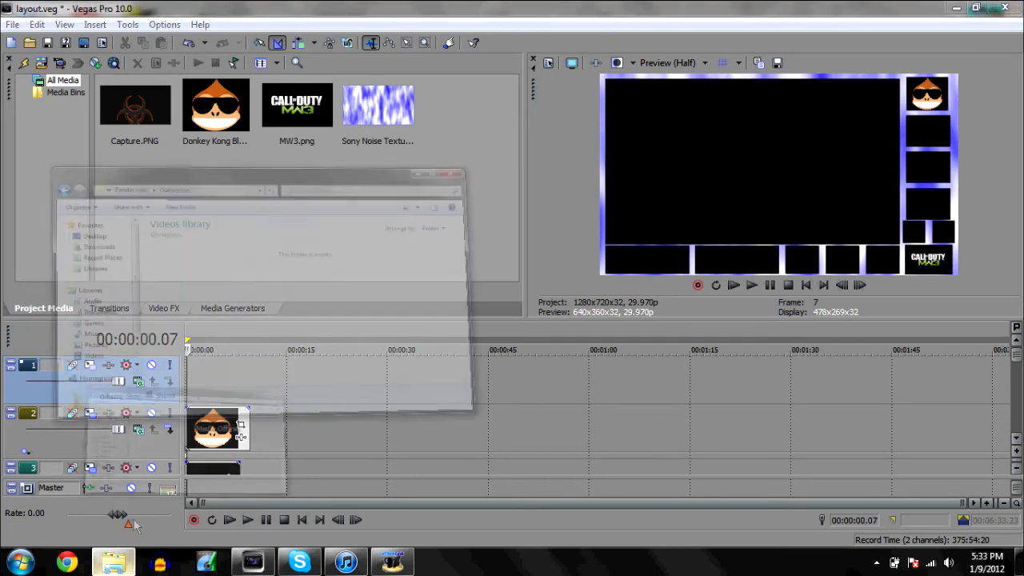
click(112, 280)
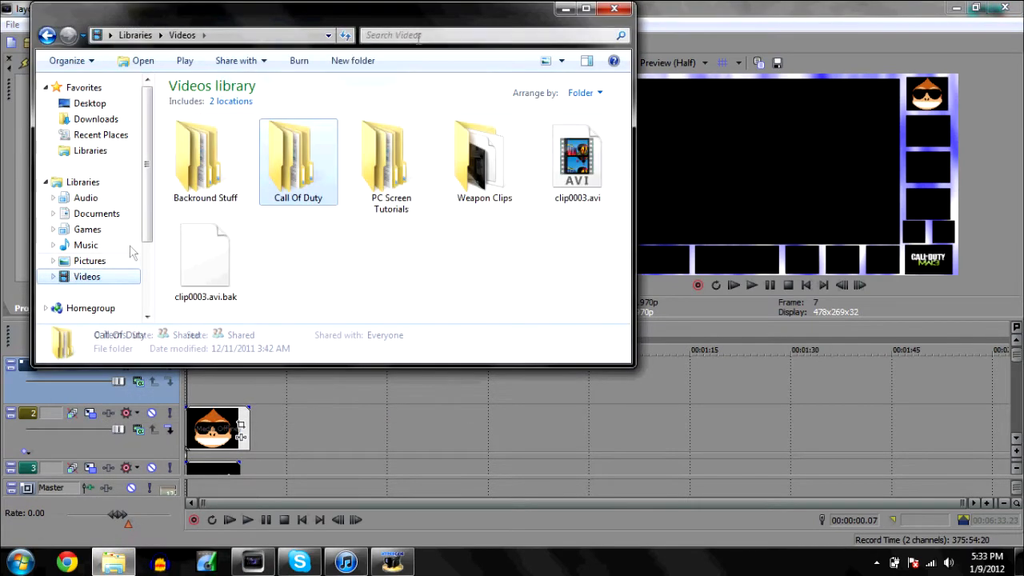
double_click(478, 164)
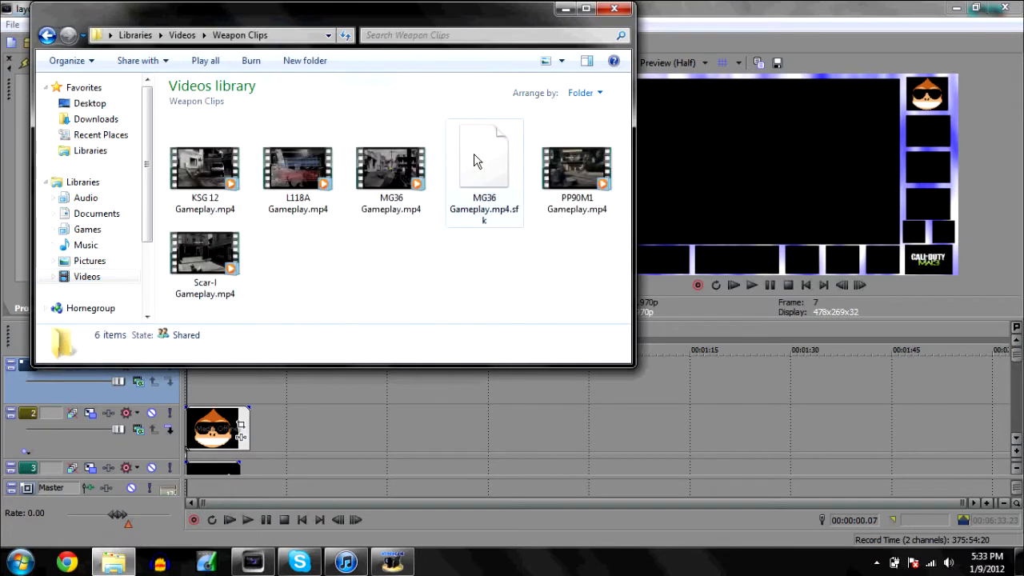
click(47, 36)
click(331, 167)
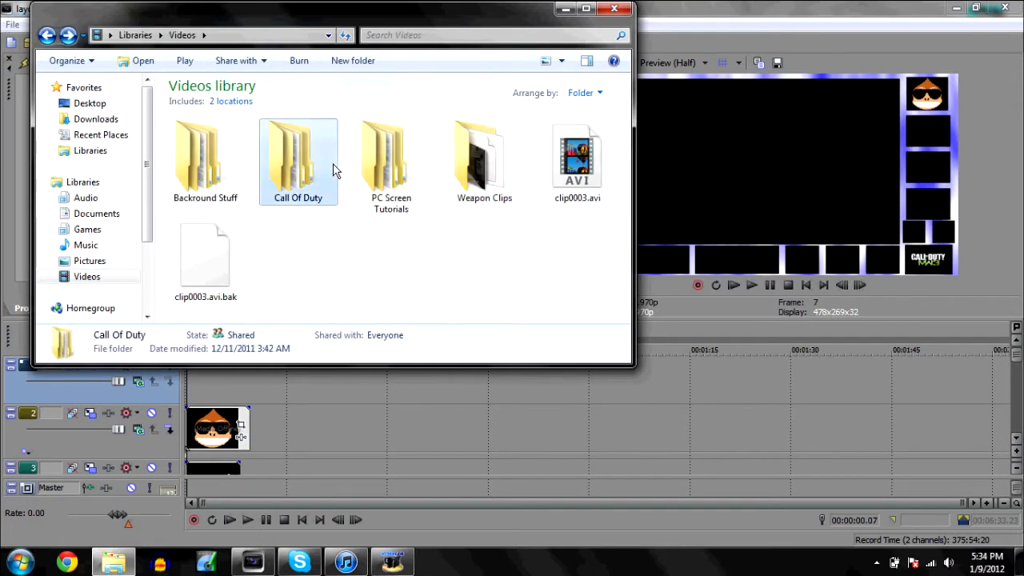
double_click(331, 167)
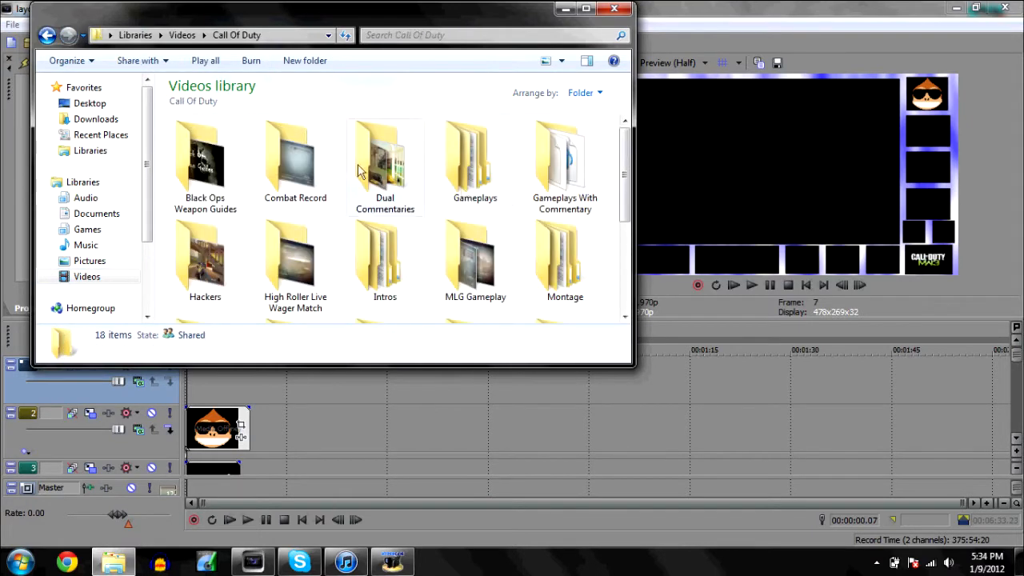
double_click(538, 148)
drag(204, 144, 198, 390)
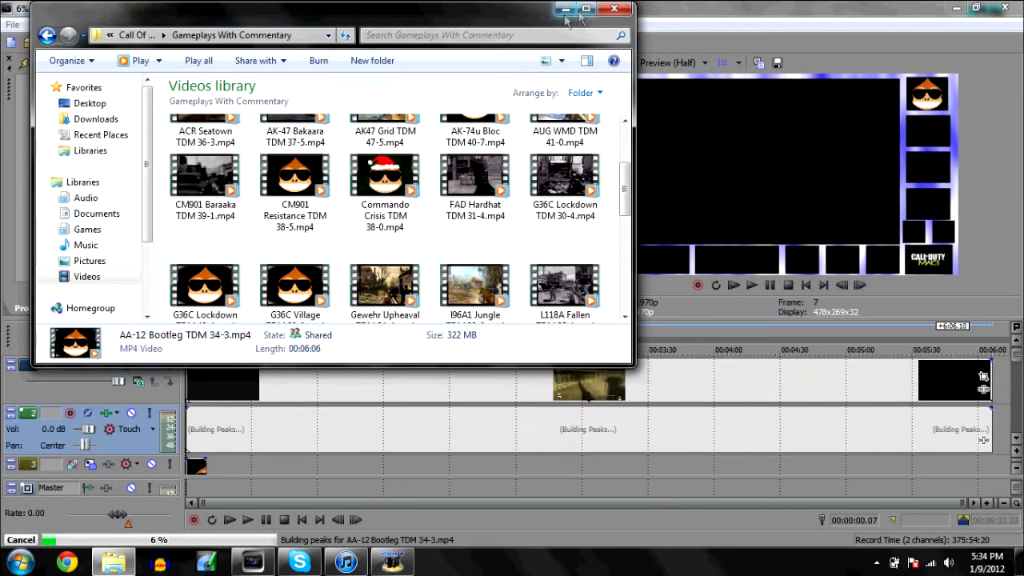
click(565, 9)
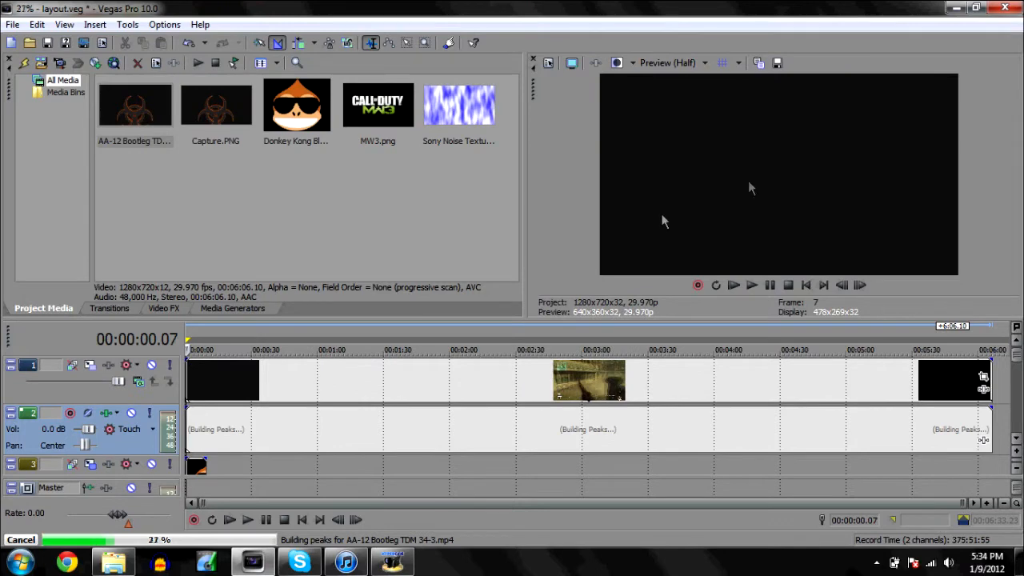
- Apply the Gameplay In Backround track motion preset to the gameplay video track
click(90, 366)
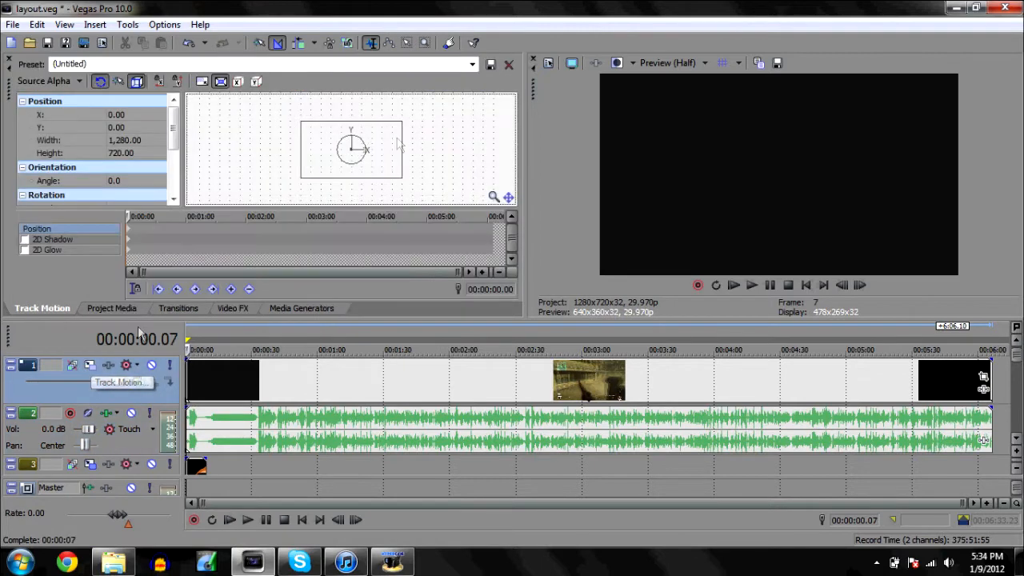
click(471, 64)
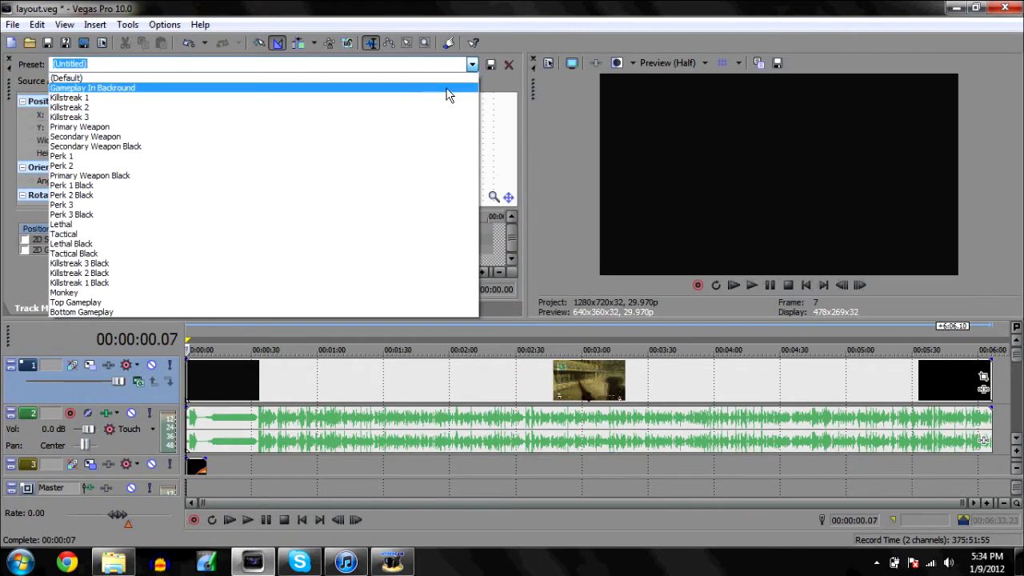
click(448, 88)
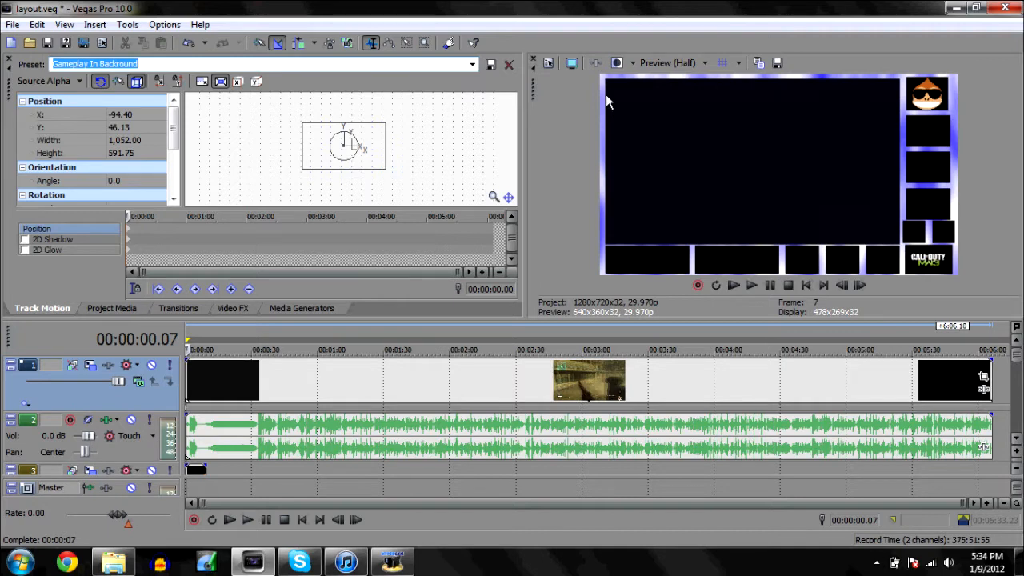
- Try a track motion height of 500 with the aspect ratio unlocked, and undo the height change
click(201, 85)
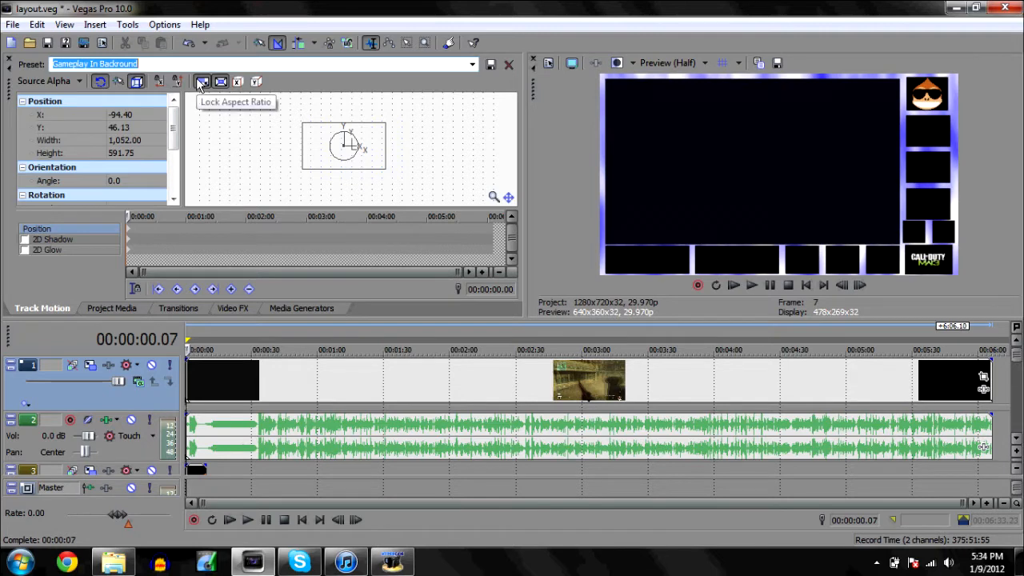
click(201, 77)
click(127, 152)
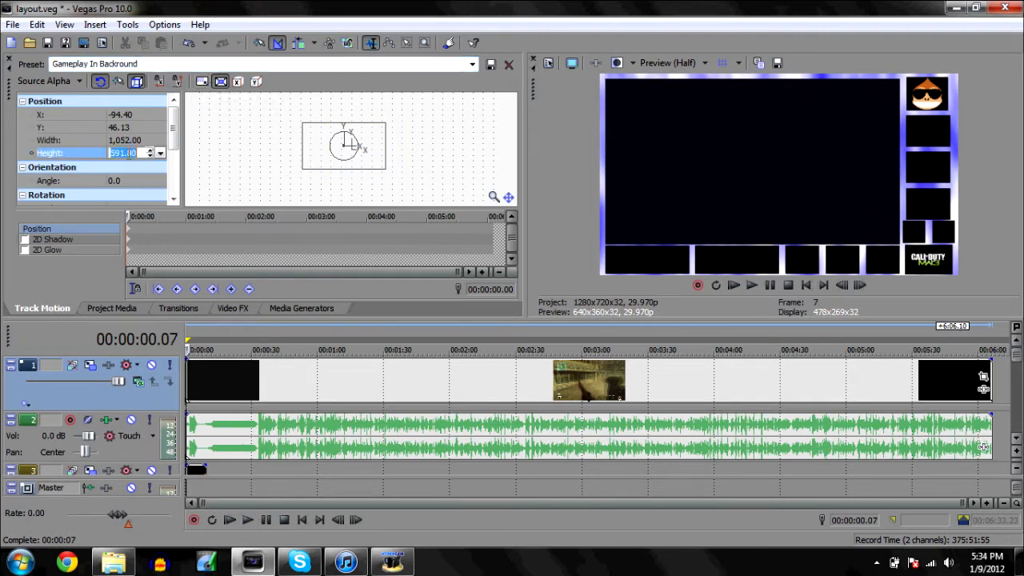
text(500)
key(Return)
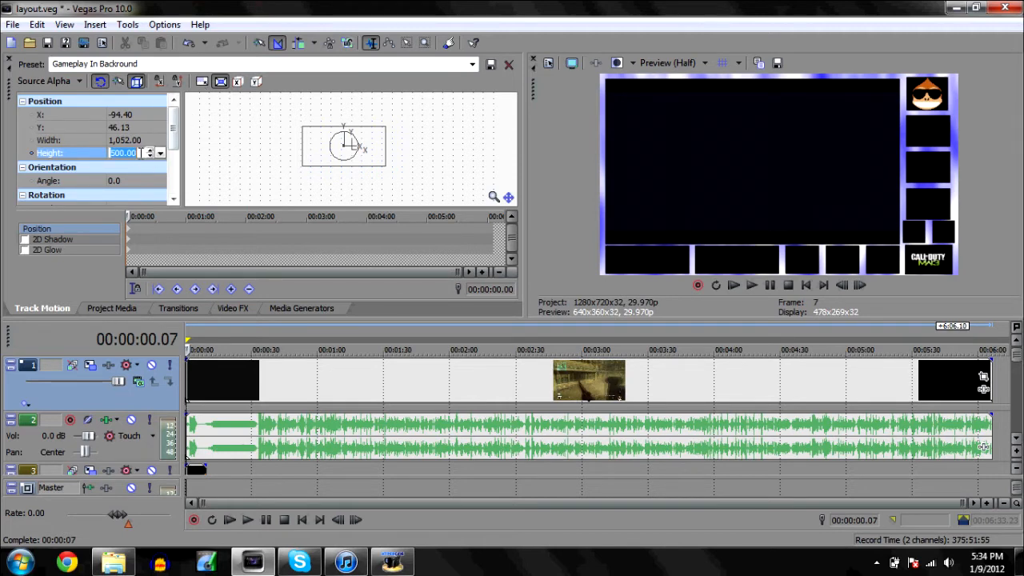
click(188, 45)
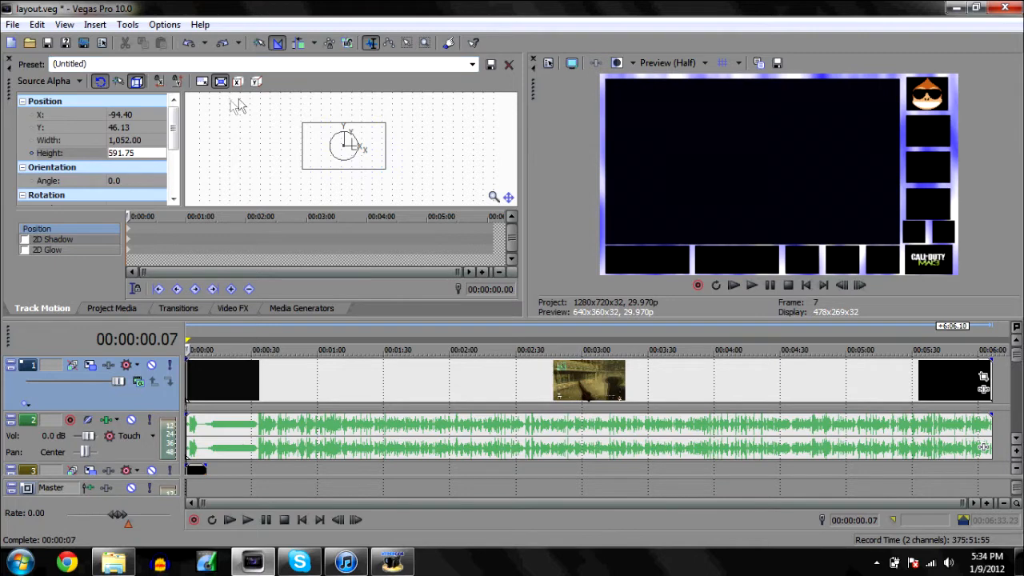
- With the aspect ratio locked, try heights of 500 and 580 for the gameplay track, and settle on 575
click(146, 152)
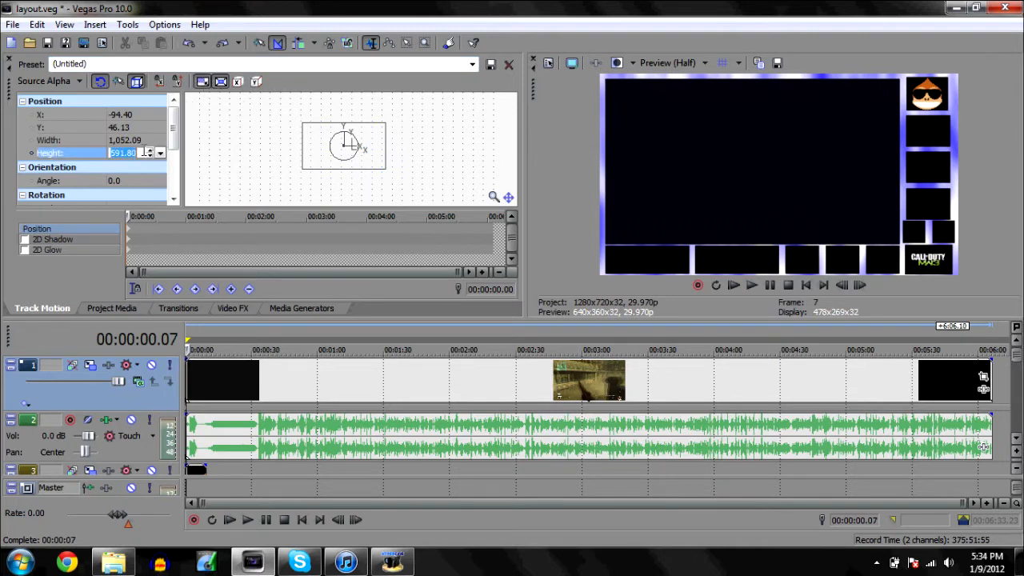
text(500)
key(Return)
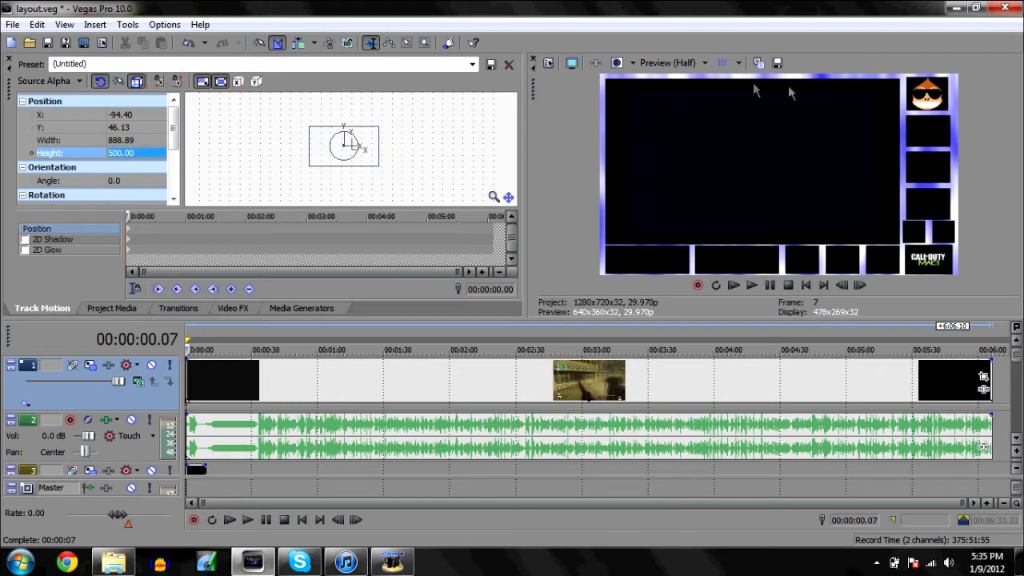
click(124, 154)
text(5)
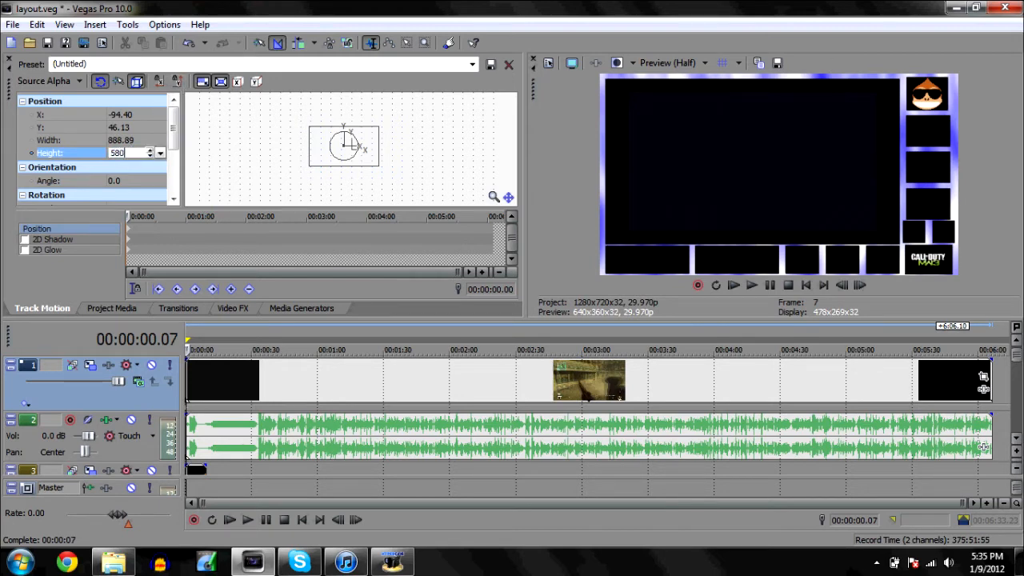
text(80)
key(Return)
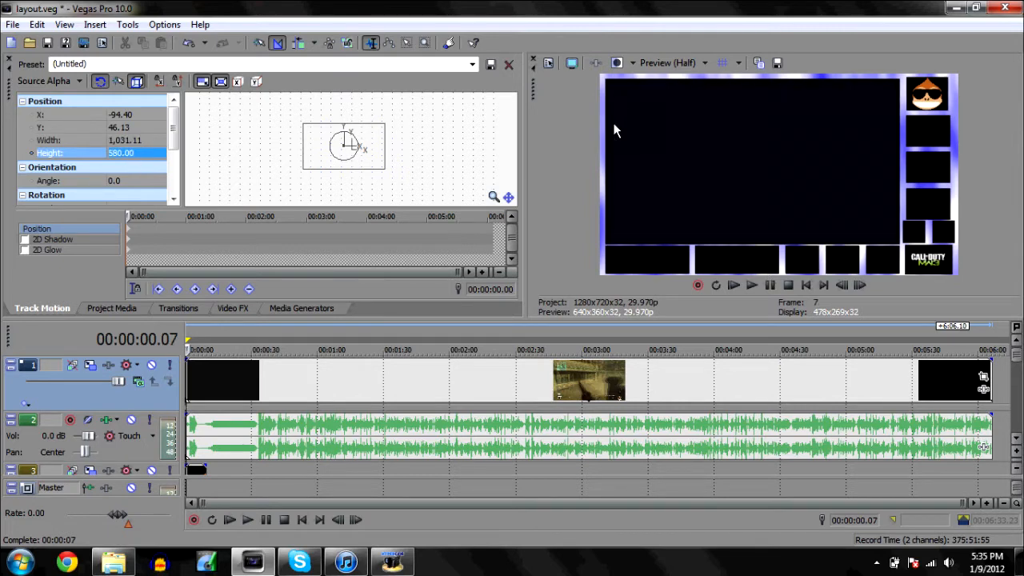
click(116, 154)
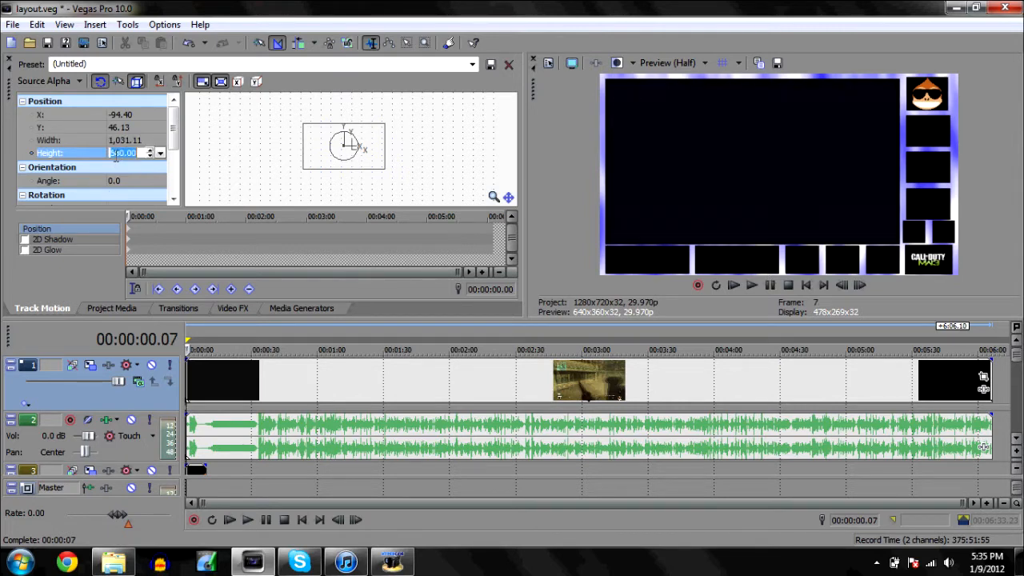
text(575)
key(Return)
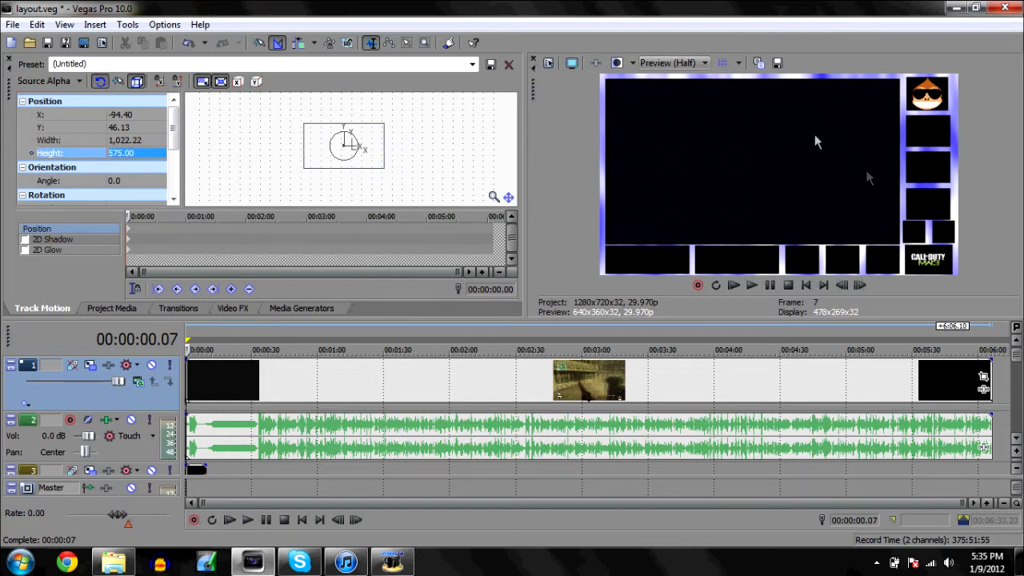
click(441, 65)
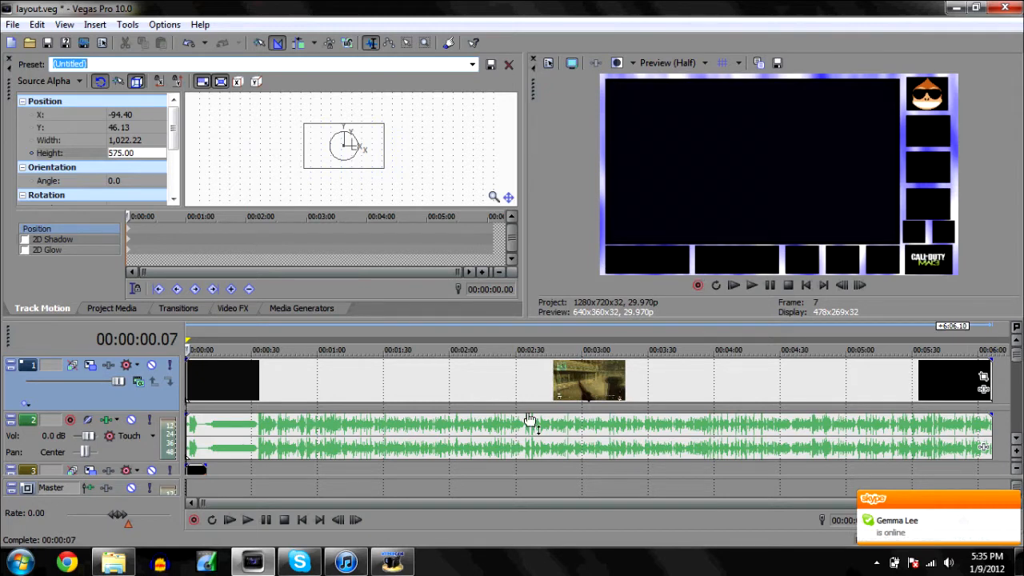
- Lower the gameplay audio event's volume to silence and play the opening seconds to check the framing, returning the cursor to the start
drag(574, 417, 573, 467)
key(space)
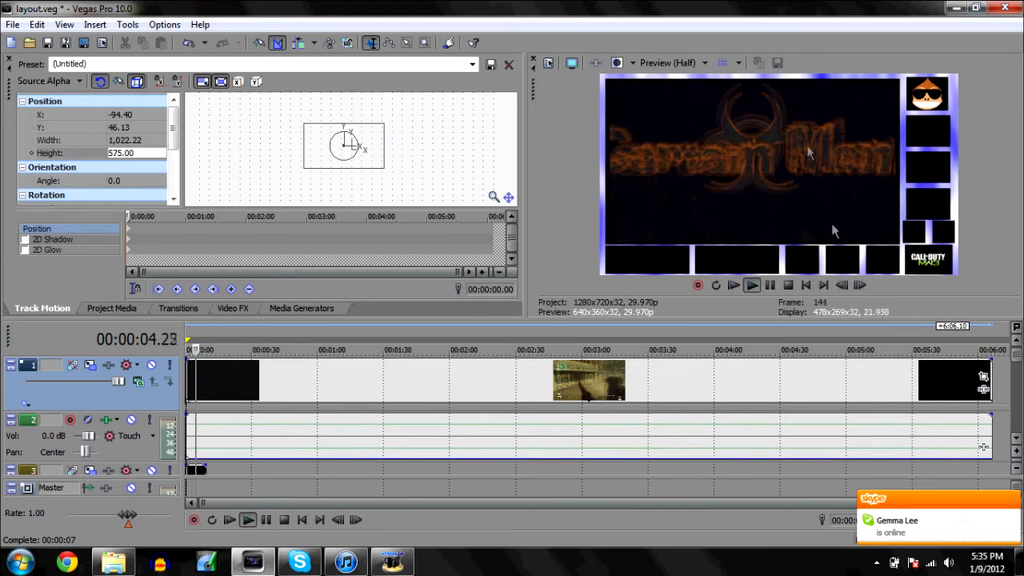
click(771, 285)
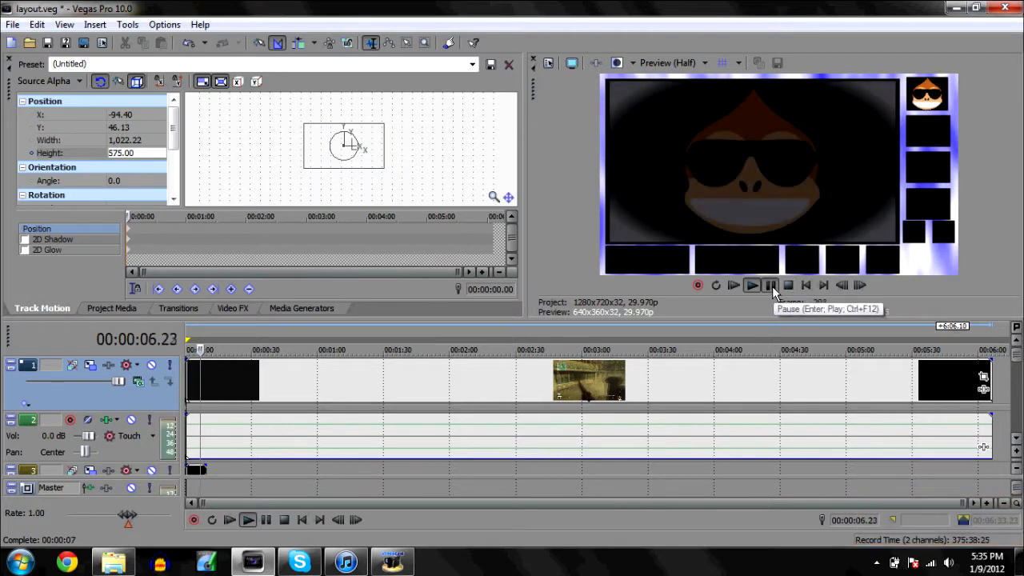
click(187, 366)
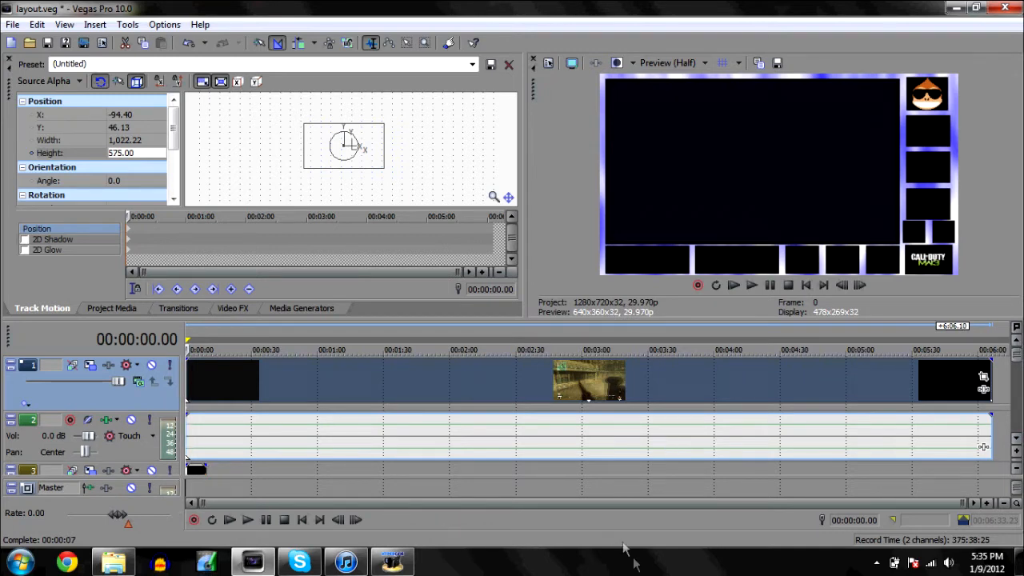
- Switch to ArcSoft TotalMedia Extreme and use Record Video to capture the game's custom class and strike package menus, stopping the capture when finished
click(206, 565)
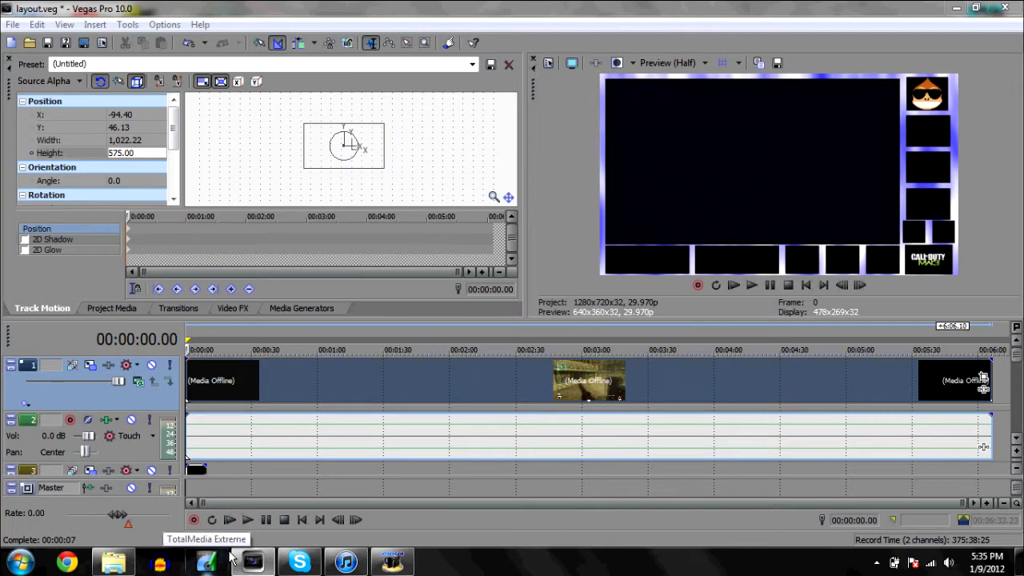
click(231, 553)
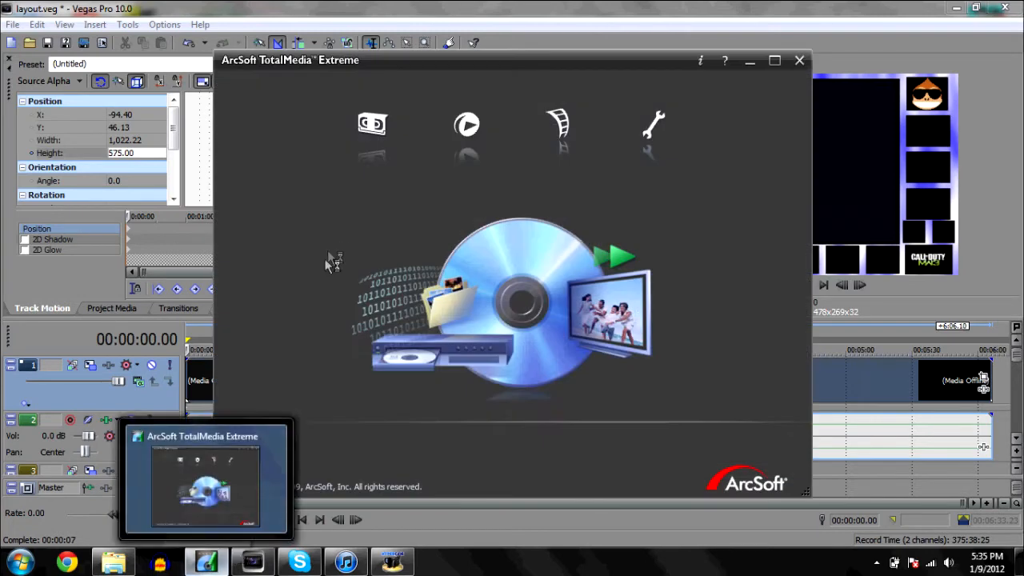
click(373, 124)
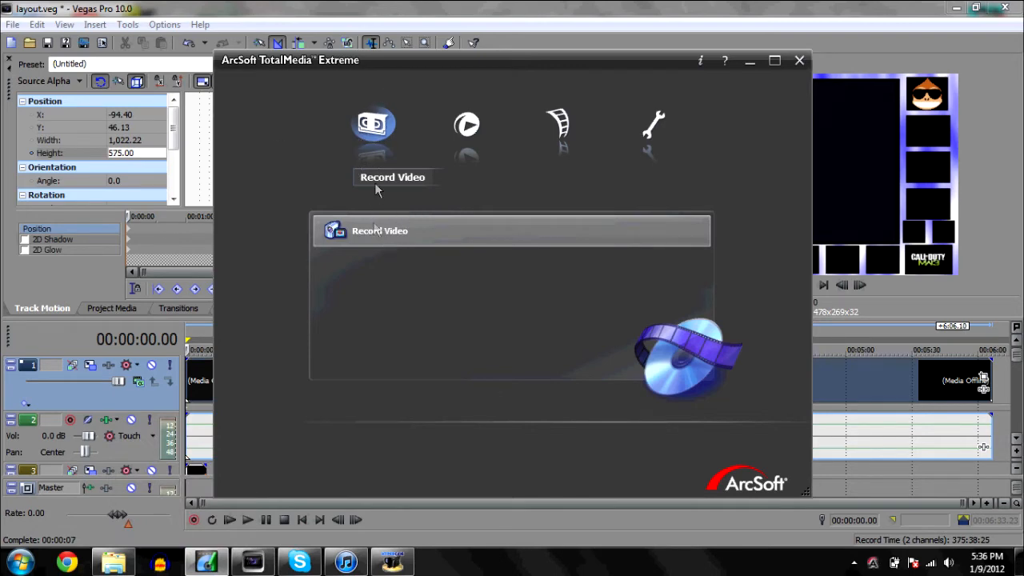
click(353, 233)
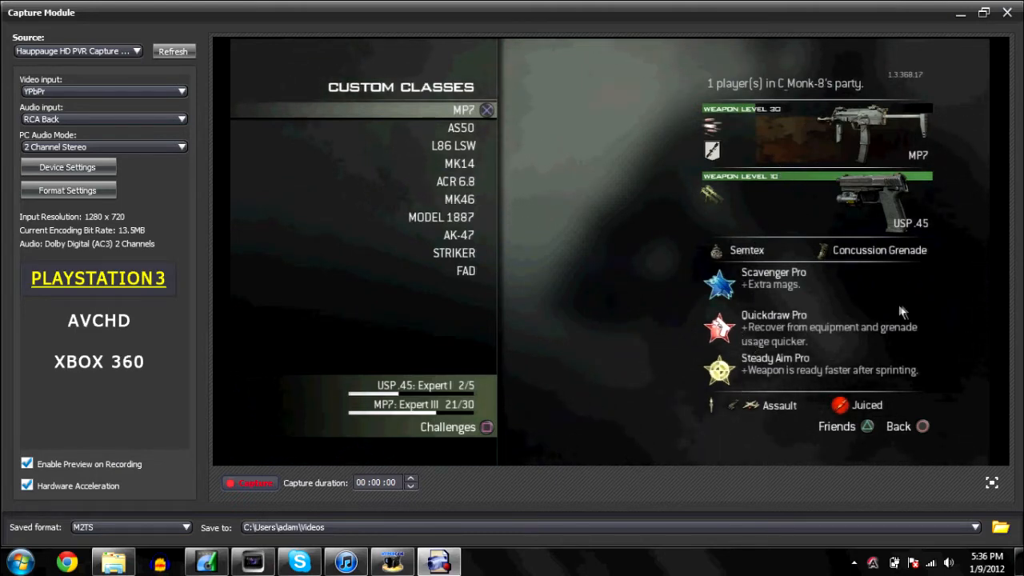
click(241, 483)
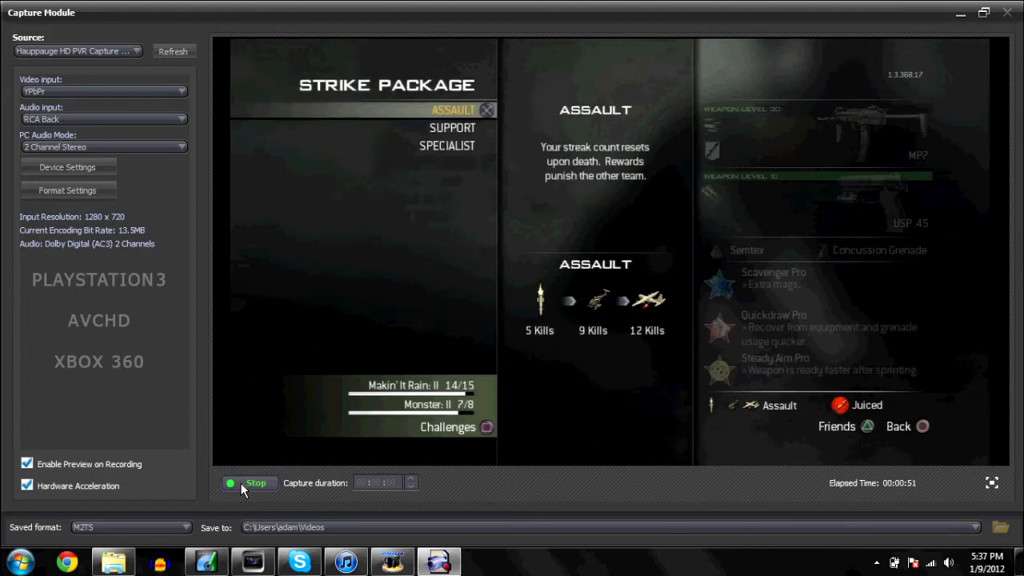
click(241, 483)
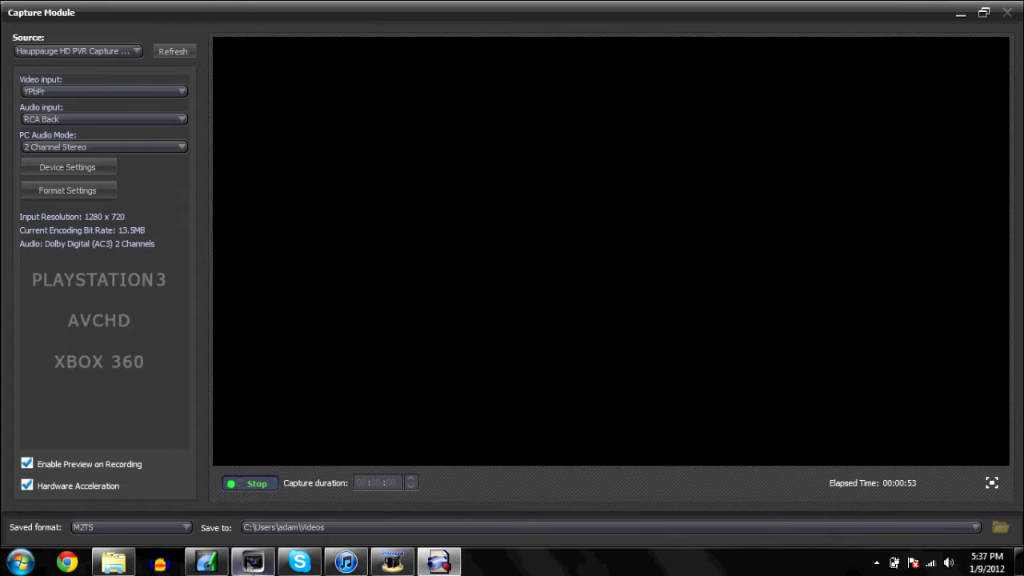
- Switch to File Explorer, locate the captured clip 2012_1_9_17_36_43.M2TS in the Videos library, and open a second Vegas Pro 10.0 window
click(132, 565)
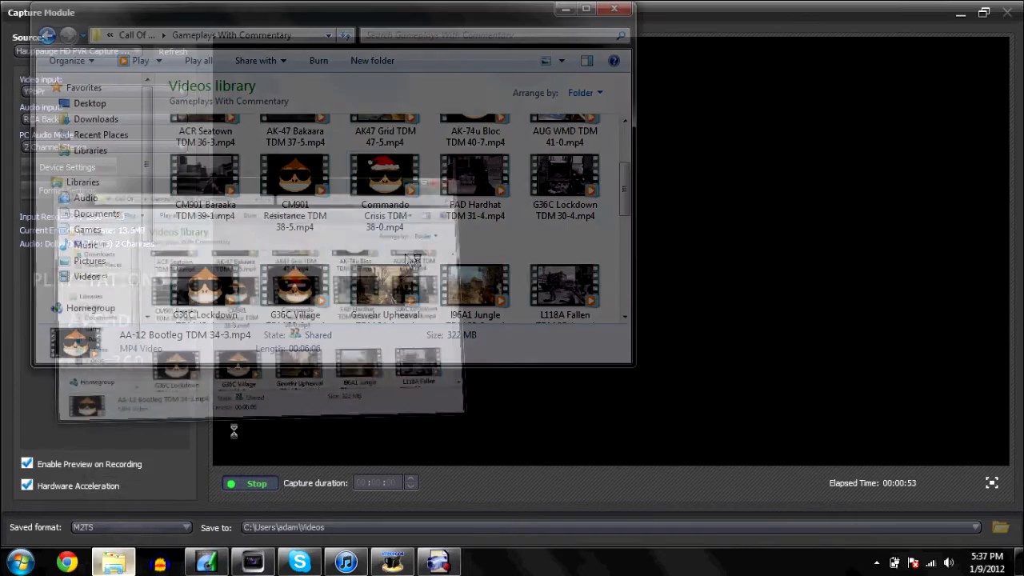
click(88, 277)
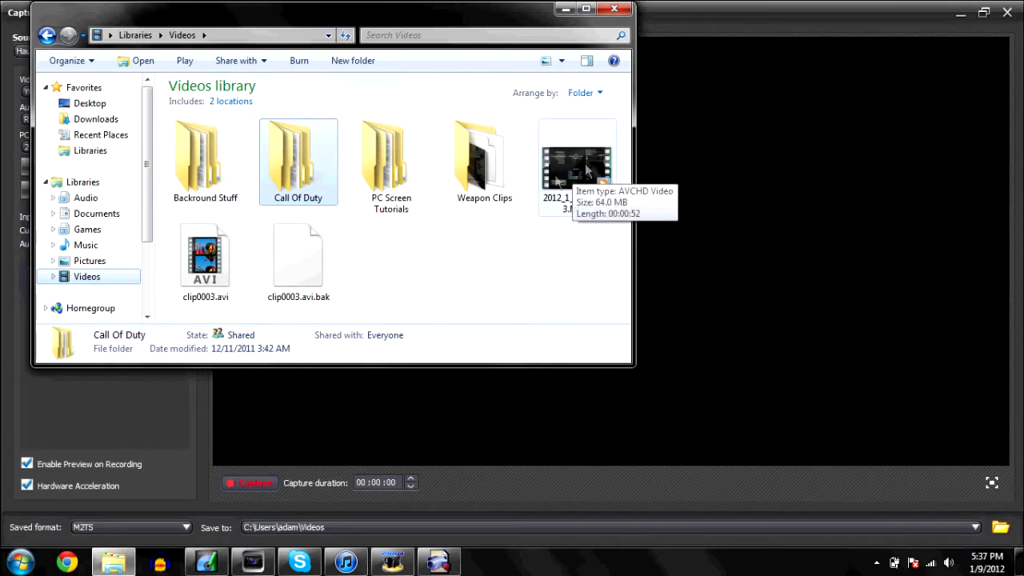
click(563, 200)
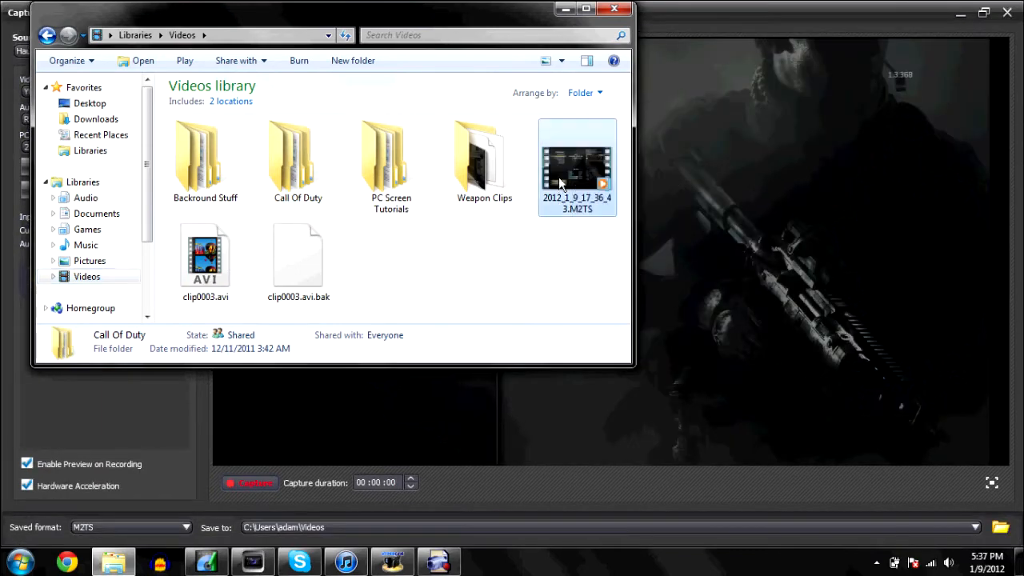
right_click(260, 566)
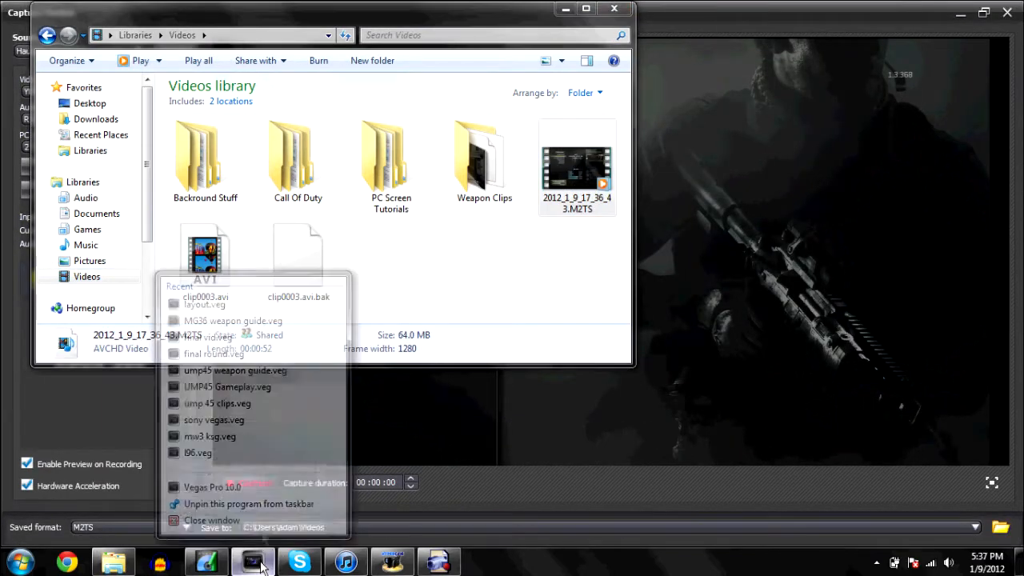
click(244, 487)
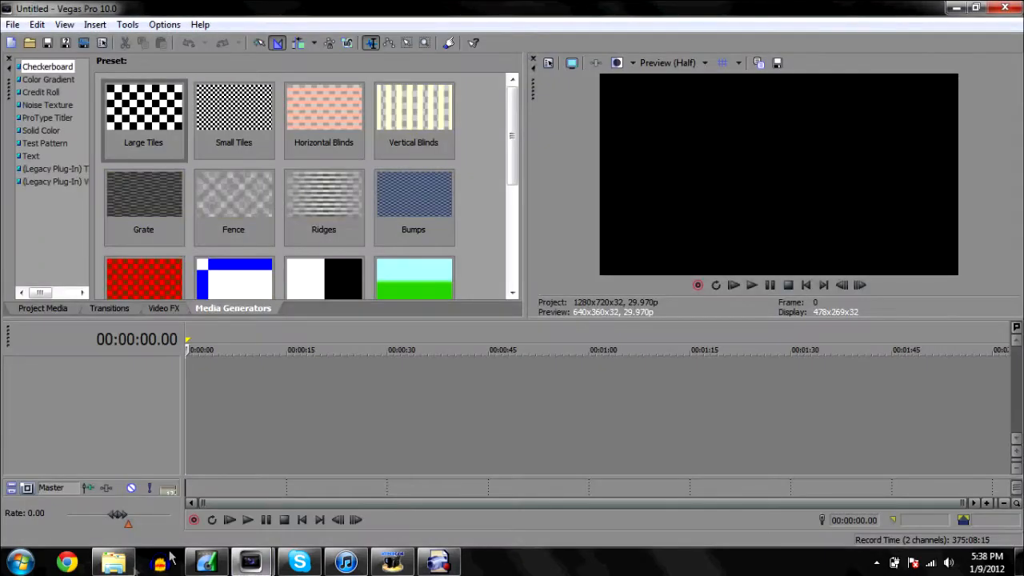
- Add 2012_1_9_17_36_43.M2TS from the Videos library to the start of the empty project's timeline and put File Explorer away
click(112, 562)
drag(560, 124, 190, 416)
click(559, 11)
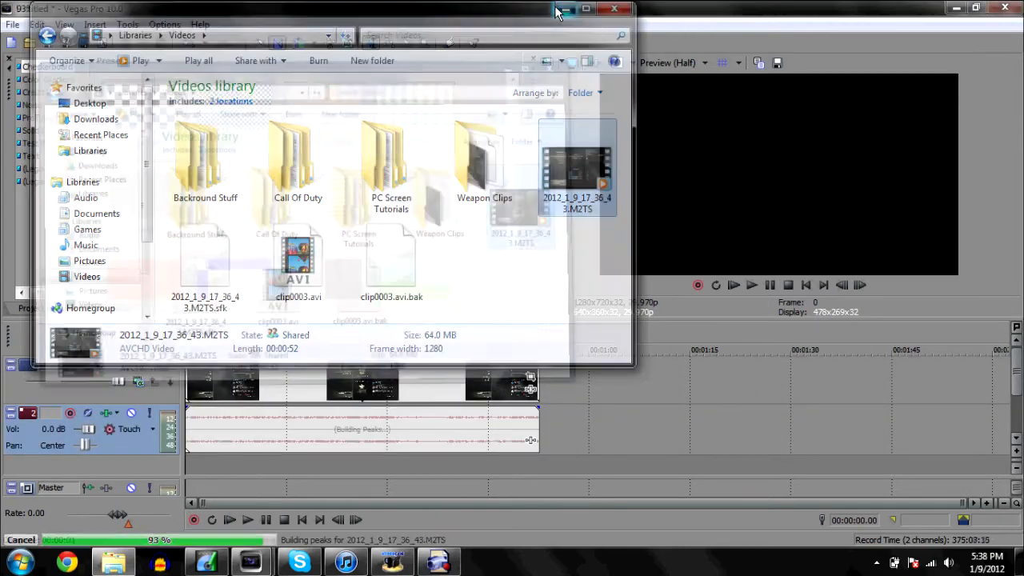
drag(289, 415, 291, 478)
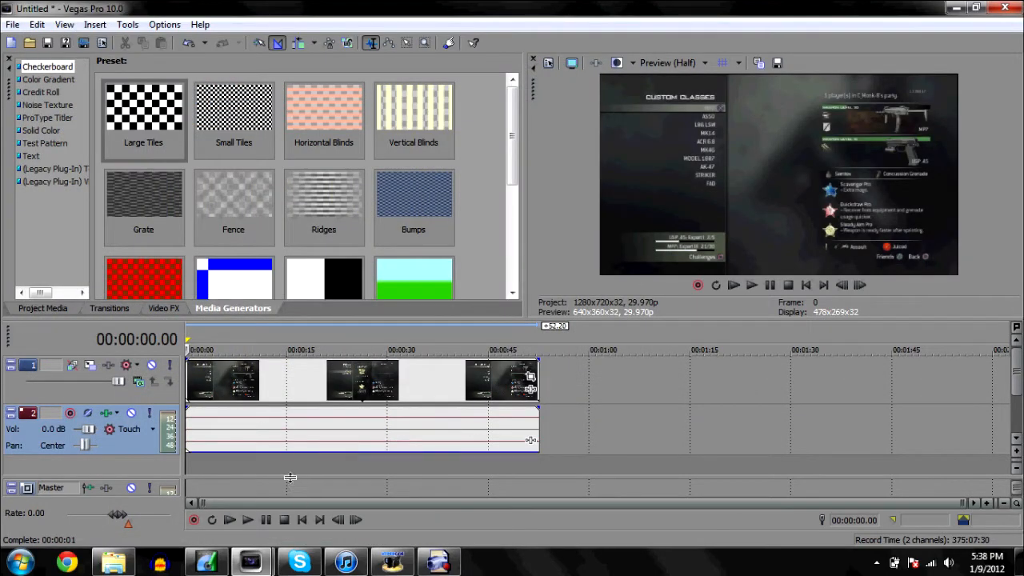
- Find the last frame showing the Custom Classes menu before the MP7 menu opens and split the clip there, at 00:00:02.25
click(212, 418)
click(224, 423)
click(211, 418)
click(203, 416)
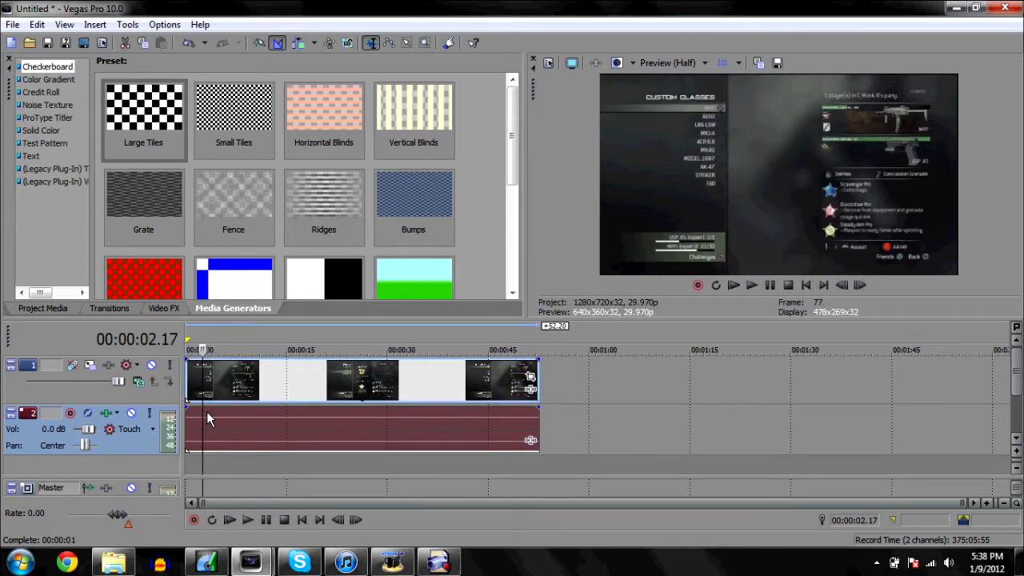
click(860, 285)
click(860, 284)
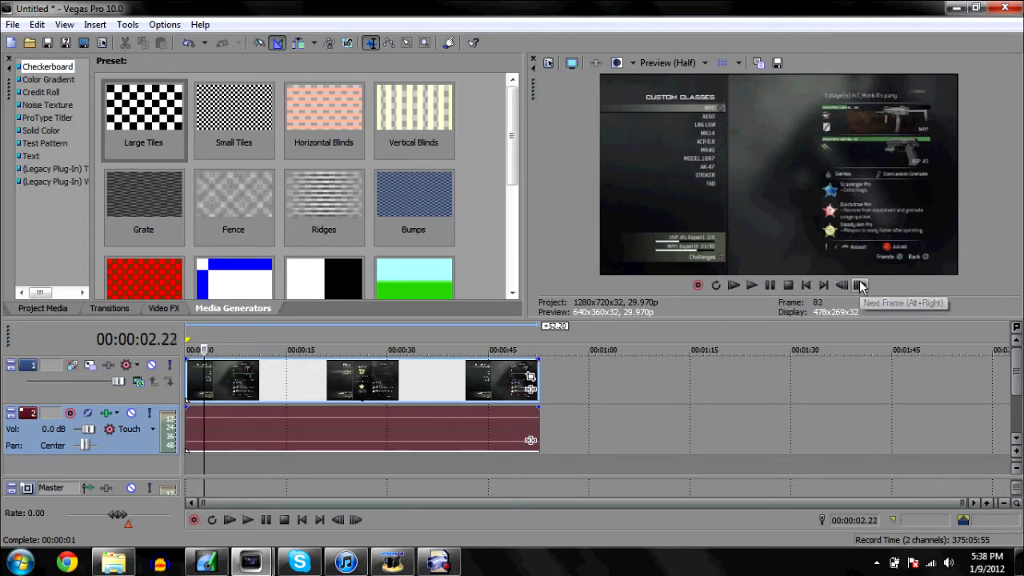
click(860, 285)
click(860, 285)
click(844, 285)
click(844, 284)
click(844, 285)
click(846, 284)
click(846, 285)
click(845, 285)
click(845, 285)
click(846, 285)
click(846, 285)
click(846, 285)
click(845, 285)
click(846, 285)
click(846, 285)
click(846, 285)
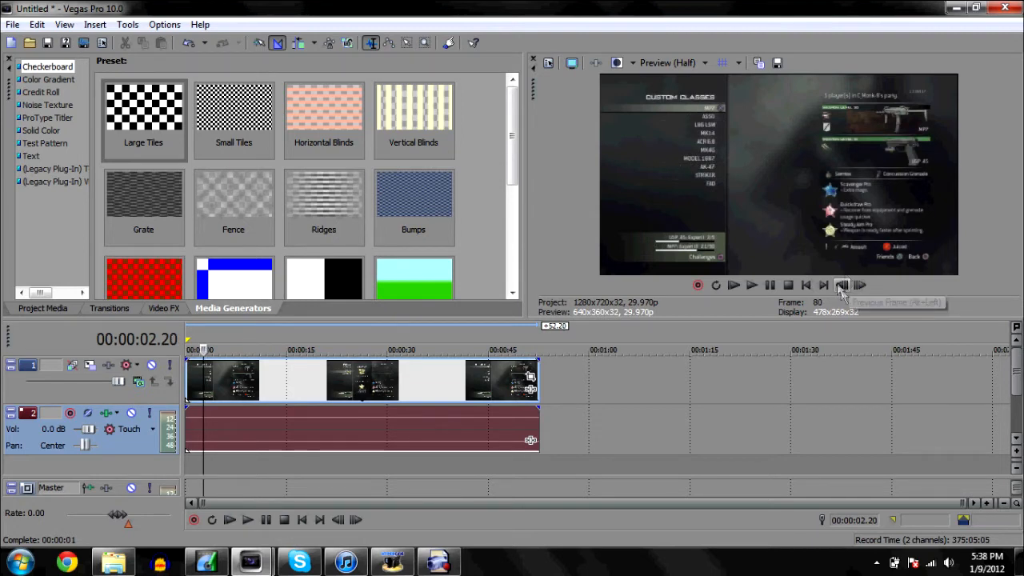
click(846, 286)
click(846, 285)
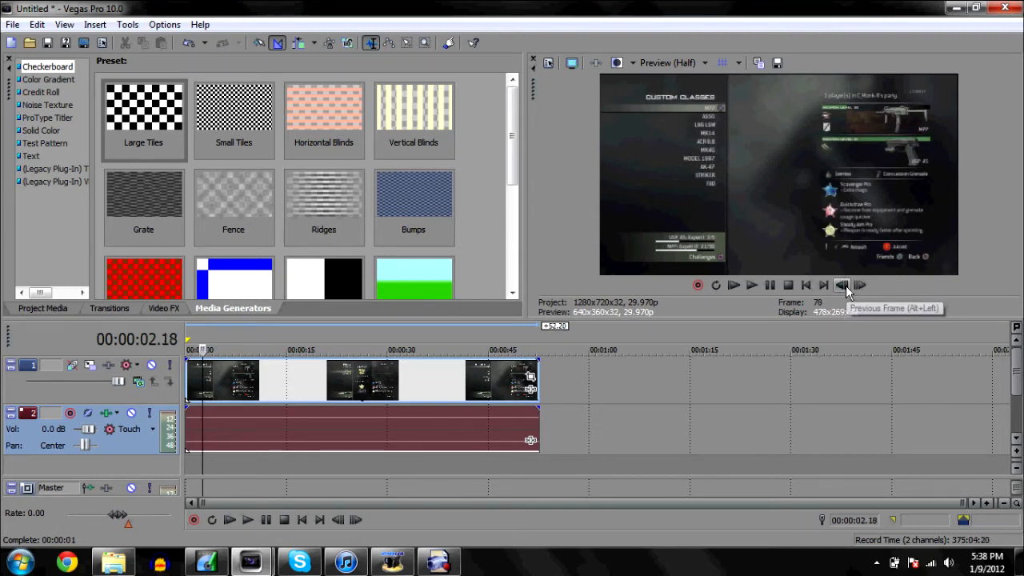
click(866, 283)
click(866, 283)
click(866, 283)
click(866, 283)
click(867, 283)
click(866, 283)
click(867, 283)
click(866, 283)
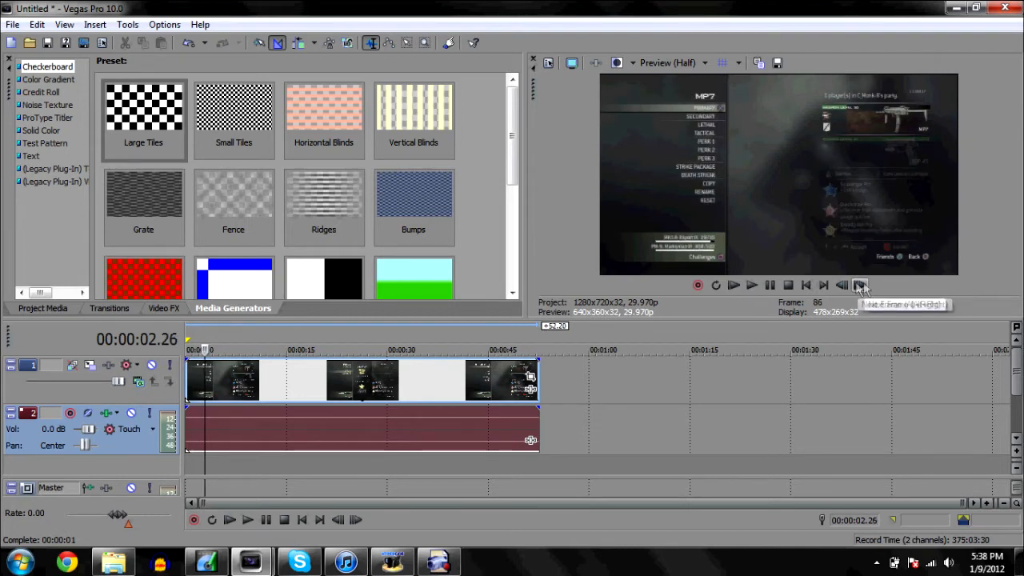
click(846, 286)
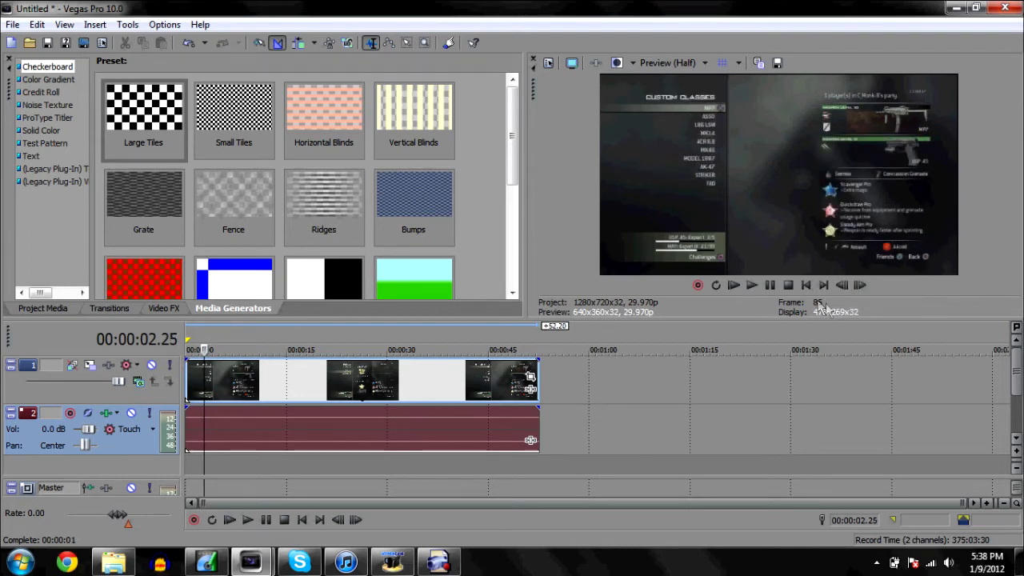
key(s)
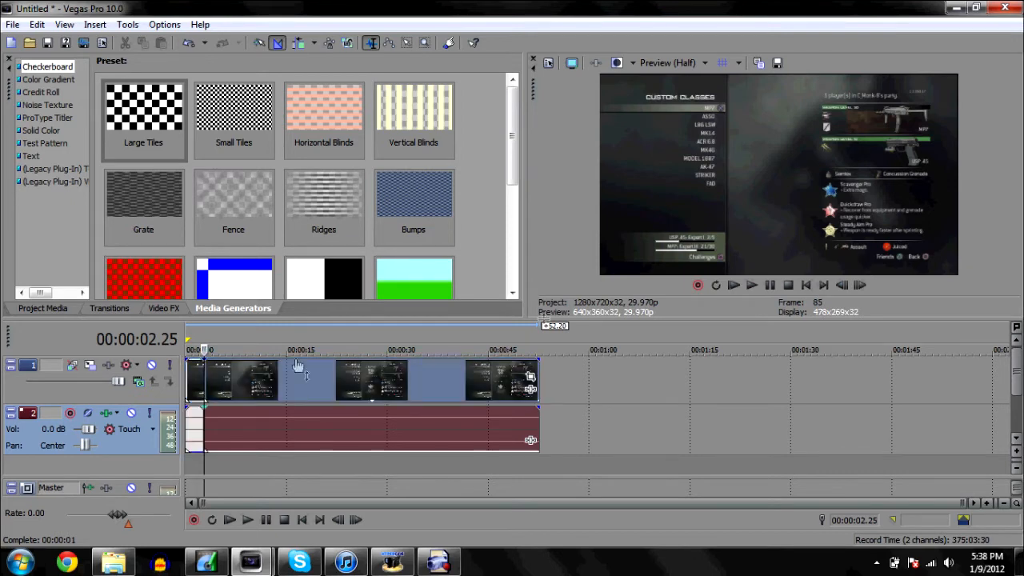
- Split the clip again at 00:00:01.07 and select the first piece as the loop region
click(193, 419)
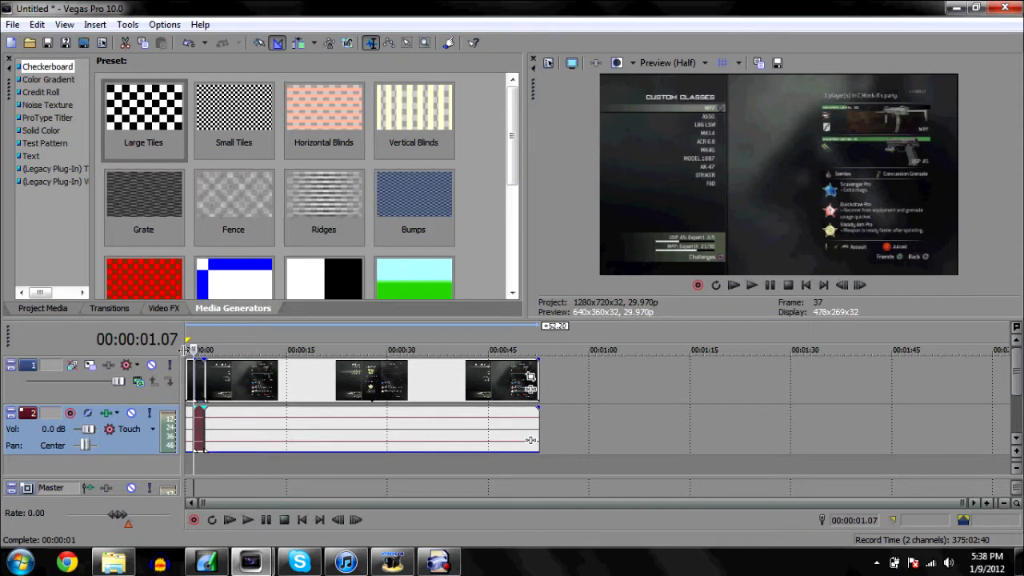
click(192, 382)
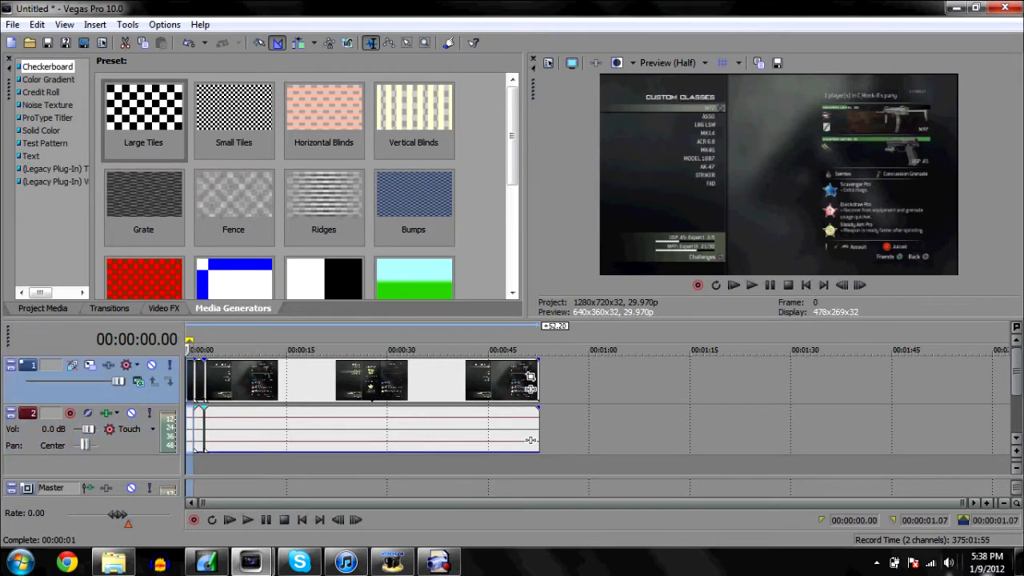
click(986, 502)
click(986, 504)
click(986, 504)
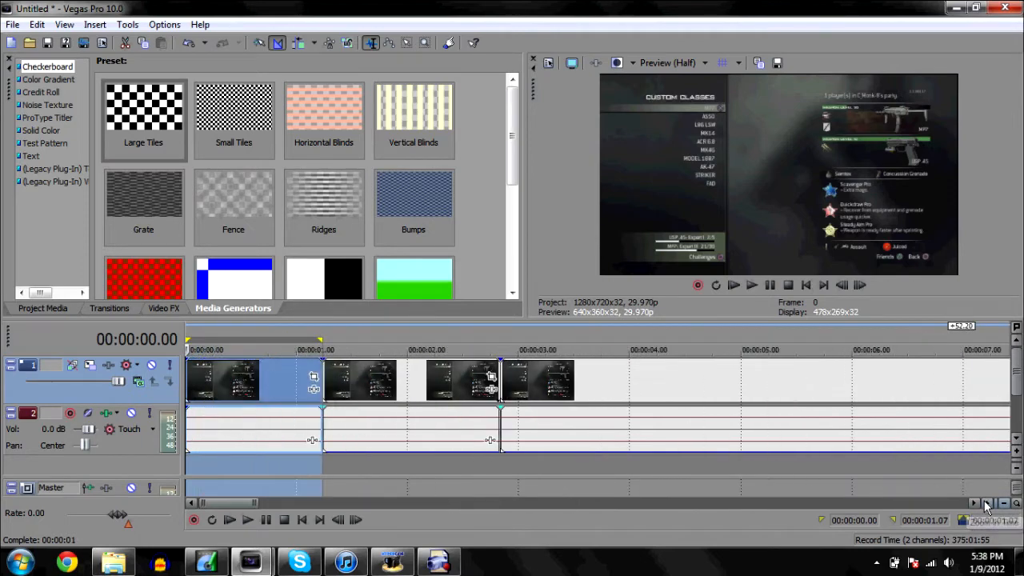
click(986, 504)
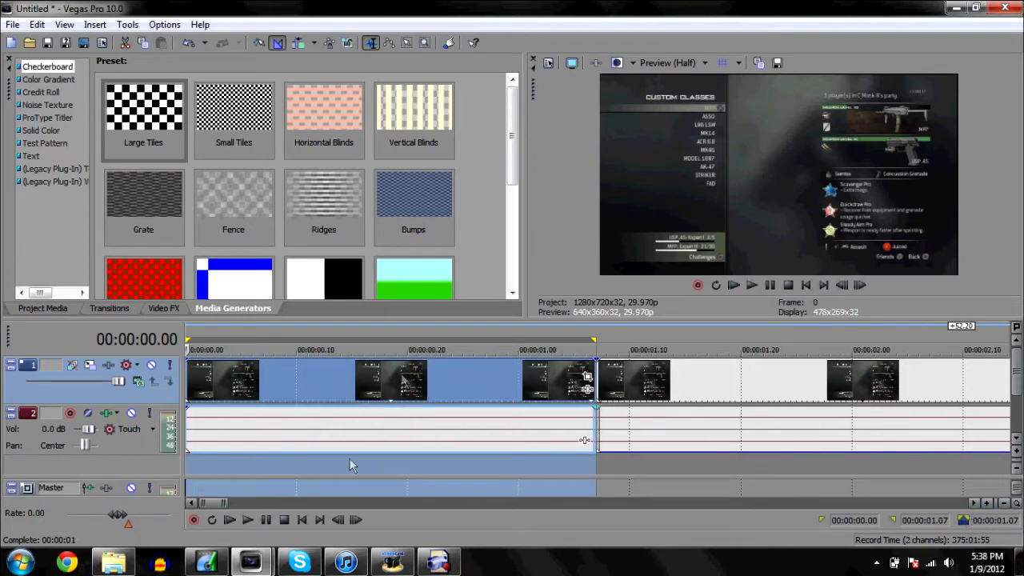
click(12, 24)
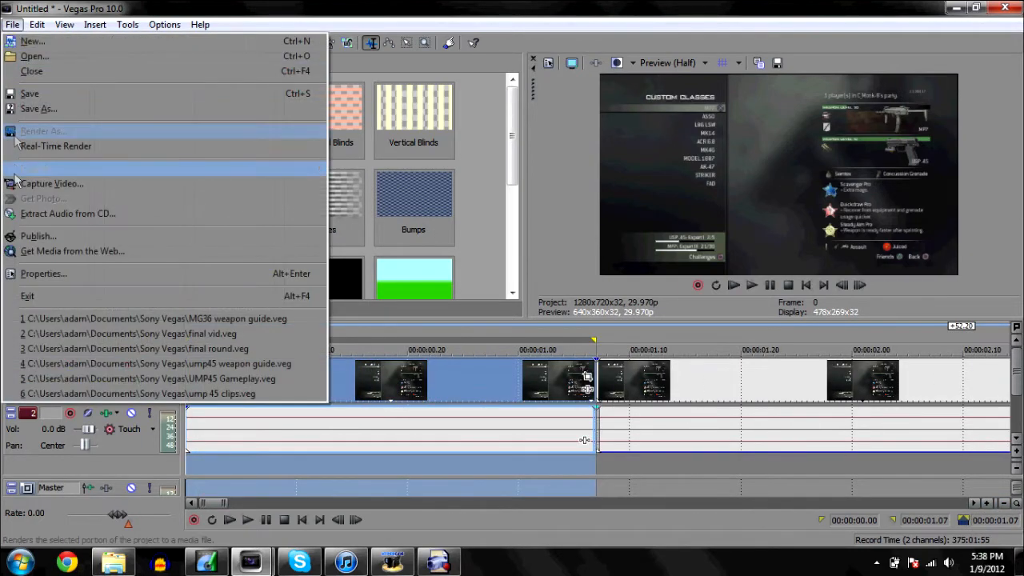
click(6, 28)
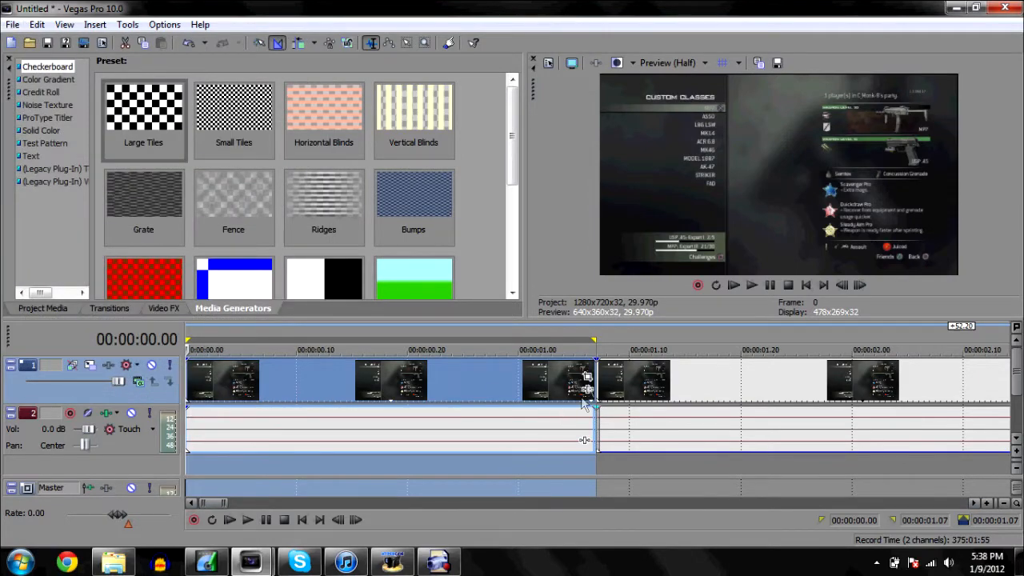
- Open Event Pan/Crop for the first piece and centre the crop frame on the MP7 weapon picture, at about X 983.5, Y 160.9
click(587, 376)
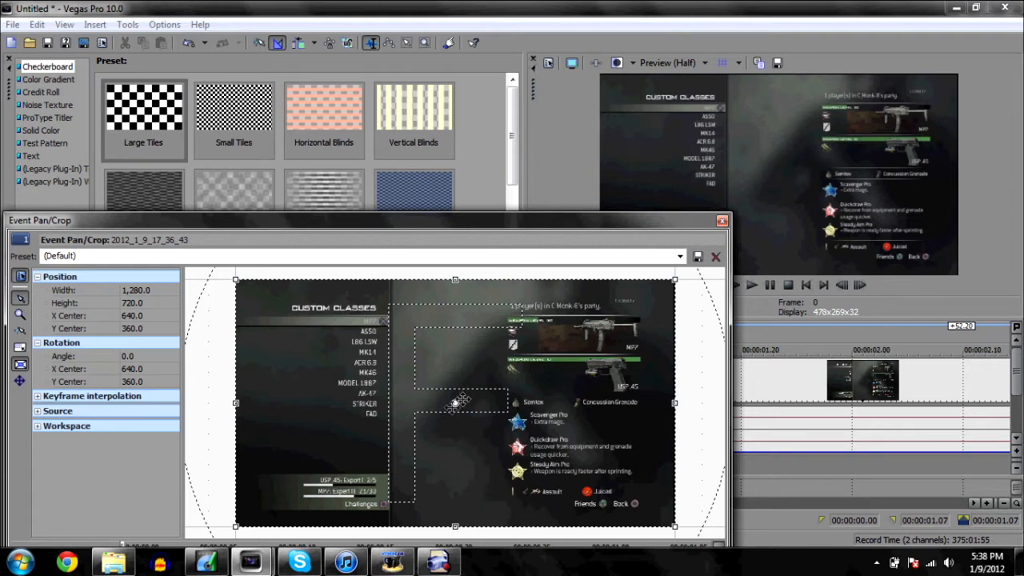
drag(445, 404, 570, 334)
drag(457, 400, 528, 377)
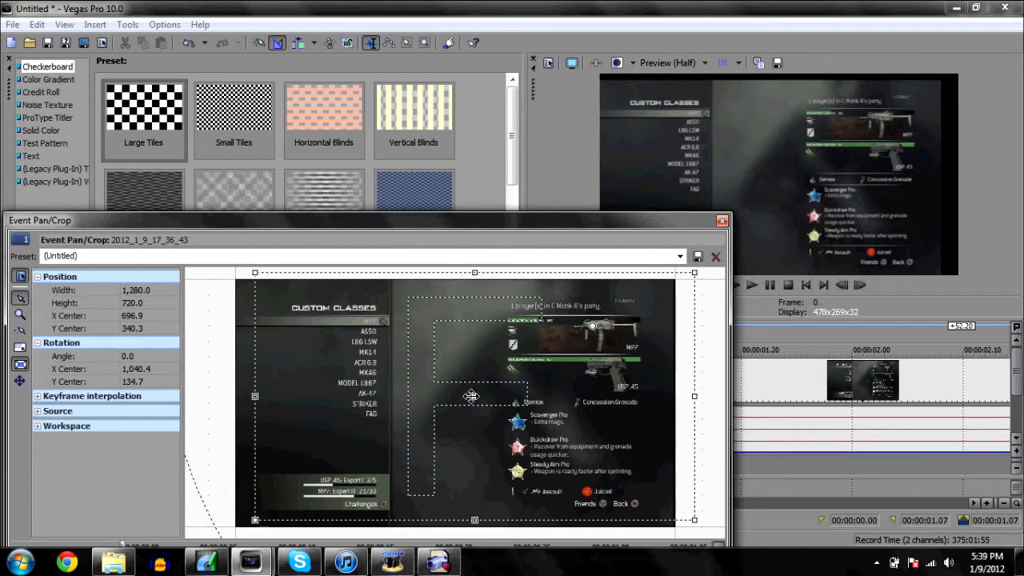
drag(469, 397, 573, 336)
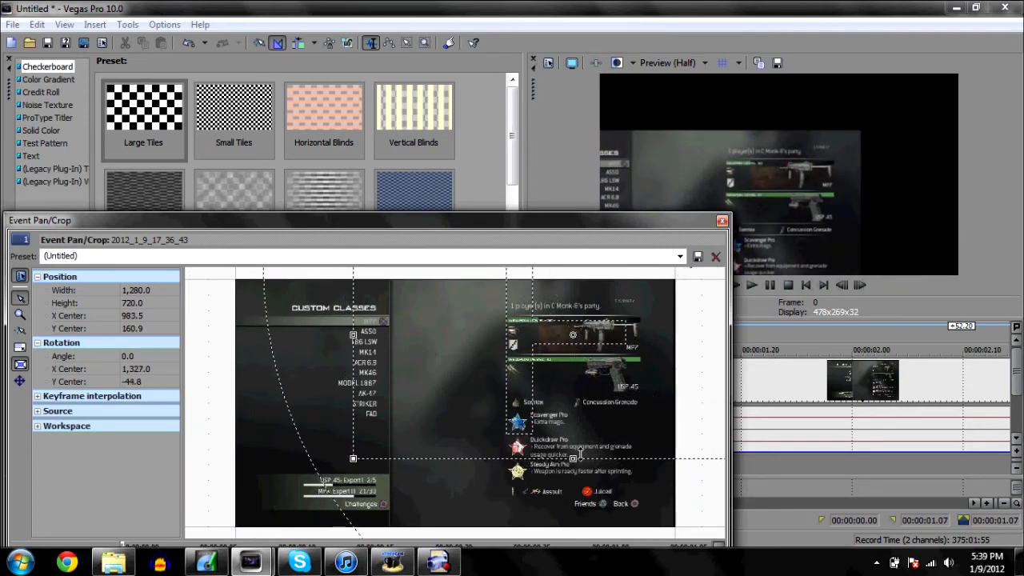
- Shrink the crop frame around the MP7 weapon panel to about 404.9 wide and 107.4 high, and close the pan/crop window
drag(573, 457, 573, 352)
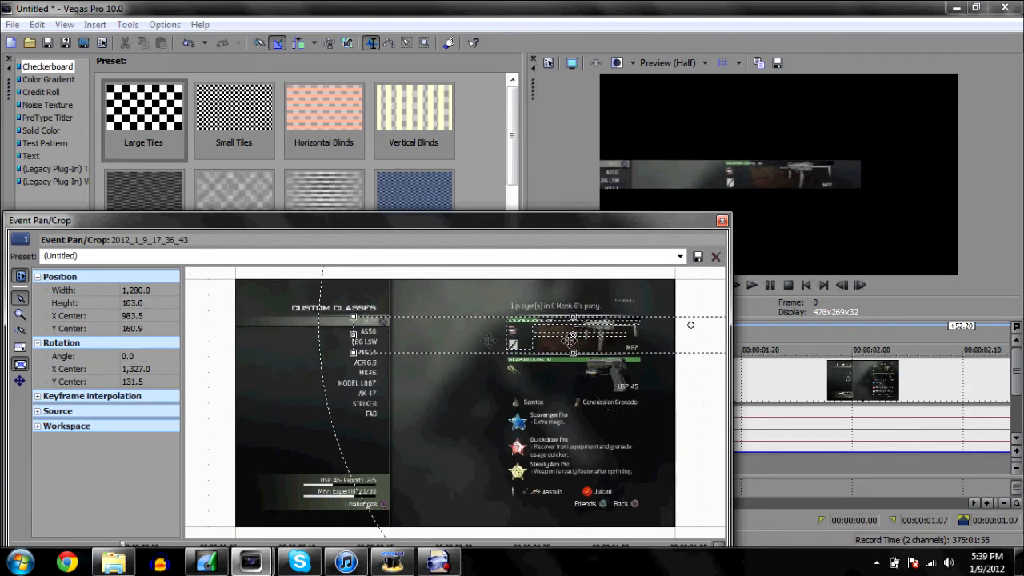
drag(353, 336, 503, 300)
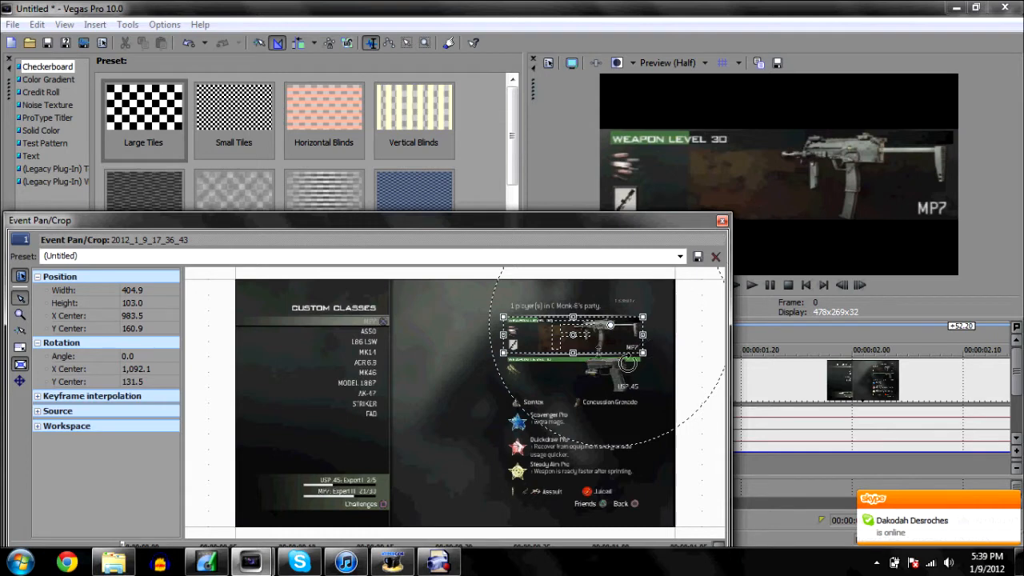
drag(571, 351, 571, 352)
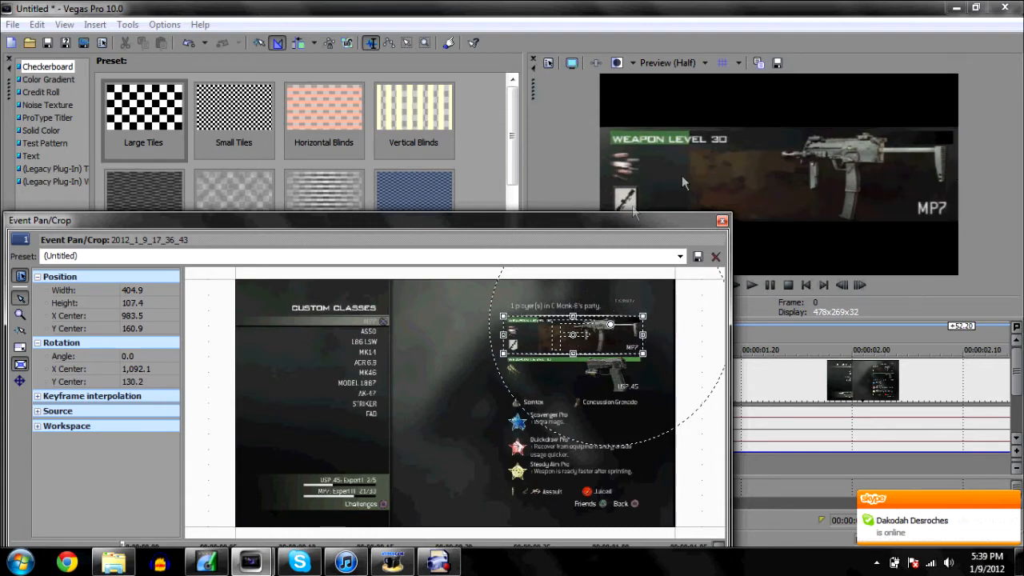
click(722, 221)
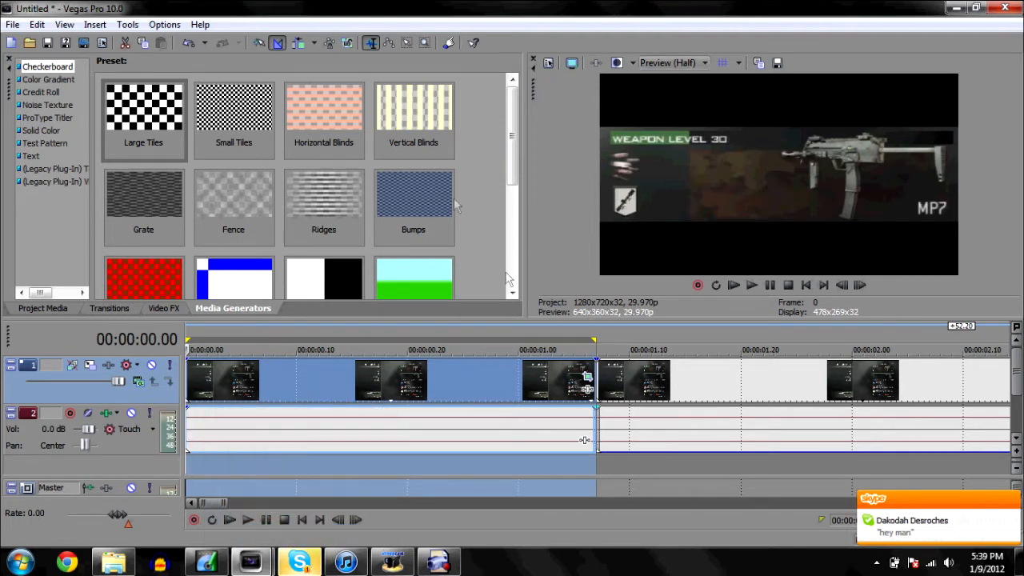
click(13, 24)
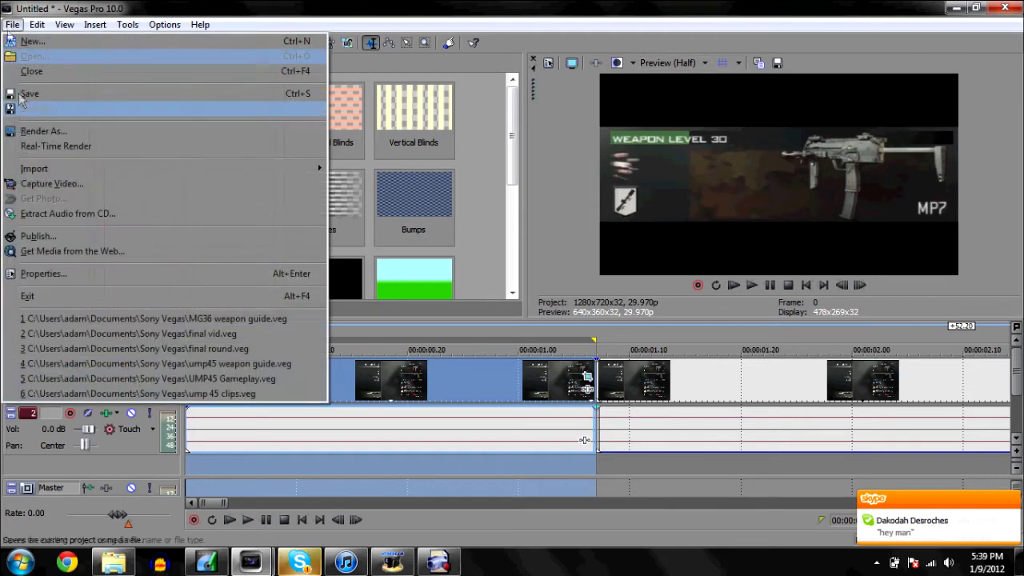
click(13, 25)
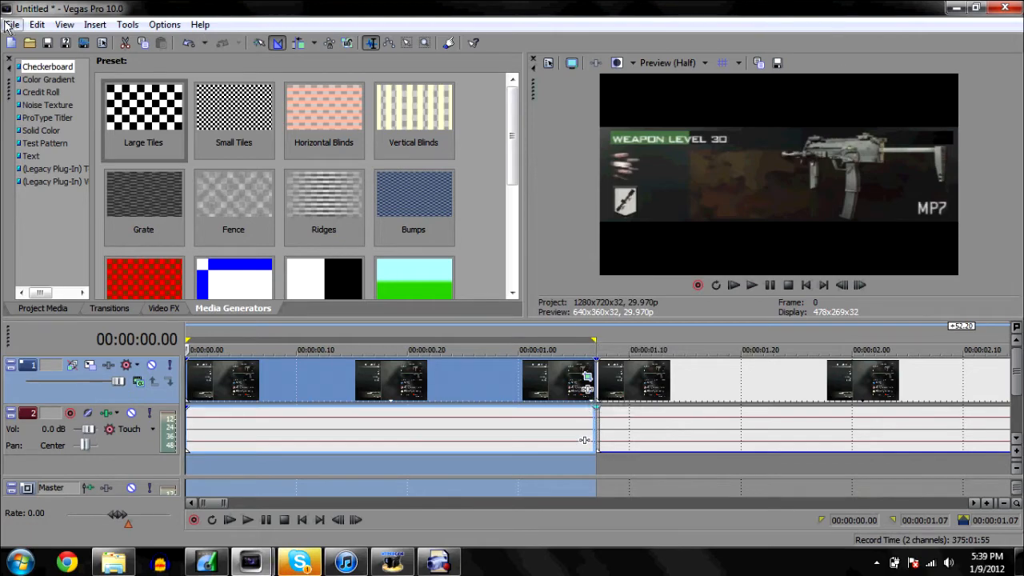
- Render the loop region as Untitled.mp4 into the Videos library with the HD PVR template, and return to the layout.veg project
click(9, 26)
click(31, 132)
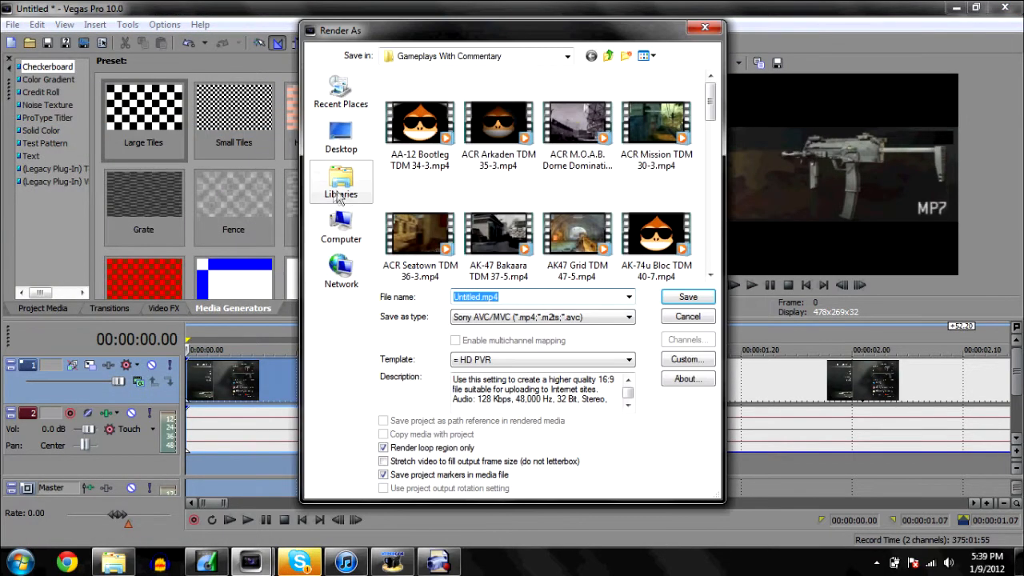
click(344, 182)
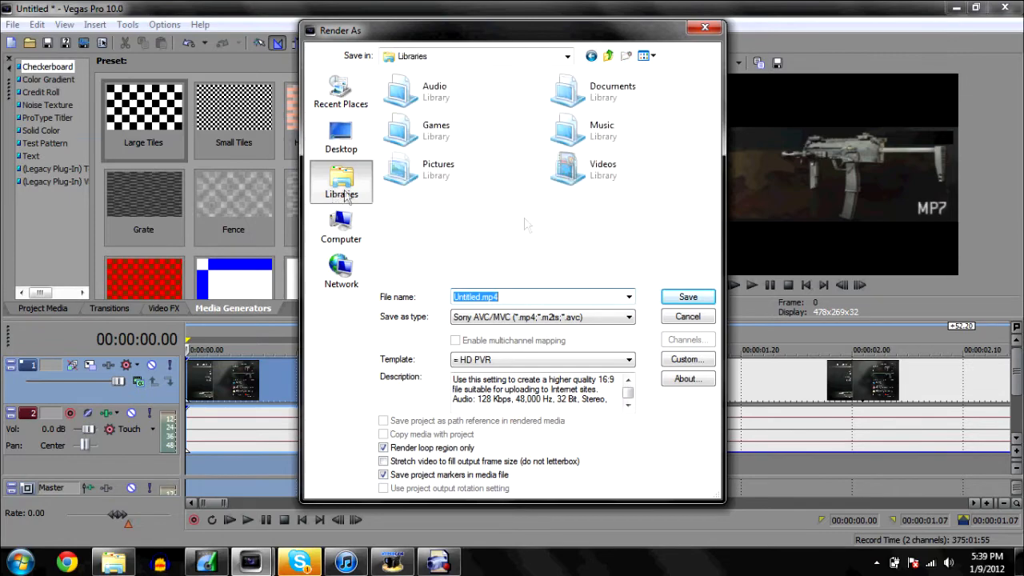
double_click(560, 178)
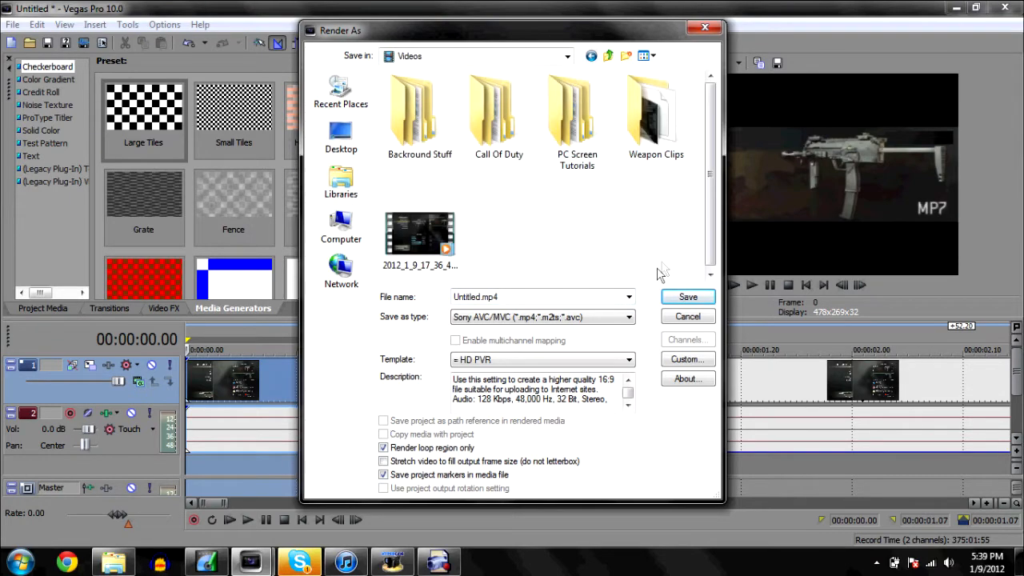
click(684, 298)
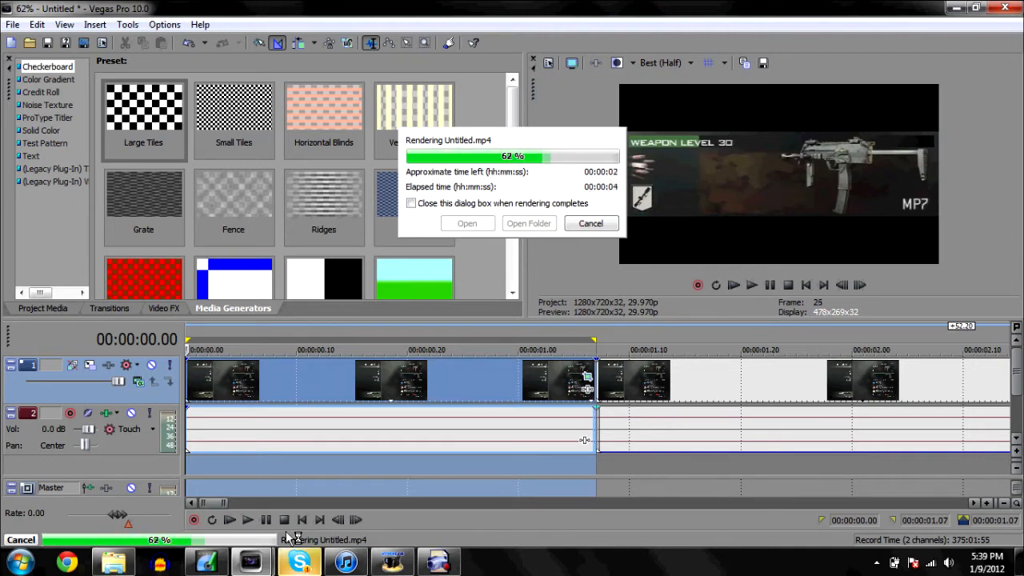
mouse_move(254, 566)
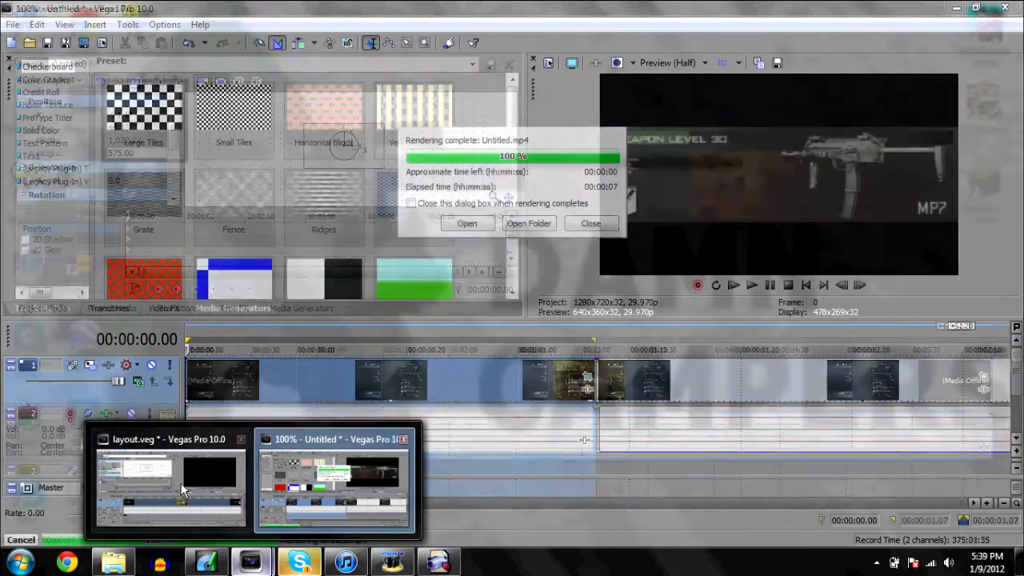
click(170, 484)
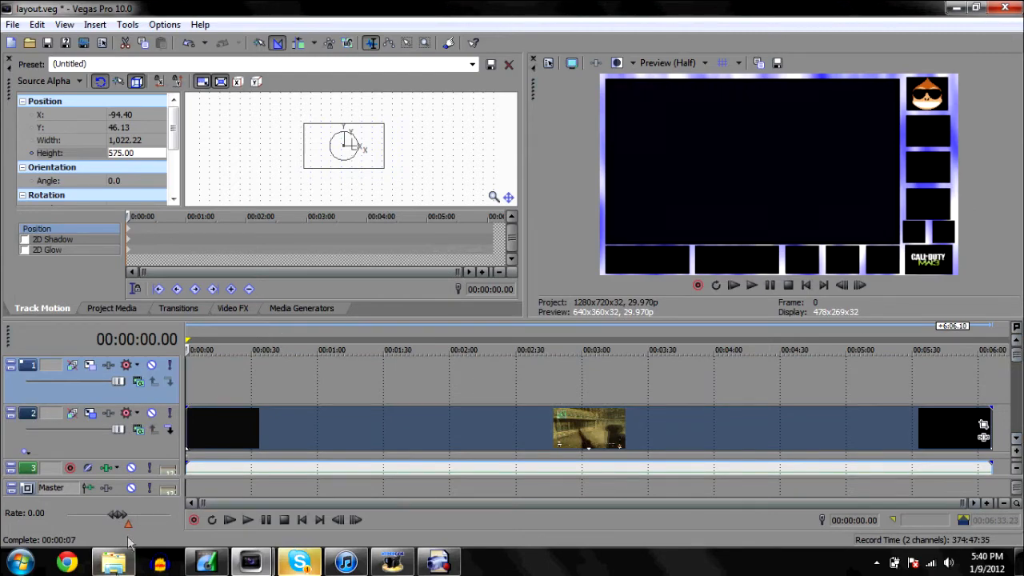
- Import the rendered Untitled.mp4 to the start of a top track and extend its event to about 1 minute 6 seconds
click(116, 561)
drag(491, 251, 186, 394)
click(566, 9)
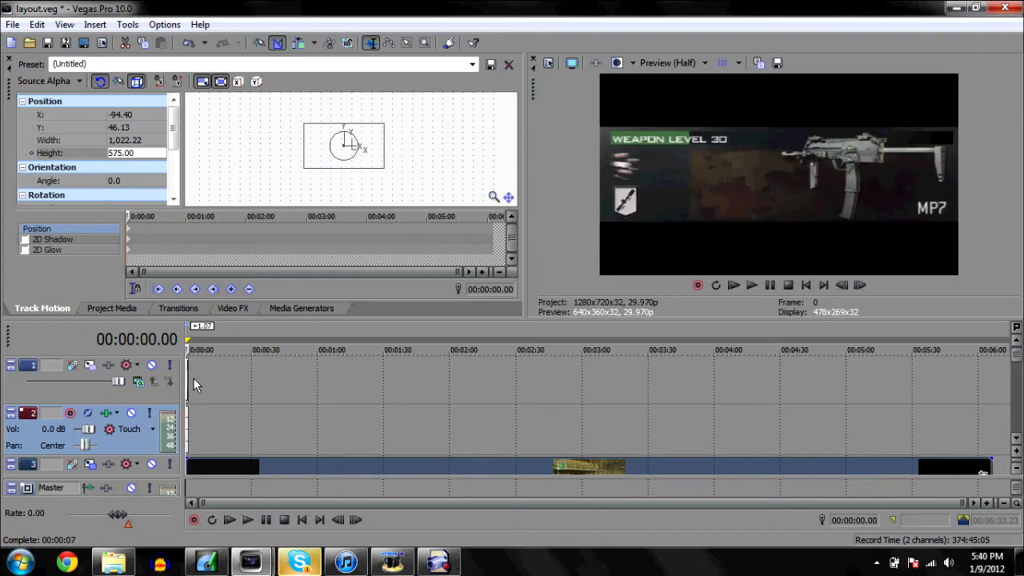
drag(190, 384, 333, 376)
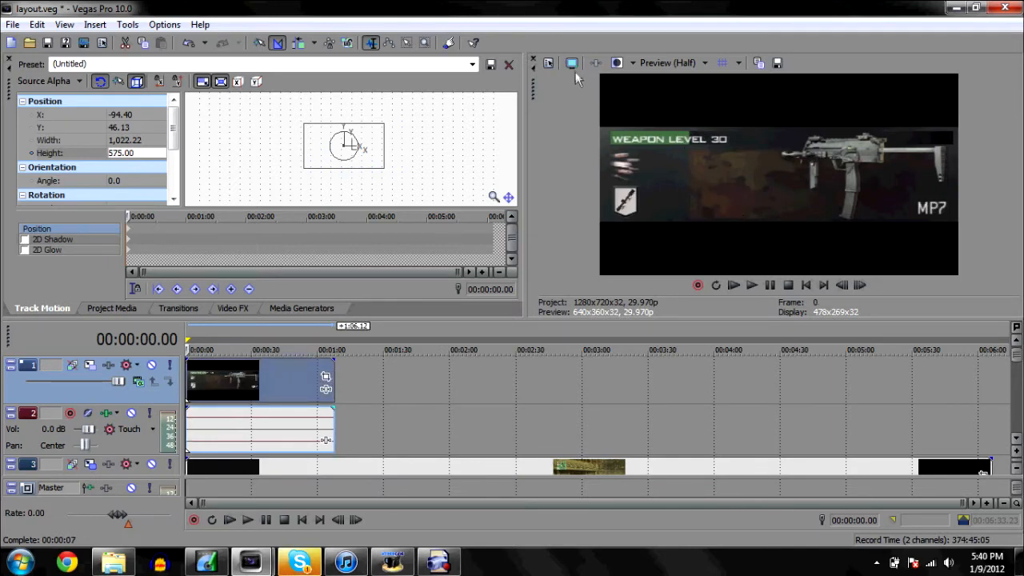
- Crop the black bars off the MP7 event in Event Pan/Crop, making the frame about 339.3 high, and close the window
click(326, 376)
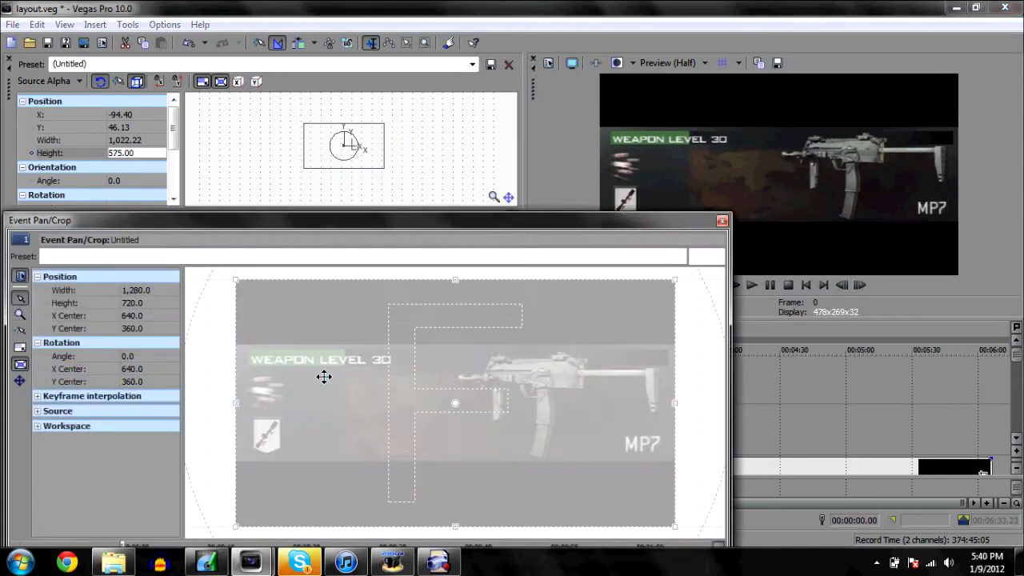
drag(455, 528, 464, 461)
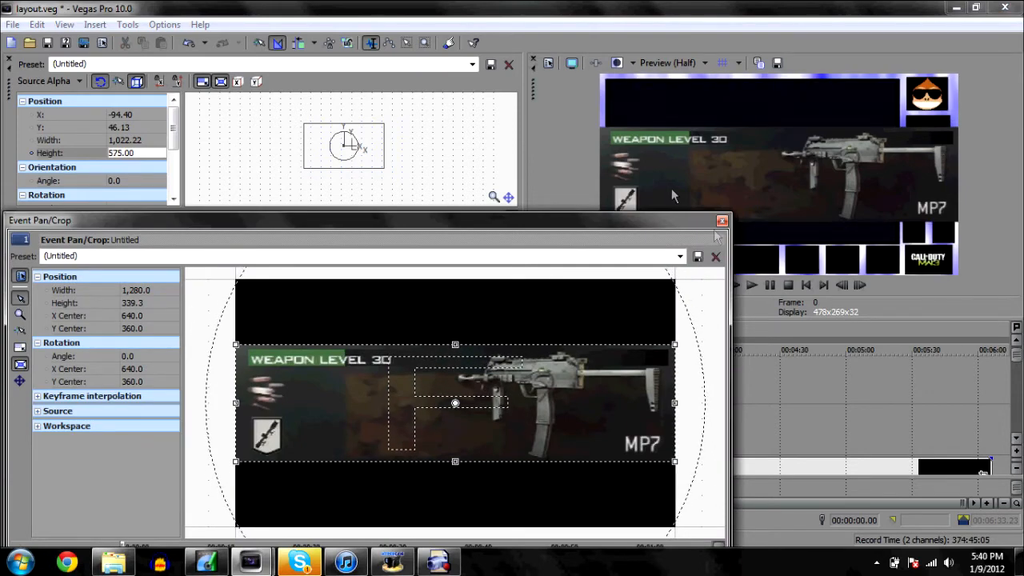
click(723, 220)
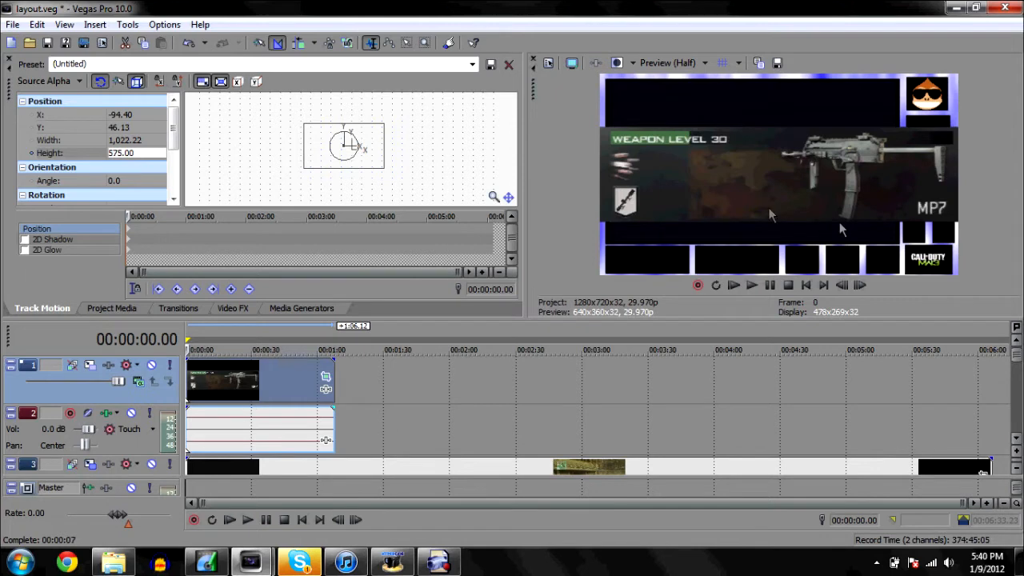
- Open Track Motion for the MP7 video track and apply the Primary Weapon preset
click(90, 365)
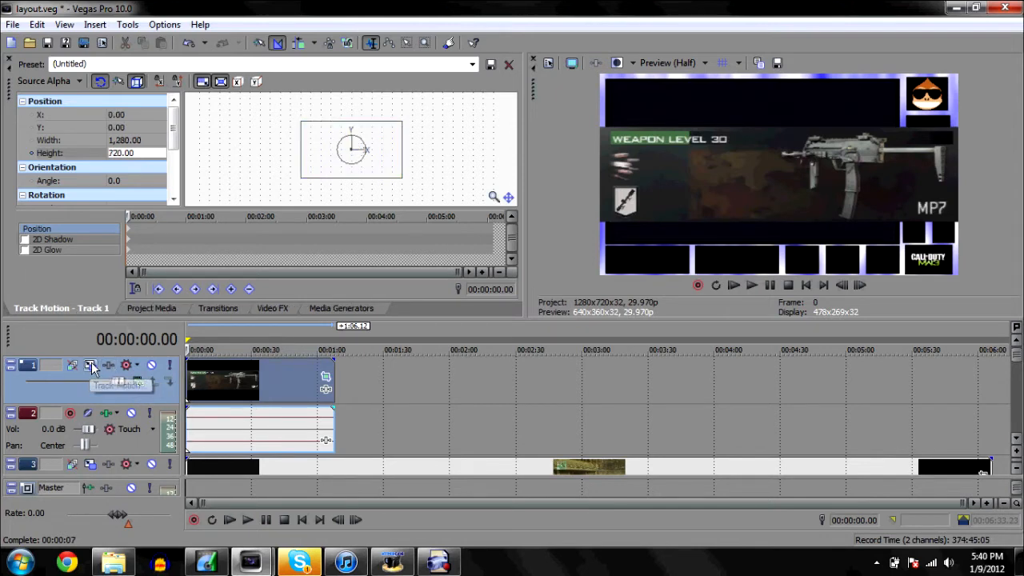
click(472, 64)
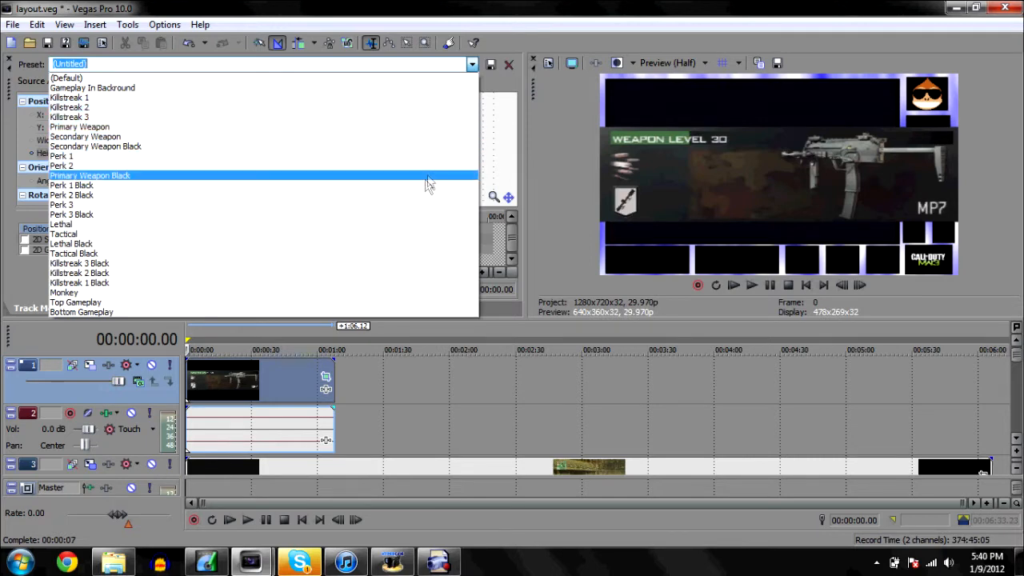
click(428, 128)
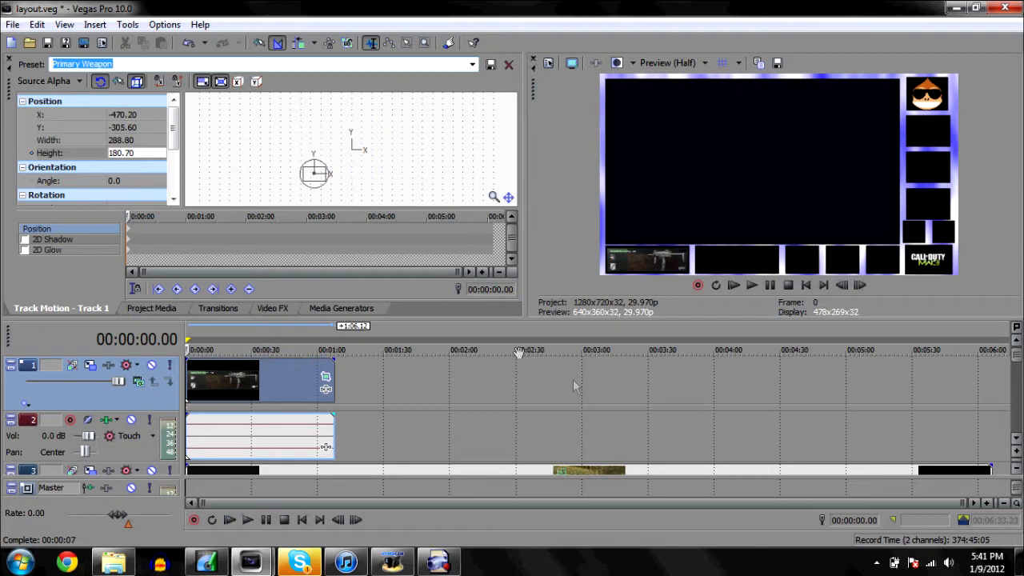
- Show the project media and insert a new video track above the MP7 track
click(1018, 343)
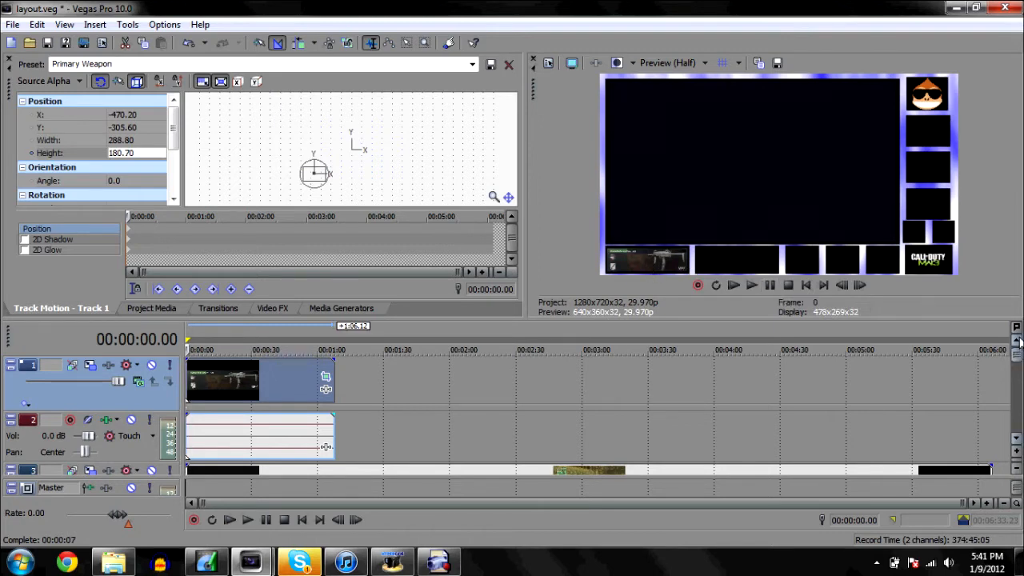
click(136, 312)
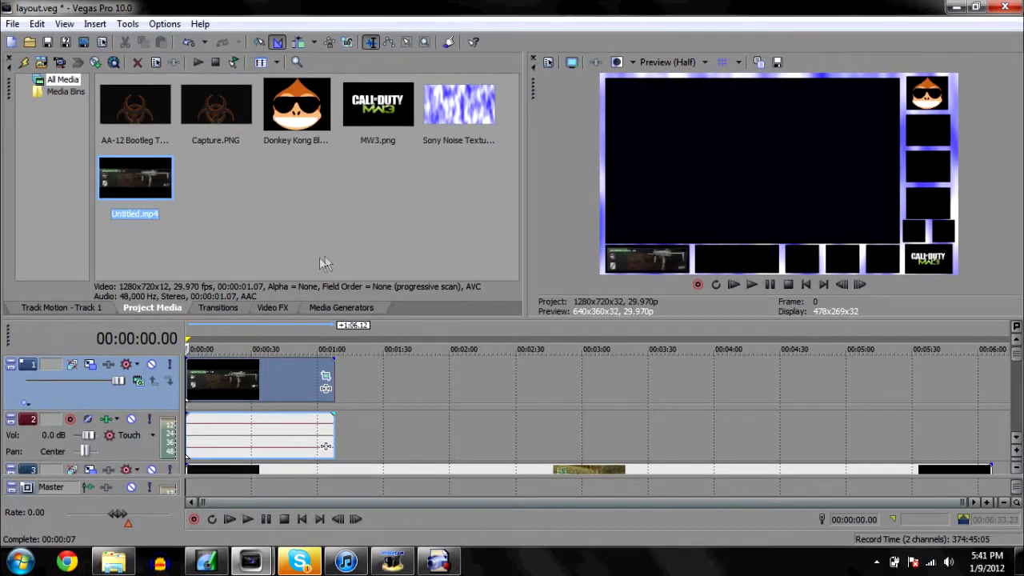
click(253, 383)
key(ctrl+shift+q)
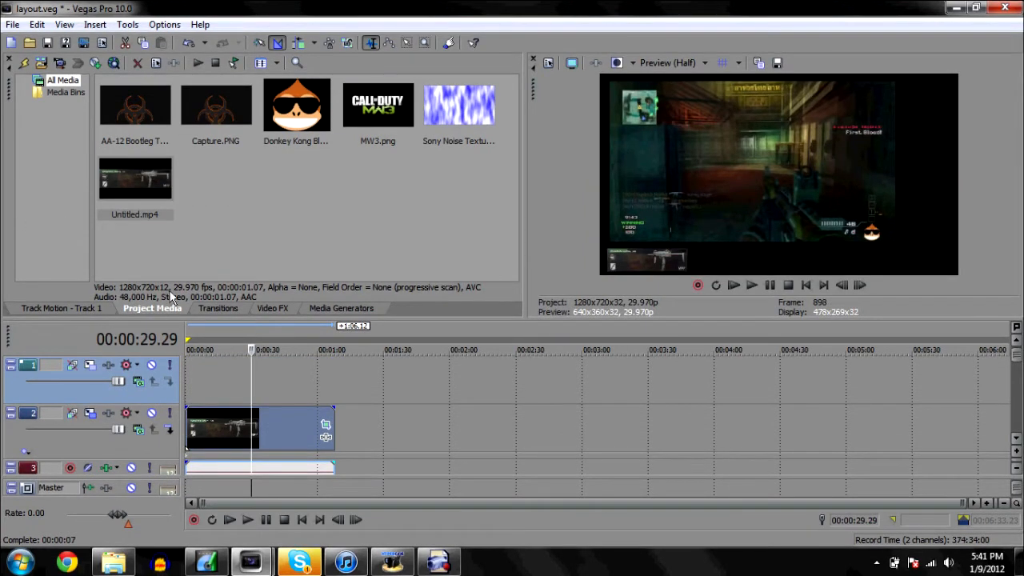
- Place a second copy of Untitled.mp4 at the start of the new top track and extend it to about 39 seconds
mouse_move(132, 172)
mouse_down()
mouse_move(169, 344)
mouse_move(178, 368)
mouse_move(188, 367)
mouse_up()
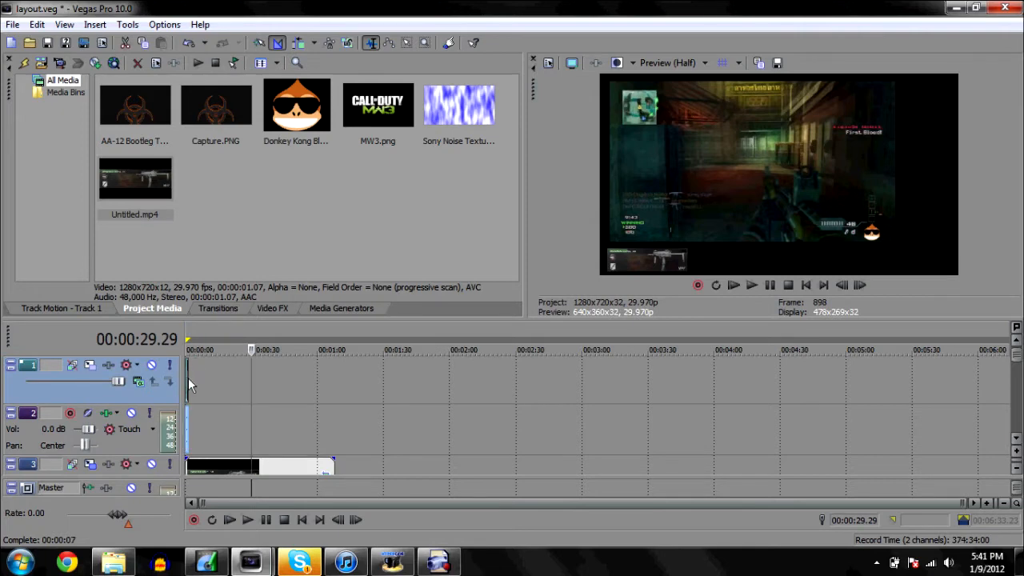
click(987, 503)
click(987, 503)
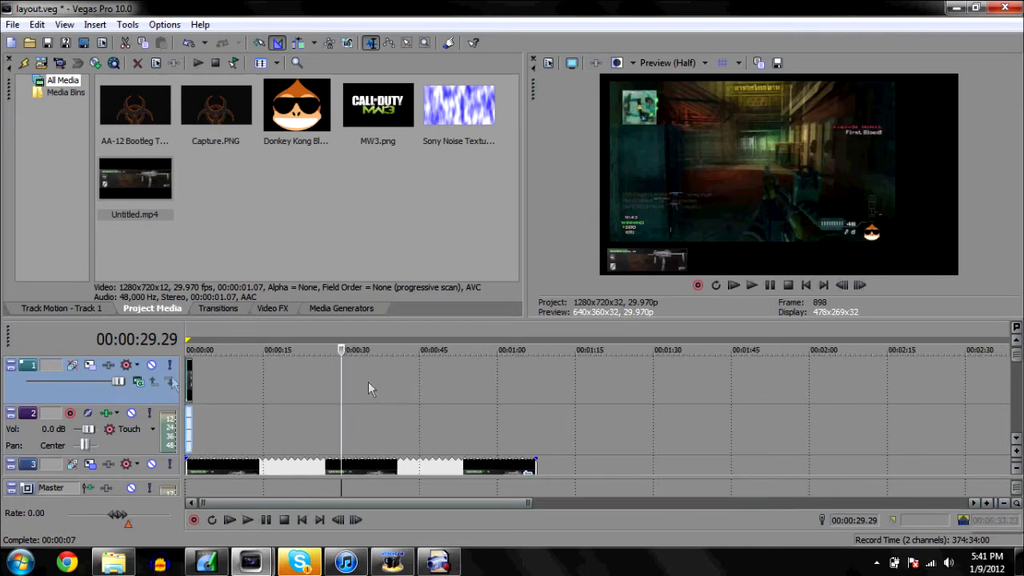
drag(190, 389, 396, 381)
click(232, 376)
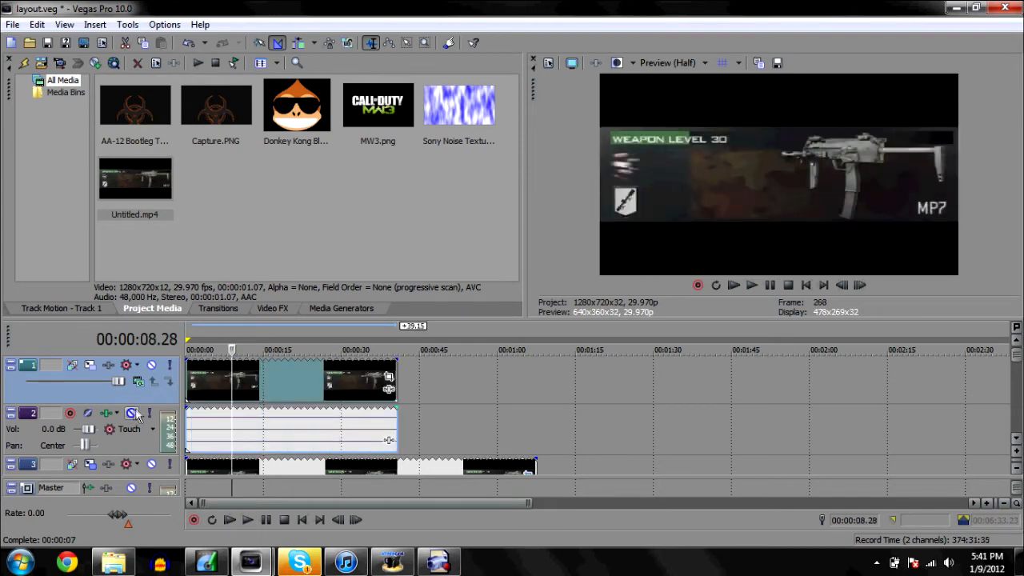
- Crop the black bars off the second MP7 event in Event Pan/Crop, making the frame about 334.9 high, and close the window
click(72, 364)
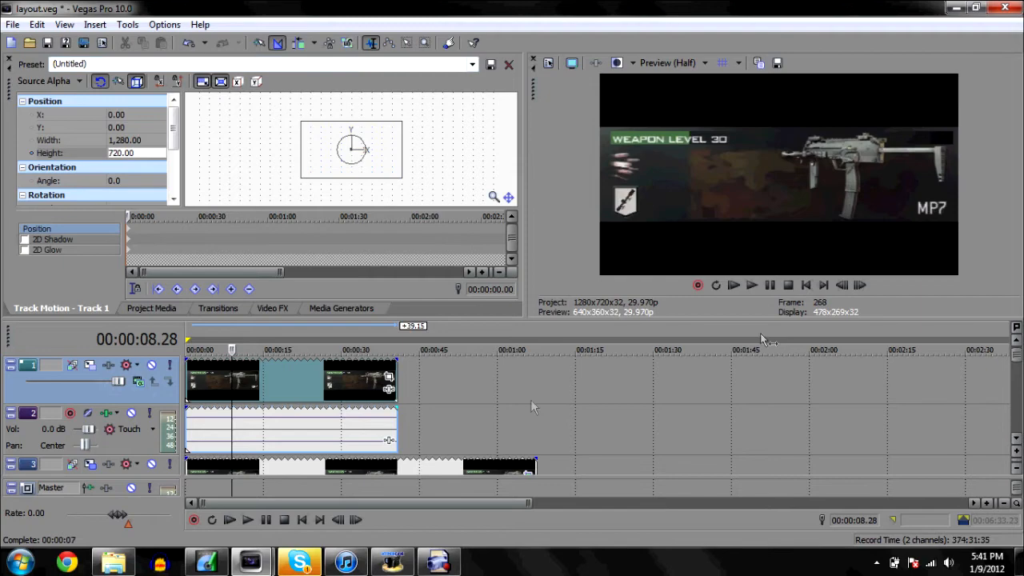
click(389, 389)
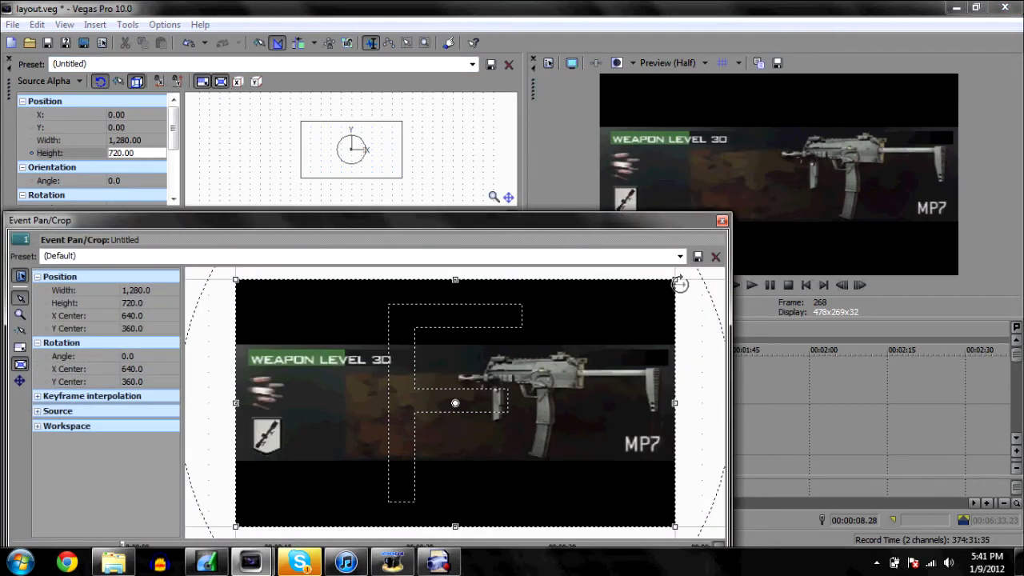
drag(455, 280, 448, 349)
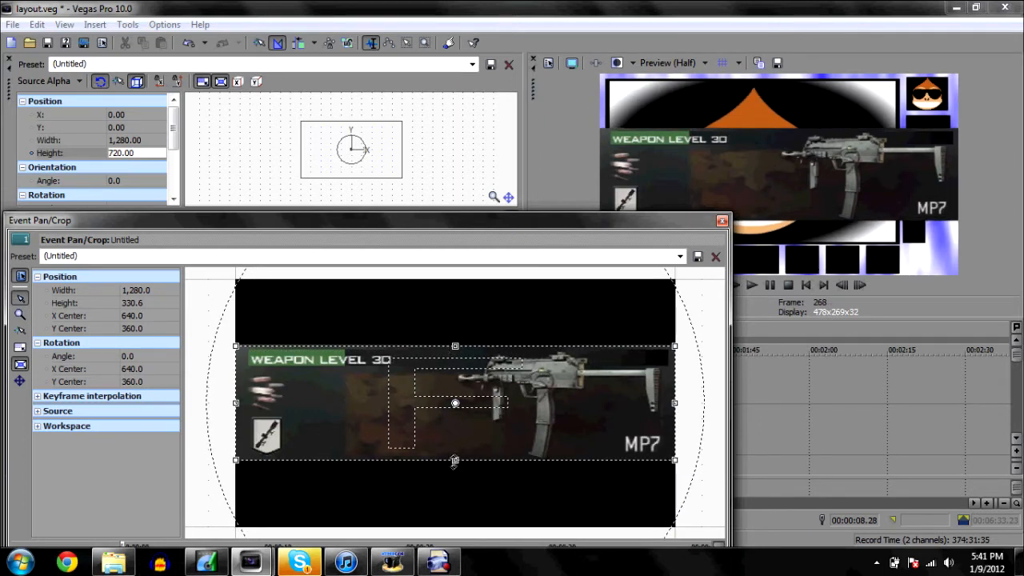
drag(454, 460, 454, 461)
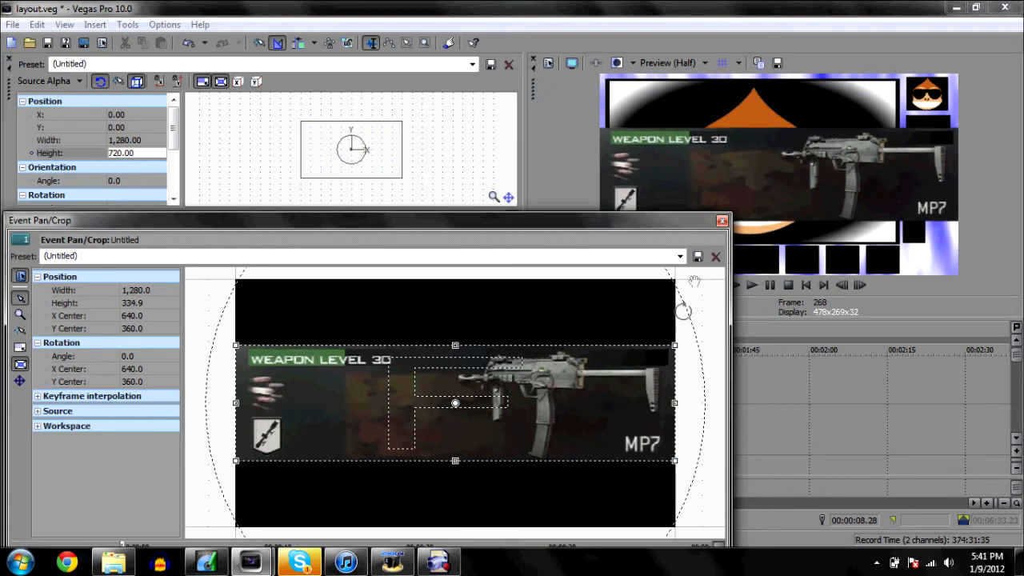
click(723, 221)
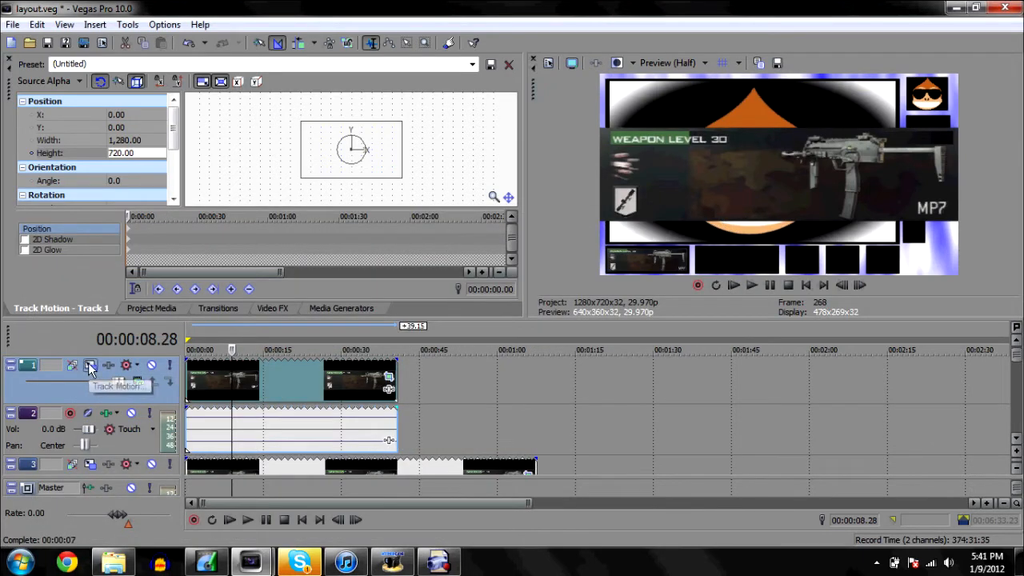
- Apply the Secondary Weapon track motion preset to the second MP7 track and insert a new video track above it
click(472, 64)
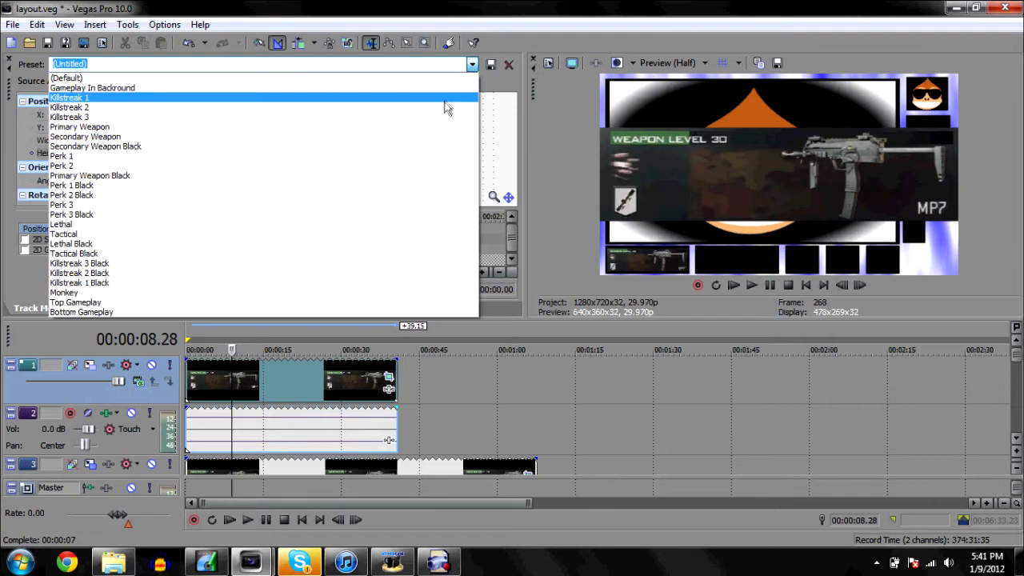
click(431, 140)
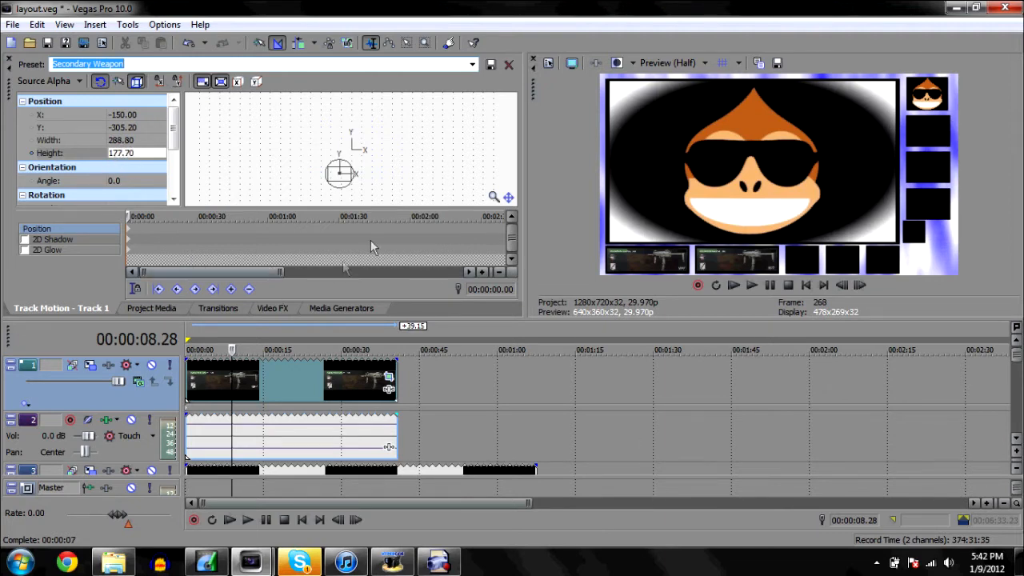
click(1016, 345)
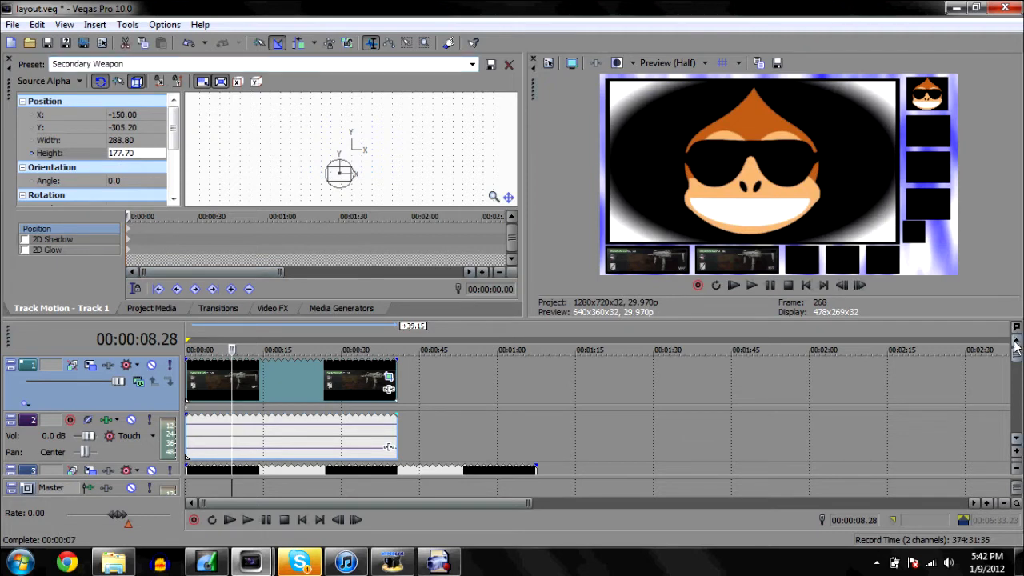
key(ctrl+shift+q)
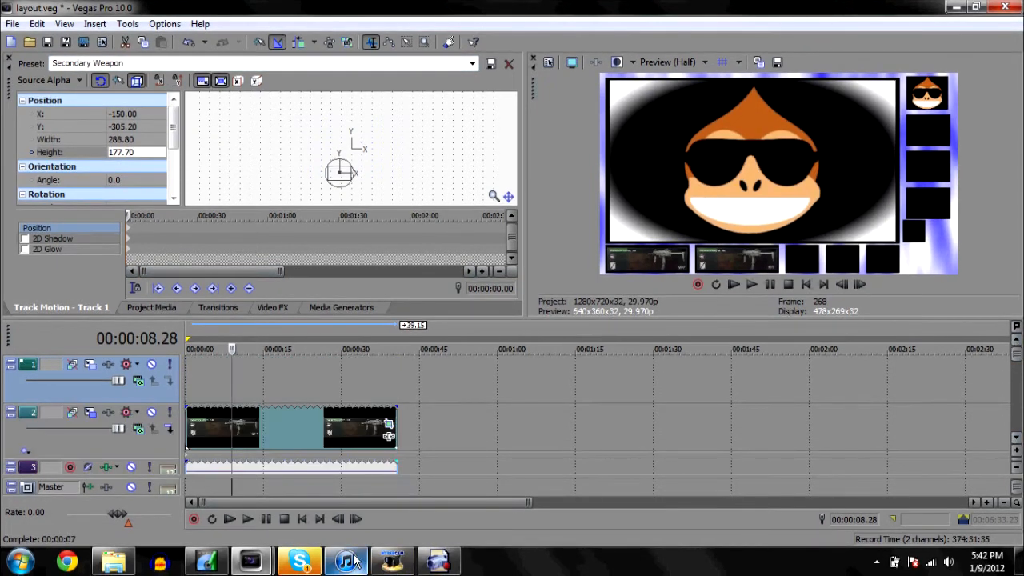
- Switch to the Untitled project, dismiss the finished render dialog and delete the leftover short clip pieces at the timeline's beginning
mouse_move(251, 560)
click(304, 429)
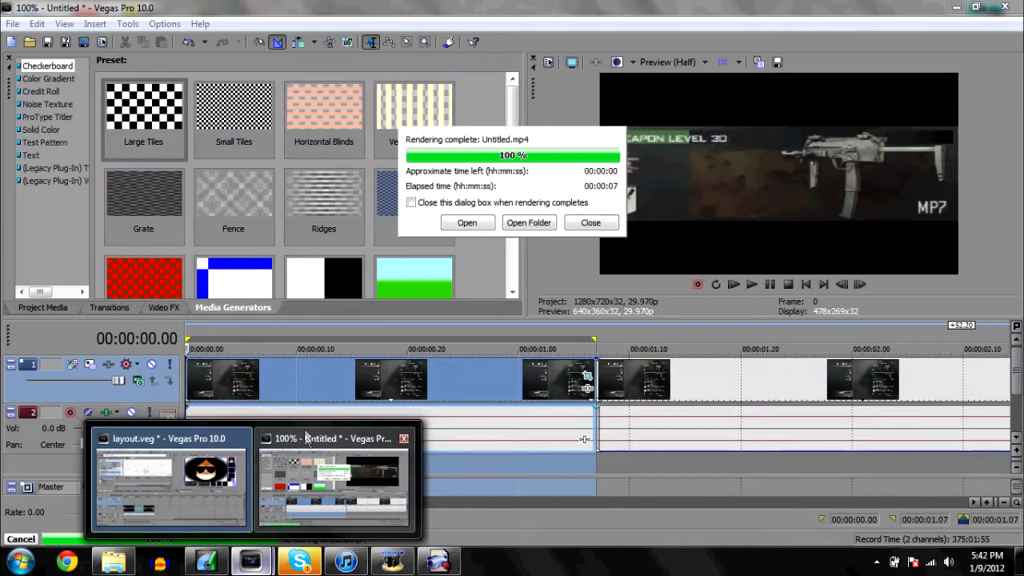
click(582, 222)
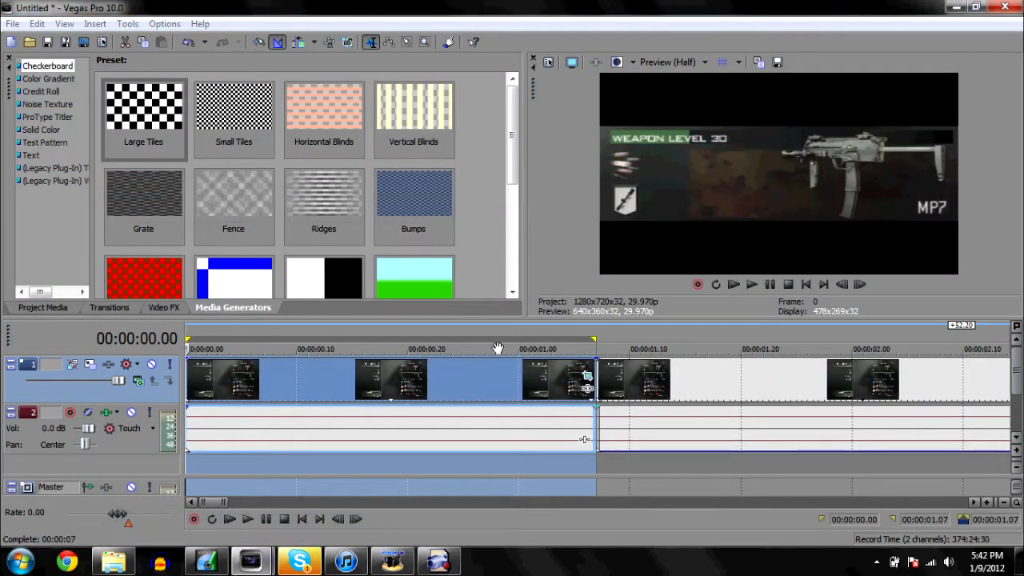
key(Delete)
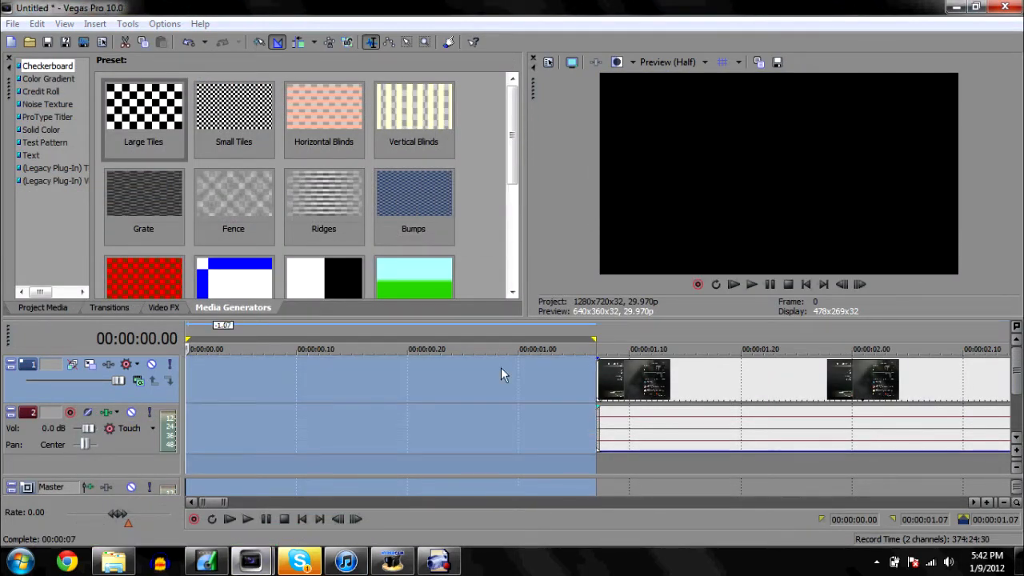
drag(608, 384, 192, 427)
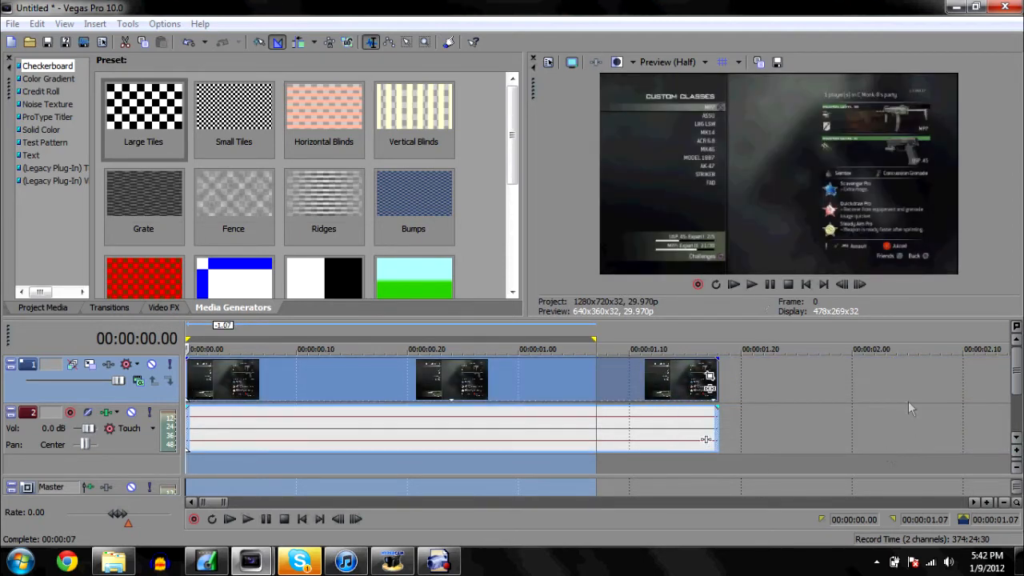
key(Delete)
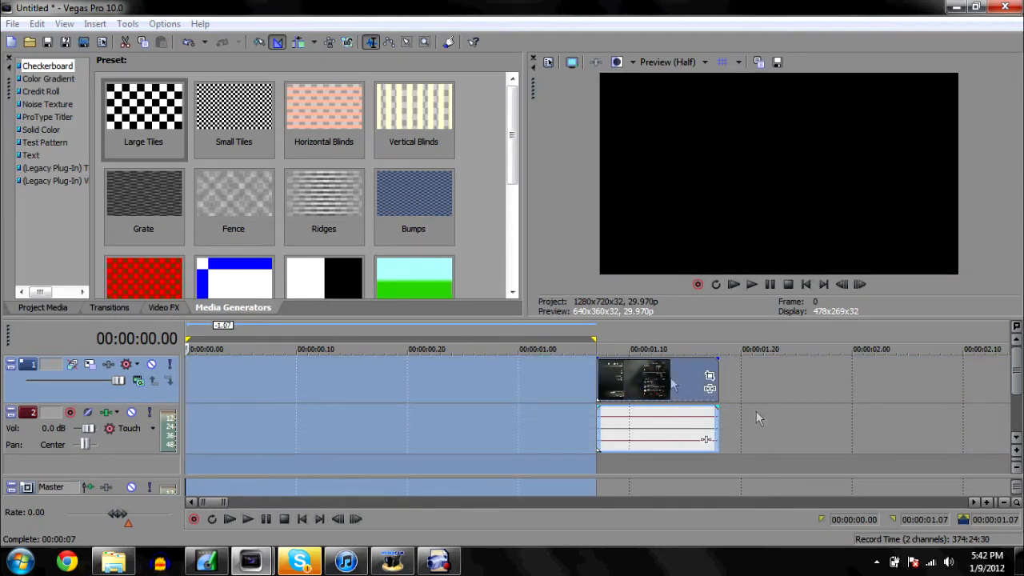
click(630, 368)
key(Delete)
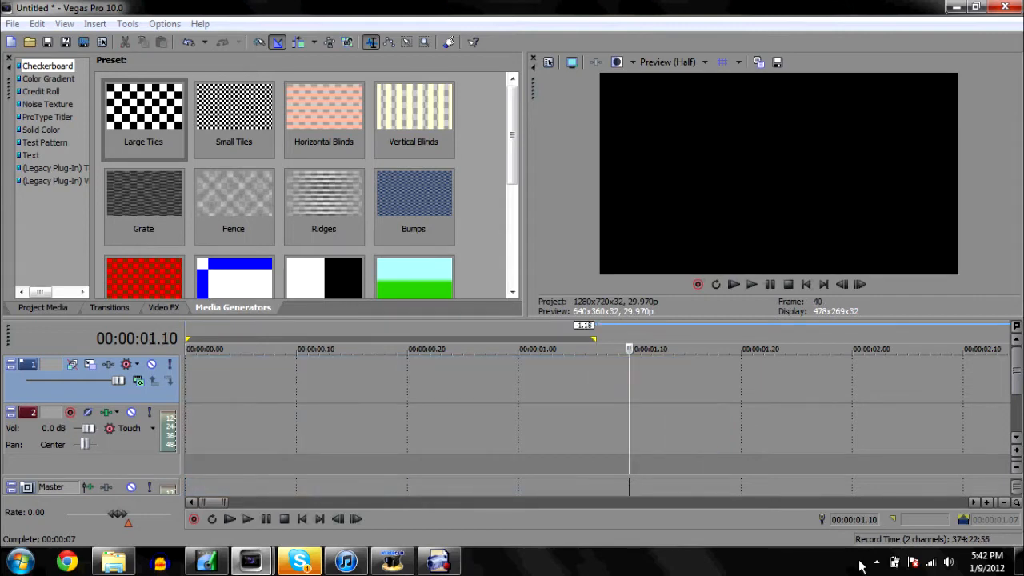
- Move the remaining class setup clip to the start of the timeline
click(1005, 502)
click(1005, 503)
drag(434, 368, 264, 376)
- Scan through the class setup clip to find where the next class item is shown
click(293, 381)
click(313, 390)
click(329, 391)
click(353, 390)
click(385, 390)
click(442, 388)
click(555, 373)
click(651, 384)
click(693, 395)
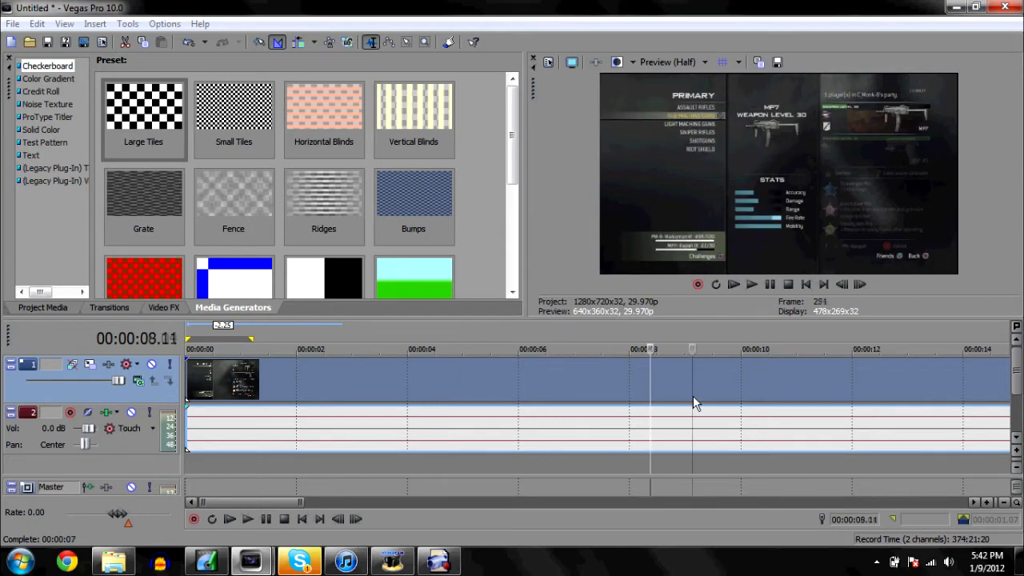
- Split the class setup clip at 00:00:16.08 and 00:00:17.09, where the Perk 1 Scavenger screen is shown
click(1004, 502)
click(295, 396)
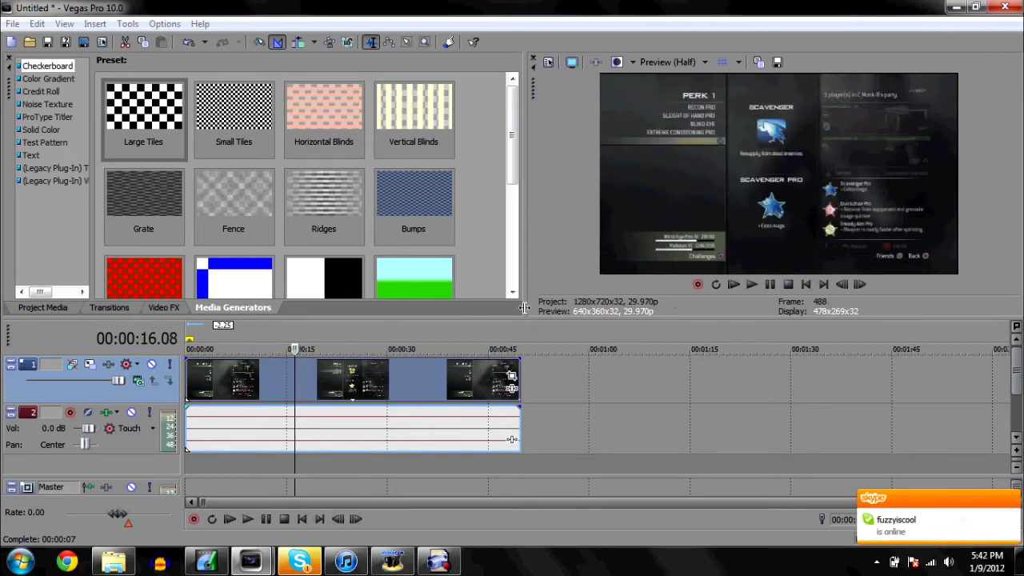
key(s)
click(860, 284)
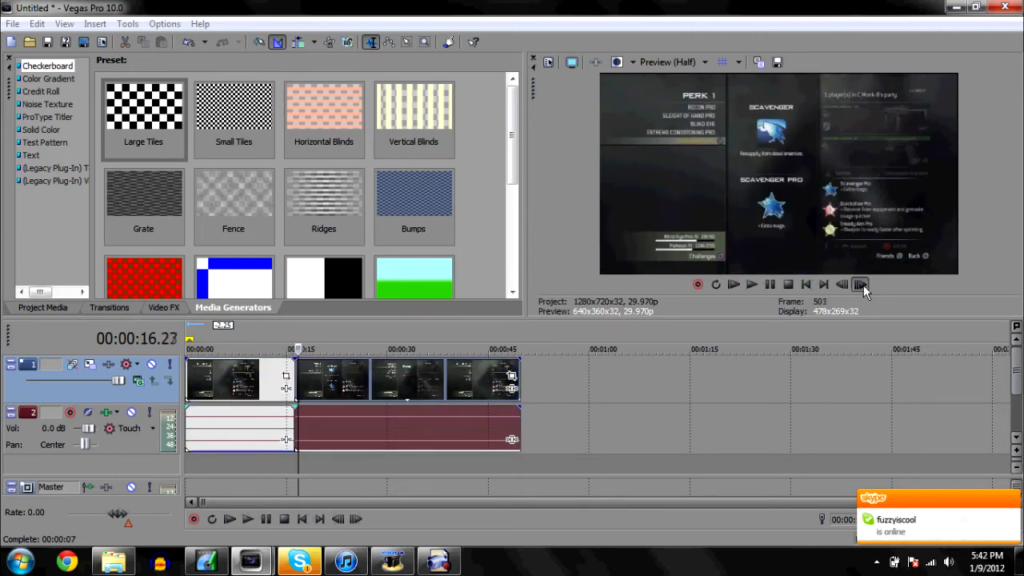
key(s)
- Select the short Perk 1 piece between the two splits
click(258, 415)
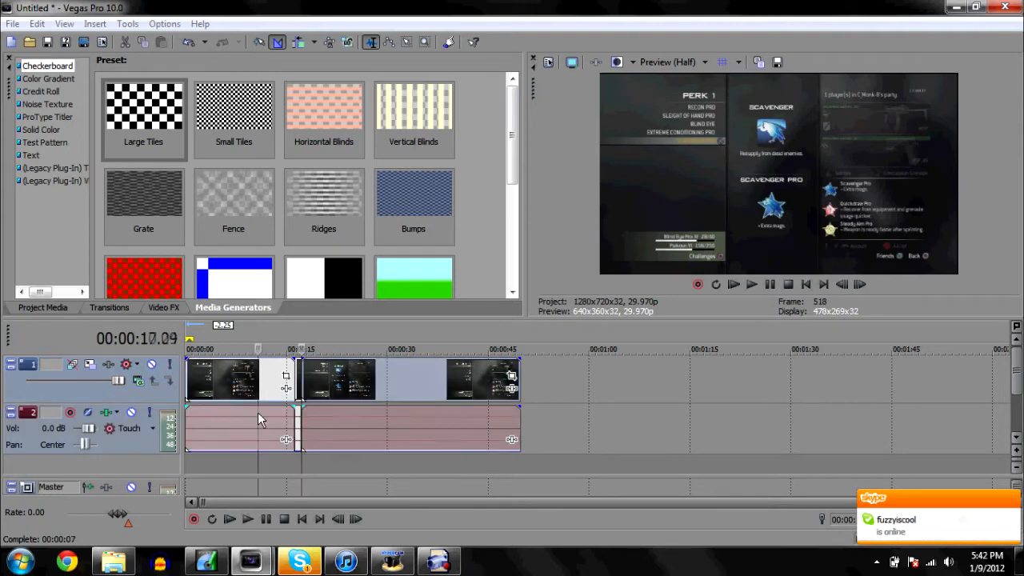
click(301, 384)
click(302, 384)
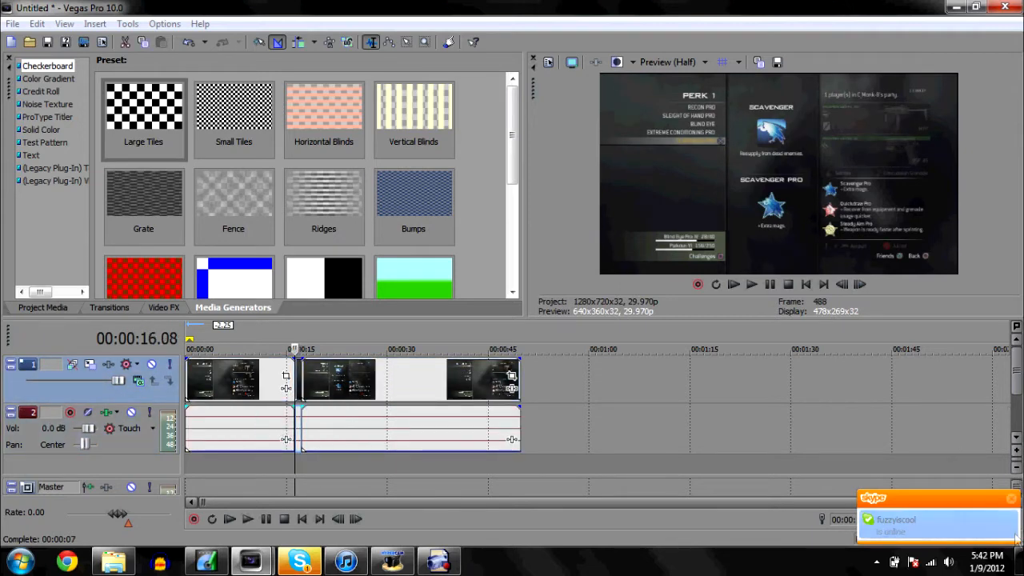
click(300, 381)
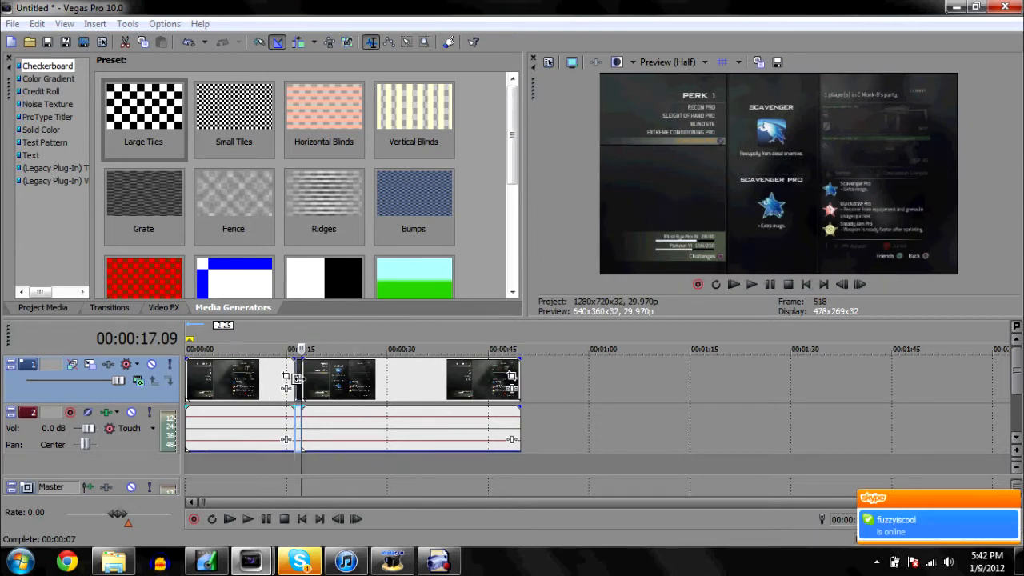
- Mark the short Perk 1 piece of the class setup clip as the loop region, from 00:00:16.08 to 00:00:17.09
click(989, 504)
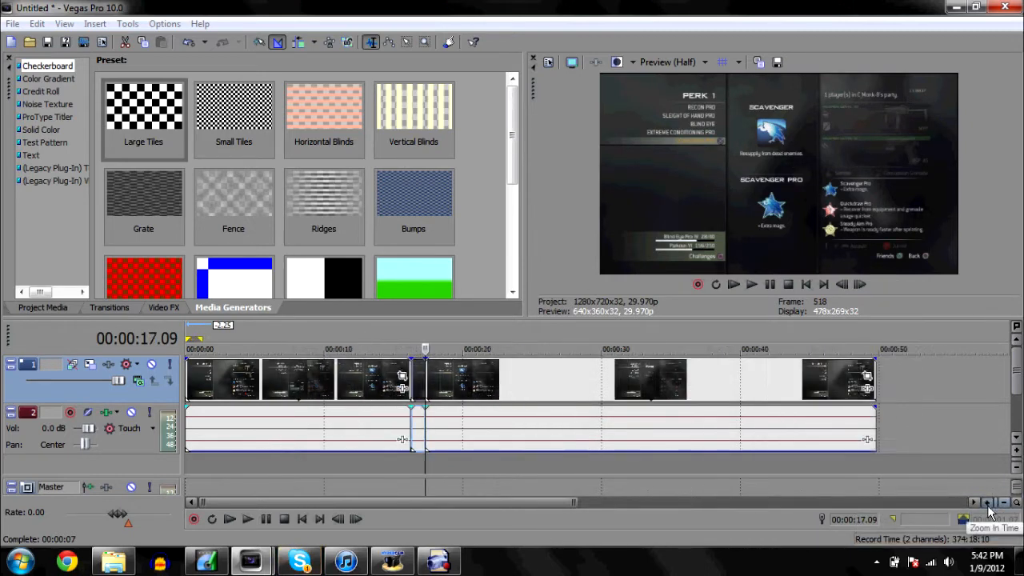
click(988, 504)
click(989, 504)
double_click(551, 392)
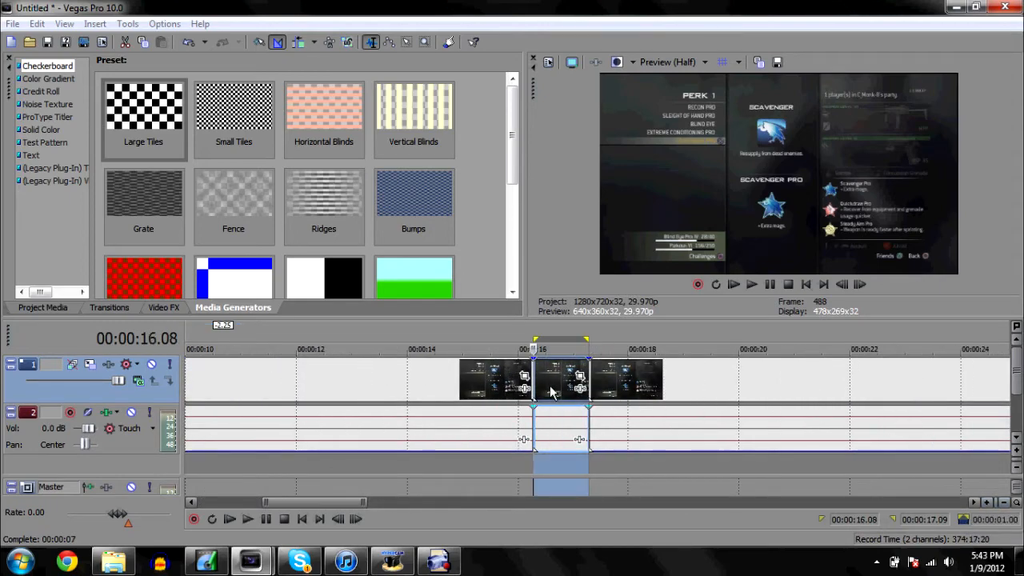
- Crop the Perk 1 piece tightly around the Scavenger Pro star icon, about 112 wide by 103 high
click(579, 375)
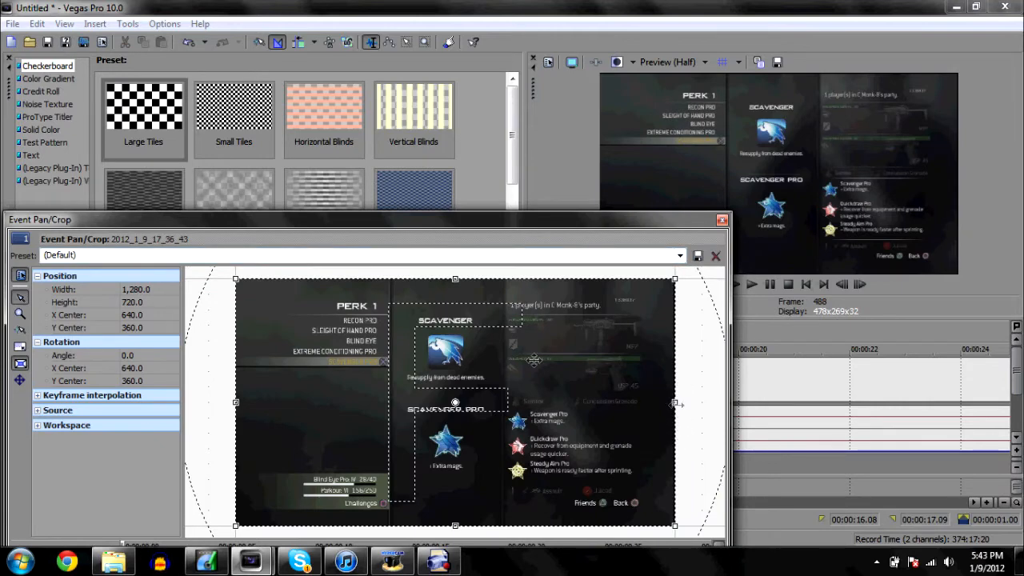
drag(455, 402, 445, 441)
drag(456, 404, 445, 440)
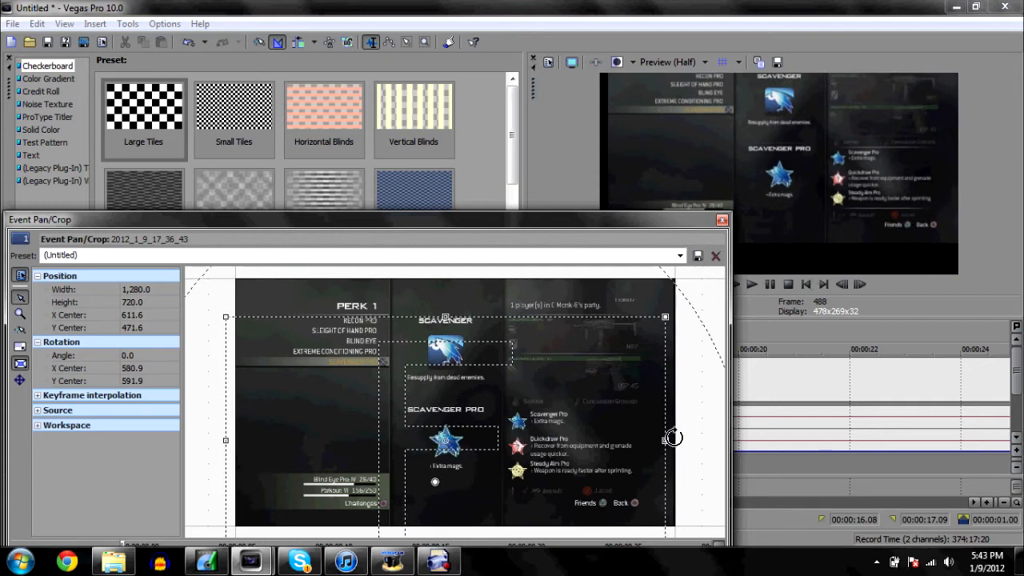
drag(665, 439, 465, 454)
drag(445, 315, 443, 418)
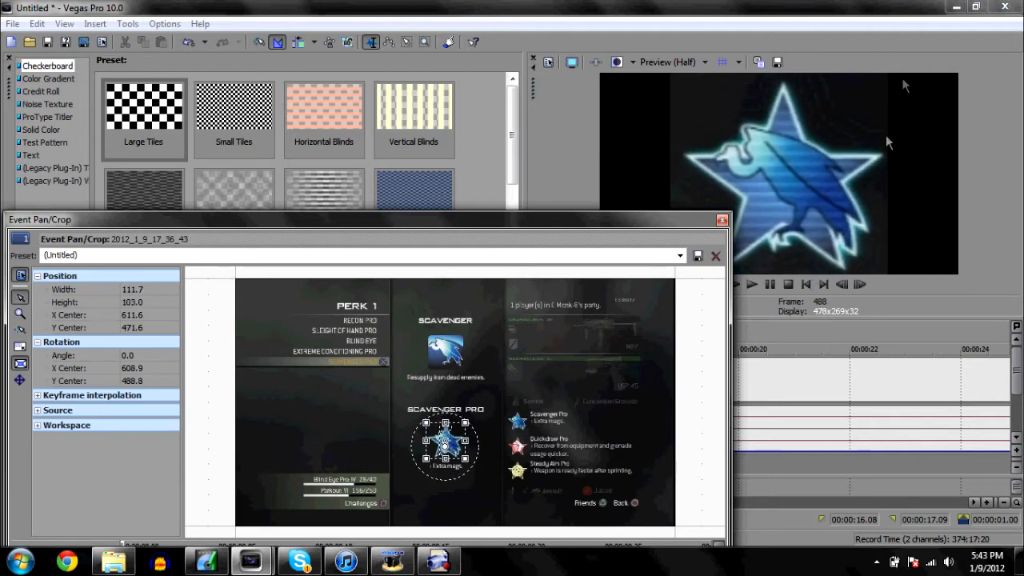
click(722, 221)
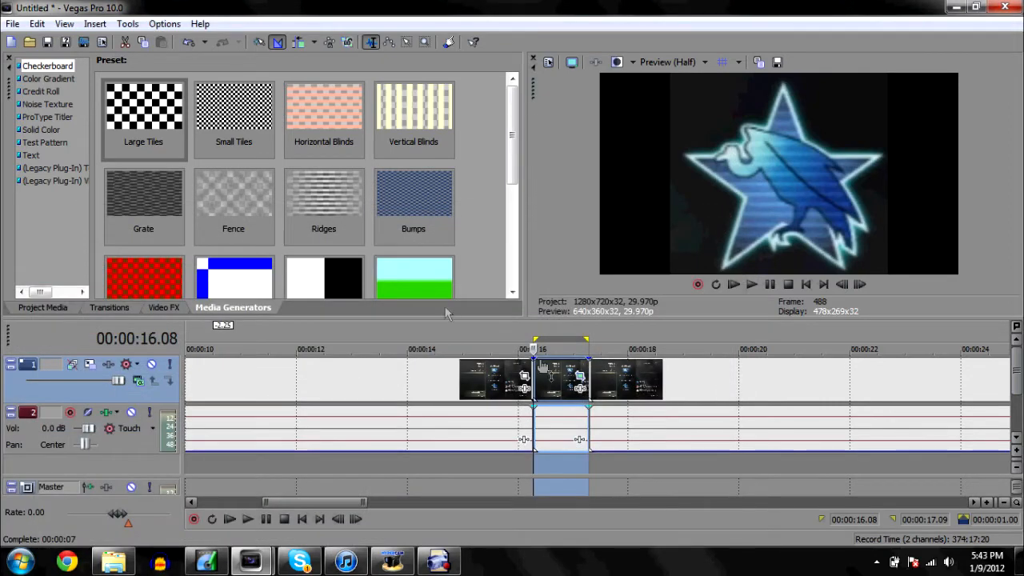
- Render only the loop region as a Sony AVC/MVC file named LOL, using the HD PVR template
click(21, 24)
click(30, 130)
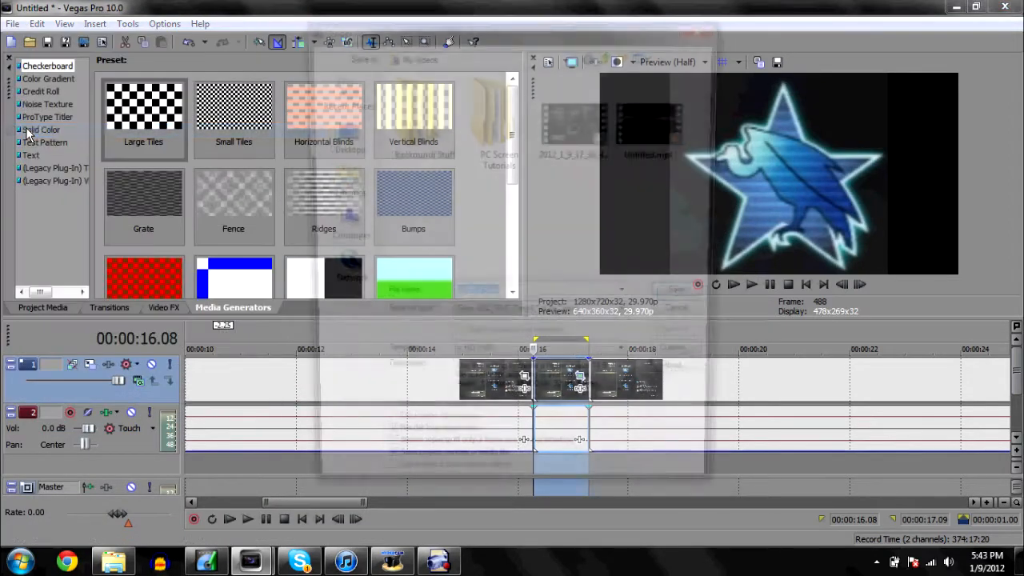
text(LOL)
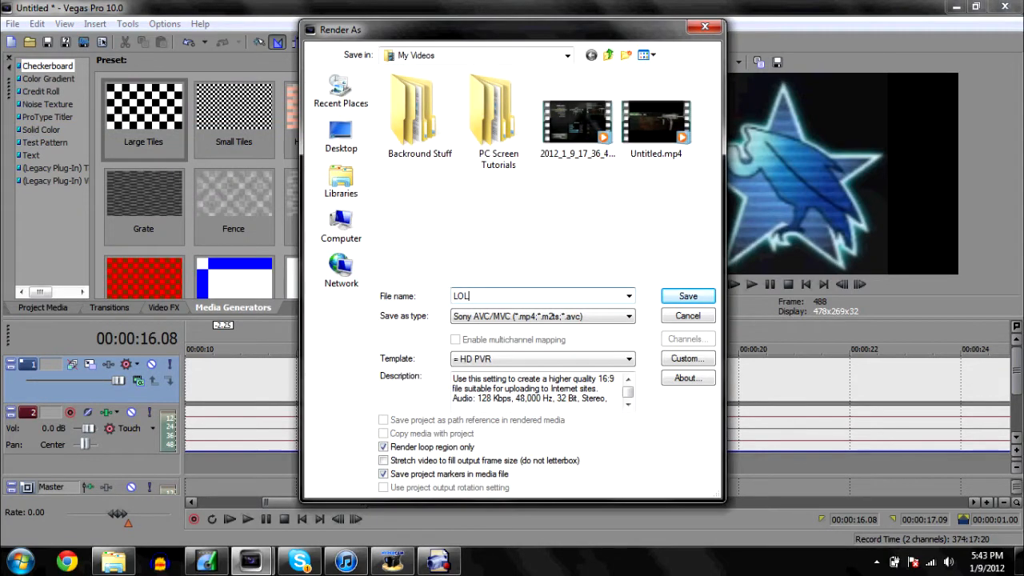
key(Return)
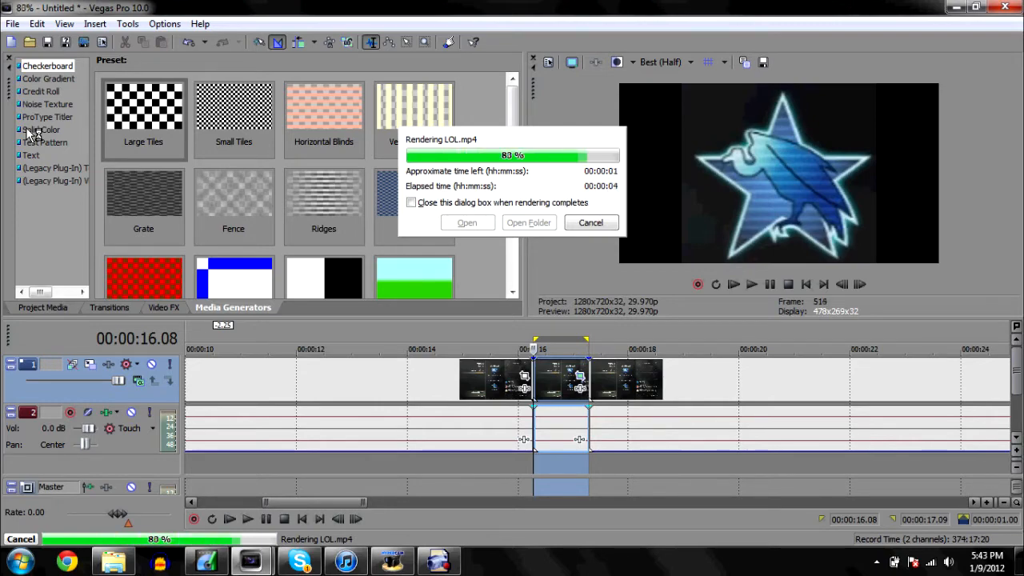
- Switch to the layout.veg project, place the rendered LOL clip at the start of the top track and extend it by about 41 seconds
mouse_move(250, 562)
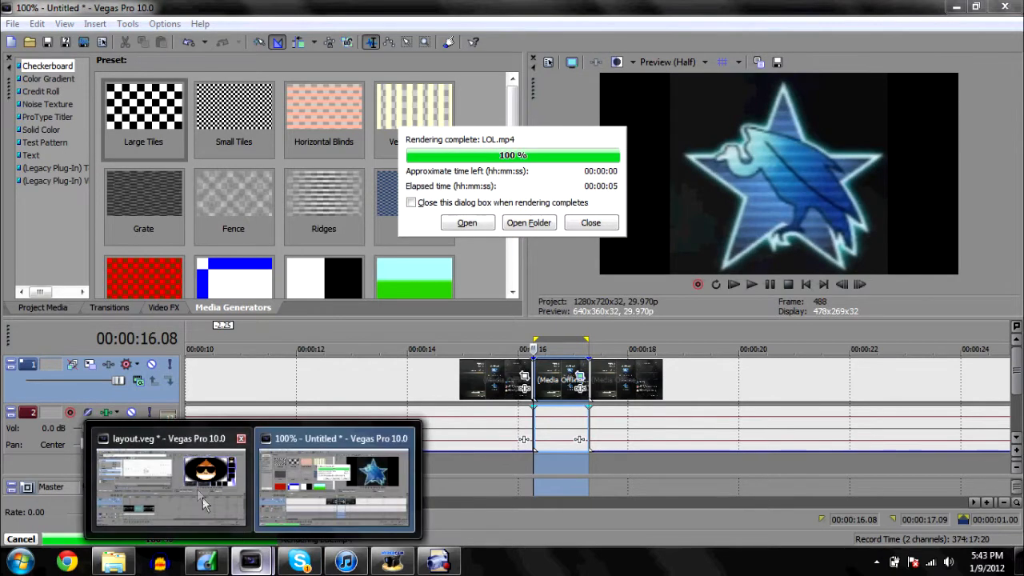
click(202, 496)
click(113, 561)
click(461, 276)
drag(461, 276, 189, 391)
click(565, 7)
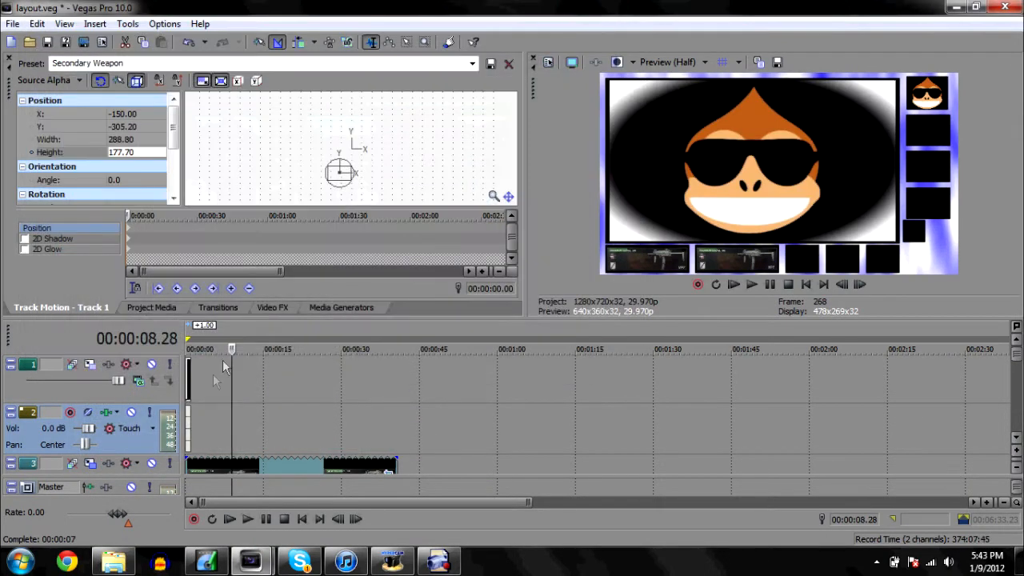
drag(199, 382, 404, 383)
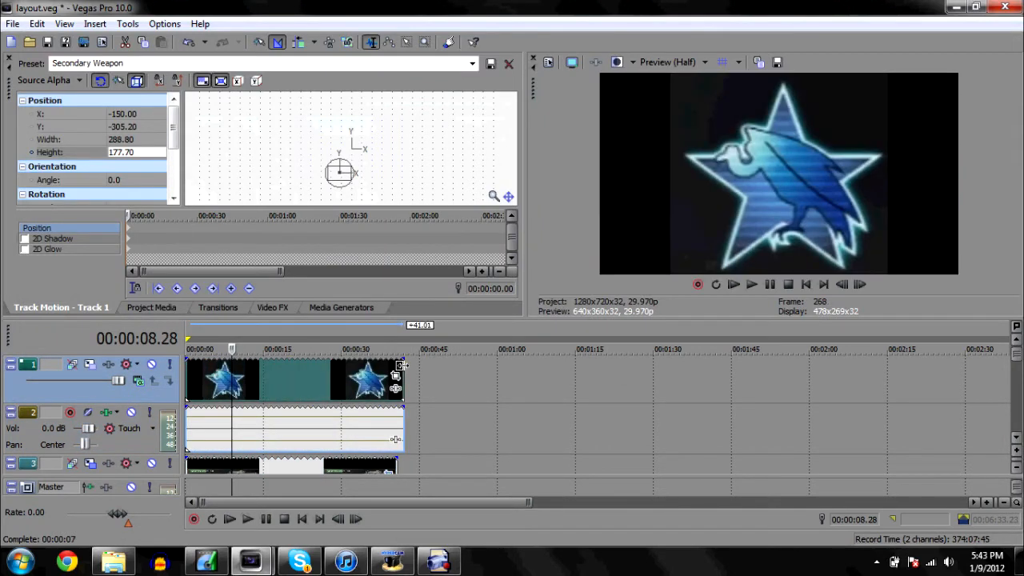
- Crop the black side bars off the LOL clip, leaving the star in a frame about 733 wide by 716 high
click(395, 379)
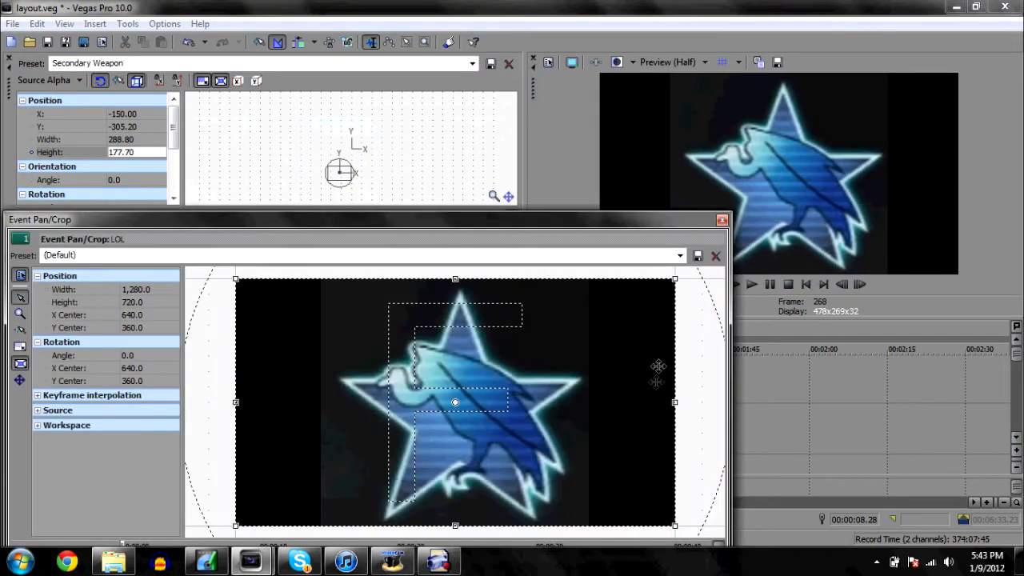
drag(674, 398, 587, 419)
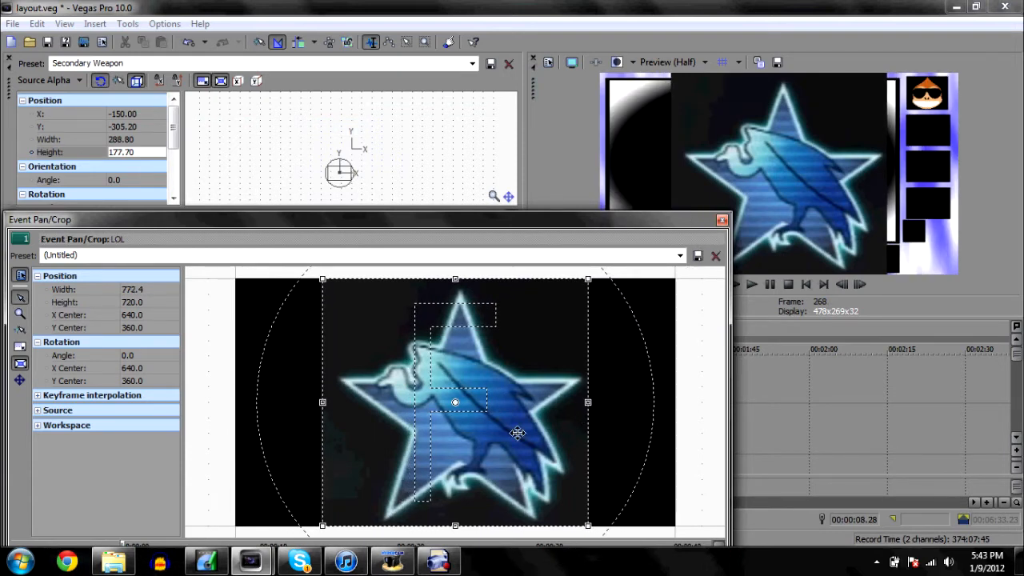
drag(458, 400, 463, 399)
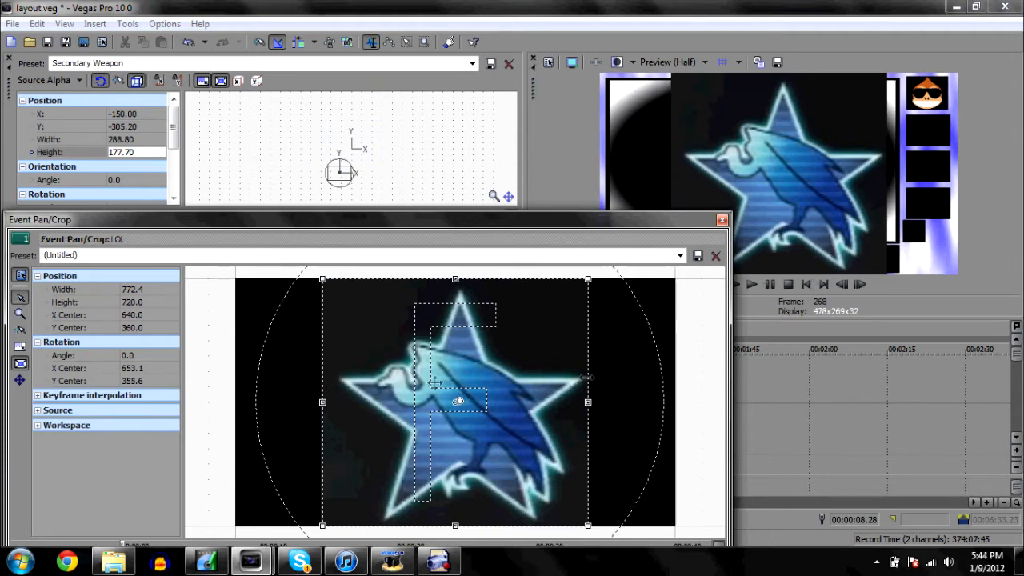
drag(365, 405, 371, 407)
drag(597, 402, 551, 401)
drag(460, 278, 460, 282)
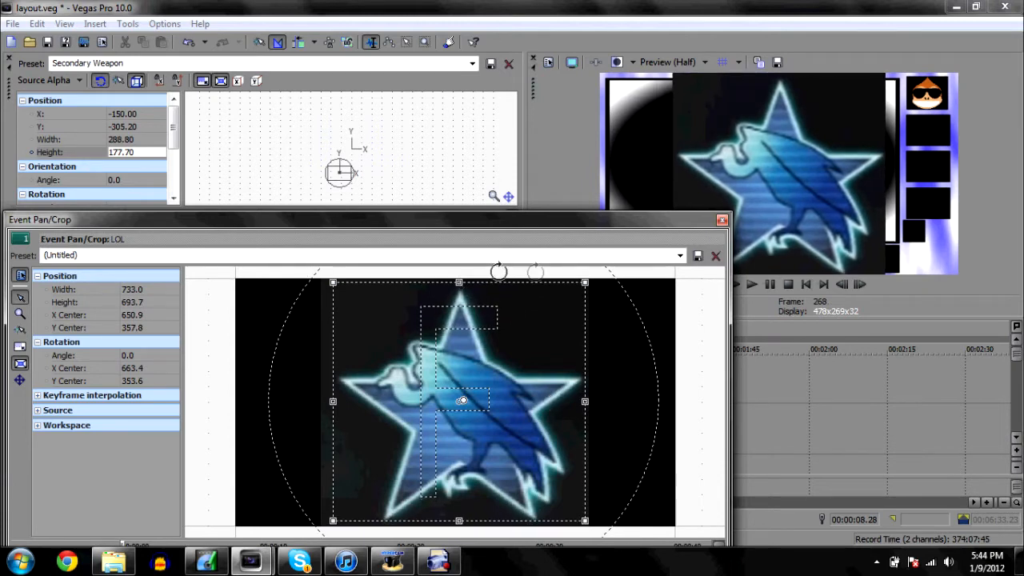
drag(458, 283, 458, 280)
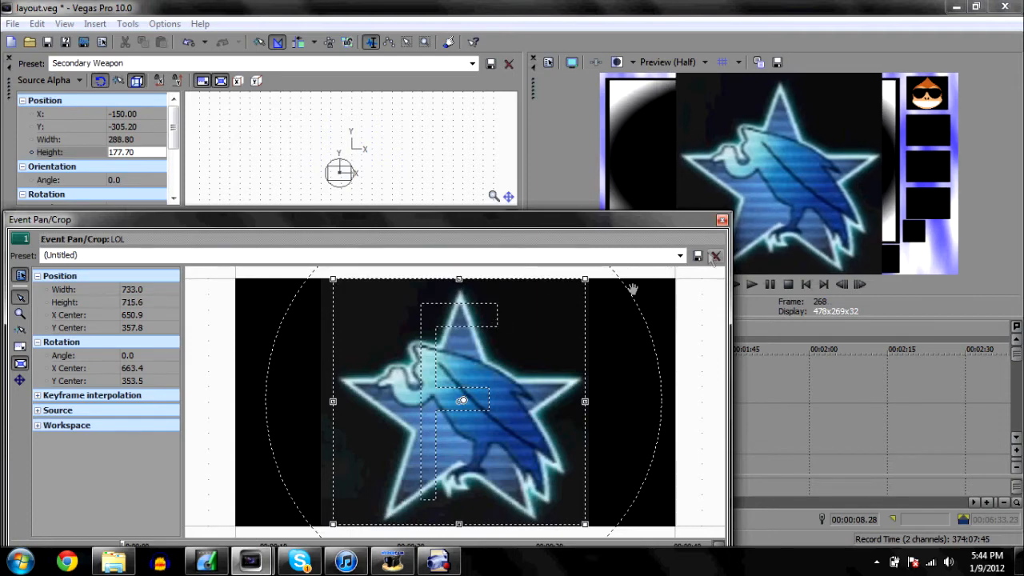
click(721, 220)
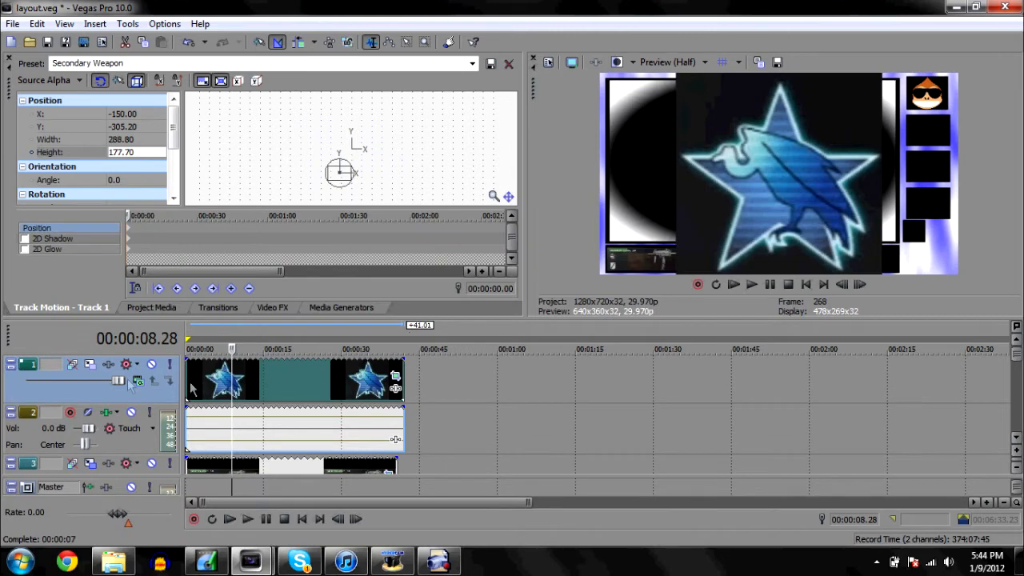
- Apply the Perk 1 track motion preset to the star clip's track and check its placement in a full-screen preview
click(91, 367)
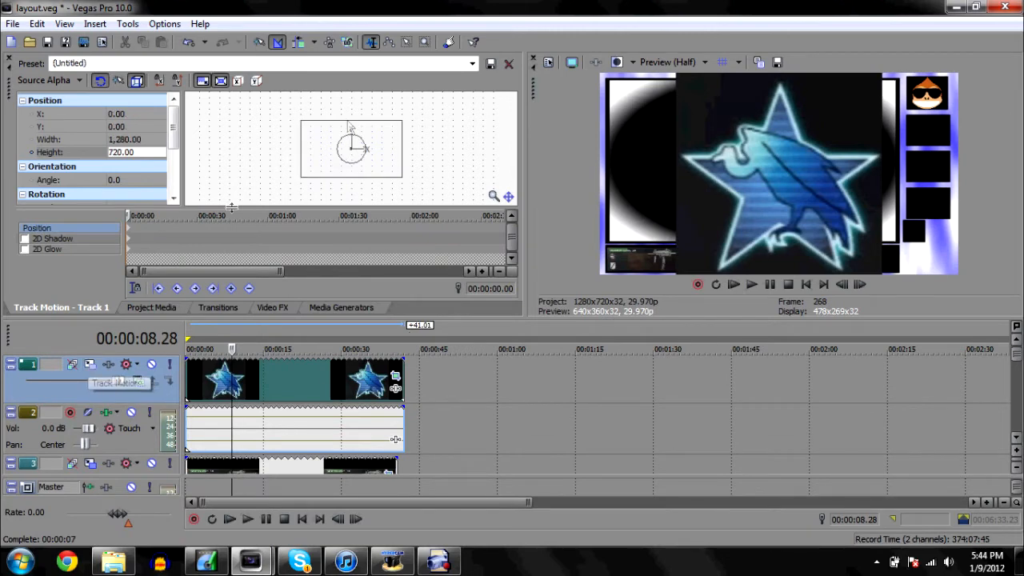
click(472, 63)
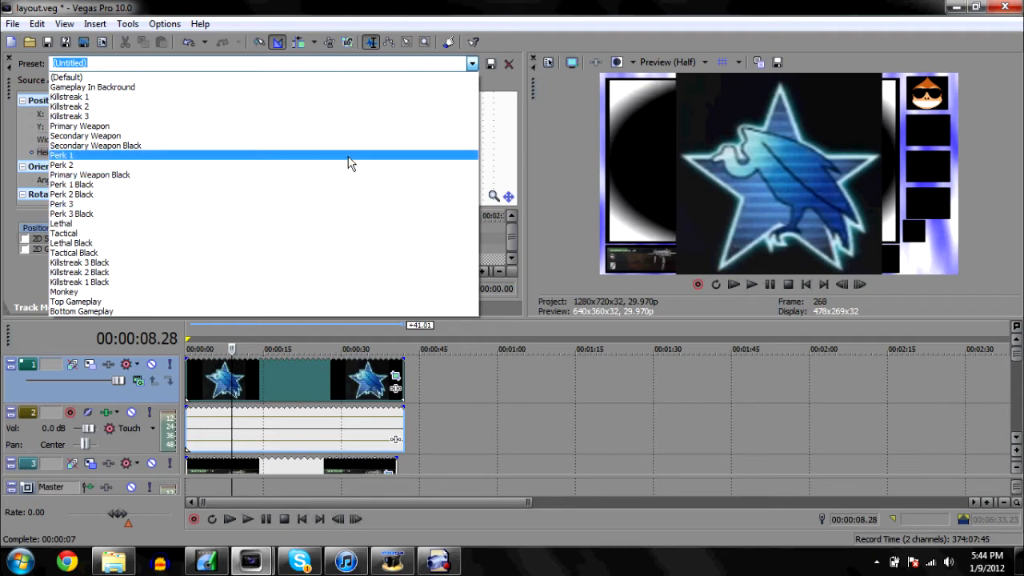
click(349, 156)
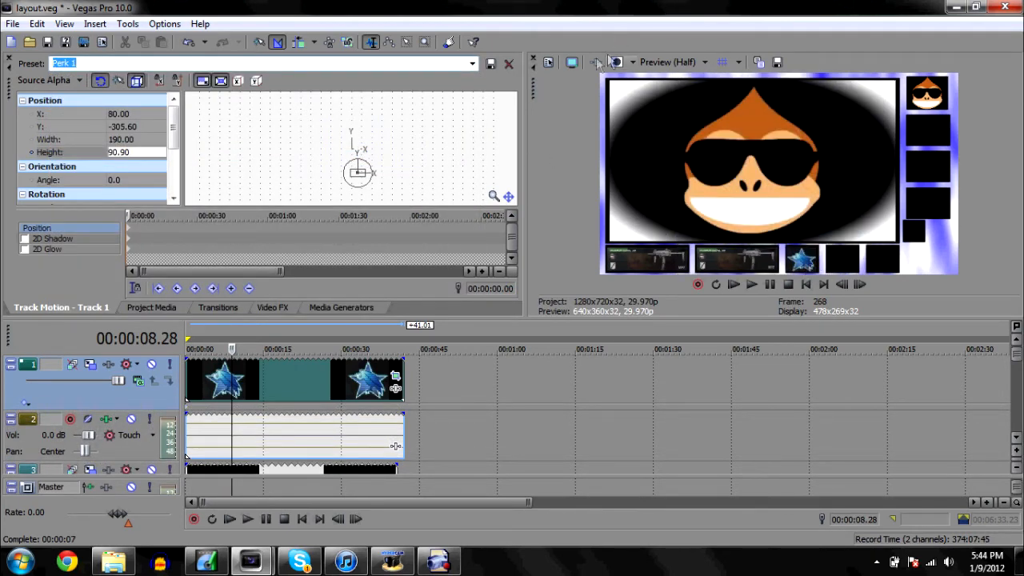
click(571, 62)
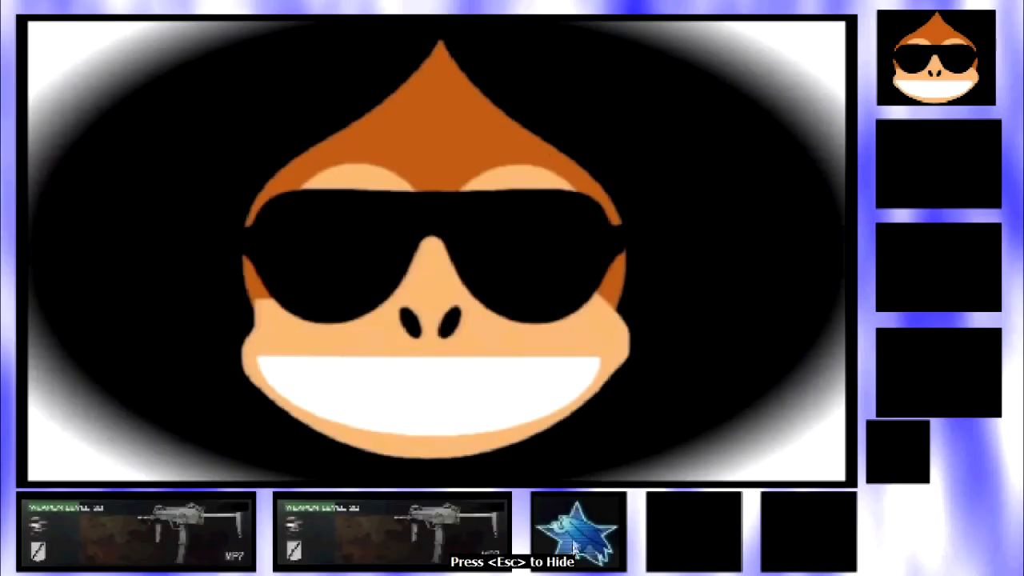
key(Escape)
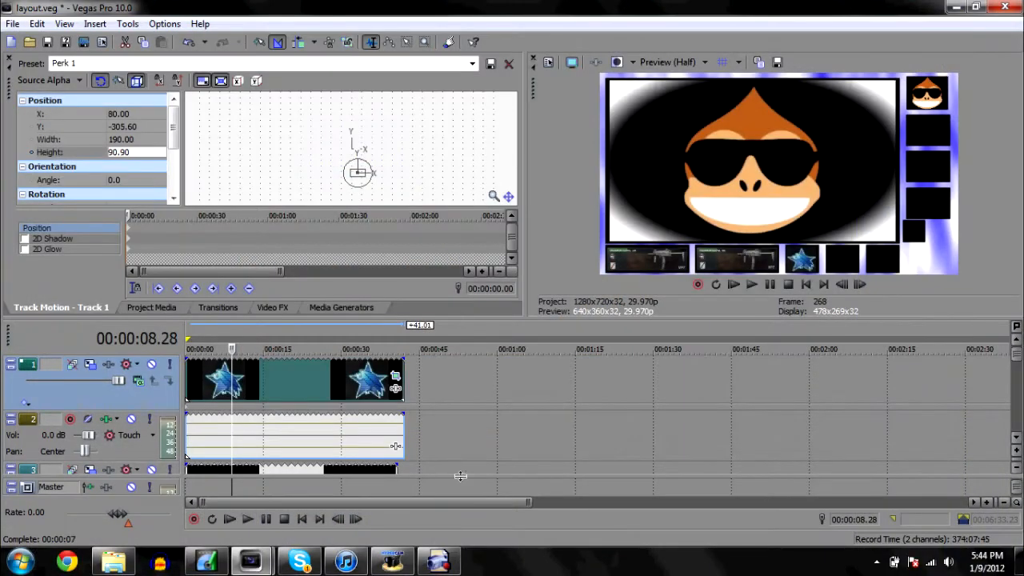
- Try X positions of 82 and 82.5 for the star's track motion, checking the alignment in the full-screen preview
click(113, 113)
key(Return)
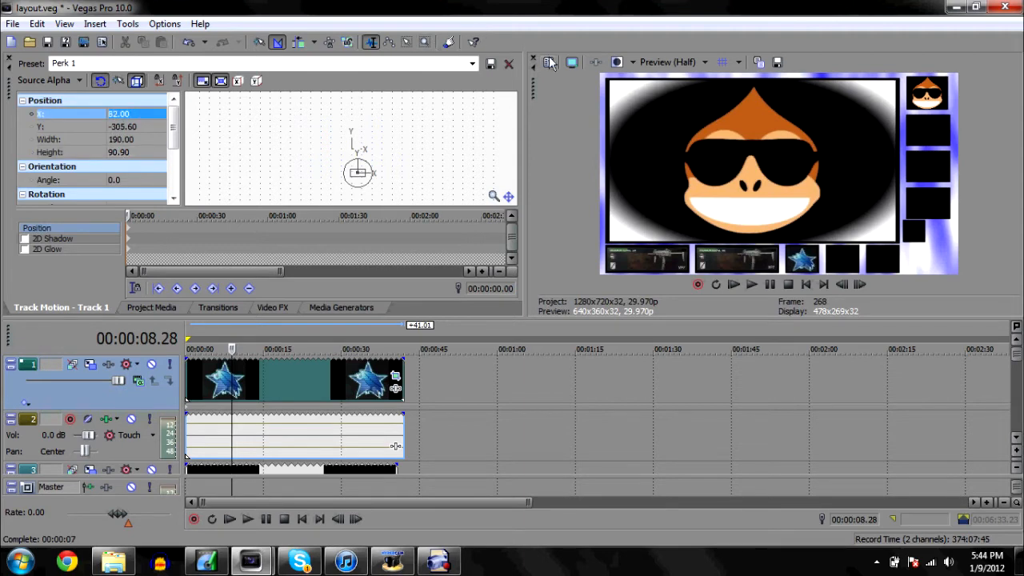
click(551, 63)
key(Escape)
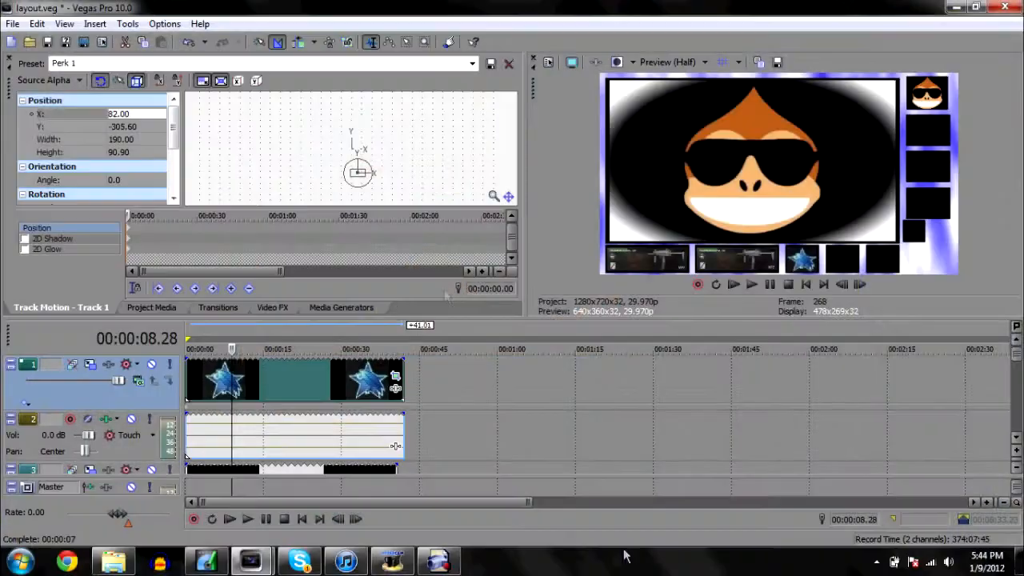
click(120, 113)
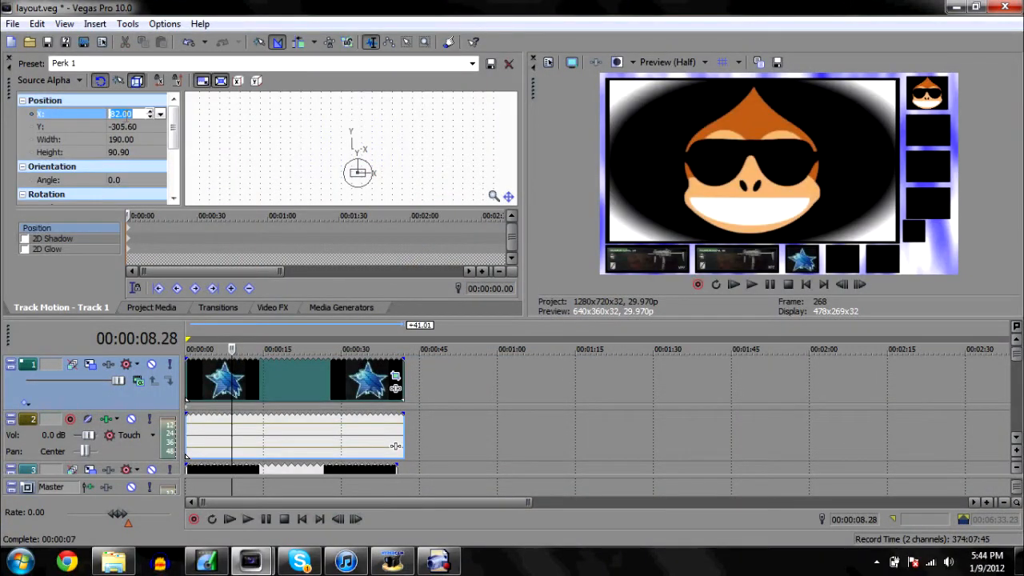
text(82.5)
key(Return)
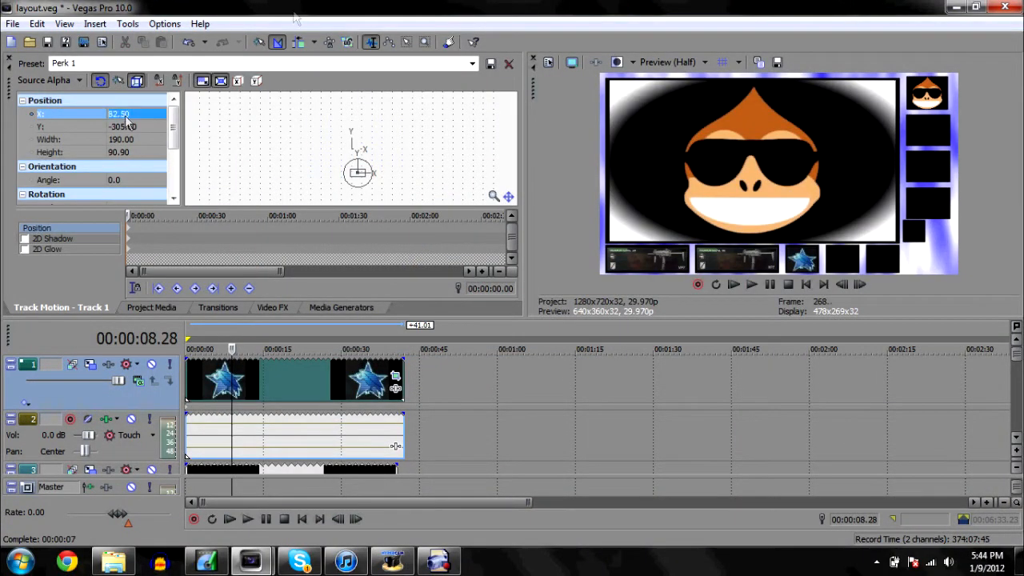
click(571, 63)
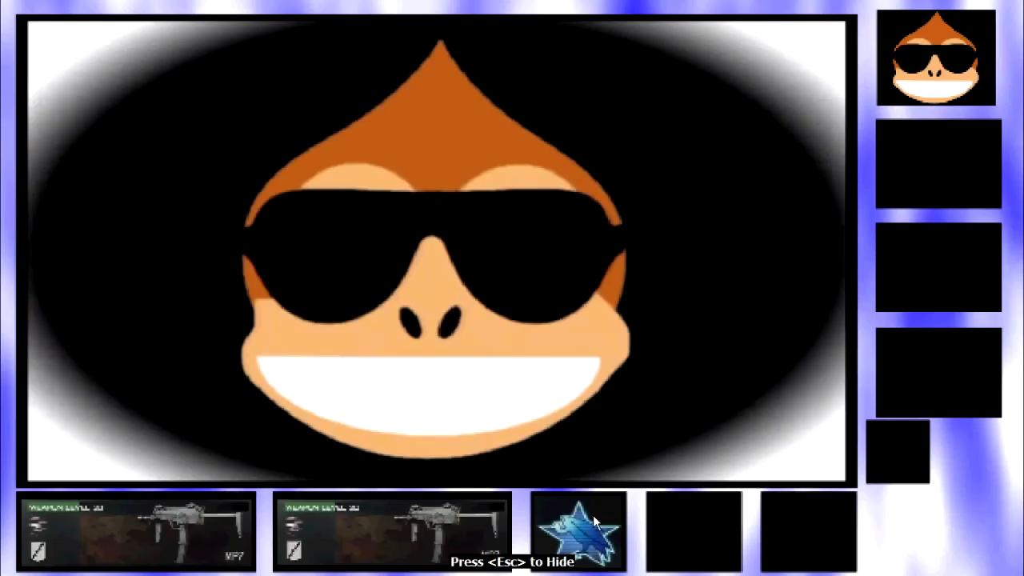
key(Escape)
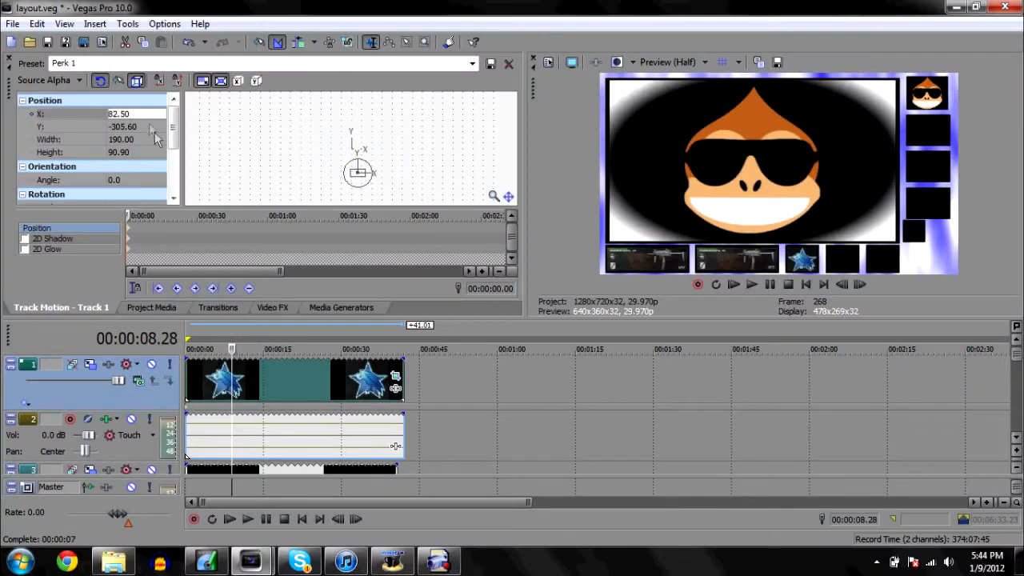
- Set the star track's X position to 83, check it full screen, and choose Perk 1 as the track motion preset
text(83)
key(Return)
click(573, 63)
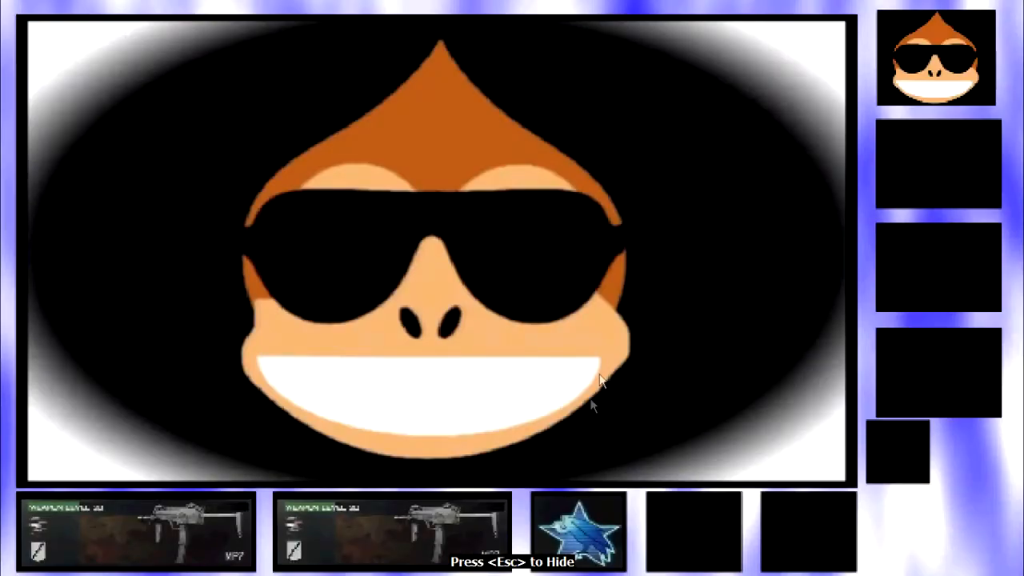
key(Escape)
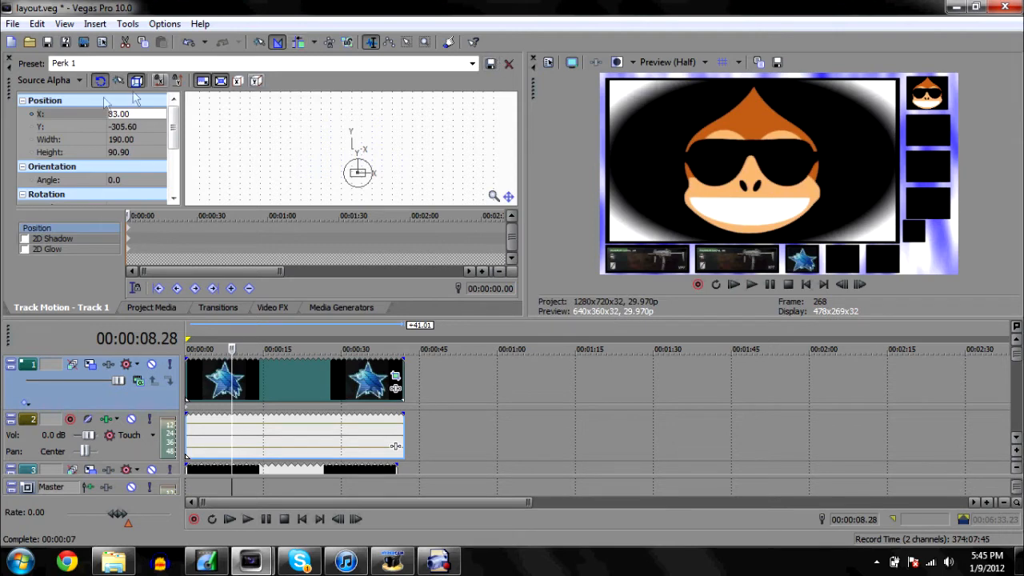
click(472, 65)
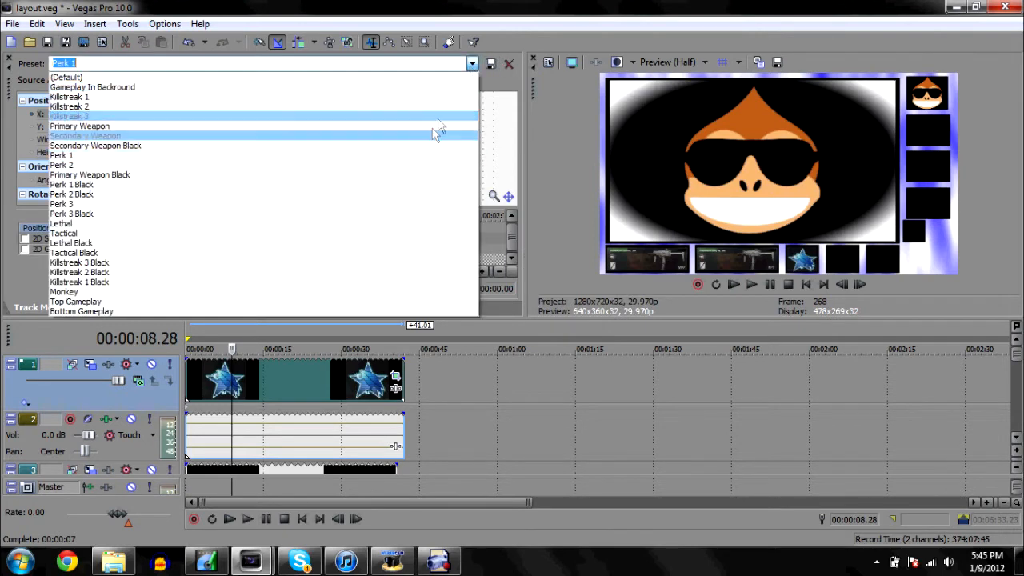
click(404, 158)
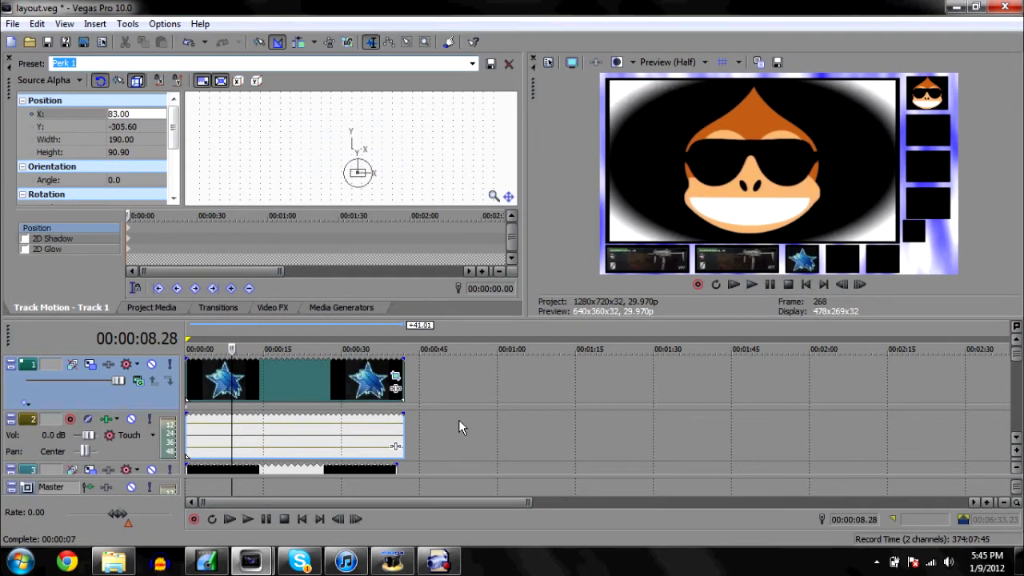
- Insert an empty video track above the star clip's track and place the playhead at 00:00:05.14
click(321, 389)
click(244, 378)
key(ctrl+shift+q)
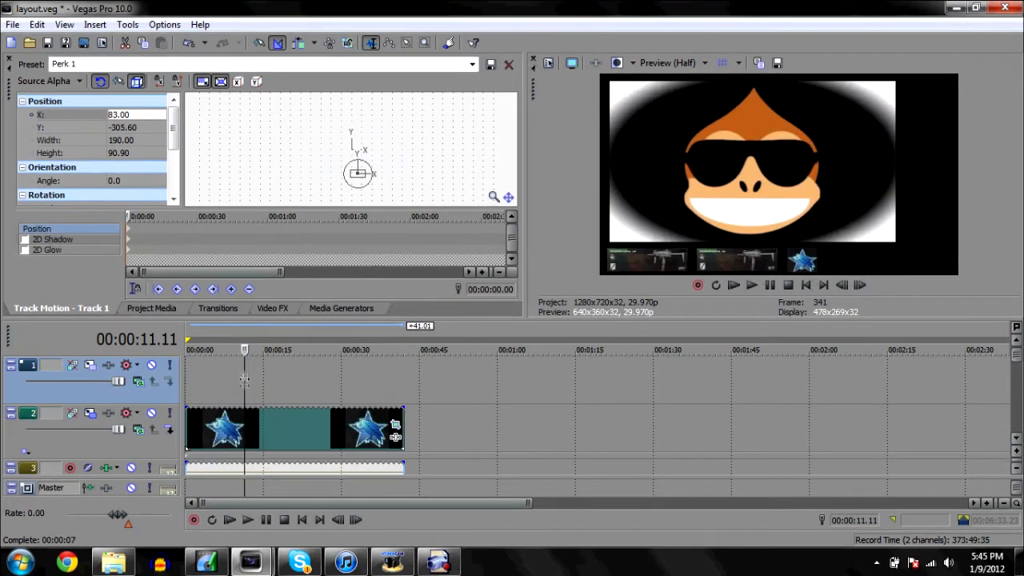
click(215, 417)
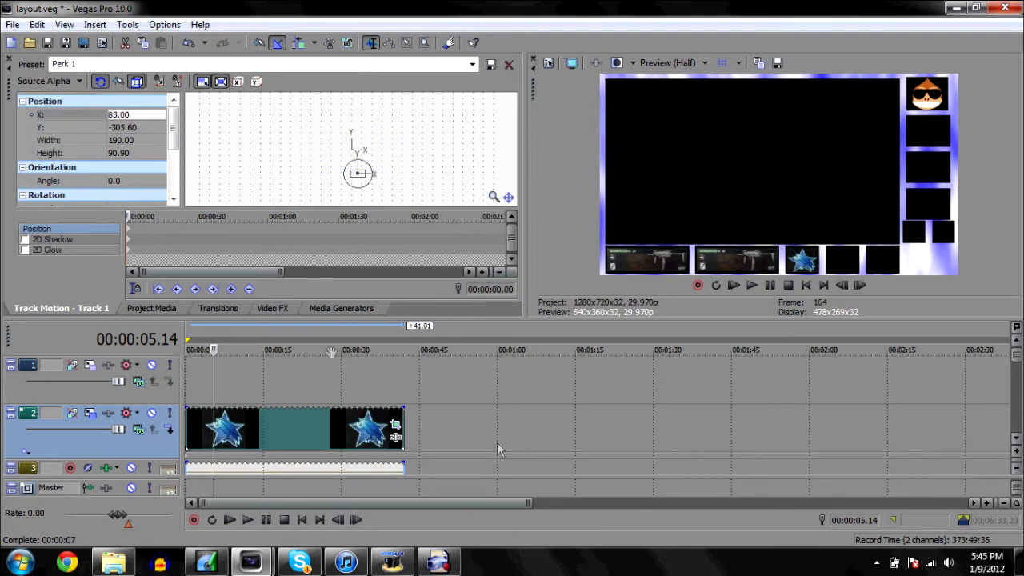
- Add LOL.mp4 from the project media to the empty top video track and crop its black sides in to the star
click(151, 308)
drag(364, 108, 199, 372)
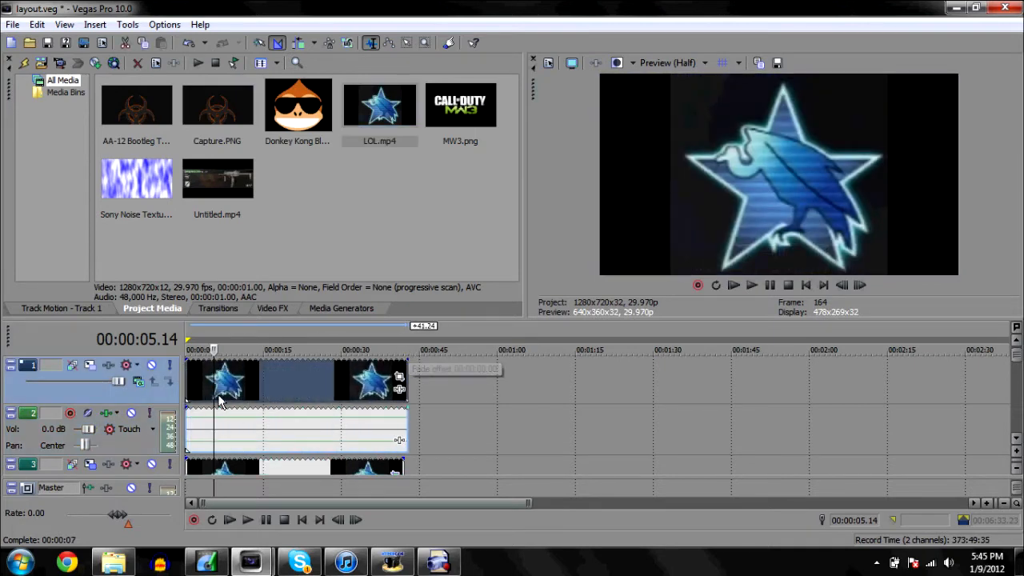
click(400, 382)
click(400, 382)
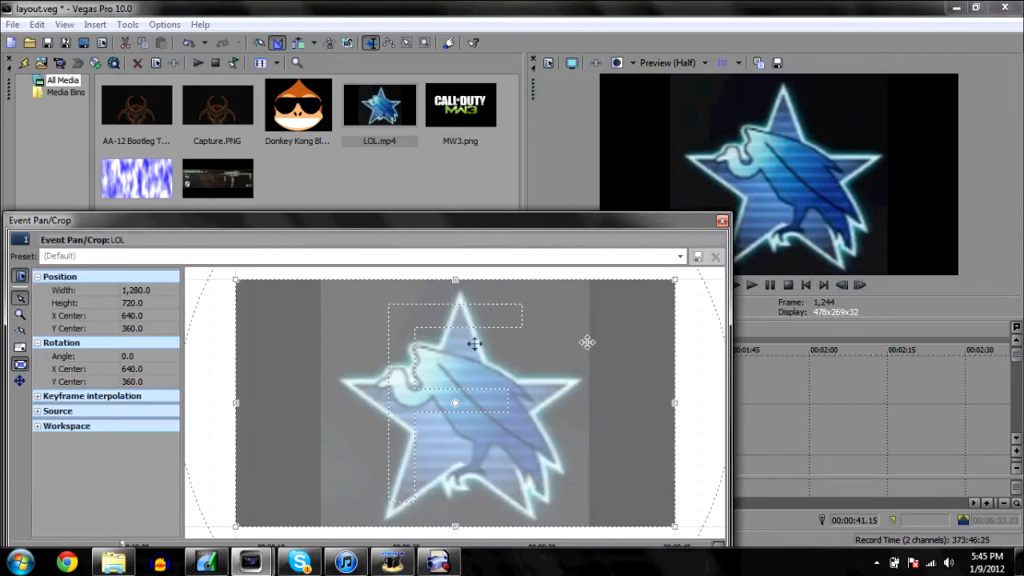
drag(675, 410, 584, 404)
click(723, 220)
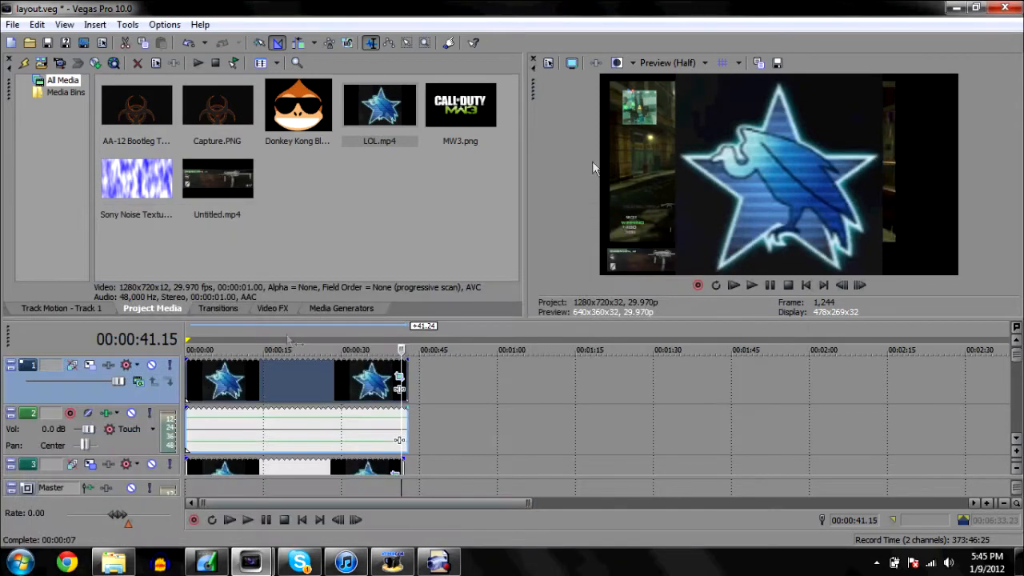
- Apply the Perk 2 track motion preset to the new star clip's track and place the playhead at 00:00:09.28
click(90, 365)
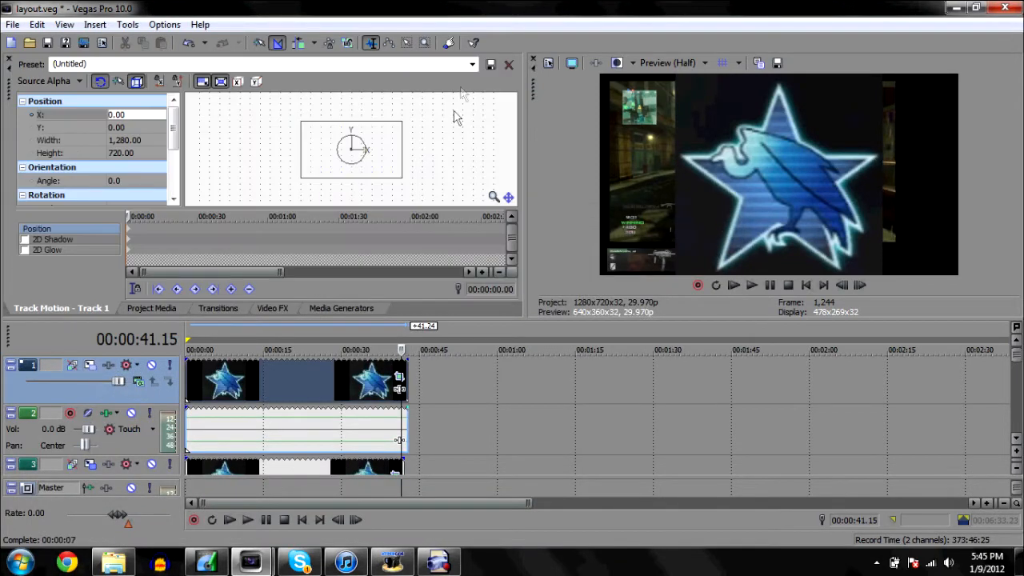
click(472, 64)
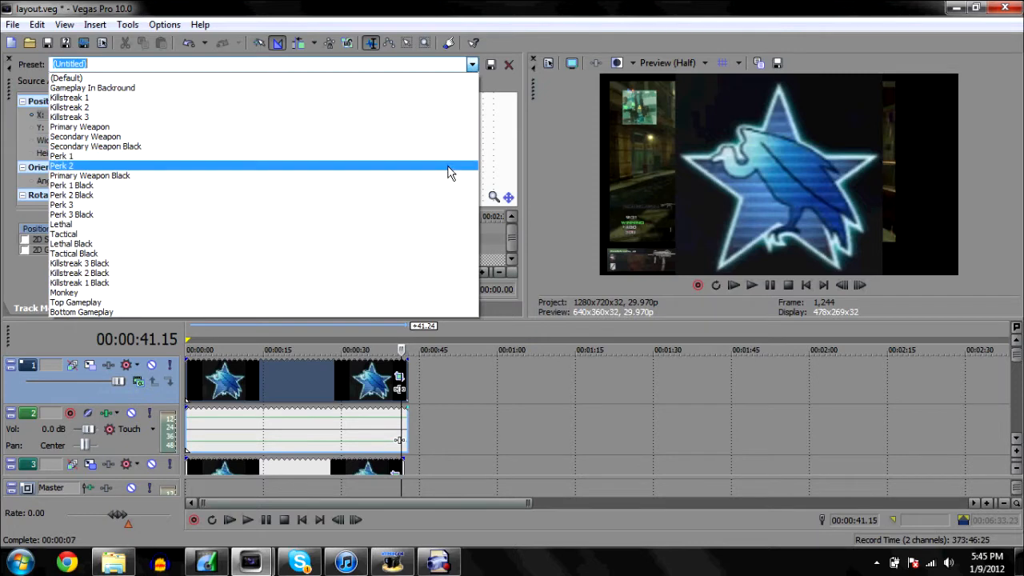
click(452, 167)
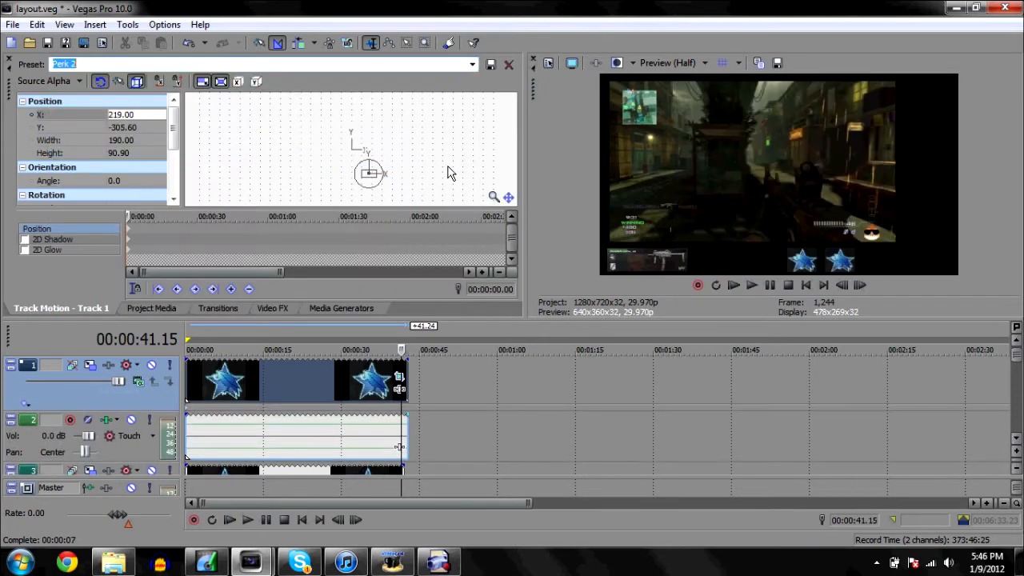
click(236, 390)
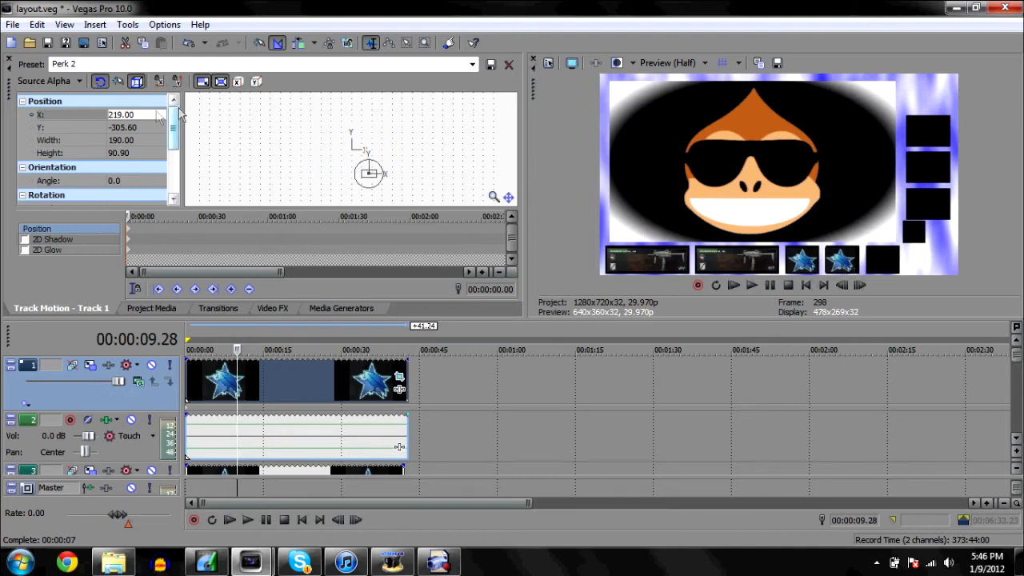
- Try X positions of 224 and 225 for the second star's track motion, checking the alignment in the full-screen preview
click(122, 114)
text(224)
key(Return)
click(124, 115)
text(225)
key(Return)
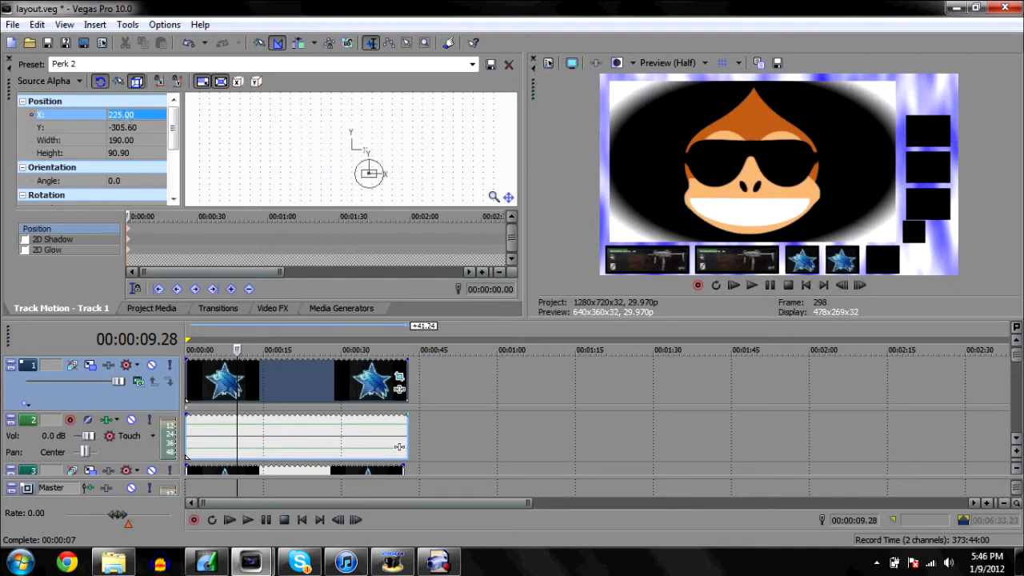
click(570, 63)
key(Escape)
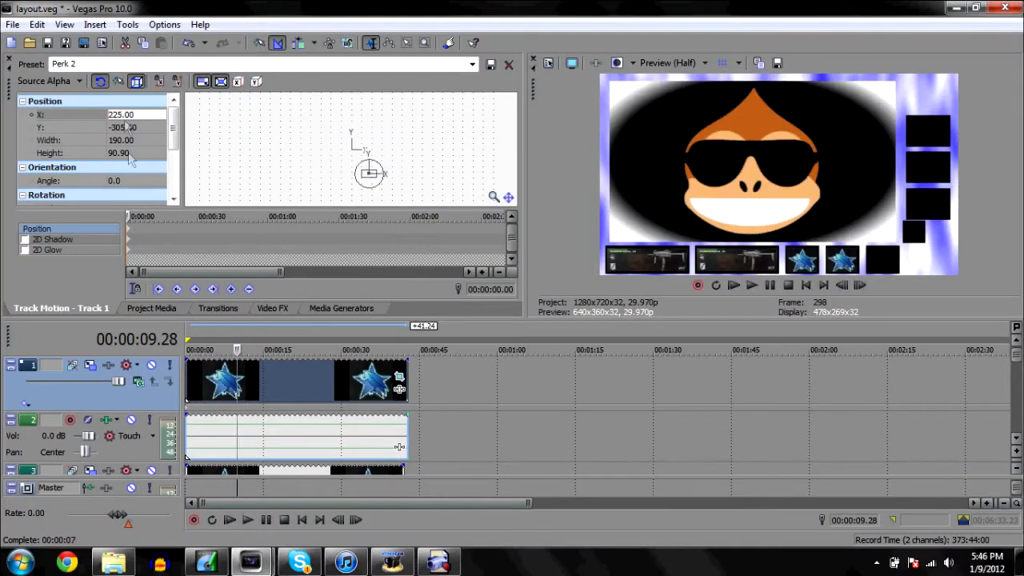
- Try an X position of 226 for the second star's track motion and check it in the full-screen preview
click(122, 114)
text(6)
key(Return)
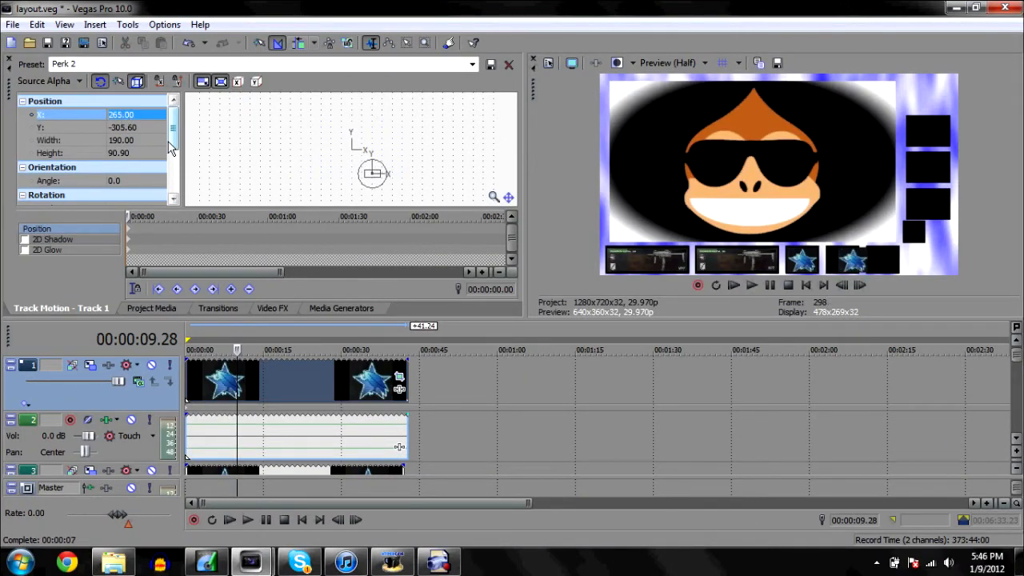
click(112, 114)
text(226)
key(Return)
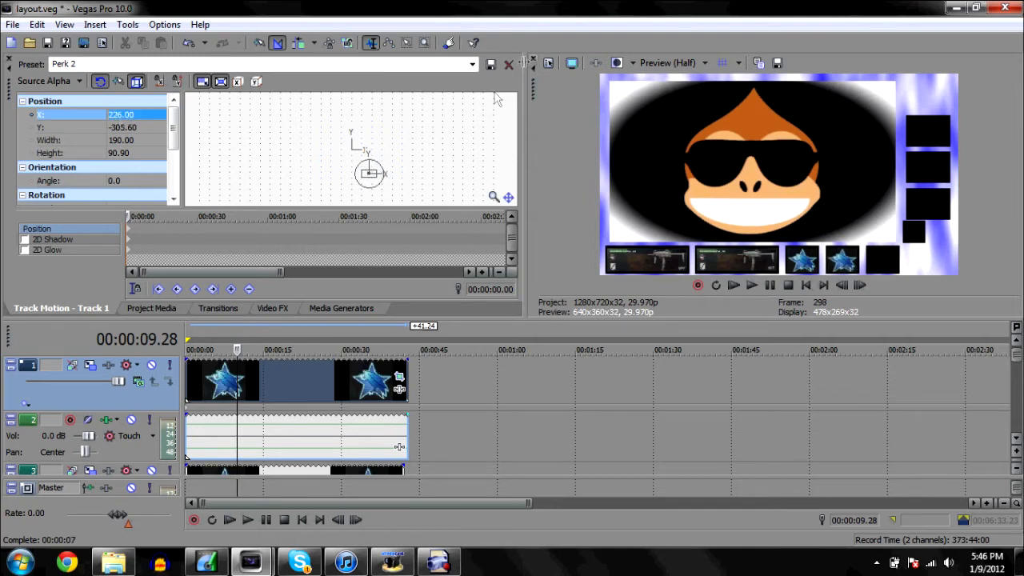
click(571, 63)
key(Escape)
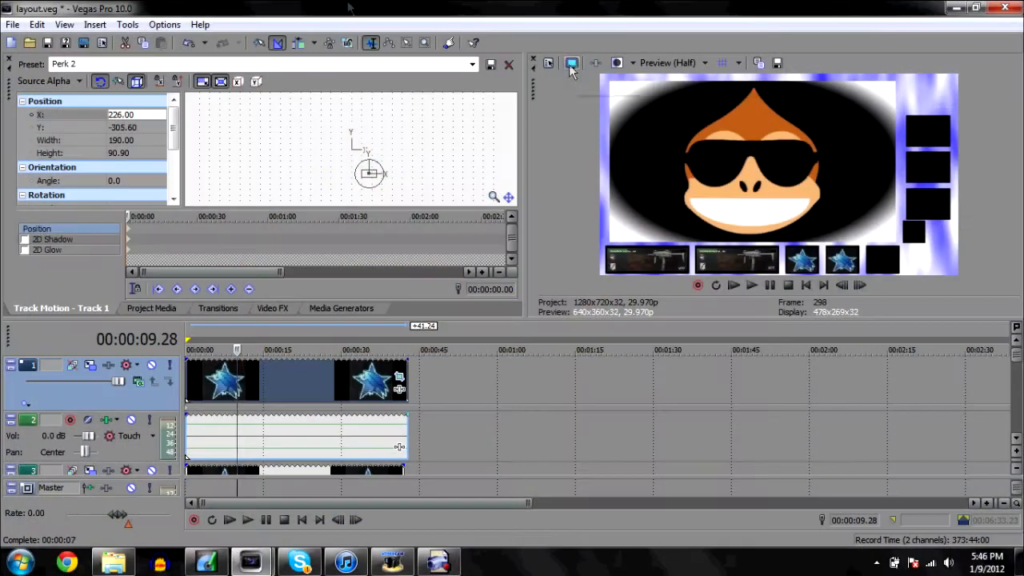
- Set the second star track's X position to 227 and check its placement in the full-screen preview
click(120, 115)
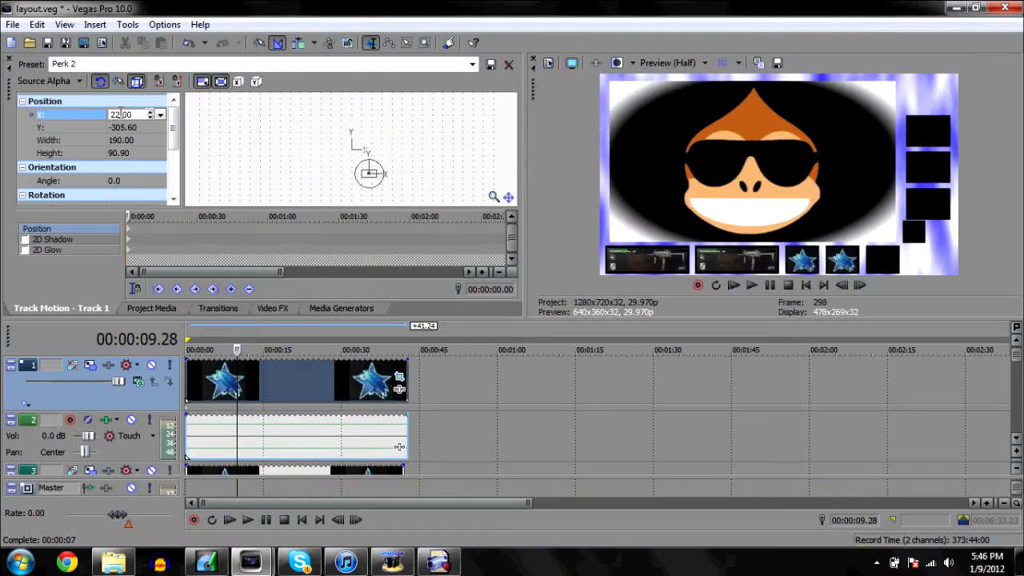
key(Return)
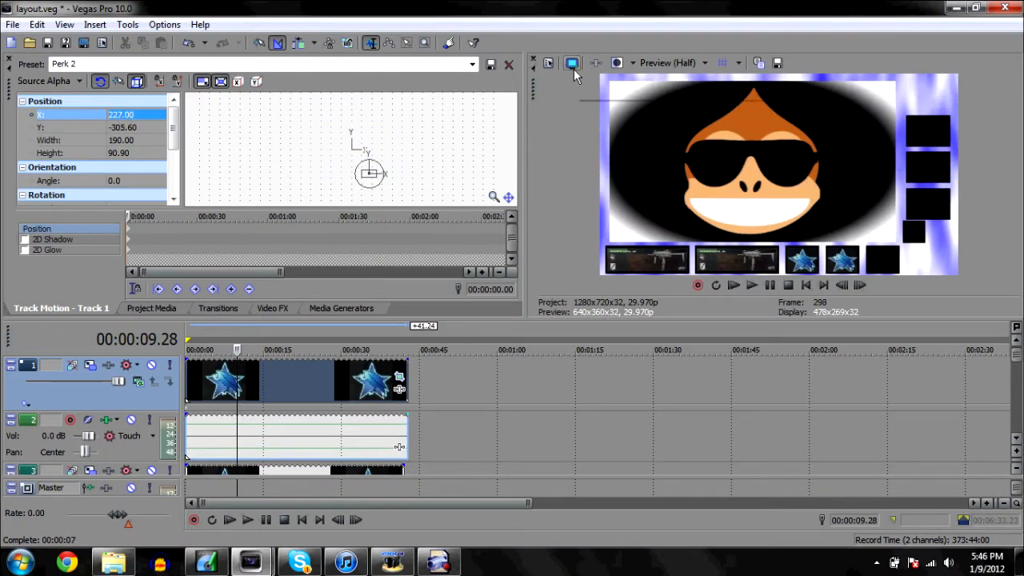
click(572, 64)
key(Escape)
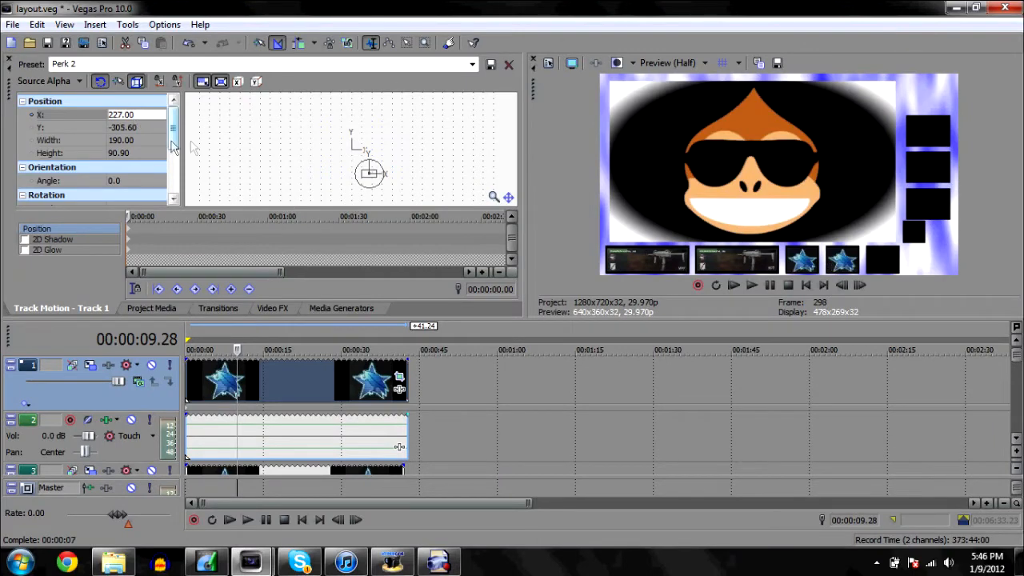
- Apply the Perk 3 track motion preset to the second star's track and check its placement in the full-screen preview
click(198, 389)
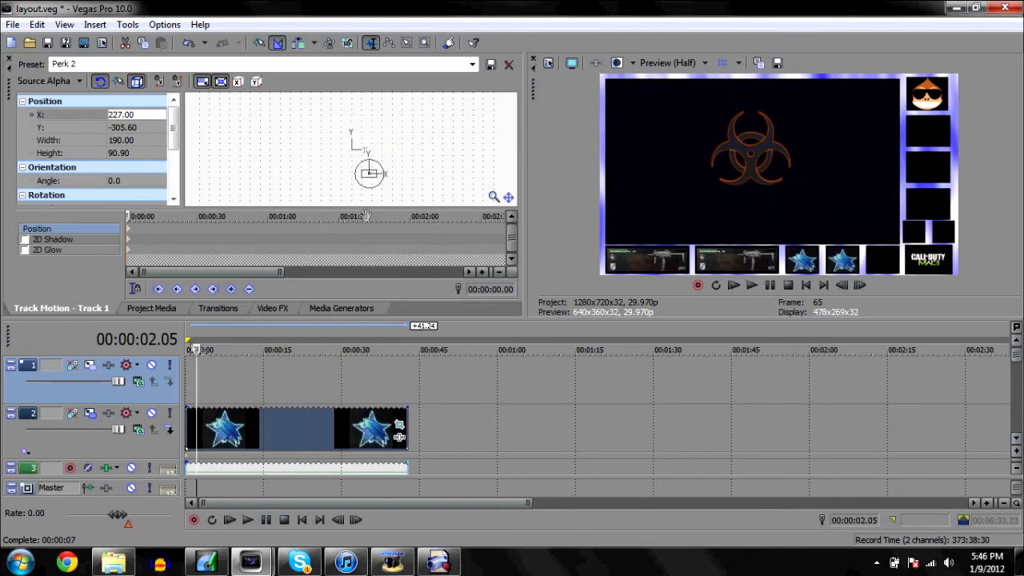
click(71, 415)
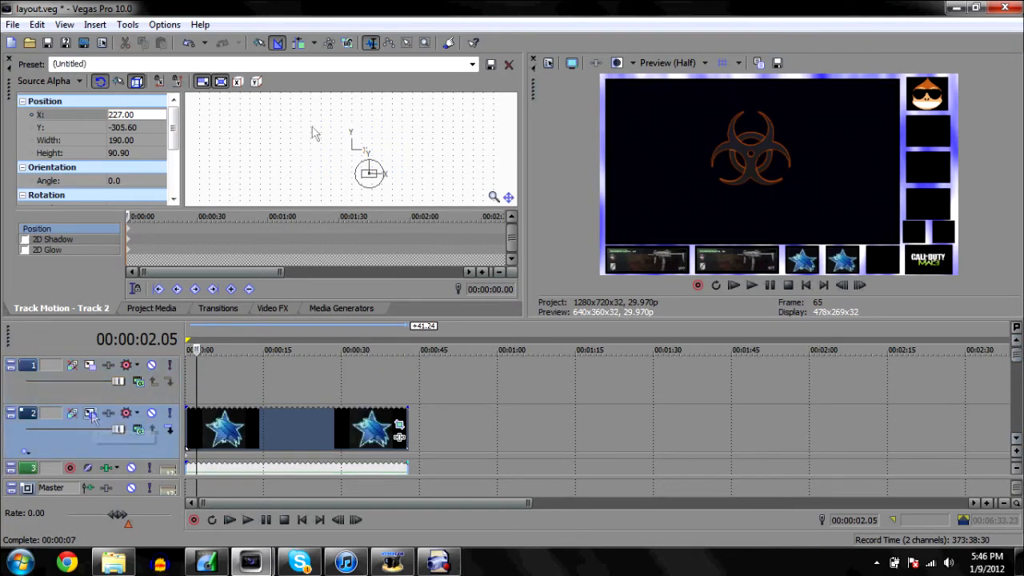
click(472, 64)
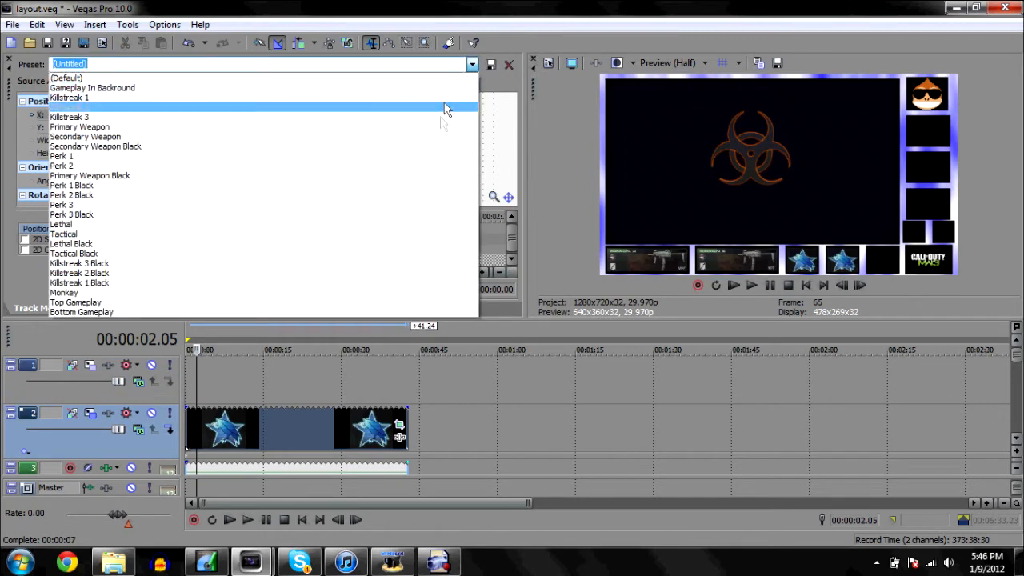
click(422, 205)
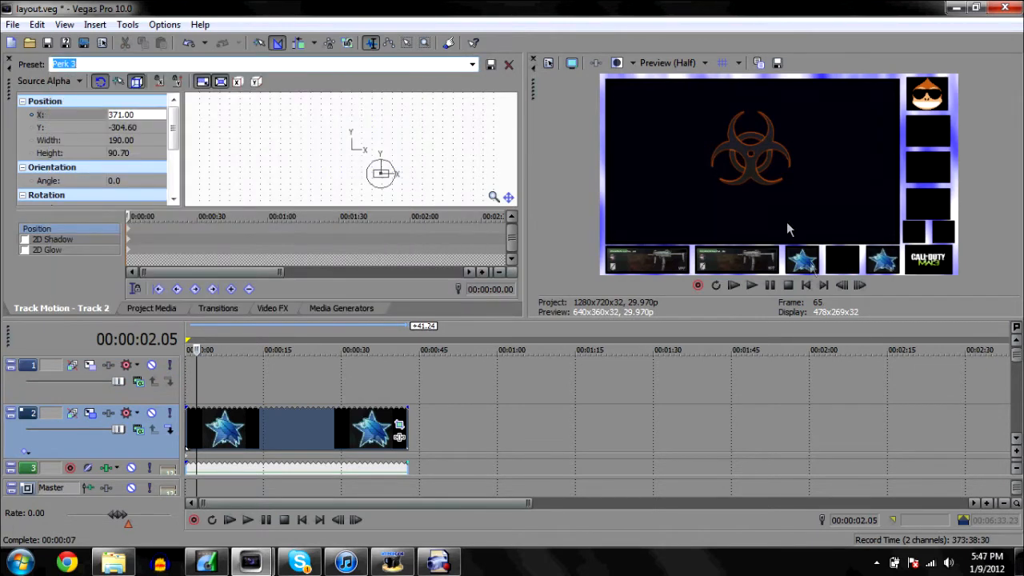
click(572, 64)
key(Escape)
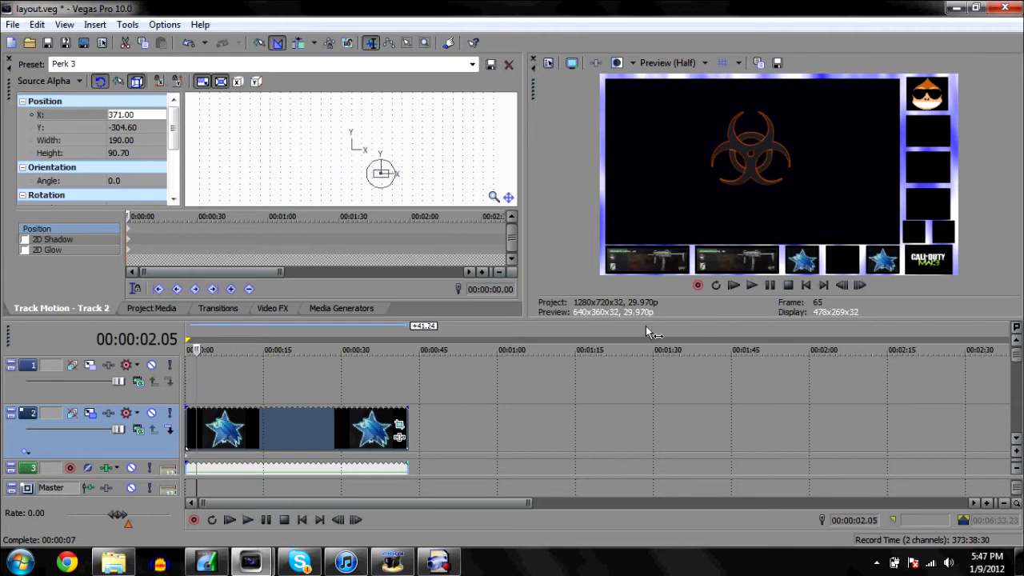
- Switch to the untitled Vegas Pro project and dismiss its finished LOL.mp4 render dialog
click(128, 560)
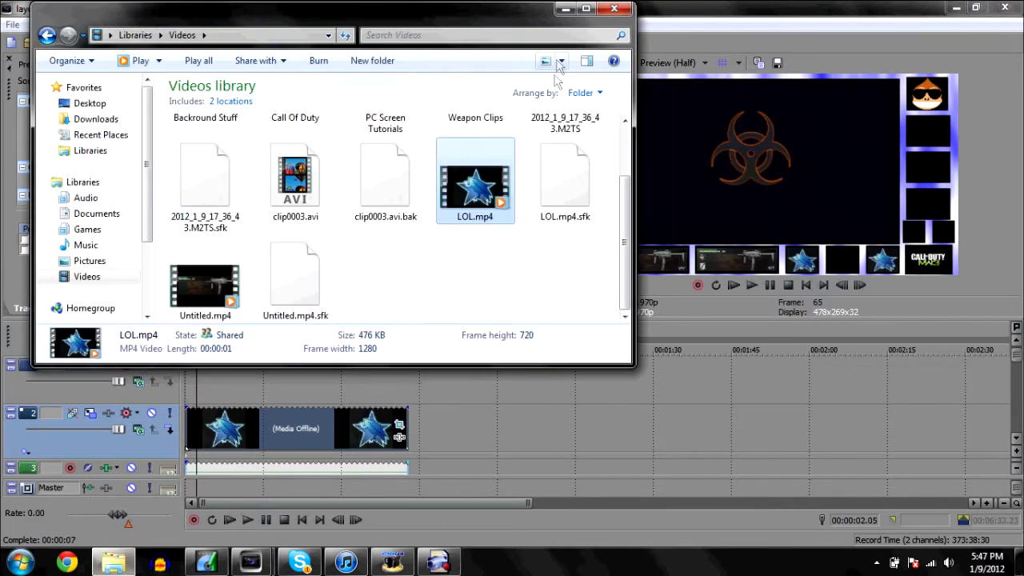
click(566, 9)
mouse_move(250, 562)
click(291, 511)
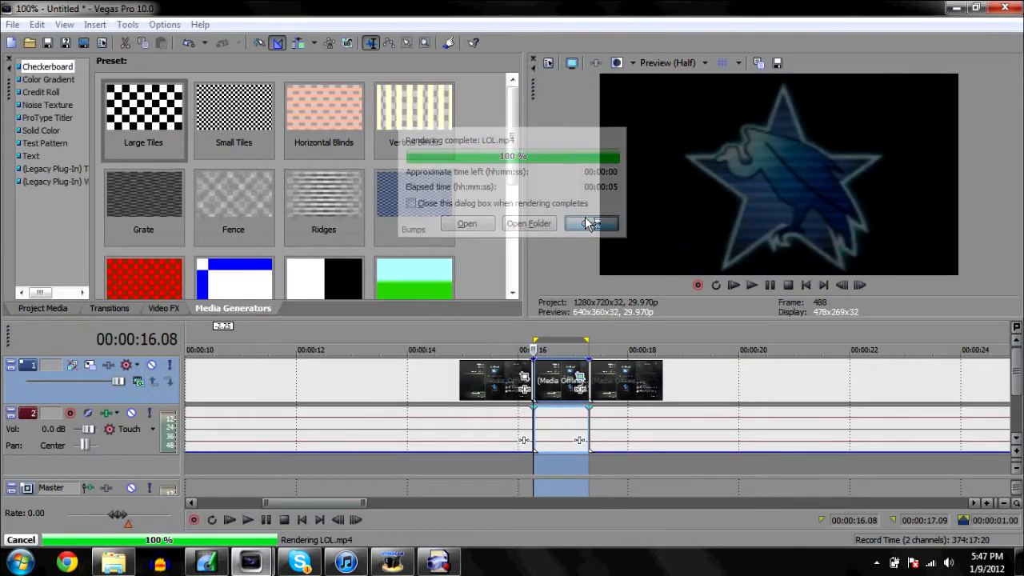
click(586, 221)
- Delete the already rendered perk segment and the footage before it from the timeline
key(Delete)
click(392, 386)
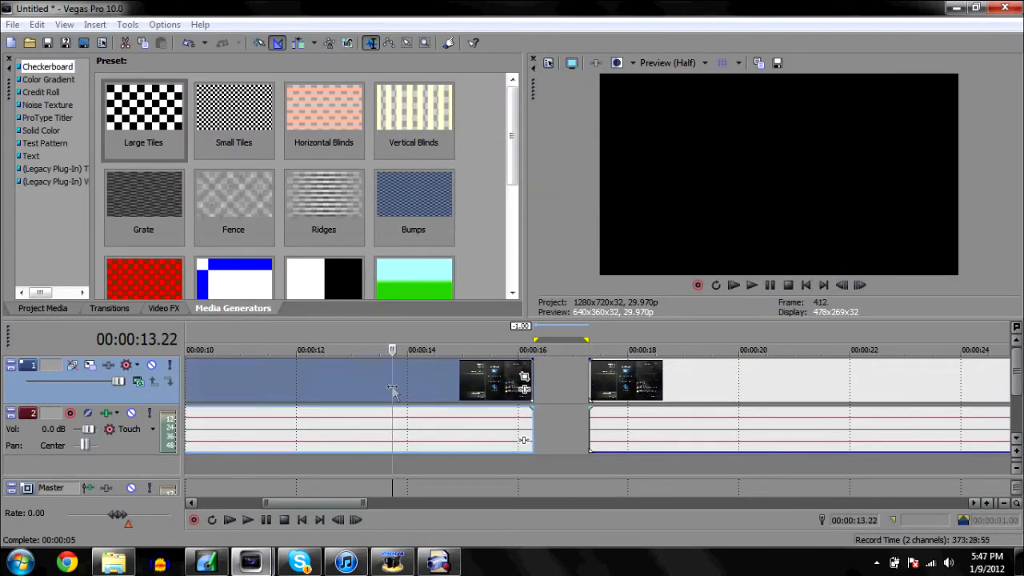
key(Delete)
- Split the remaining class setup footage at 00:00:30.20, where the Semtex lethal is shown
click(679, 378)
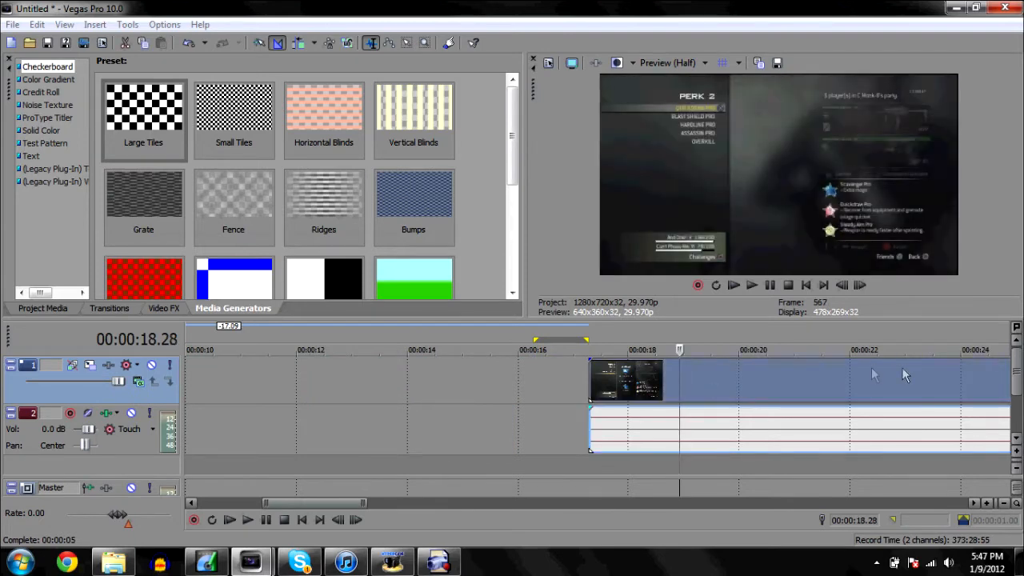
click(1000, 503)
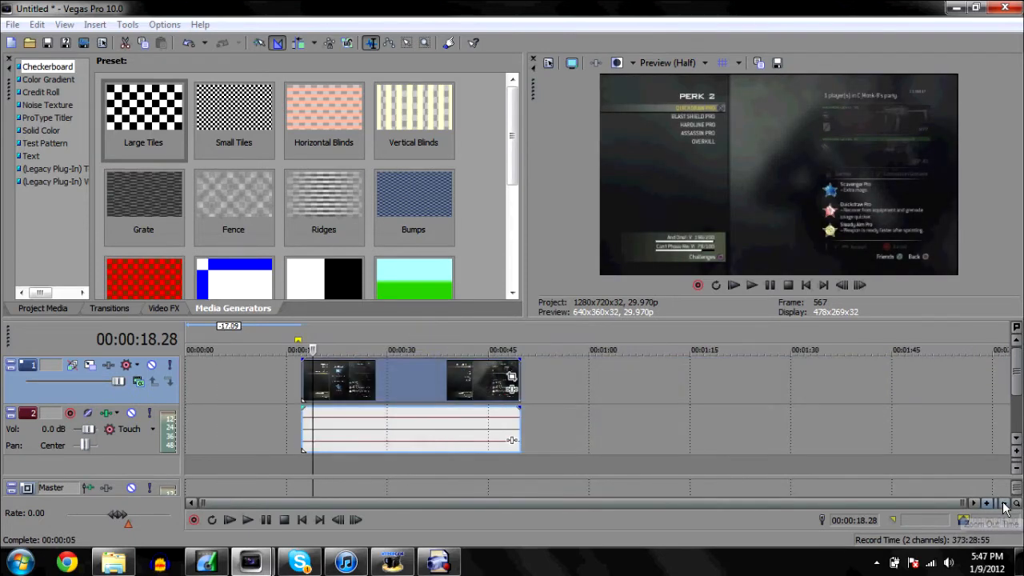
click(410, 387)
click(391, 371)
key(s)
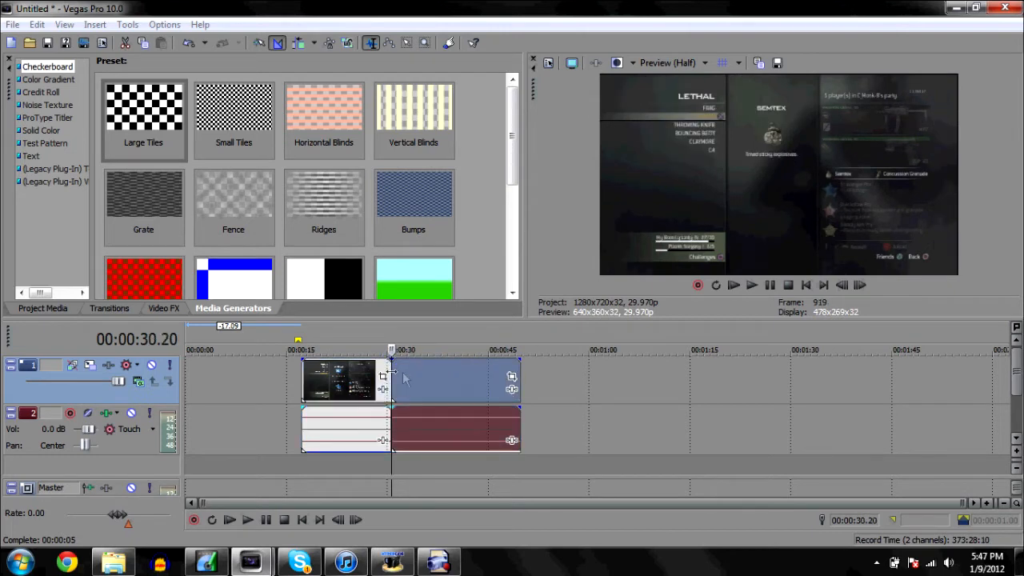
- Split the footage again at 00:00:30.27 and select the short Semtex segment as the loop region
click(859, 285)
click(859, 285)
click(859, 285)
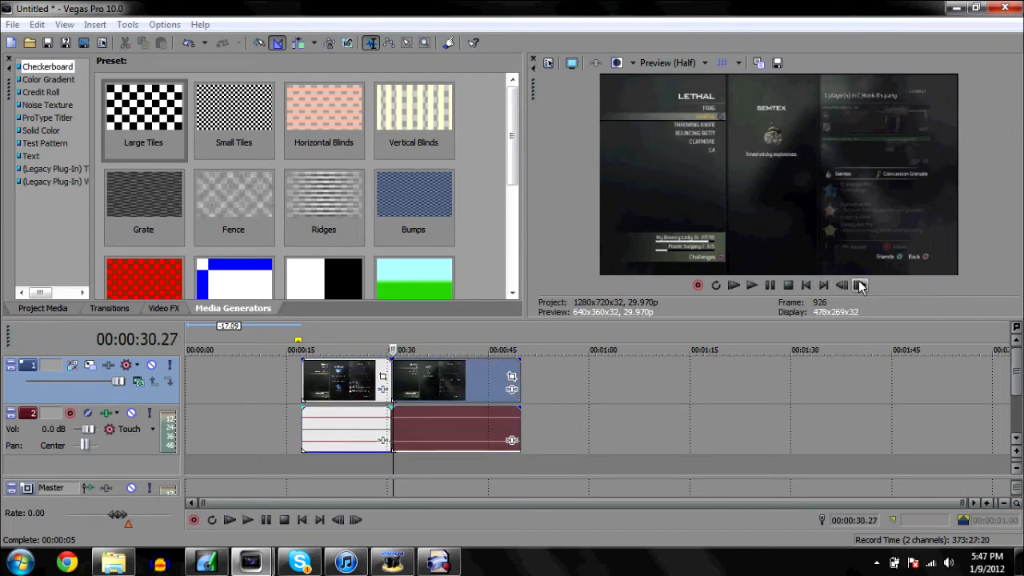
click(987, 503)
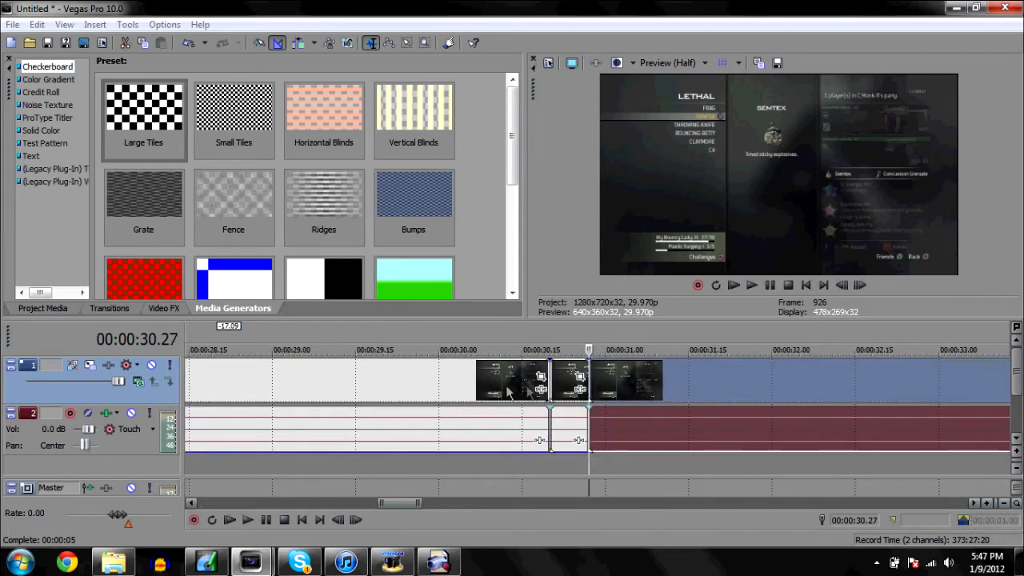
click(572, 389)
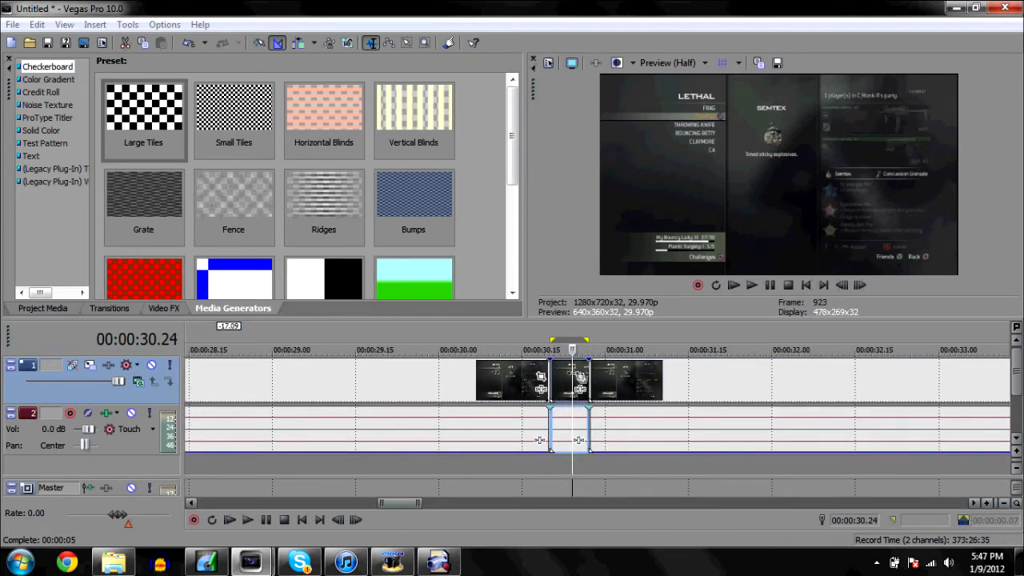
- Crop the short segment tightly around the Semtex grenade picture, to about 89.8 wide by 98.7 high
click(580, 377)
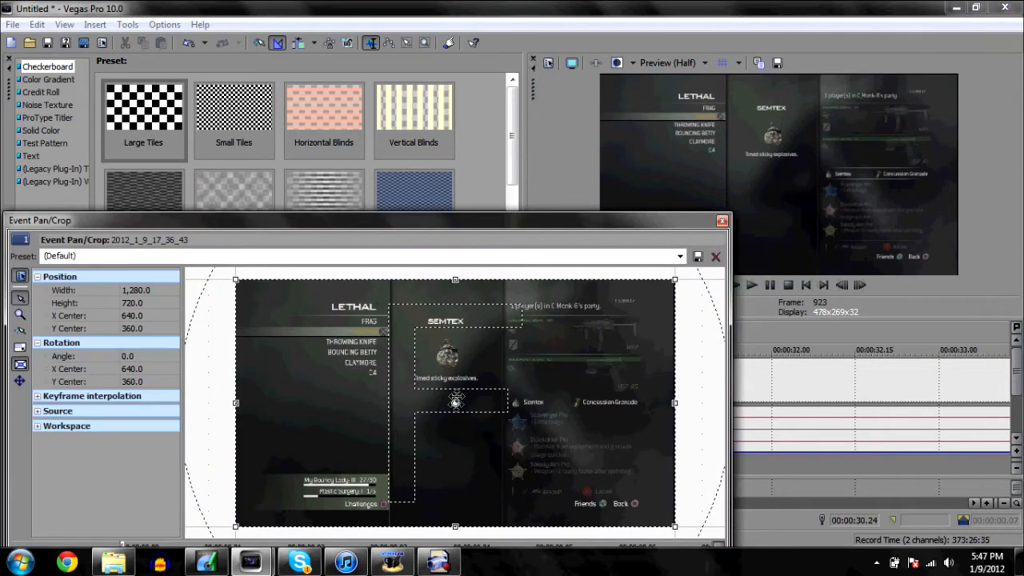
drag(456, 401, 393, 422)
drag(458, 408, 448, 354)
drag(448, 478, 449, 371)
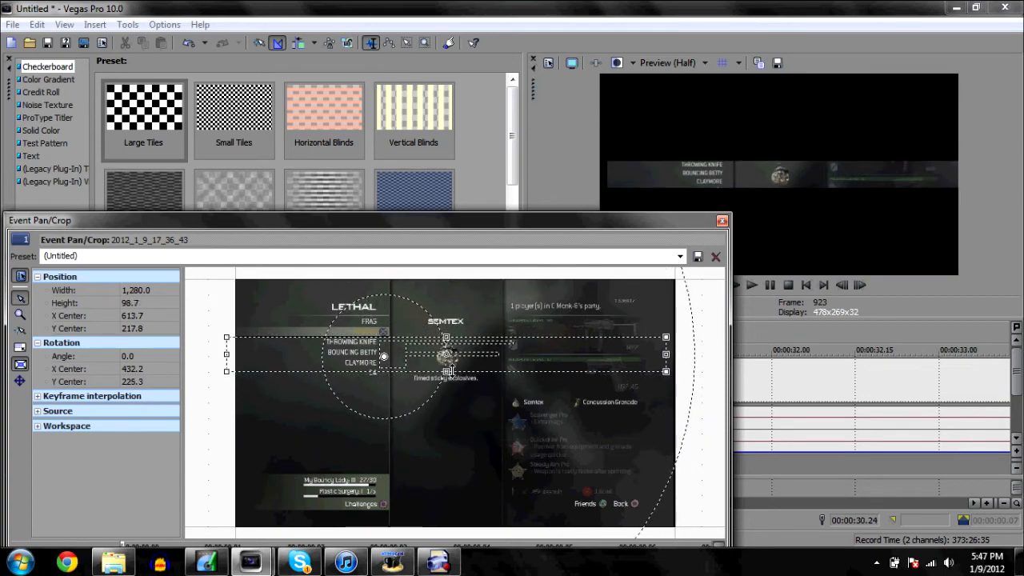
drag(671, 351, 452, 359)
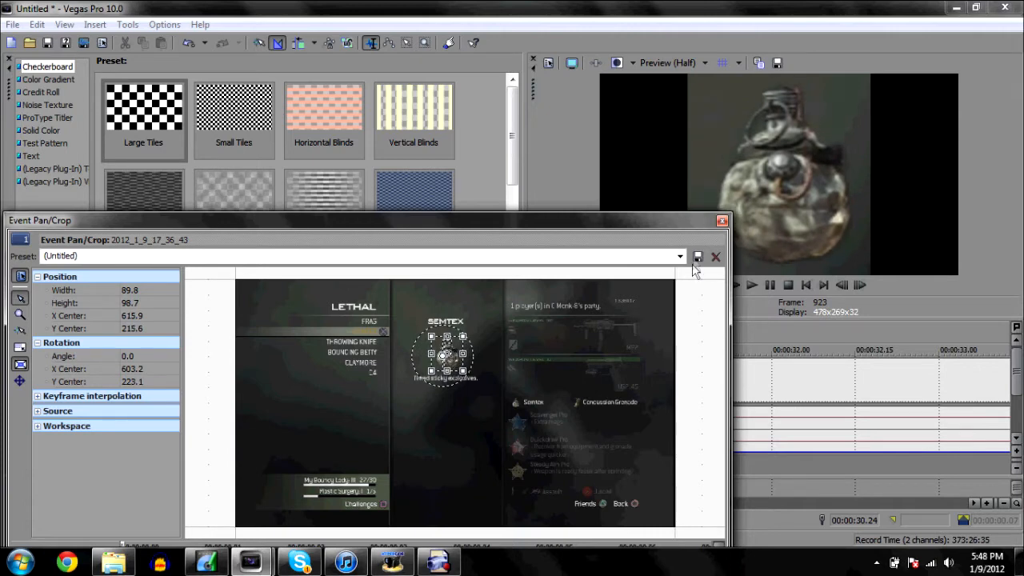
click(720, 224)
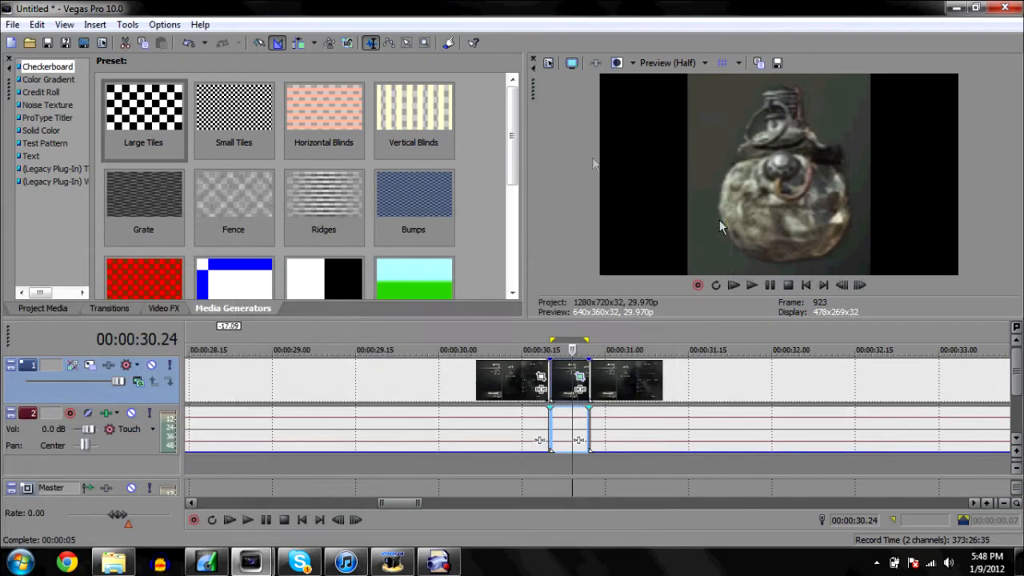
- Render only the loop region with the Semtex picture as PIKACHU.mp4 using the HD PVR template, and close the render progress window
click(9, 24)
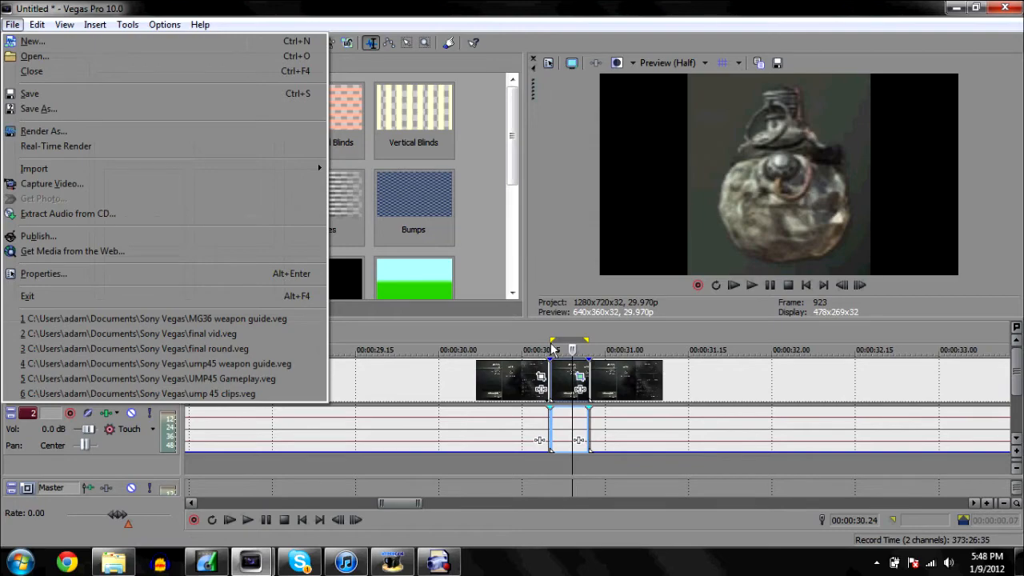
click(108, 131)
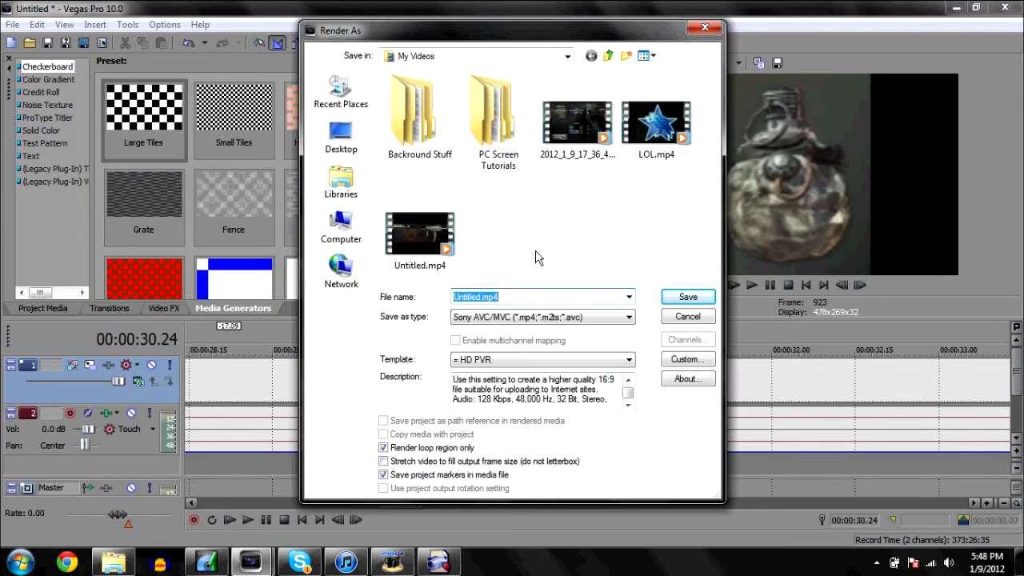
text(PIKAH)
text(HU)
key(Return)
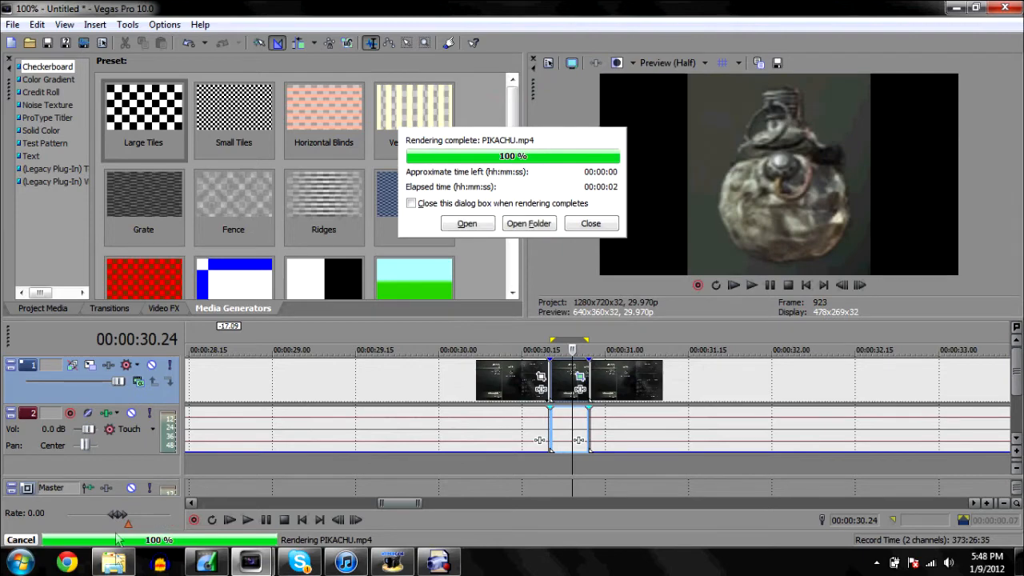
click(114, 562)
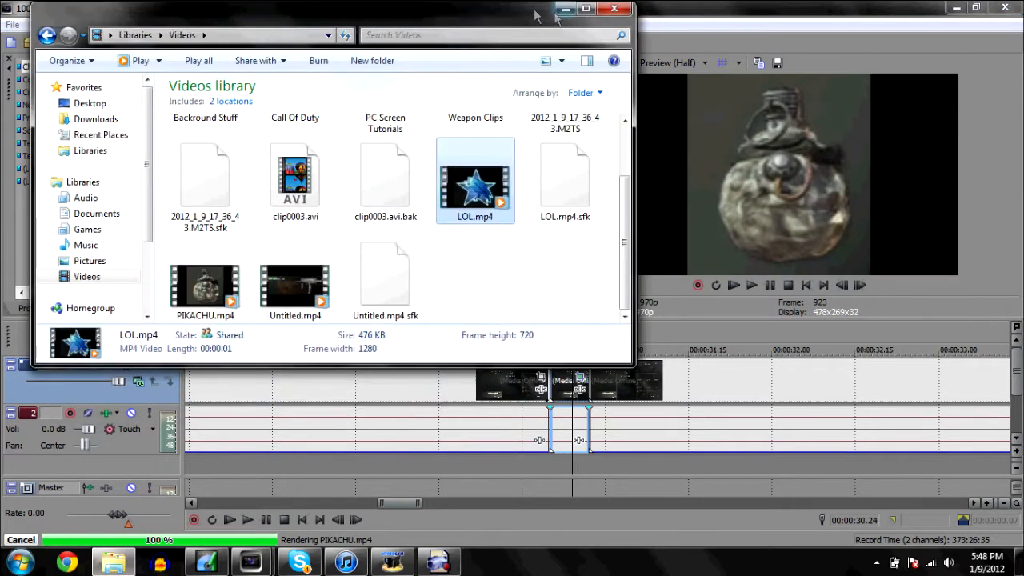
click(565, 9)
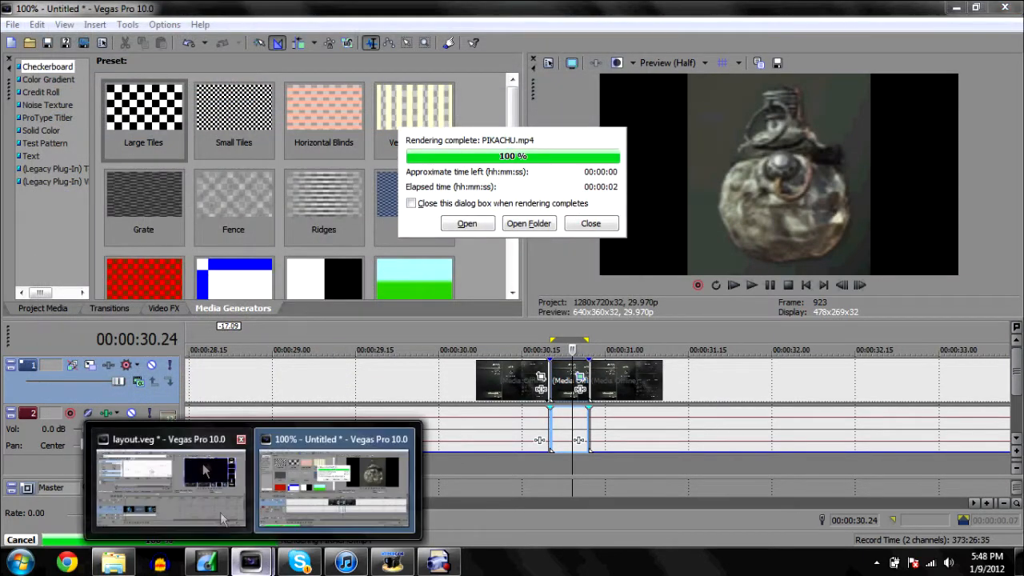
click(220, 512)
click(352, 500)
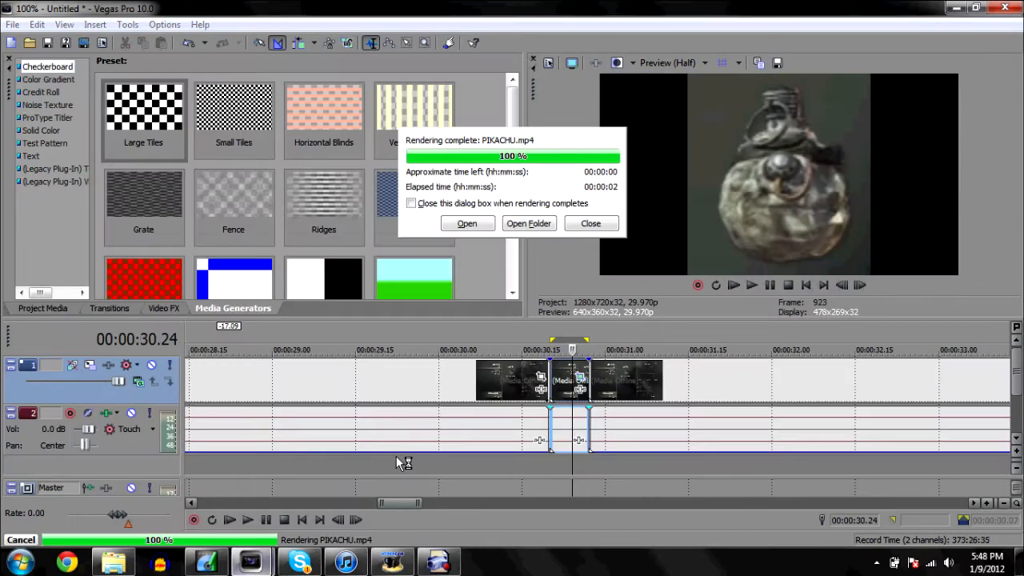
click(590, 224)
- Split the footage at 00:00:32.20 and 00:00:33.05, and select the concussion grenade segment between the cuts as the loop region
click(642, 402)
click(700, 387)
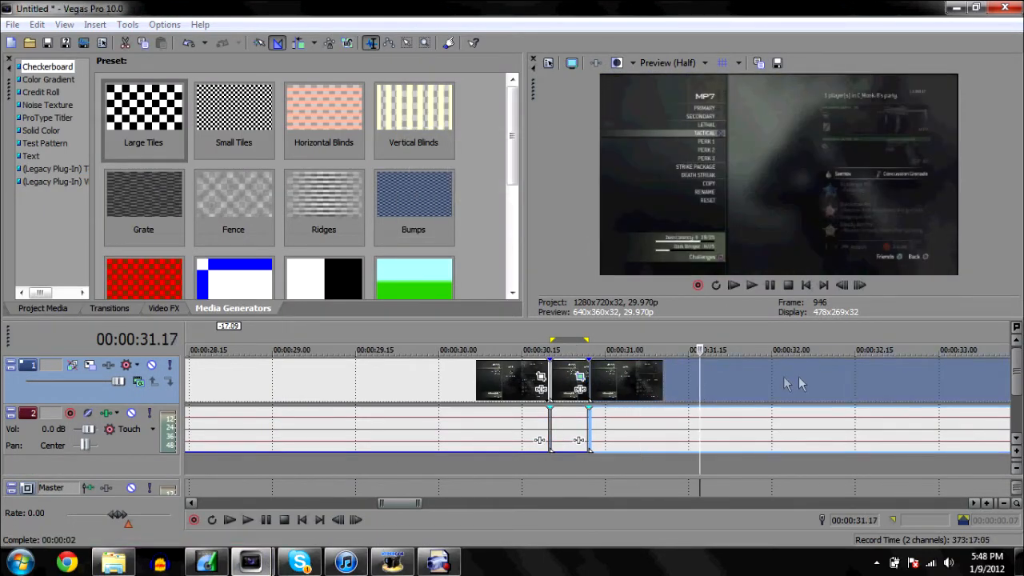
click(799, 377)
click(883, 364)
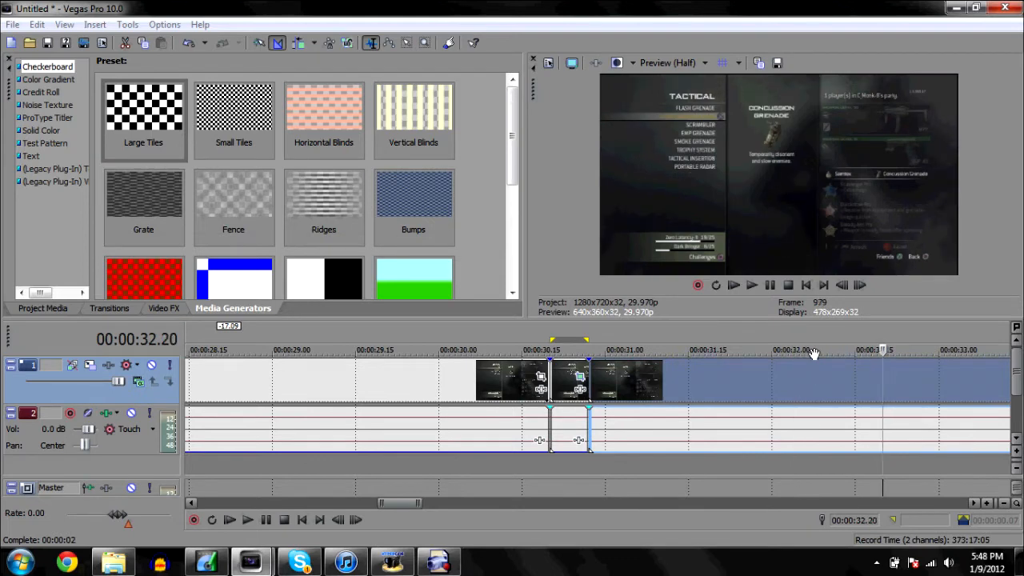
click(864, 289)
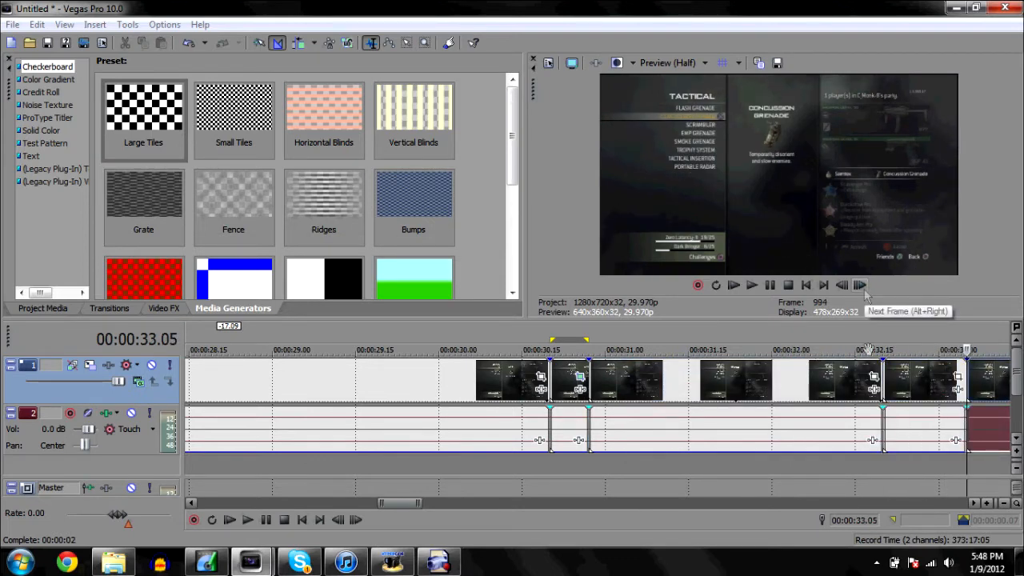
double_click(935, 386)
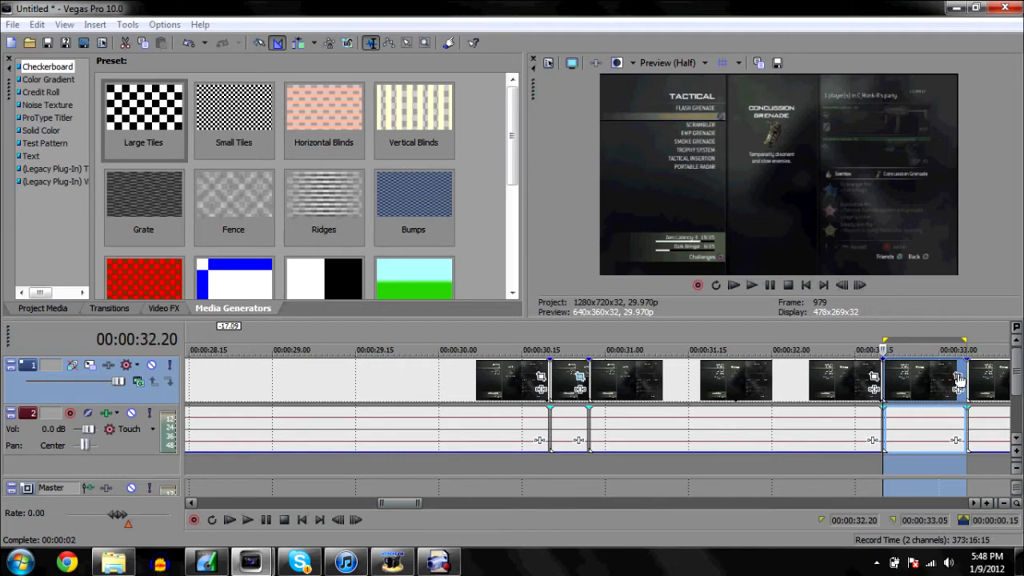
- Crop the selected segment tightly around the concussion grenade picture, to about 94.2 wide by 107.4 high
click(958, 378)
drag(678, 403, 453, 328)
drag(448, 476, 432, 353)
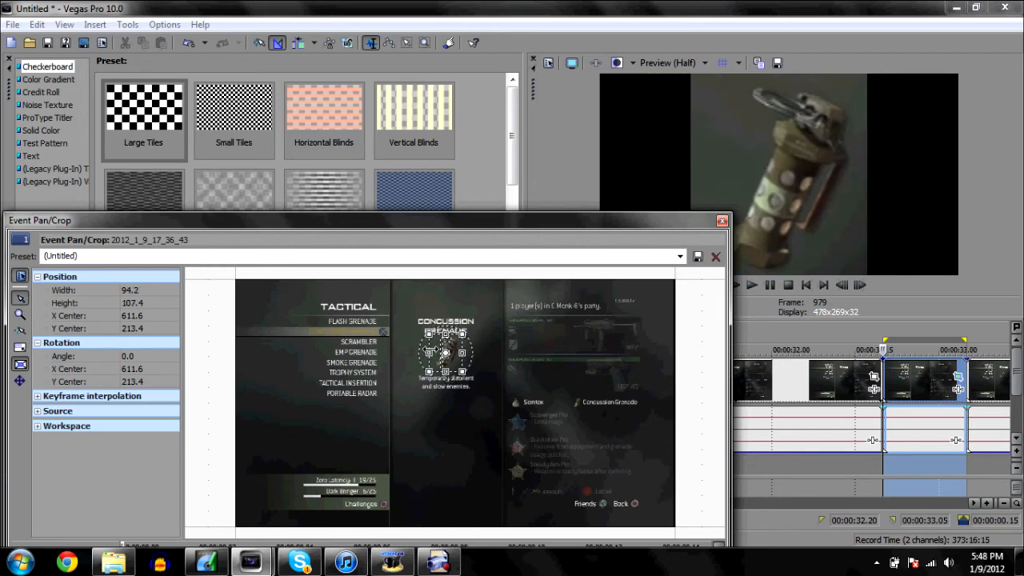
click(721, 221)
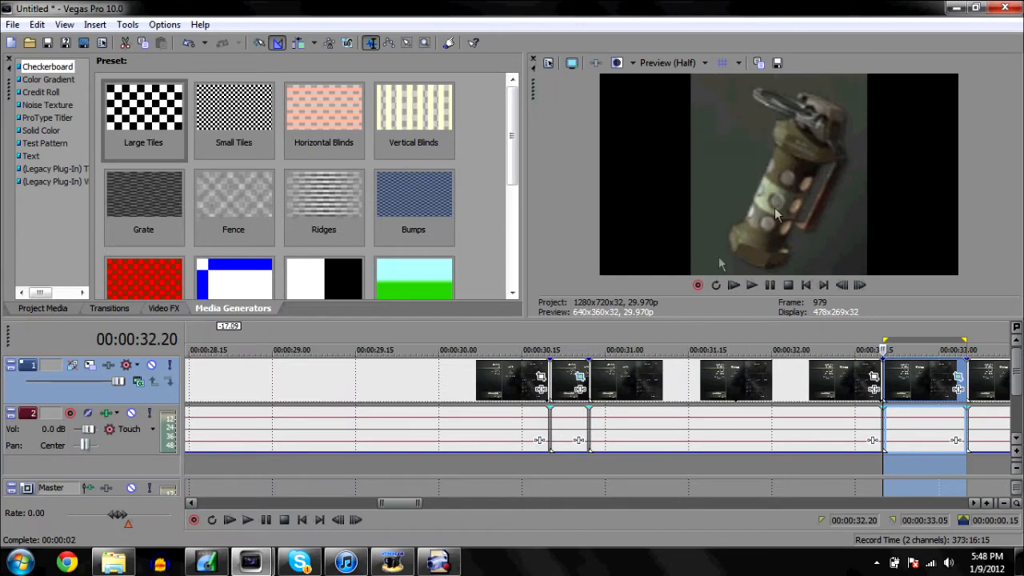
- Render only the loop region with the concussion grenade as BLASTOISE.mp4 using the HD PVR template
click(12, 24)
click(32, 131)
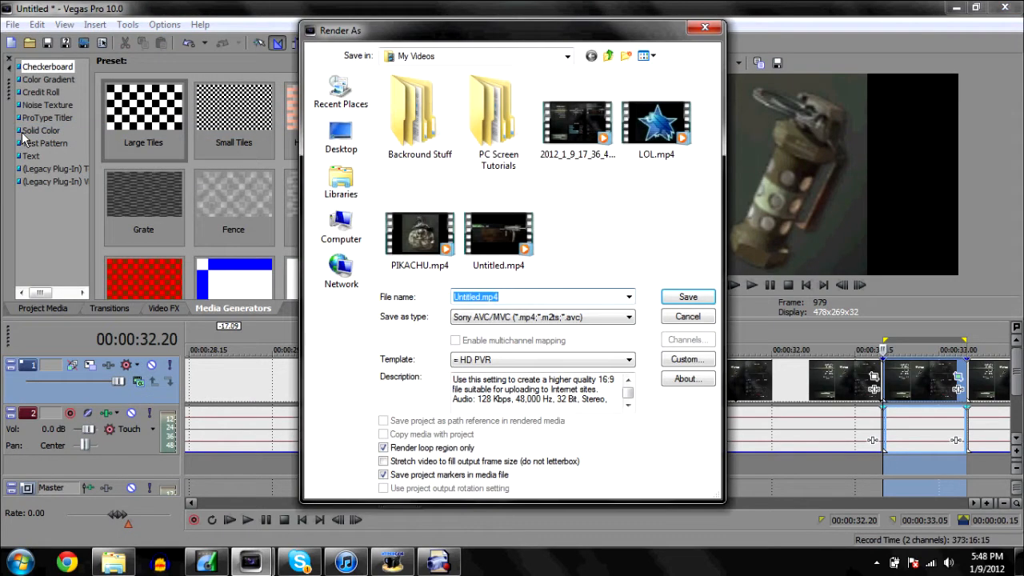
text(BLASTOISE)
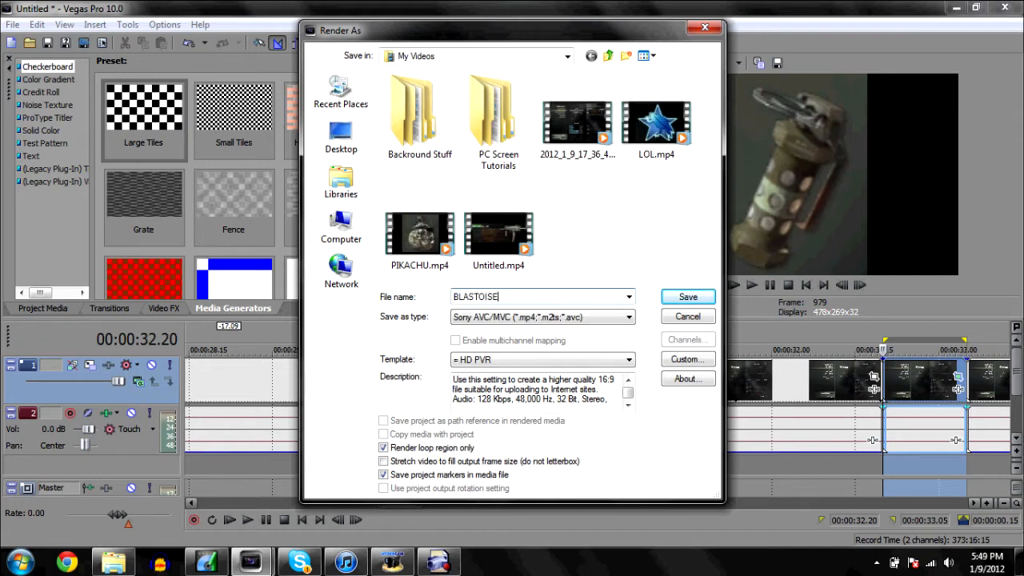
key(Return)
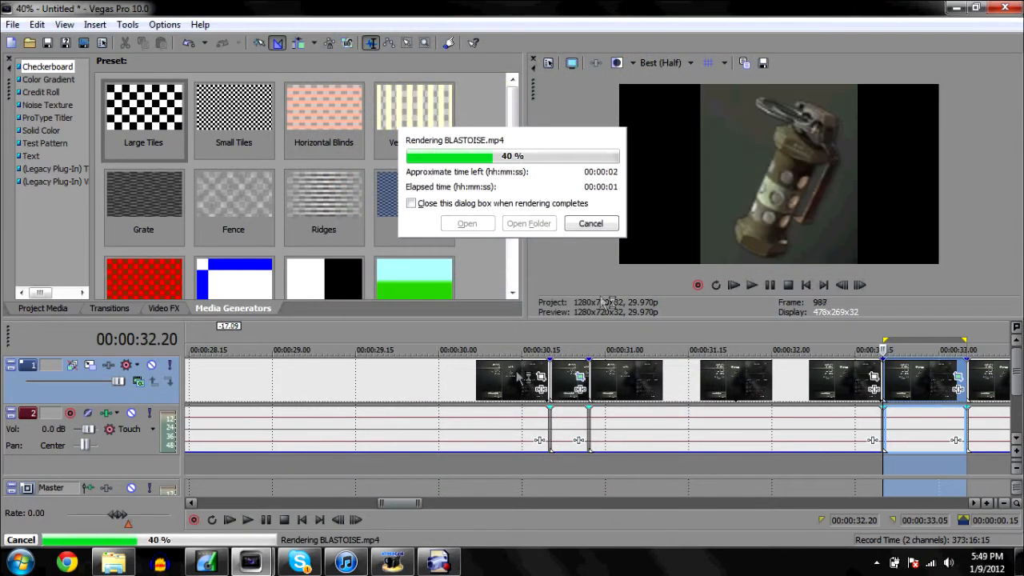
- Add PIKACHU.mp4 at the start of the layout.veg timeline above the perk clips and stretch it to about 00:00:30.24
mouse_move(250, 565)
click(176, 491)
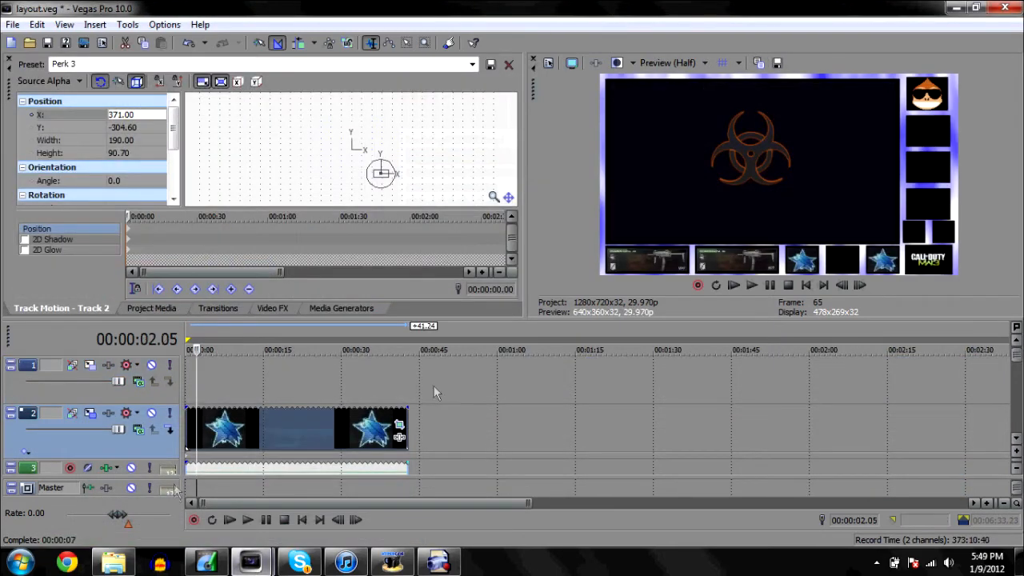
click(113, 563)
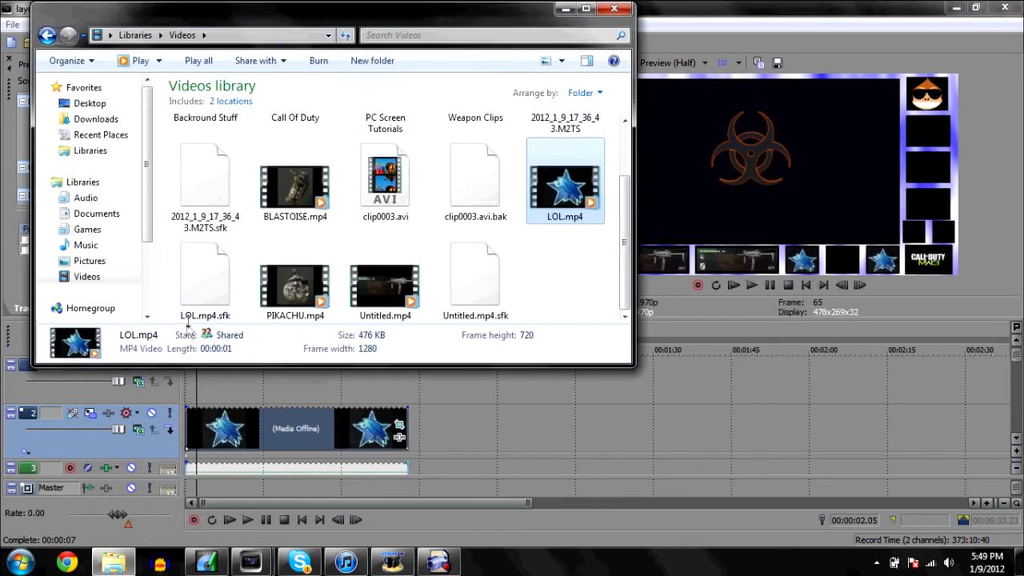
drag(272, 282, 184, 387)
click(565, 9)
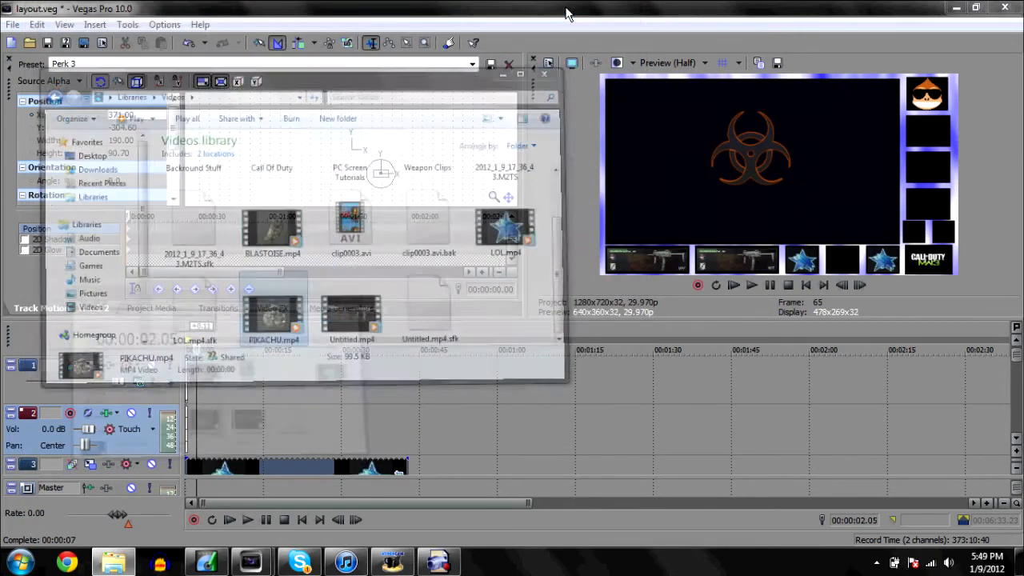
drag(188, 384, 378, 344)
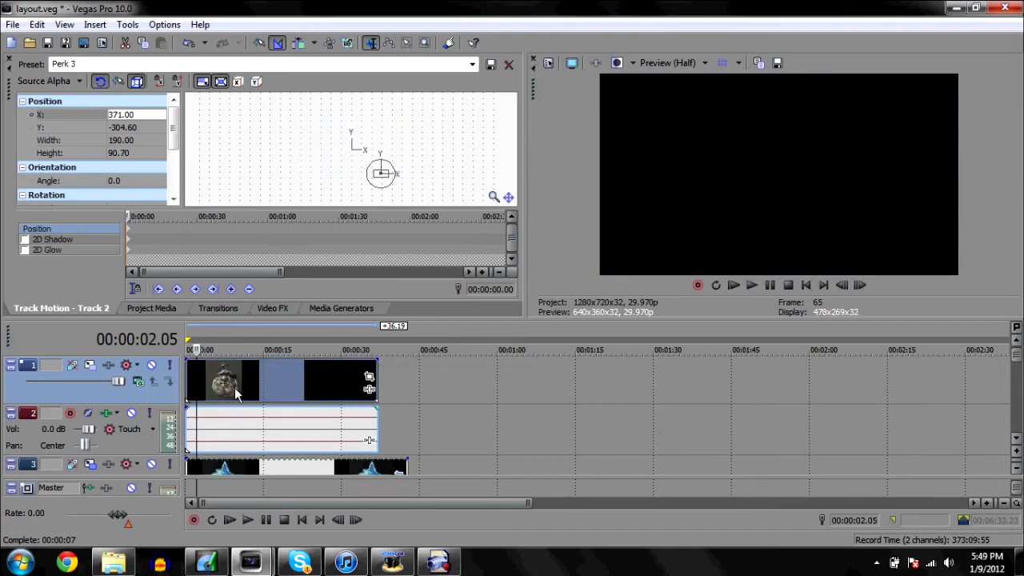
drag(376, 382, 340, 380)
- Play back the stretched Semtex clip from around 00:00:10.20 and delete it from the layout timeline
key(space)
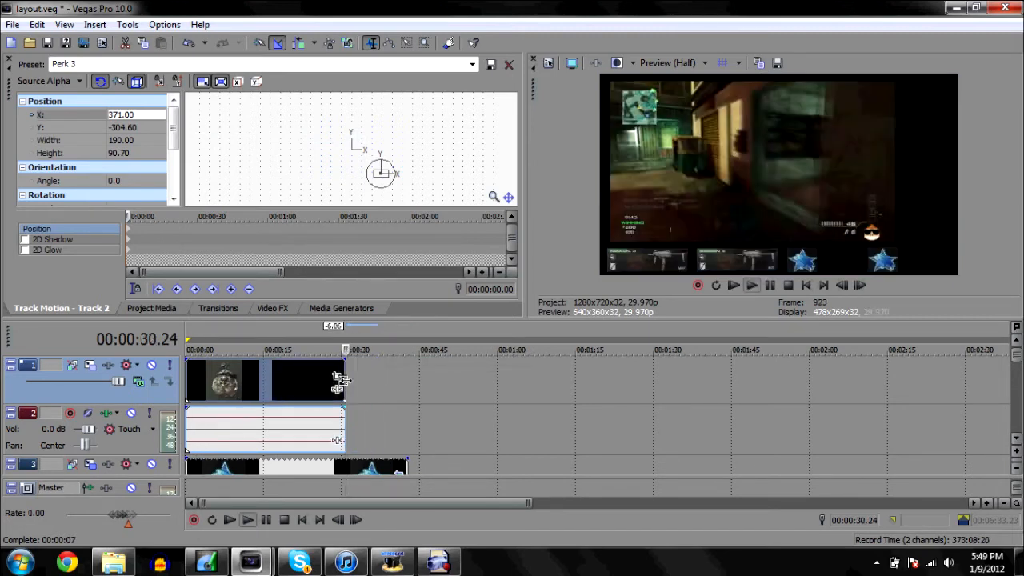
click(240, 376)
key(space)
key(space)
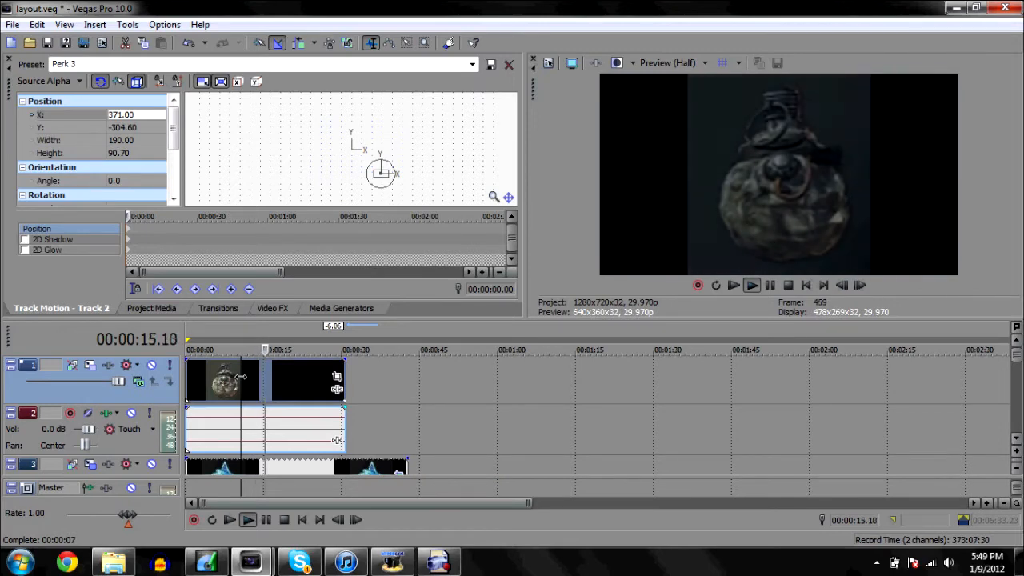
key(space)
key(Delete)
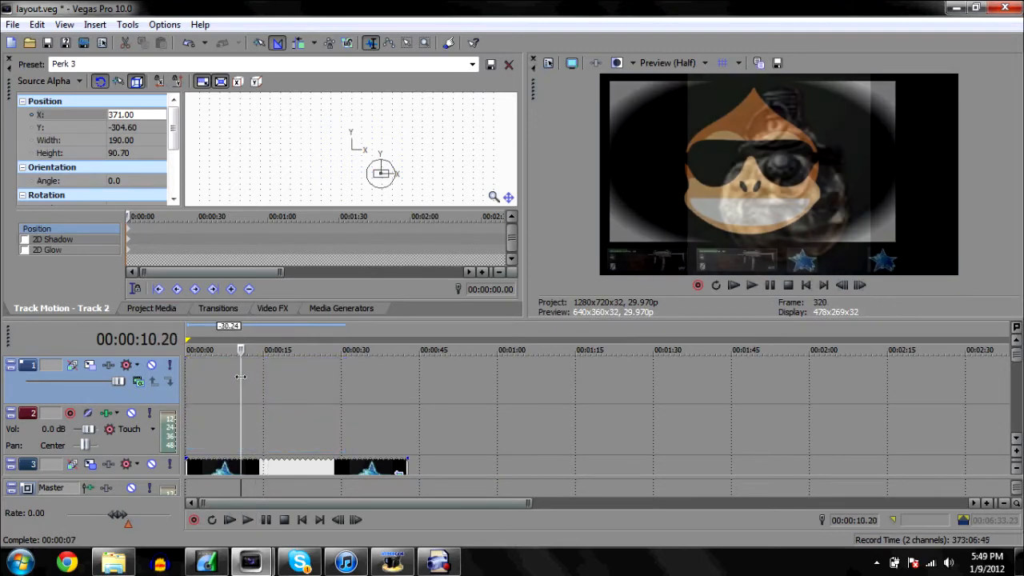
- Switch back to the Untitled class setup project and close the BLASTOISE.mp4 render progress window
click(247, 560)
click(296, 489)
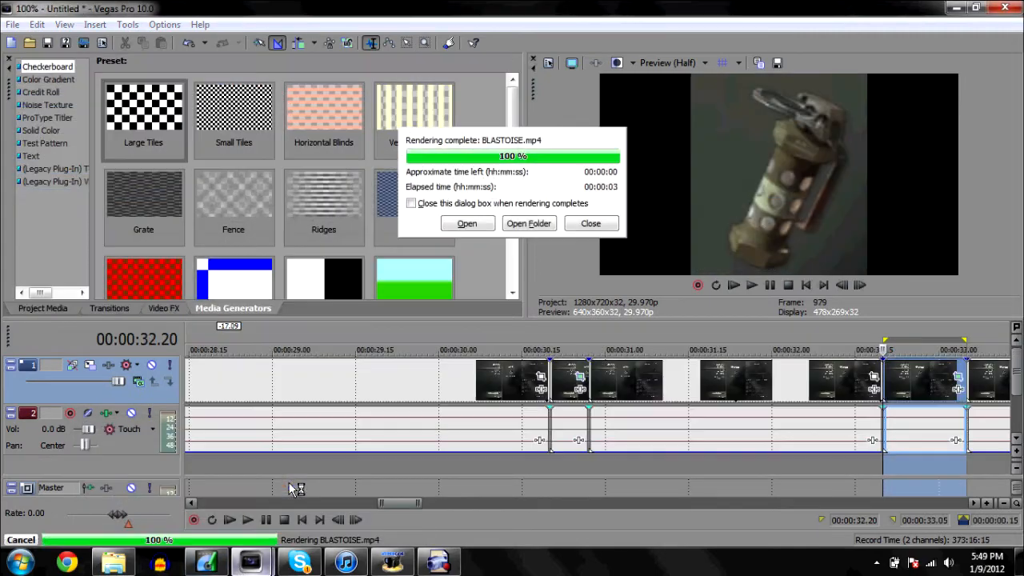
click(574, 226)
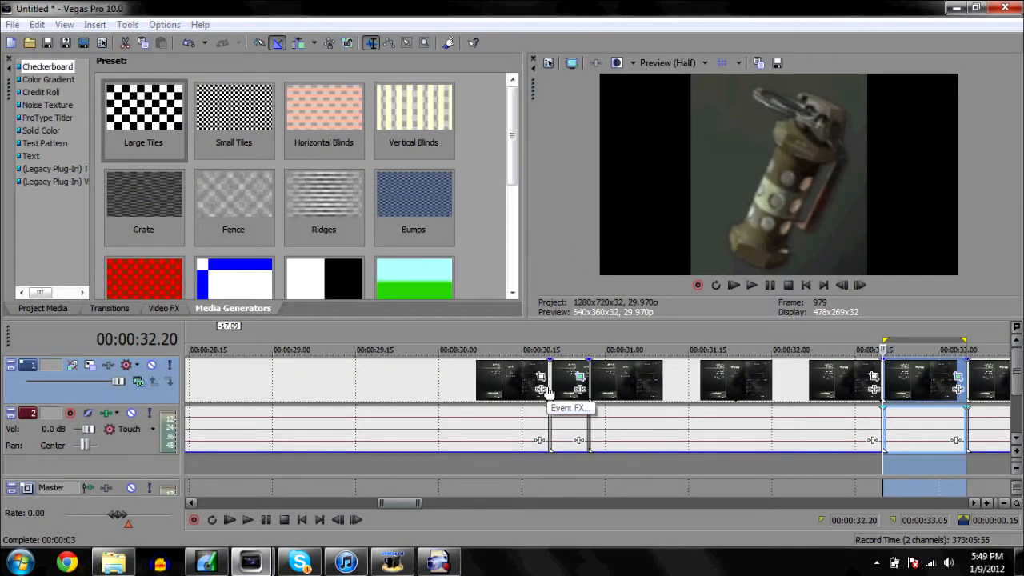
- Step frame by frame through the cropped Semtex segment from 00:00:30.20 to check its picture up to the cut
click(551, 428)
key(space)
key(space)
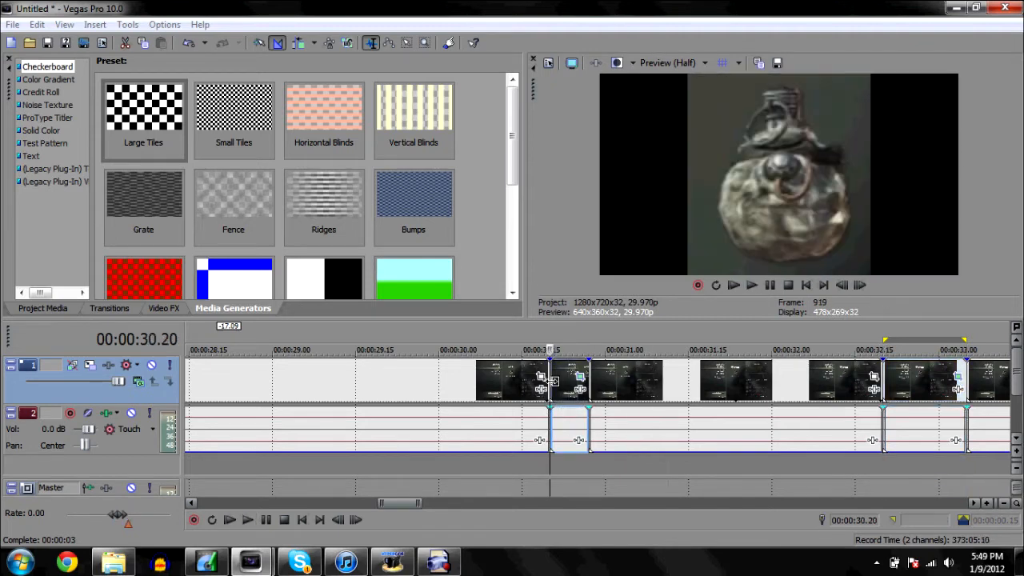
click(860, 285)
click(860, 284)
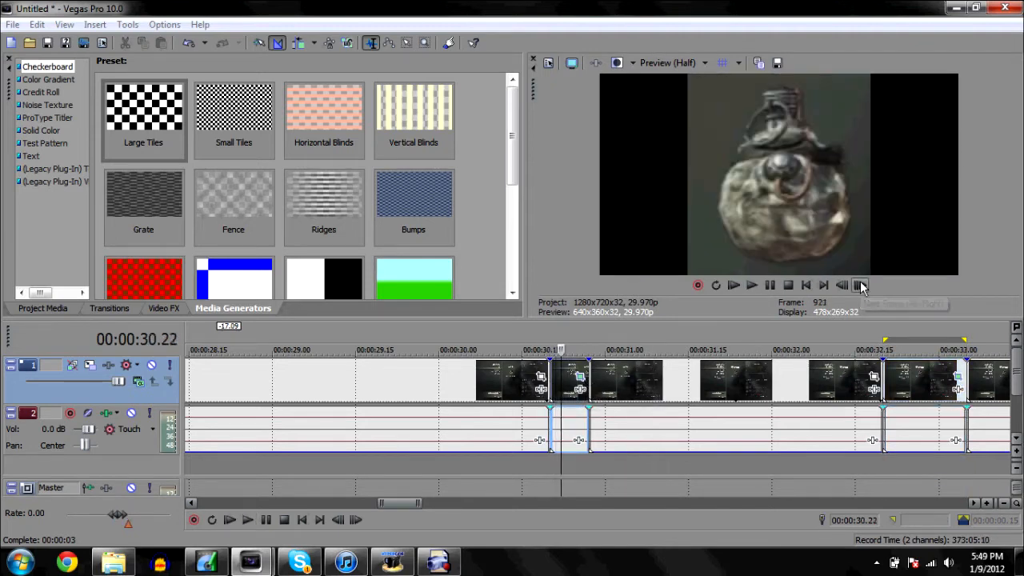
click(859, 284)
click(860, 285)
click(860, 285)
click(860, 285)
click(860, 285)
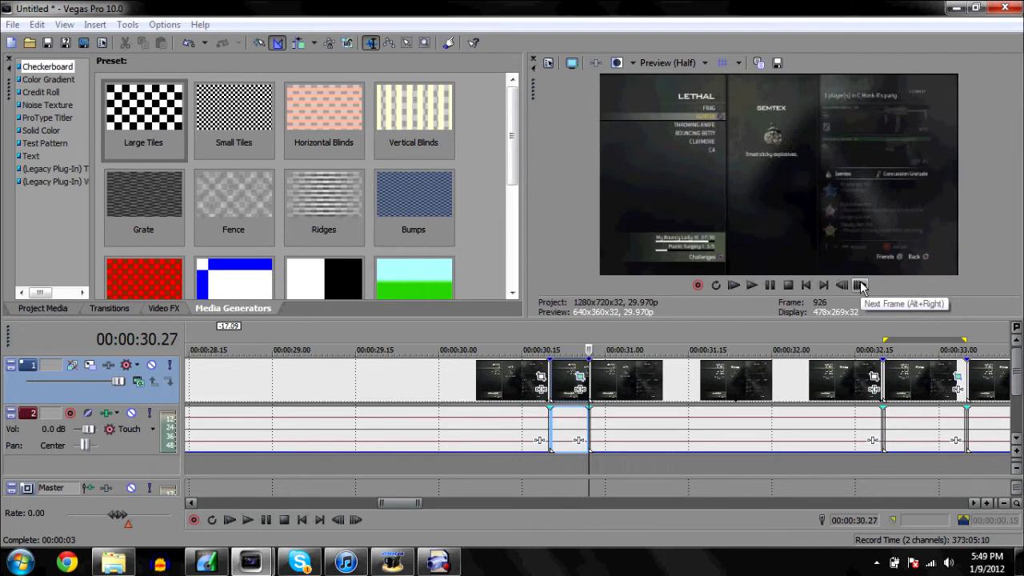
click(841, 285)
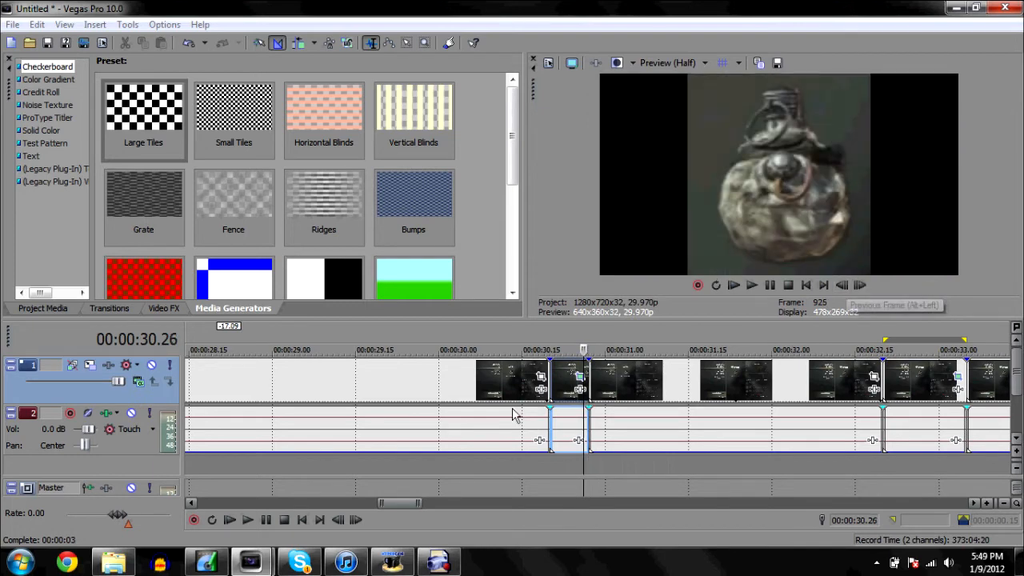
- Set the loop region to 00:00:30.20–00:00:30.24 within the Semtex segment and render it again, overwriting PIKACHU.mp4
double_click(576, 373)
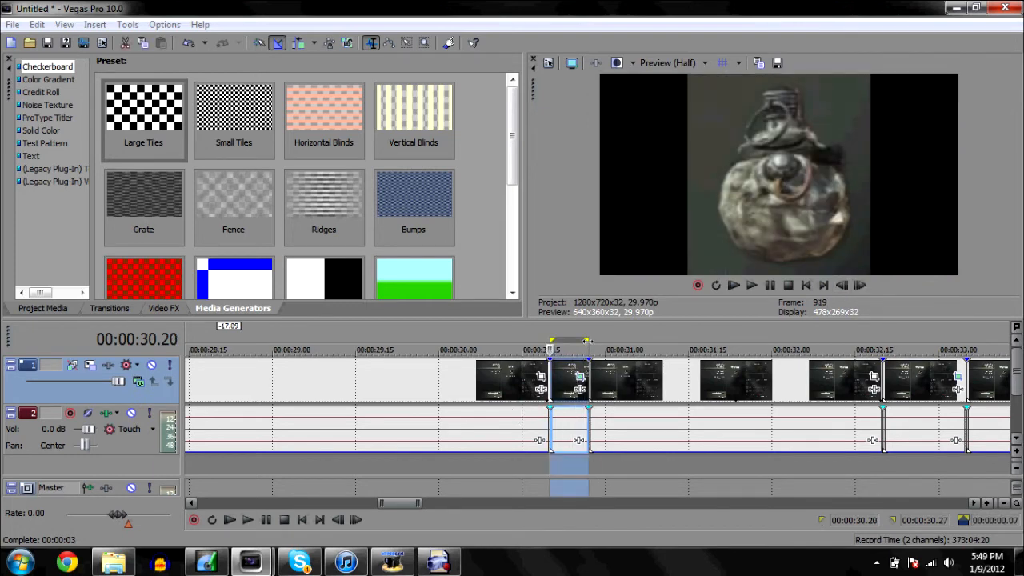
drag(587, 341, 572, 341)
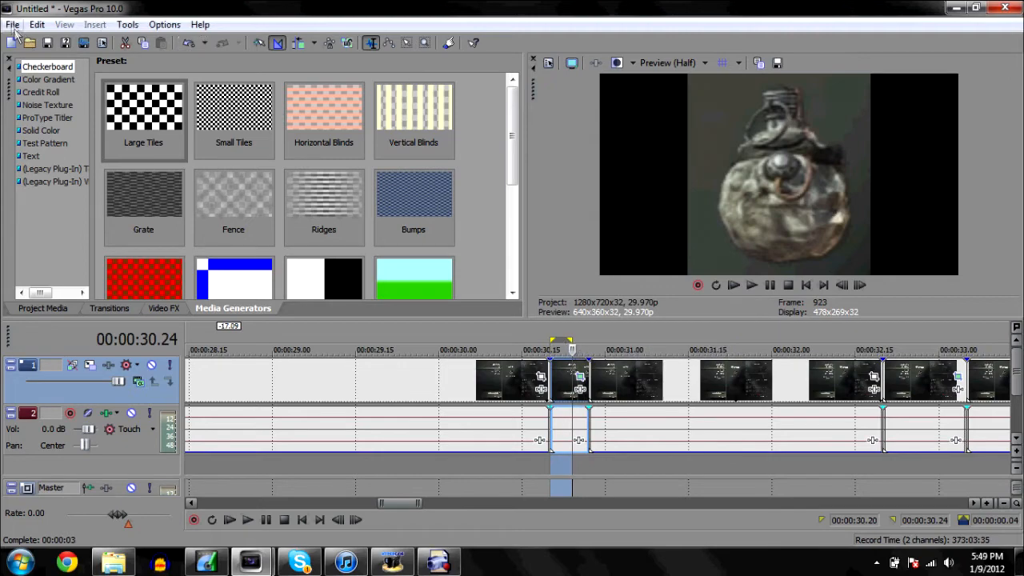
click(13, 25)
click(64, 131)
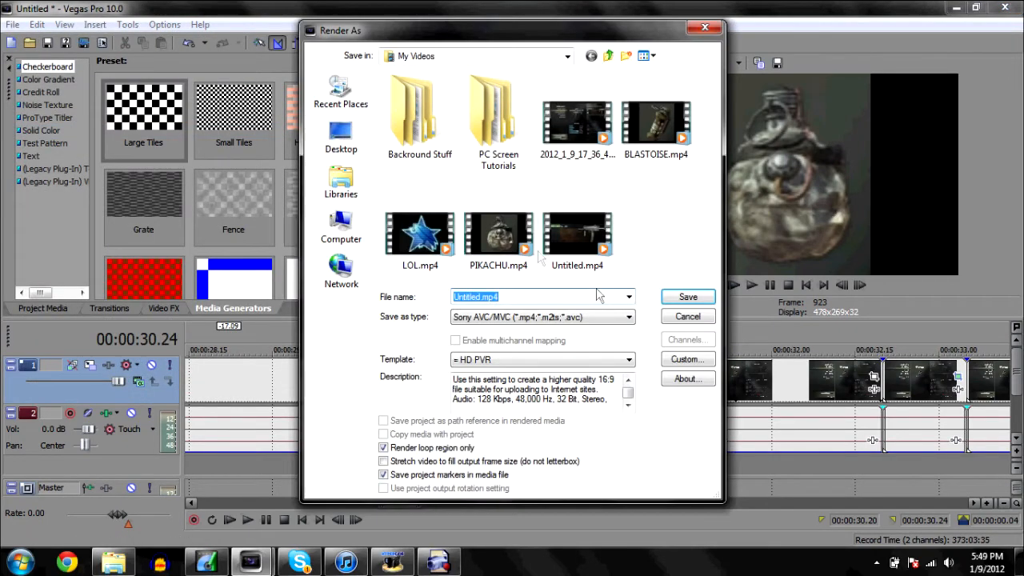
click(499, 236)
click(688, 297)
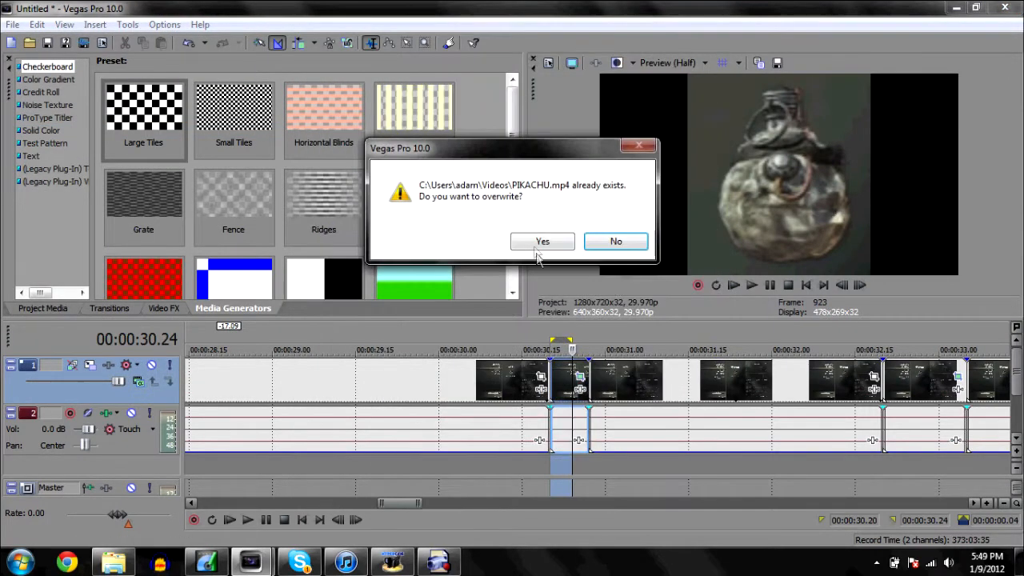
click(536, 244)
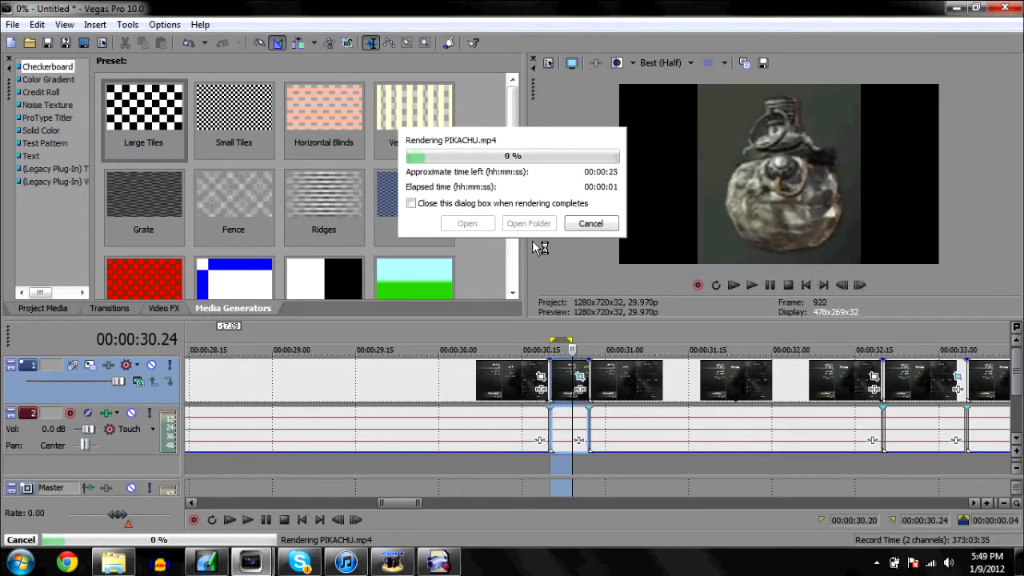
mouse_move(250, 562)
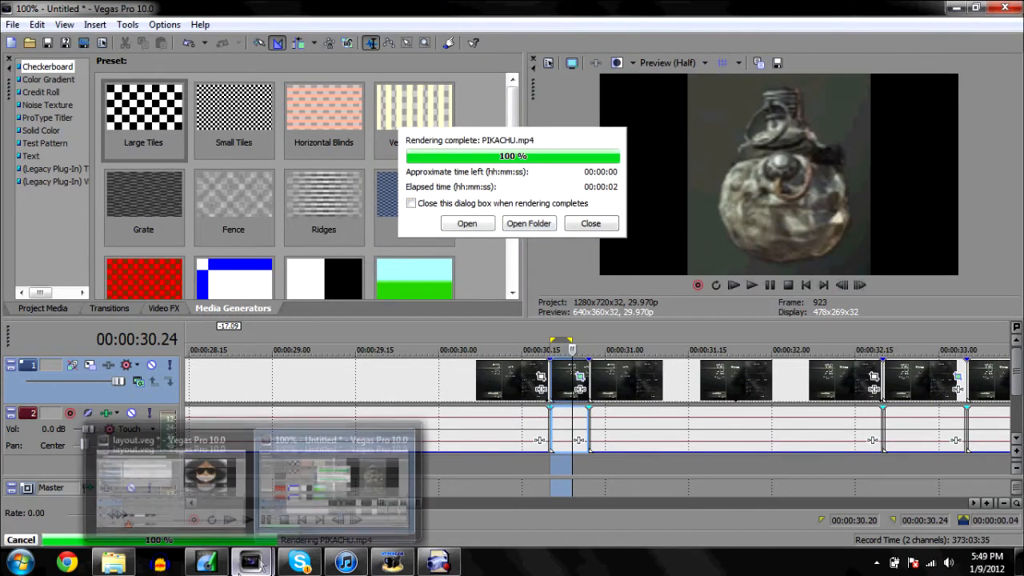
- Switch to the layout.veg project and try PIKACHU.mp4 from the project media on the timeline, deleting it after playback
click(214, 510)
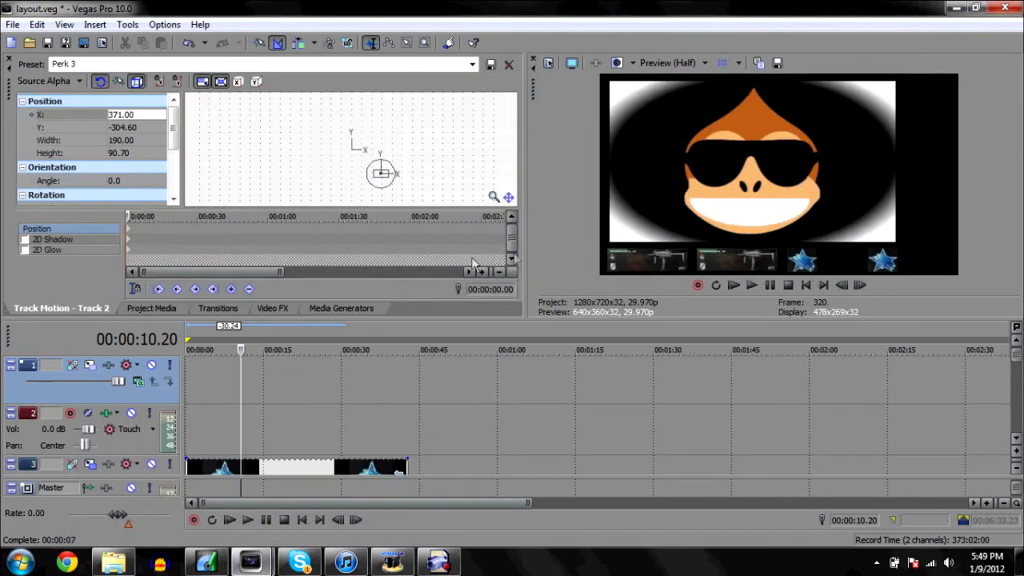
click(170, 307)
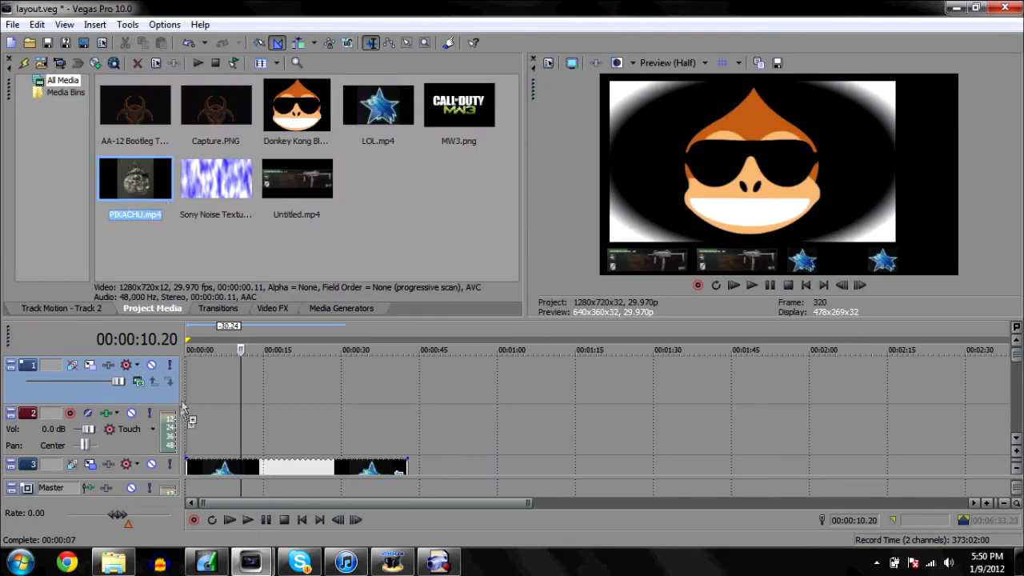
drag(182, 403, 274, 422)
key(space)
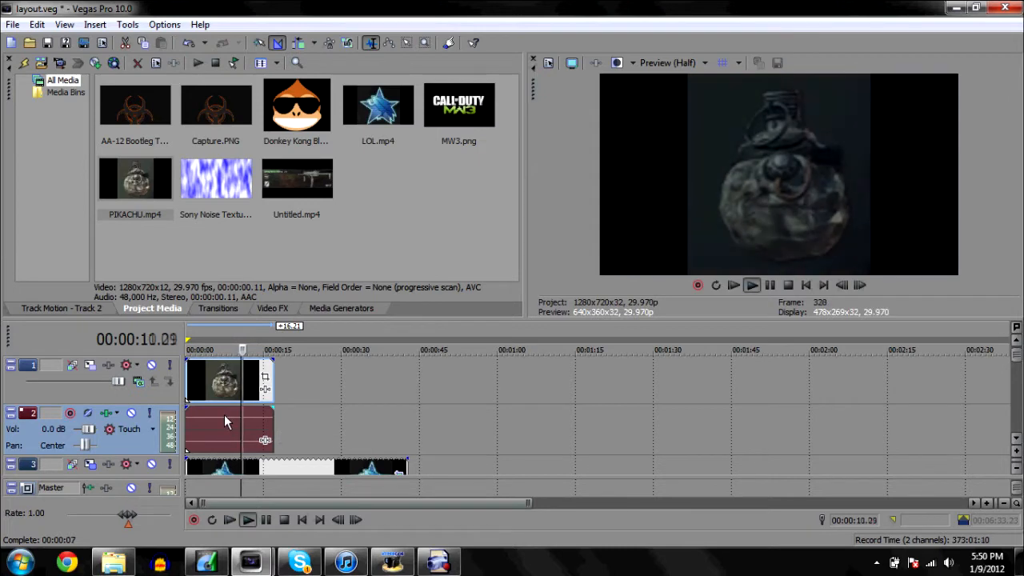
key(Delete)
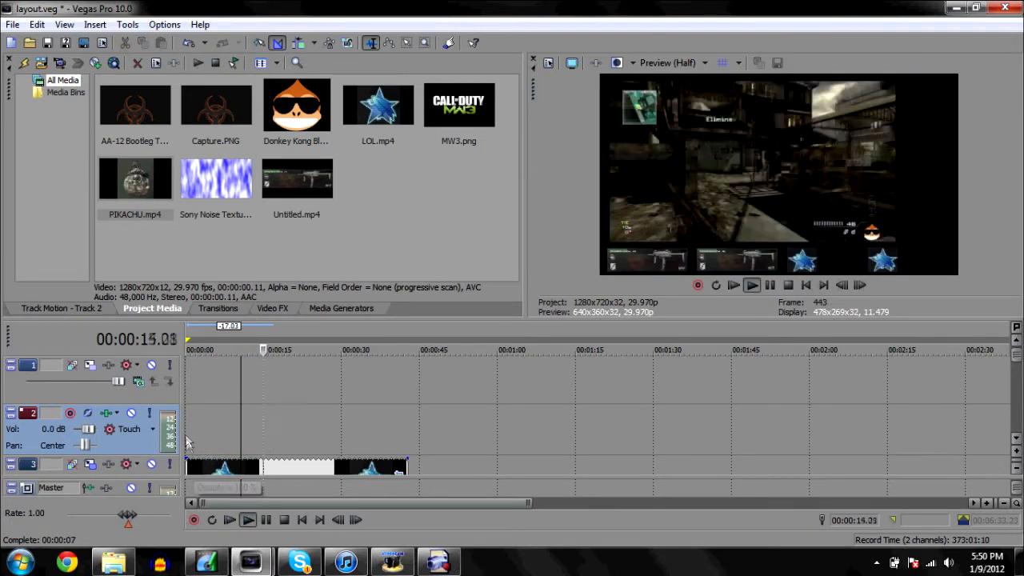
key(space)
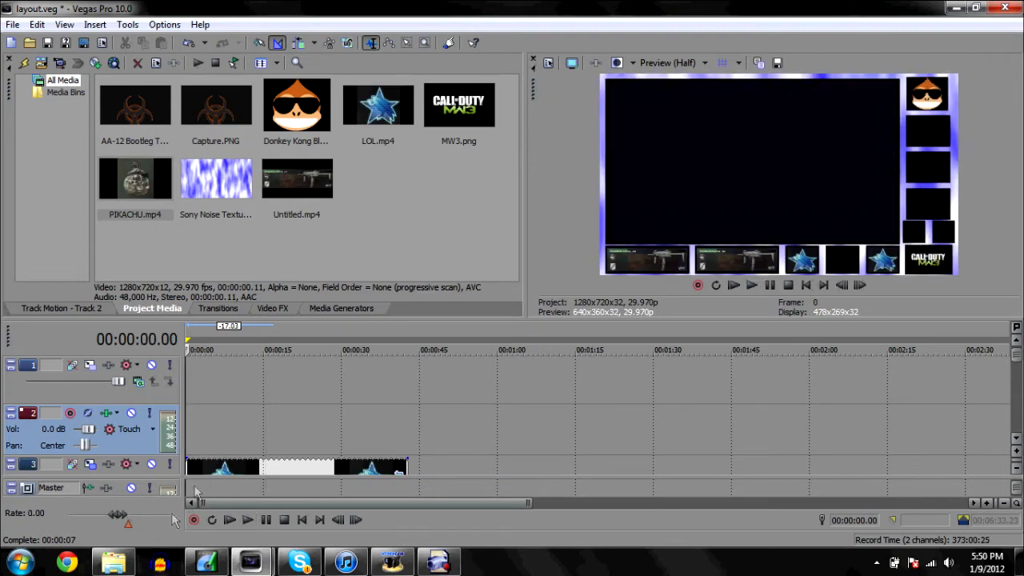
- Try adding PIKACHU.mp4 from the Videos library to the start of the timeline, play it and delete the clip
click(128, 559)
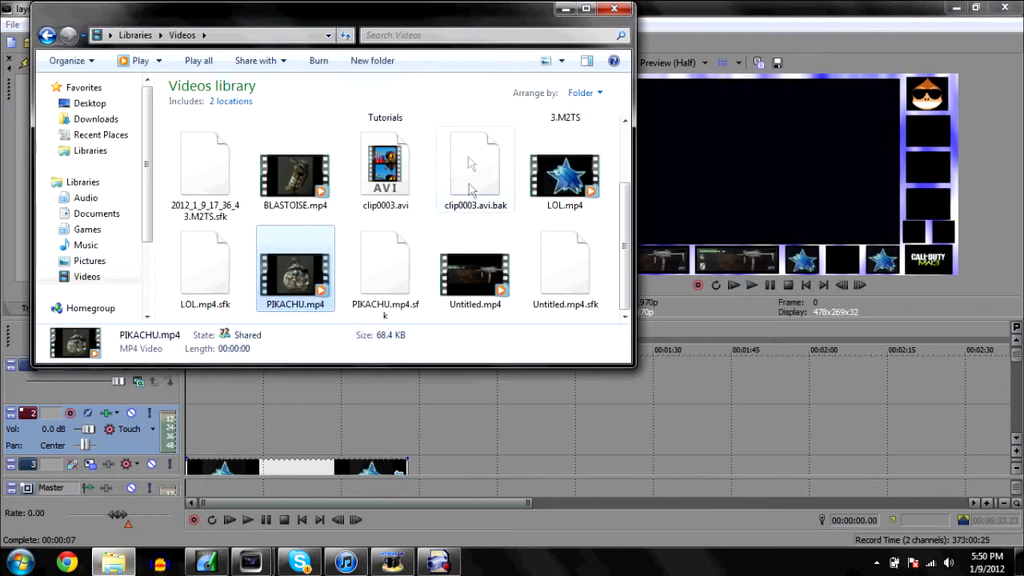
drag(318, 252, 192, 426)
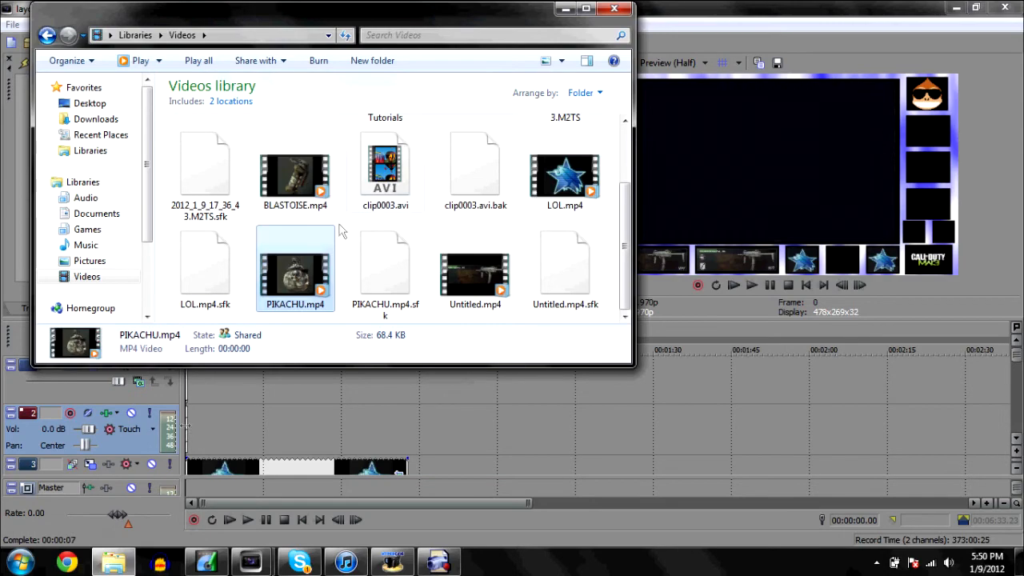
click(564, 8)
key(space)
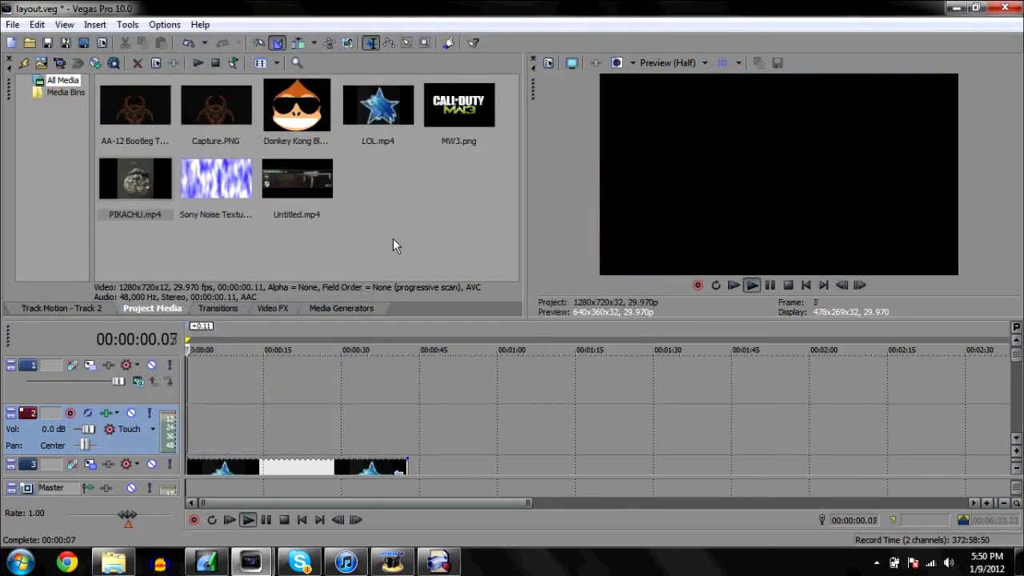
key(space)
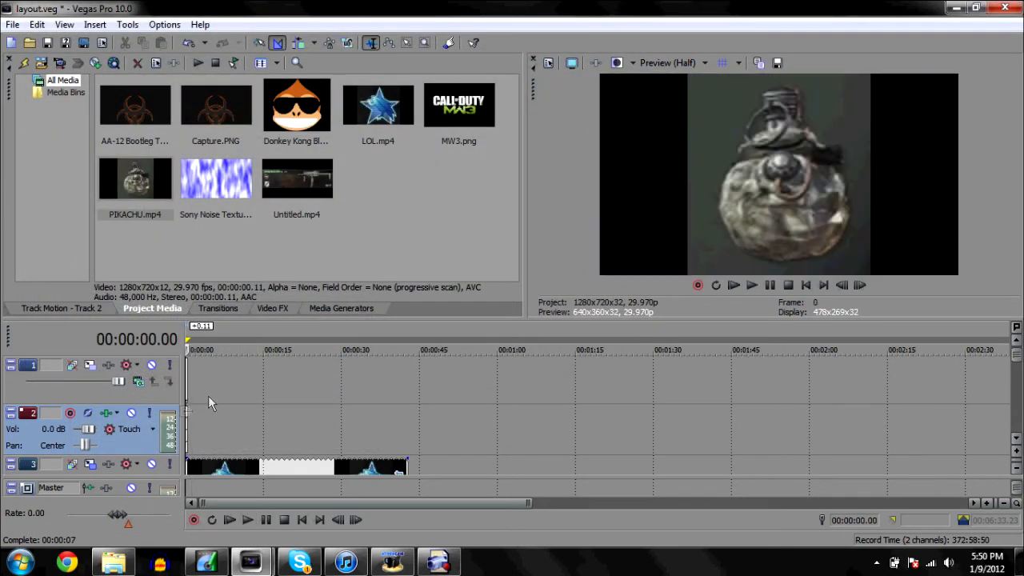
drag(187, 415, 209, 417)
key(space)
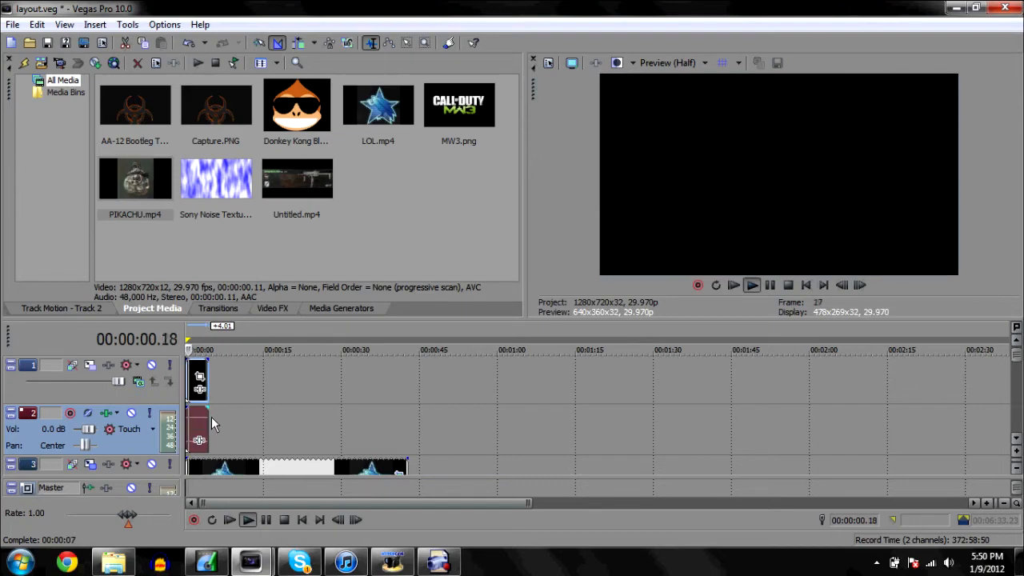
key(space)
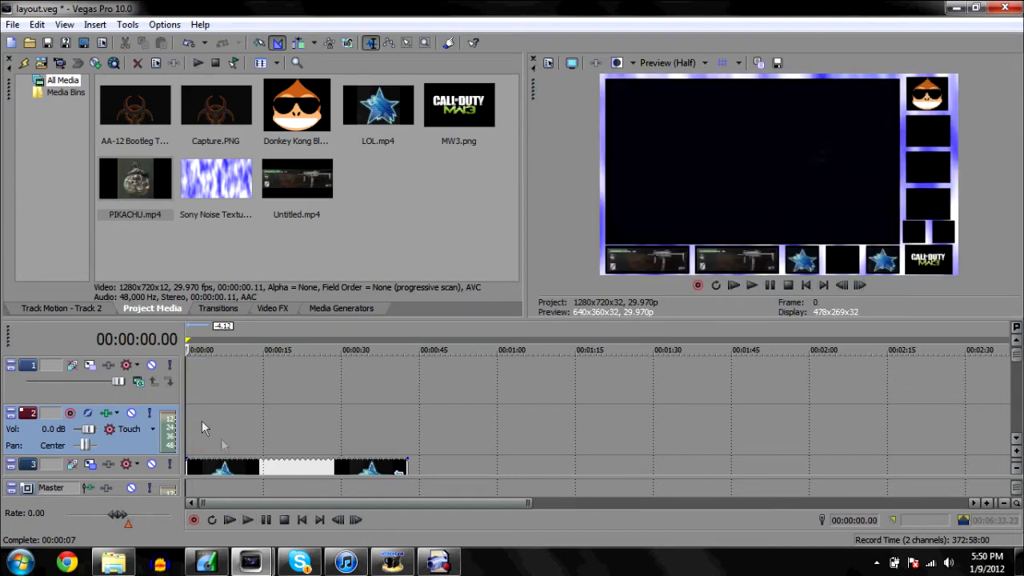
- Return to the Untitled project, close the finished render dialog, and turn on loop playback for the region starting at 00:00:30.20
mouse_move(250, 563)
click(290, 523)
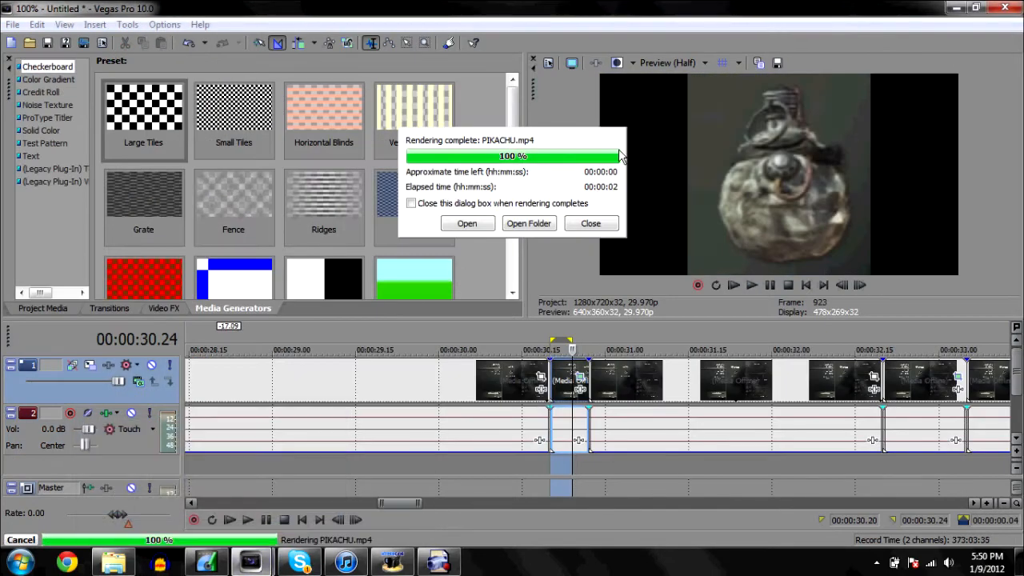
click(569, 227)
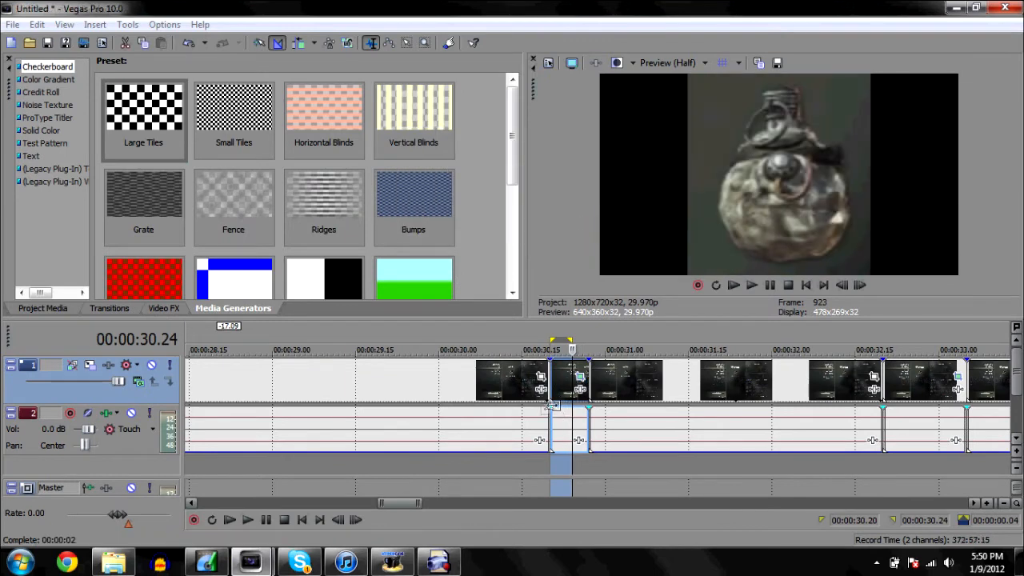
click(549, 406)
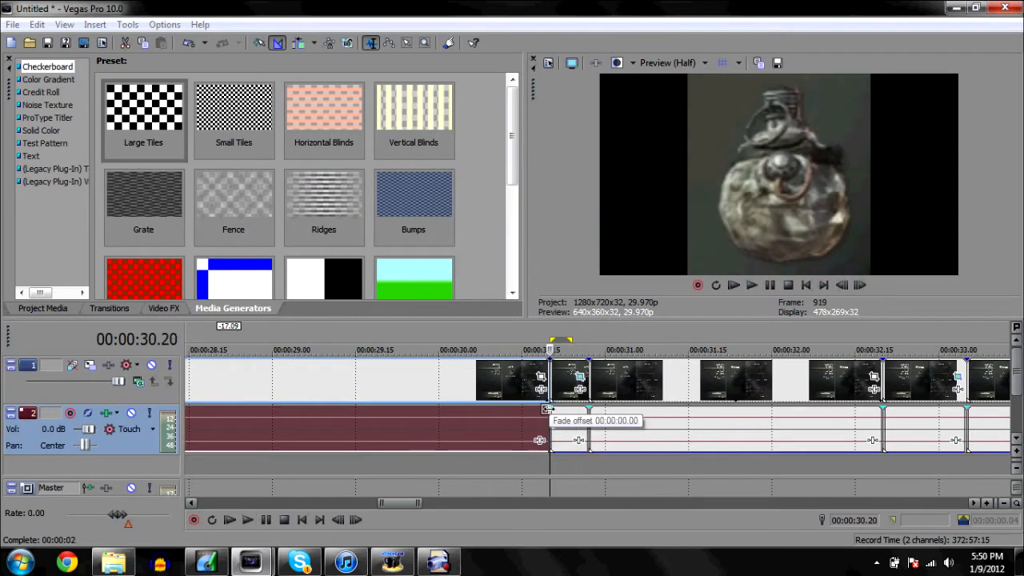
click(716, 286)
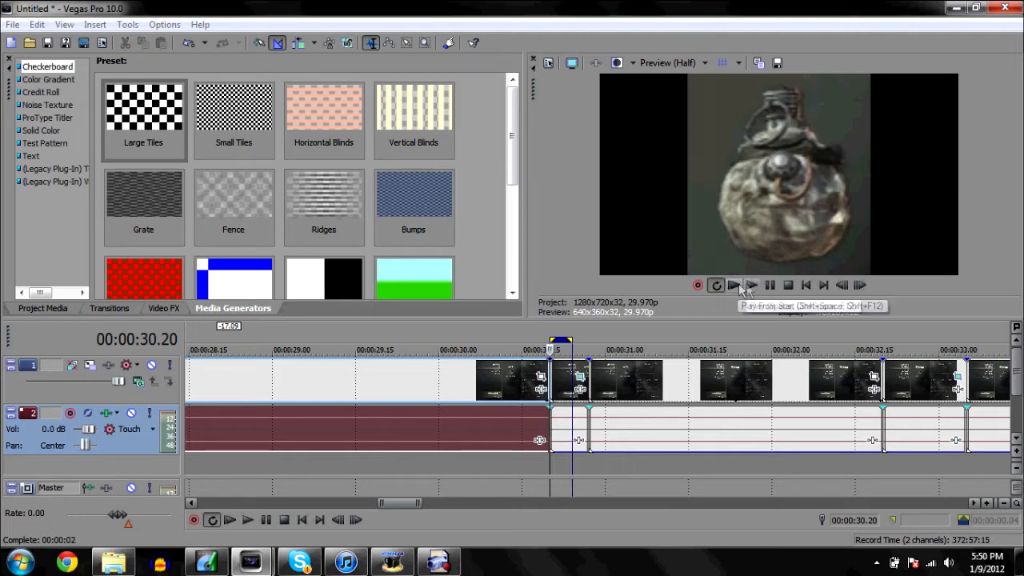
click(750, 285)
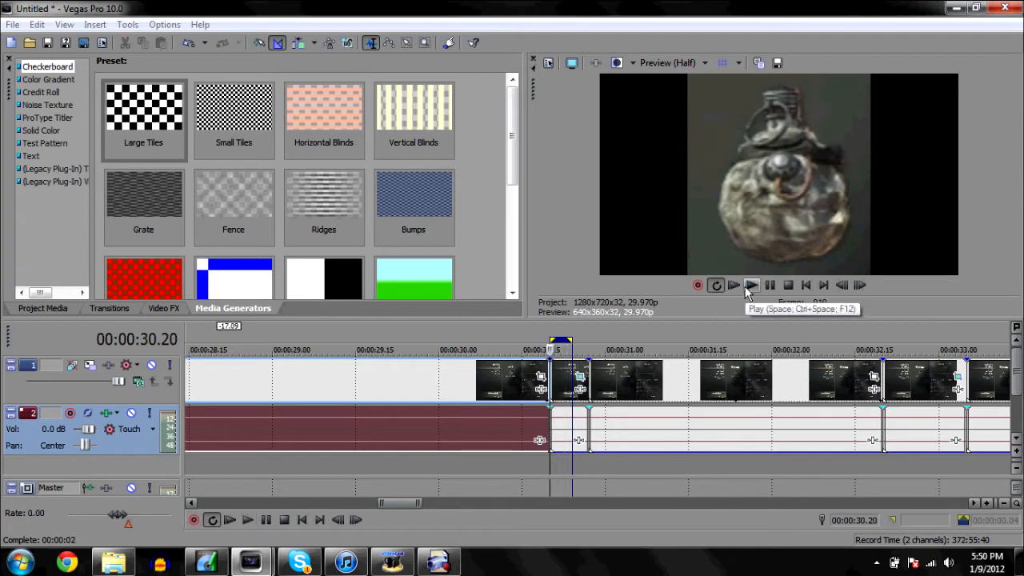
- Render only the loop region as PIKACHU.mp4 in Sony AVC/MVC format with the HD PVR template, overwriting the existing file
click(11, 42)
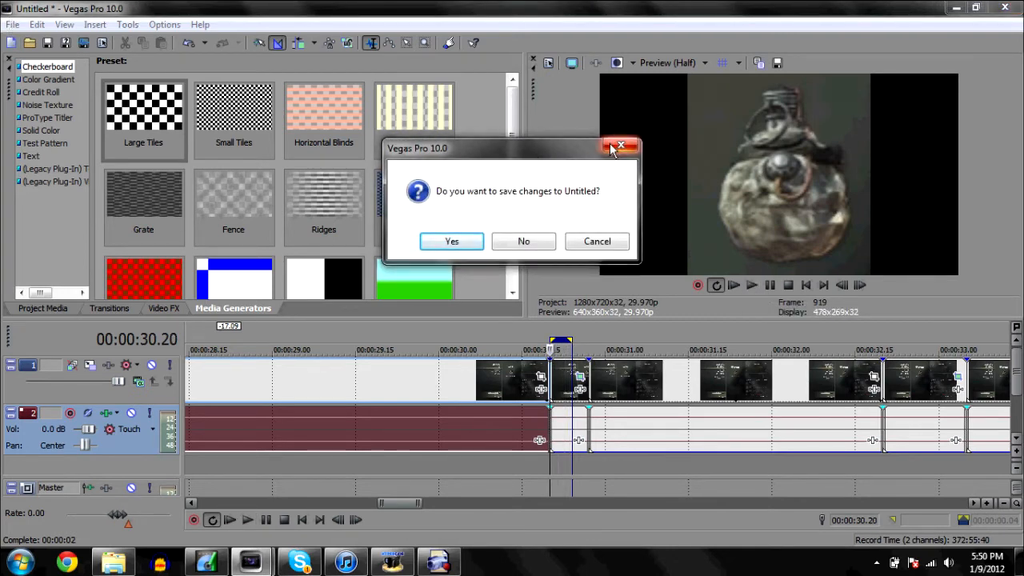
click(615, 145)
click(14, 24)
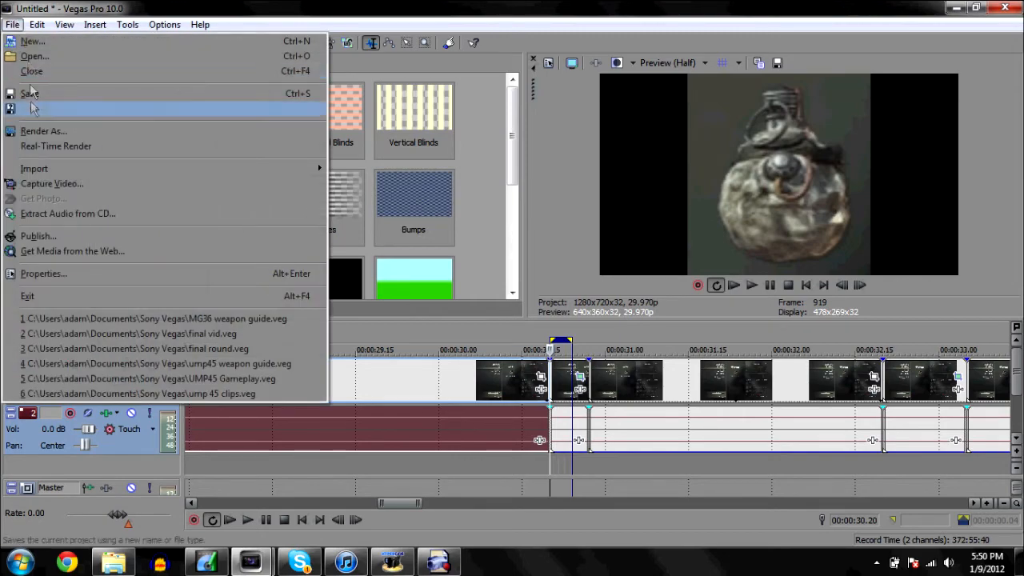
click(33, 132)
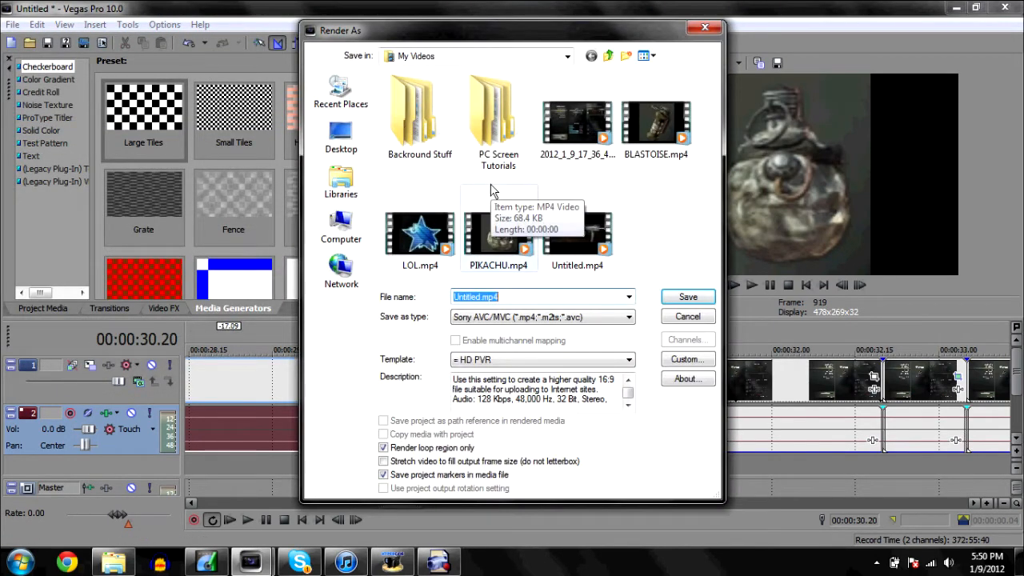
click(500, 228)
click(681, 295)
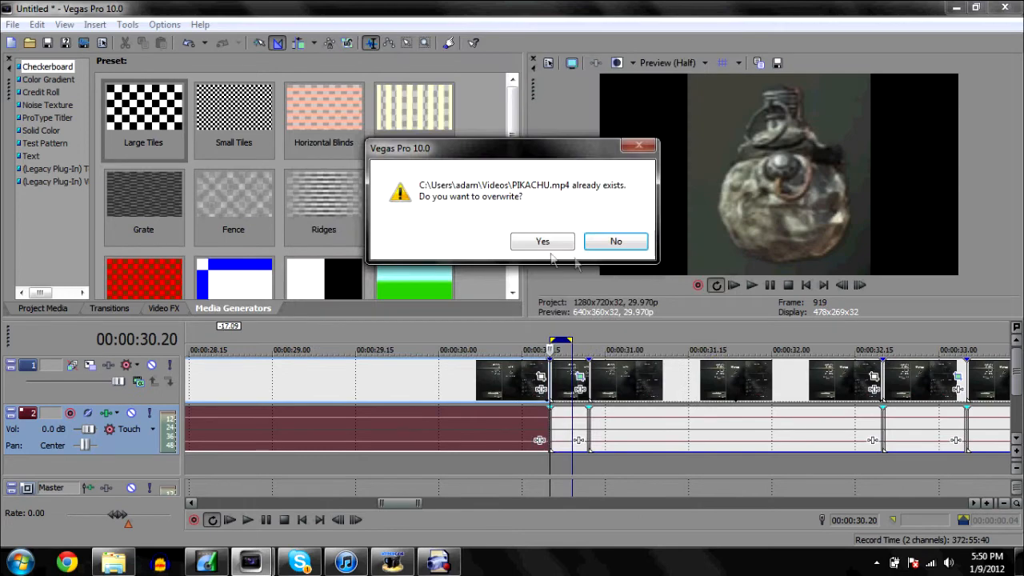
click(547, 242)
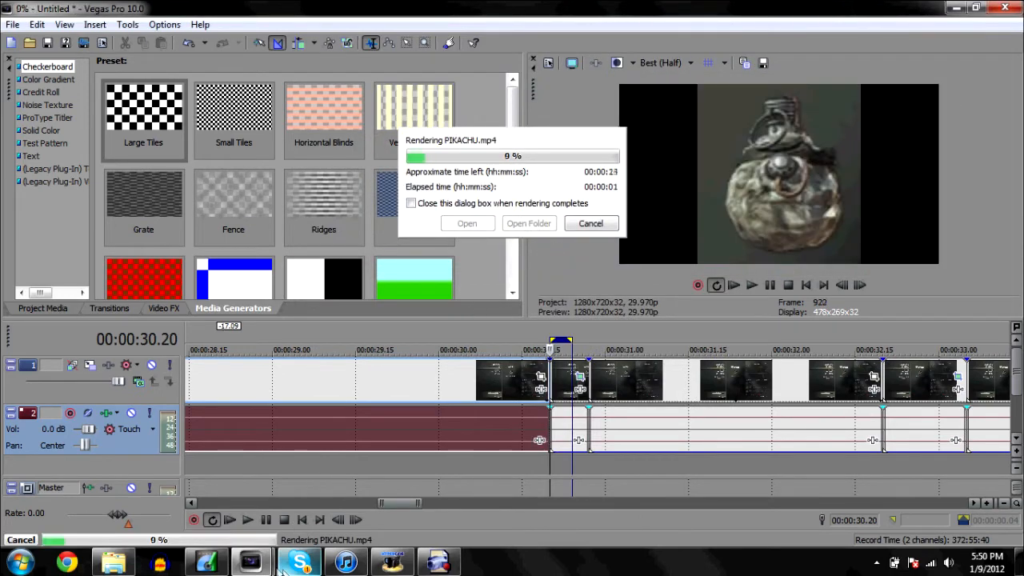
- Switch to the layout.veg project and remove PIKACHU.mp4 from the project media
mouse_move(250, 563)
click(220, 494)
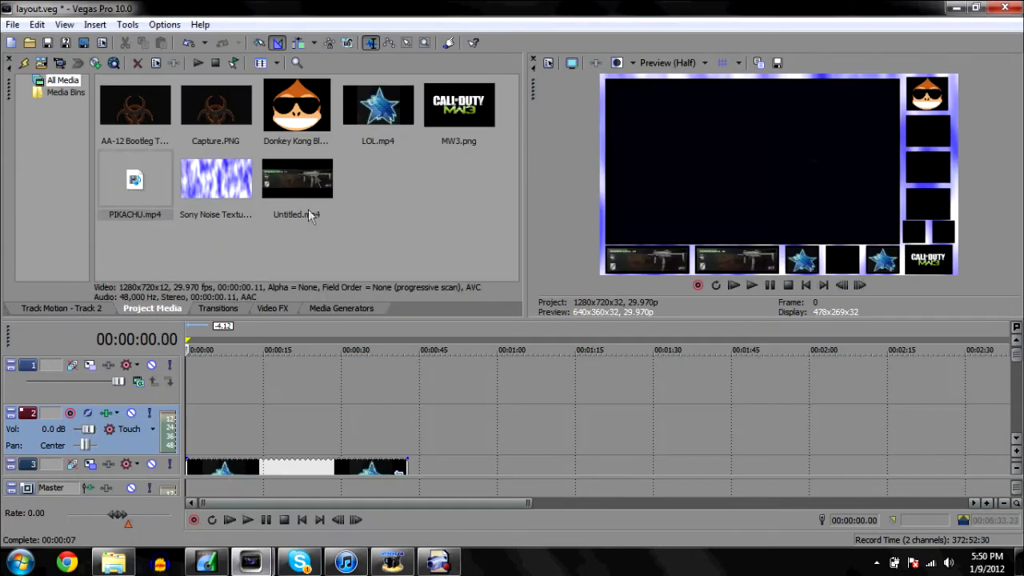
right_click(149, 192)
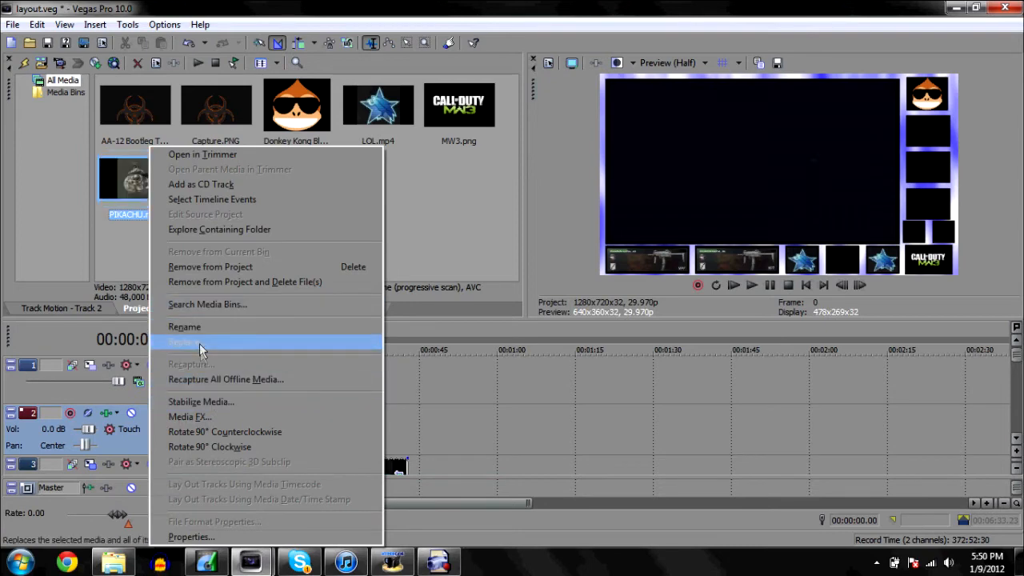
click(196, 271)
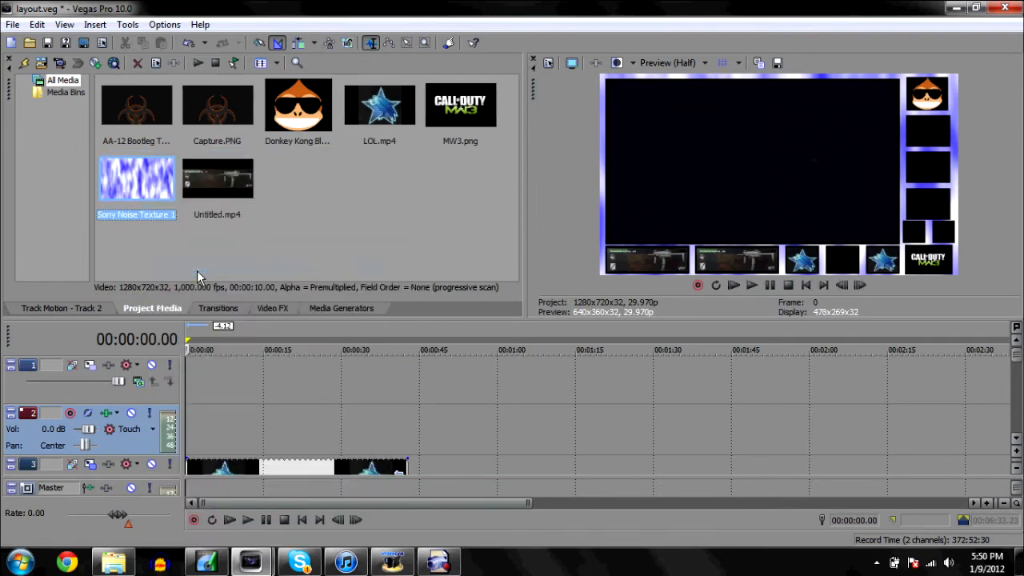
- Delete PIKACHU.mp4.sfk from the Videos library and add PIKACHU.mp4 to the start of the layout.veg timeline
click(112, 484)
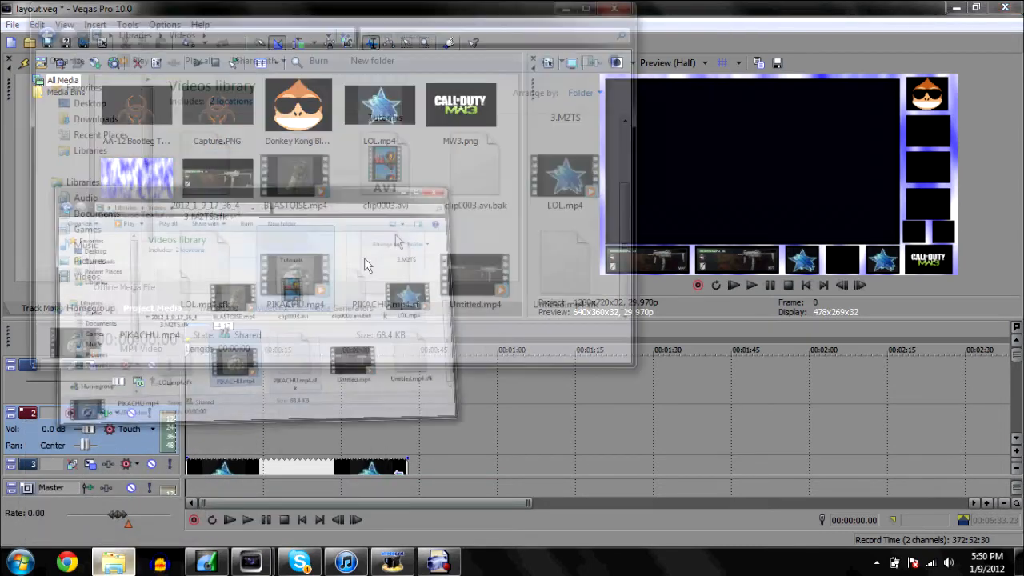
click(385, 276)
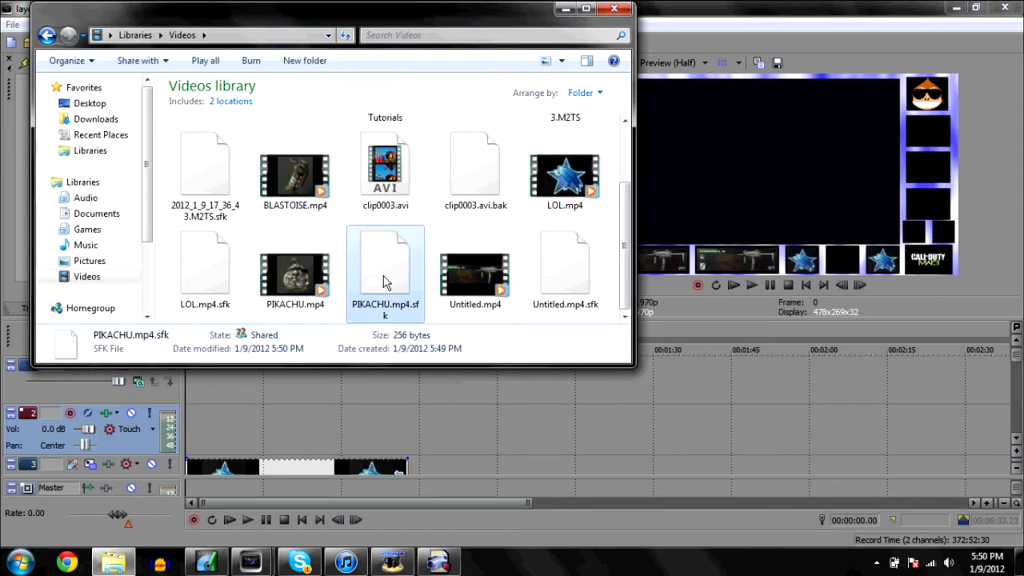
key(Delete)
click(553, 344)
drag(311, 280, 186, 429)
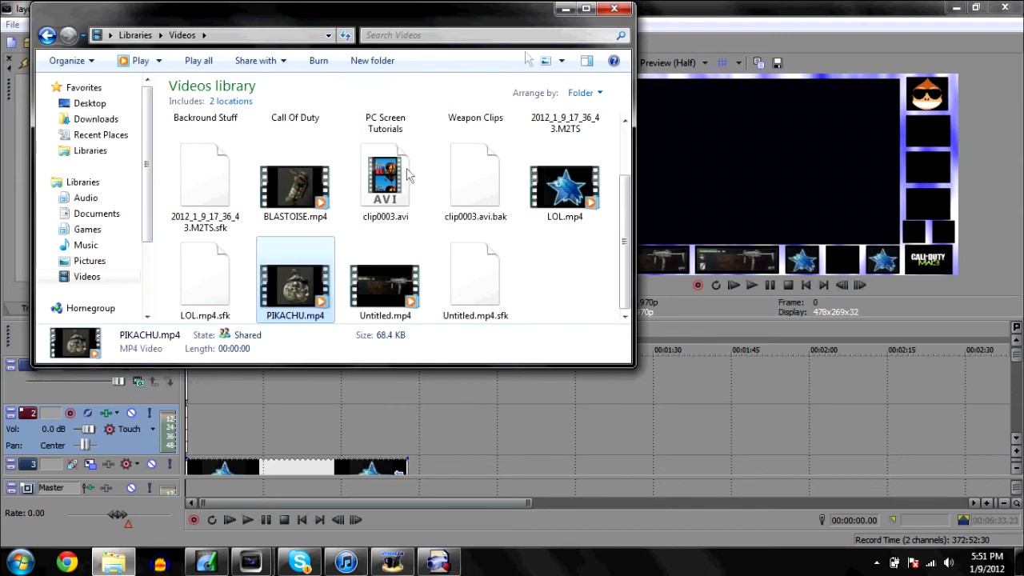
click(565, 10)
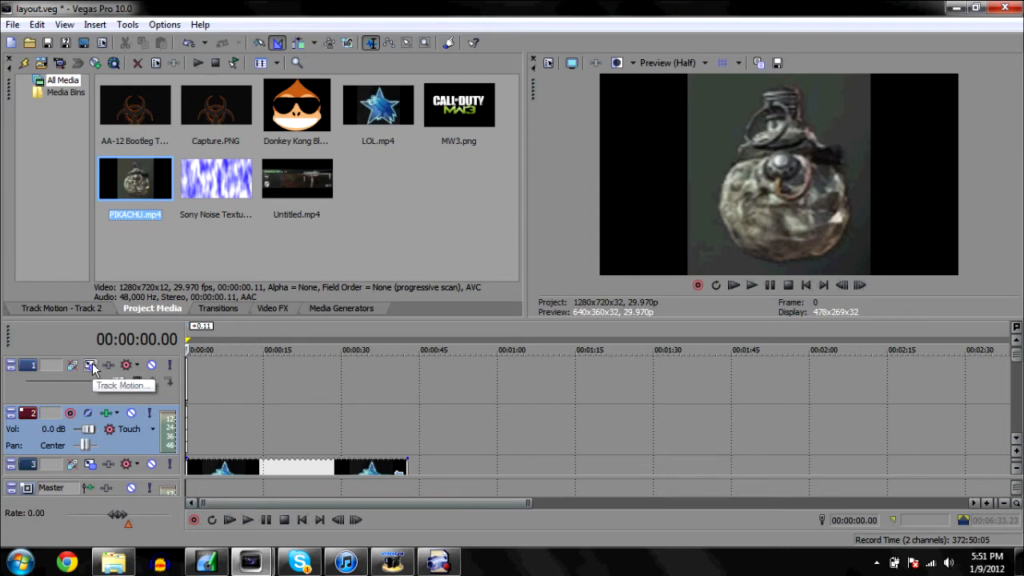
- Crop the black sides off the PIKACHU clip with Event Pan/Crop, narrowing the frame to about 602 pixels wide
click(986, 503)
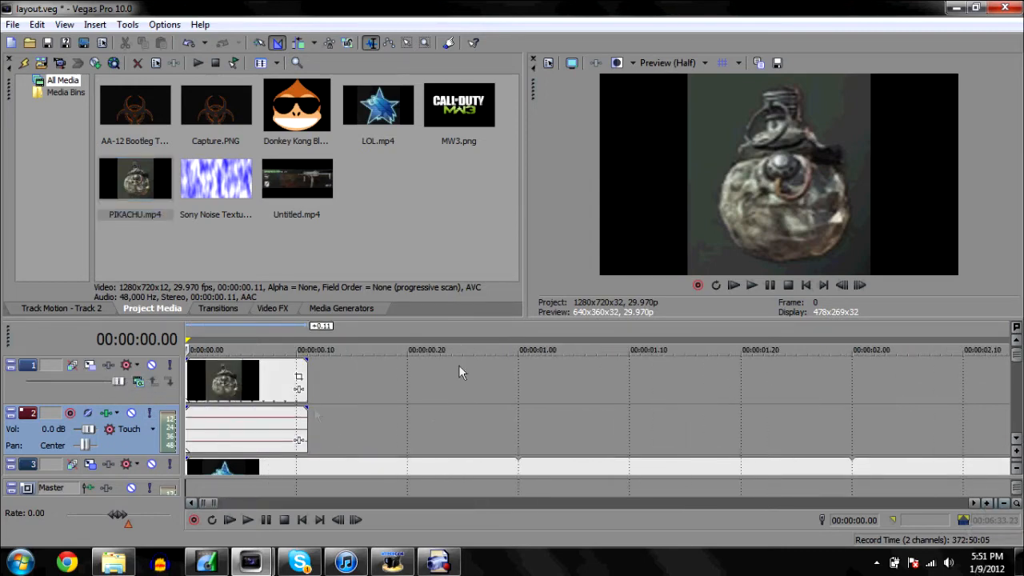
click(299, 376)
click(679, 256)
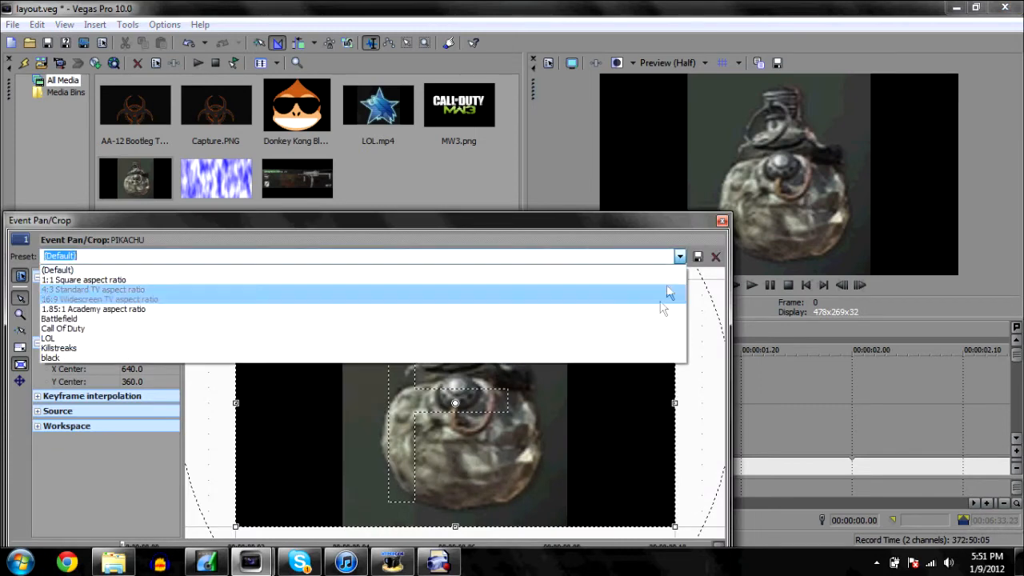
click(681, 256)
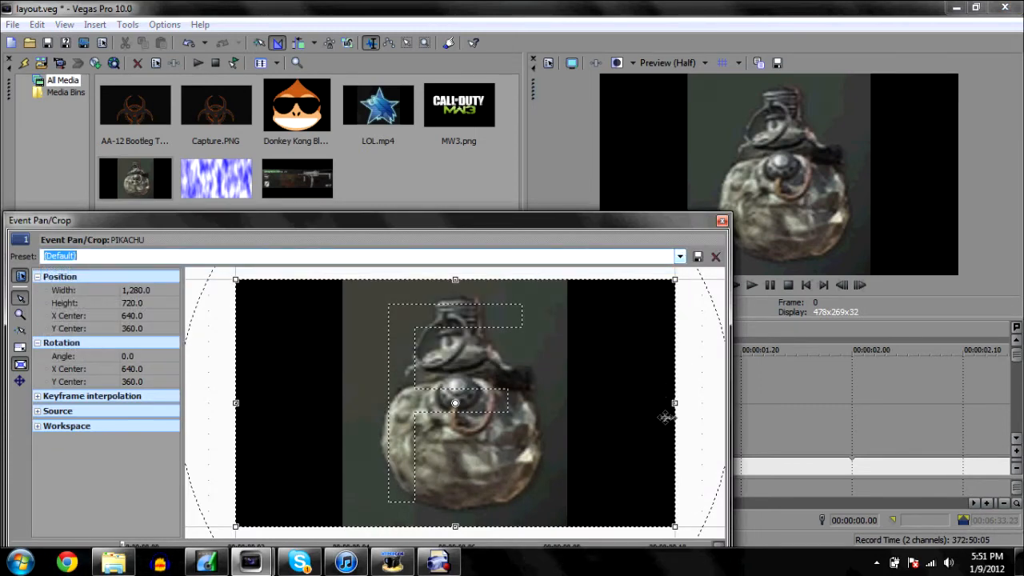
drag(674, 402, 562, 400)
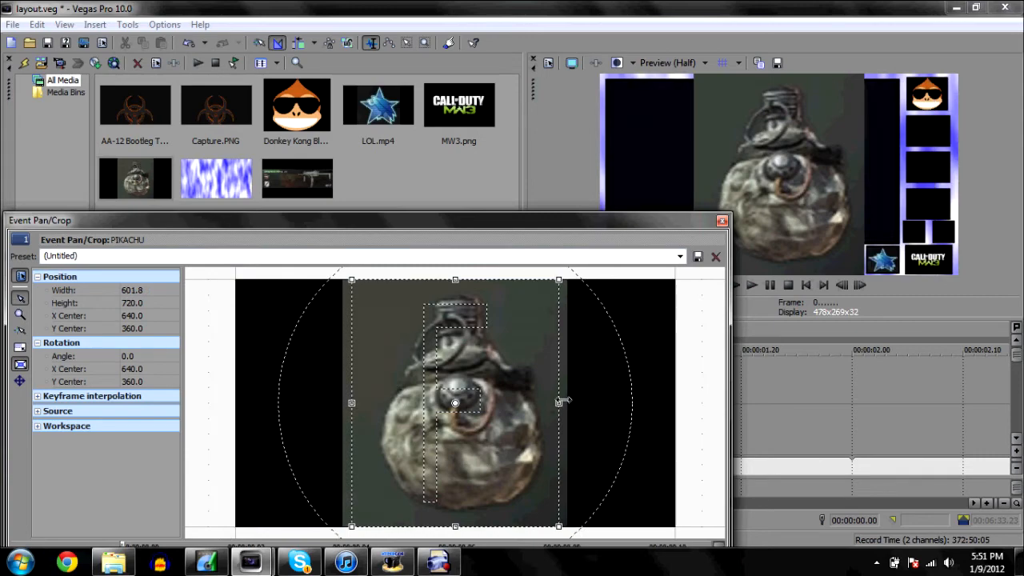
click(721, 221)
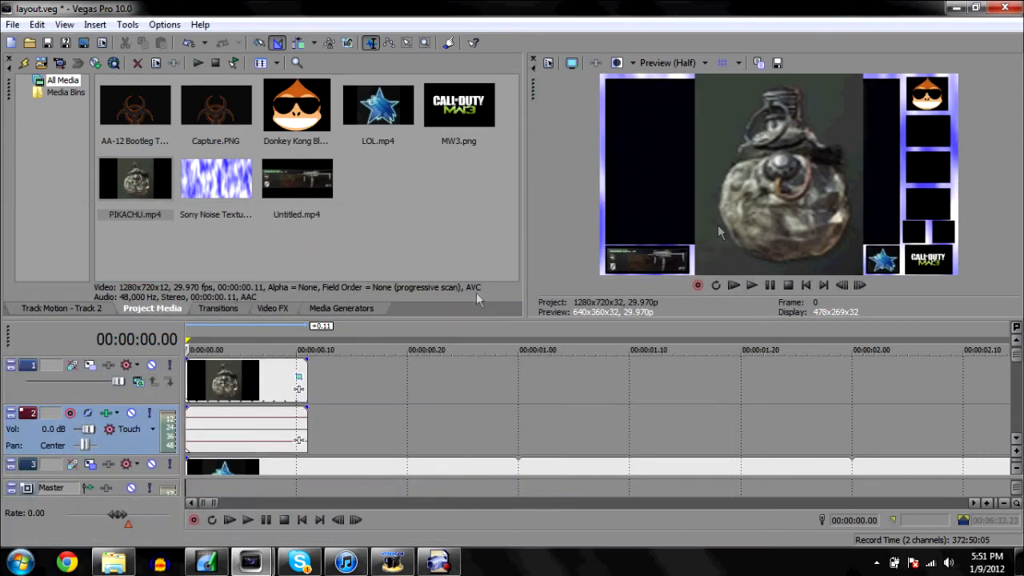
- Apply the Lethal track motion preset to the PIKACHU track and check the layout in the full-screen preview
click(72, 365)
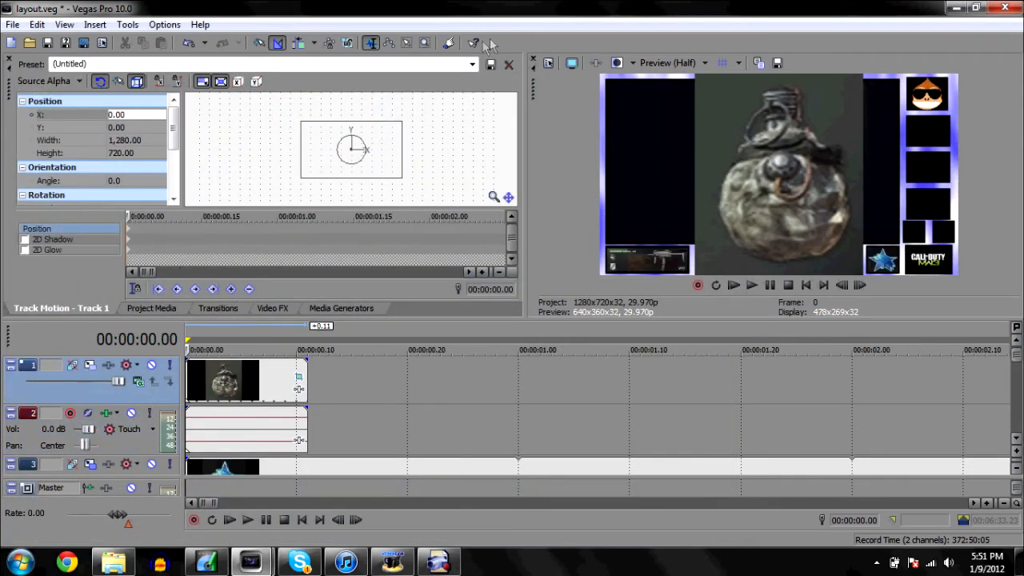
click(473, 65)
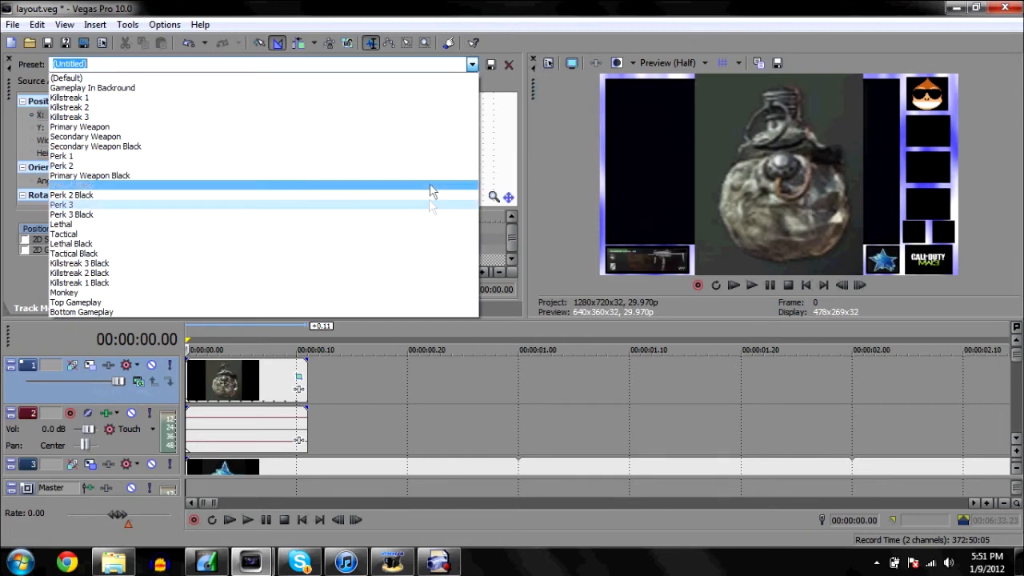
click(428, 224)
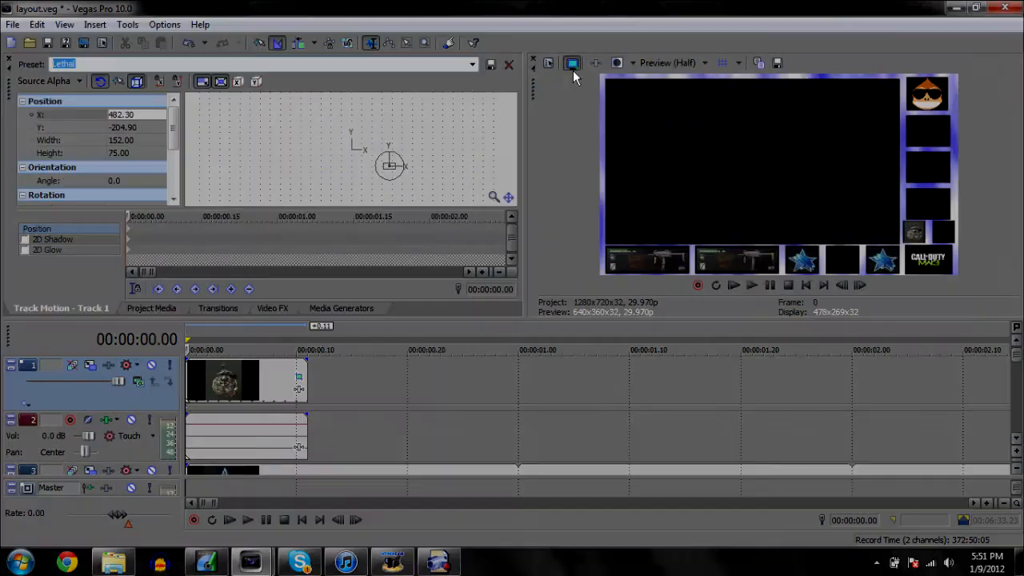
click(573, 70)
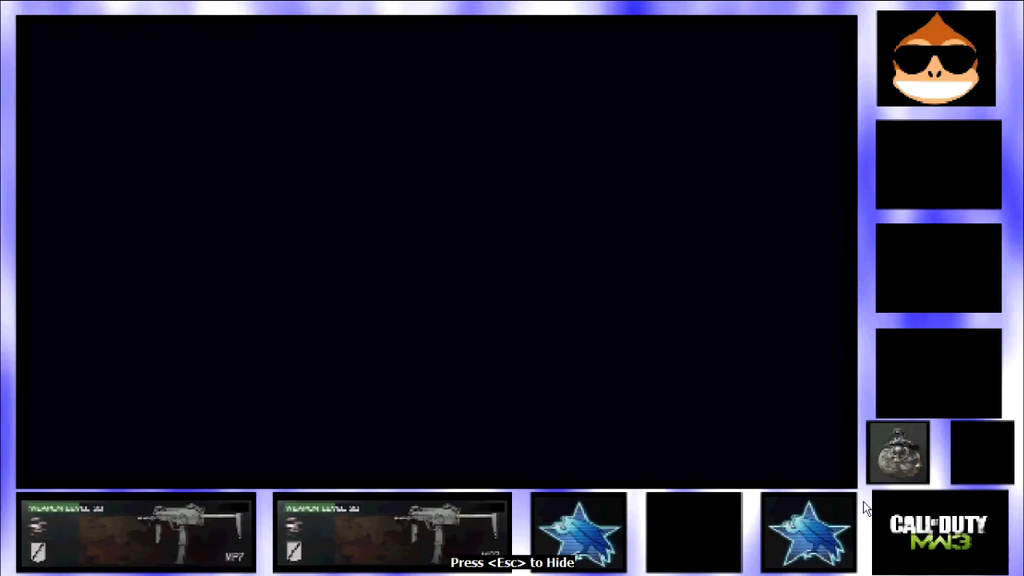
key(Escape)
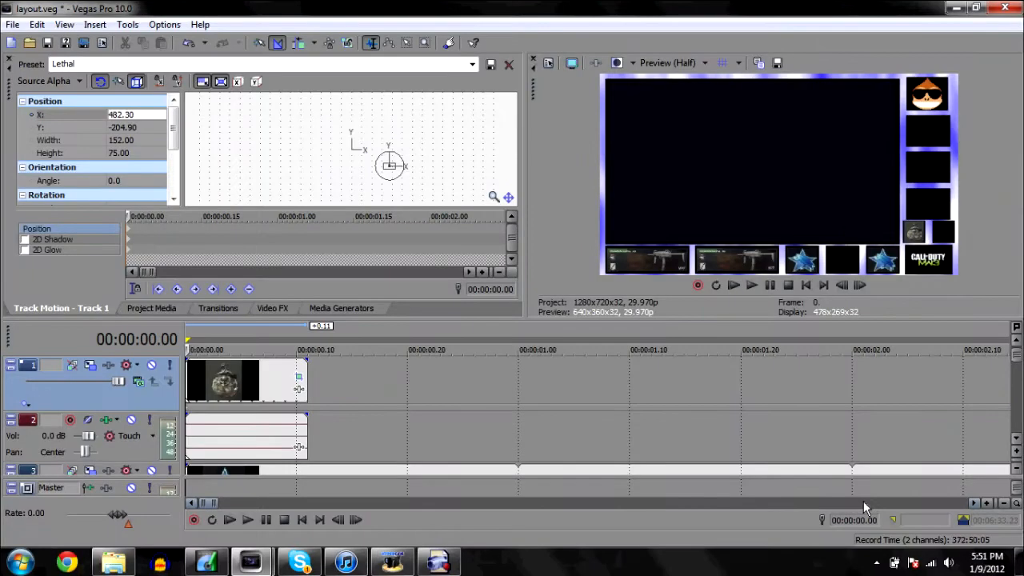
- Set the PIKACHU track motion height to 73 and check the layout in the full-screen preview
click(117, 154)
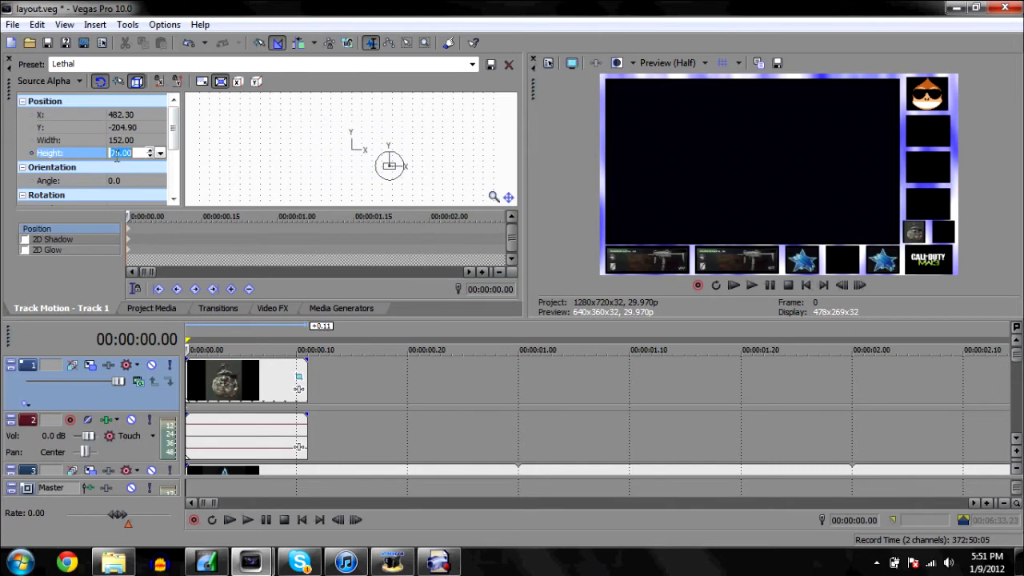
text(74)
key(Return)
click(572, 63)
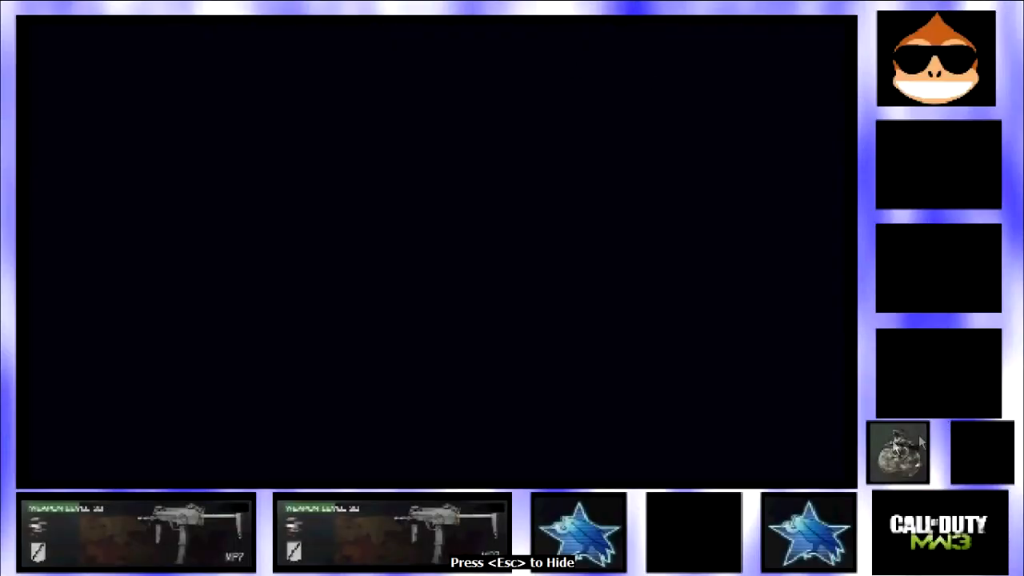
key(Escape)
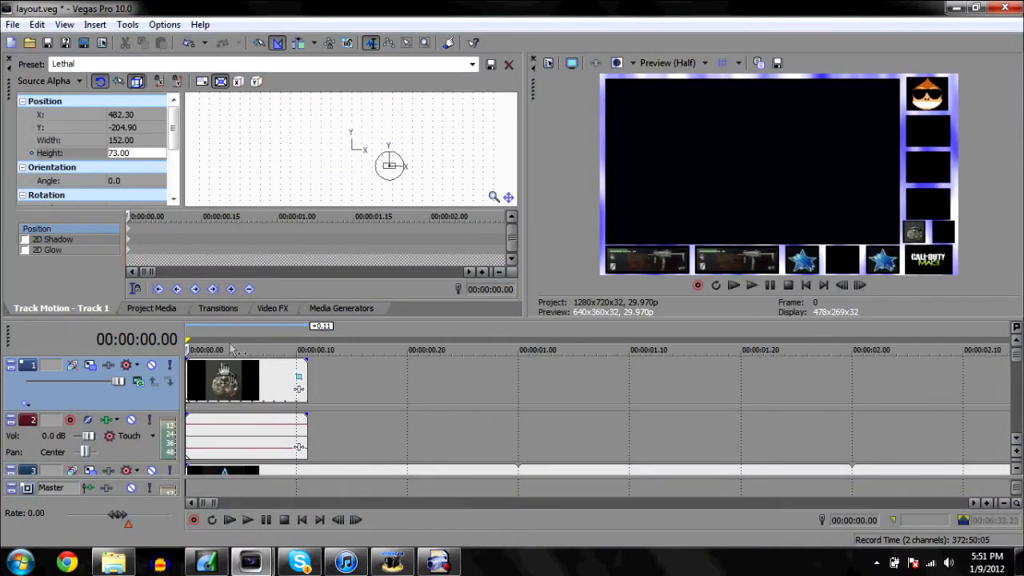
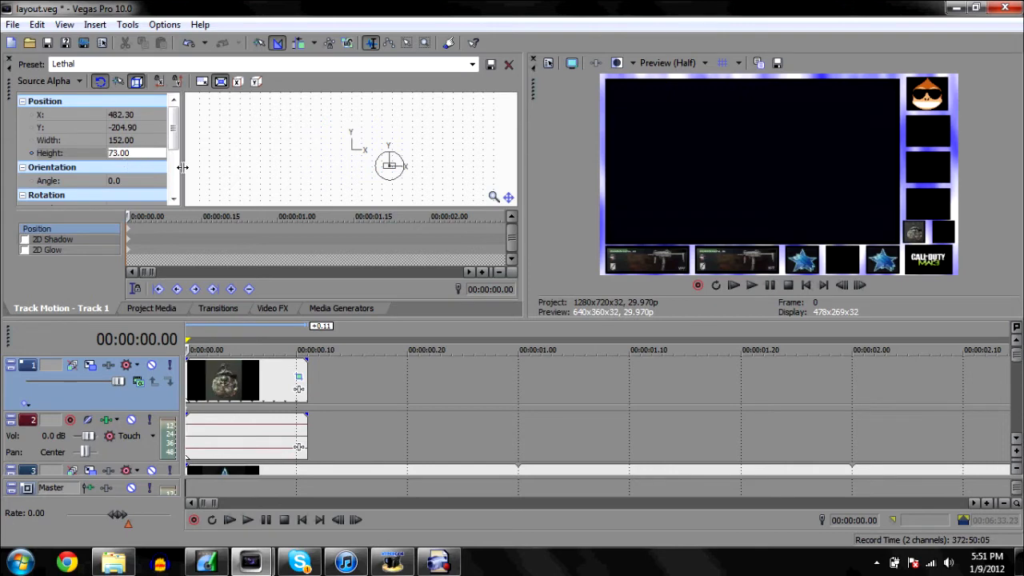
- Insert a new video track above the others and add BLASTOISE.mp4 from the Videos library at the timeline start
key(ctrl+shift+q)
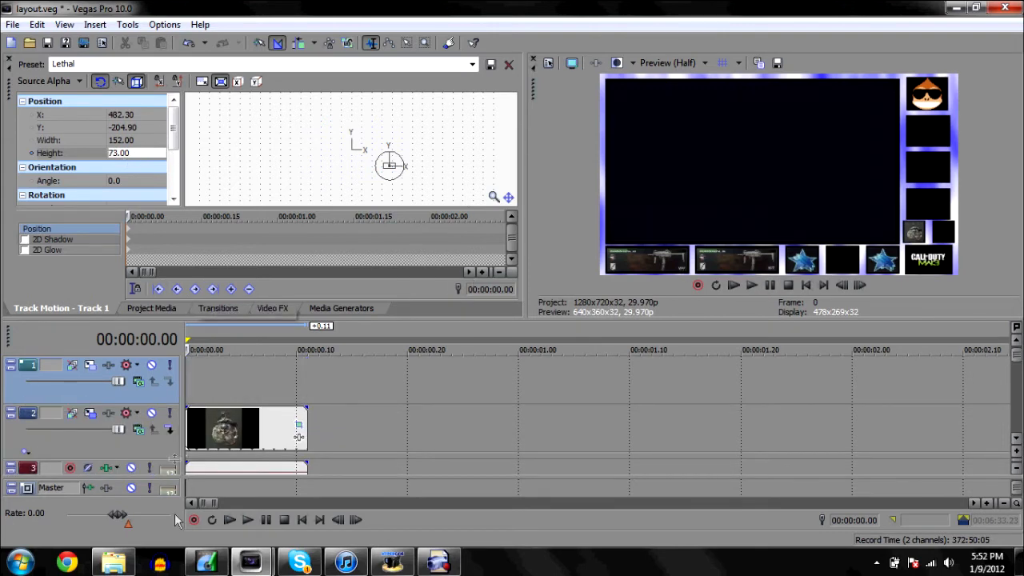
click(168, 309)
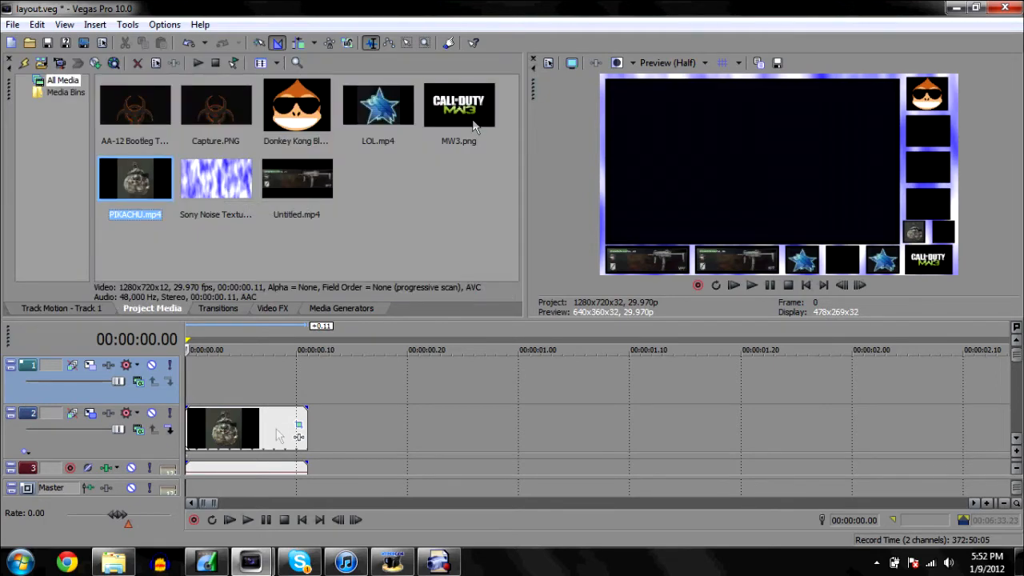
click(112, 562)
drag(334, 189, 208, 385)
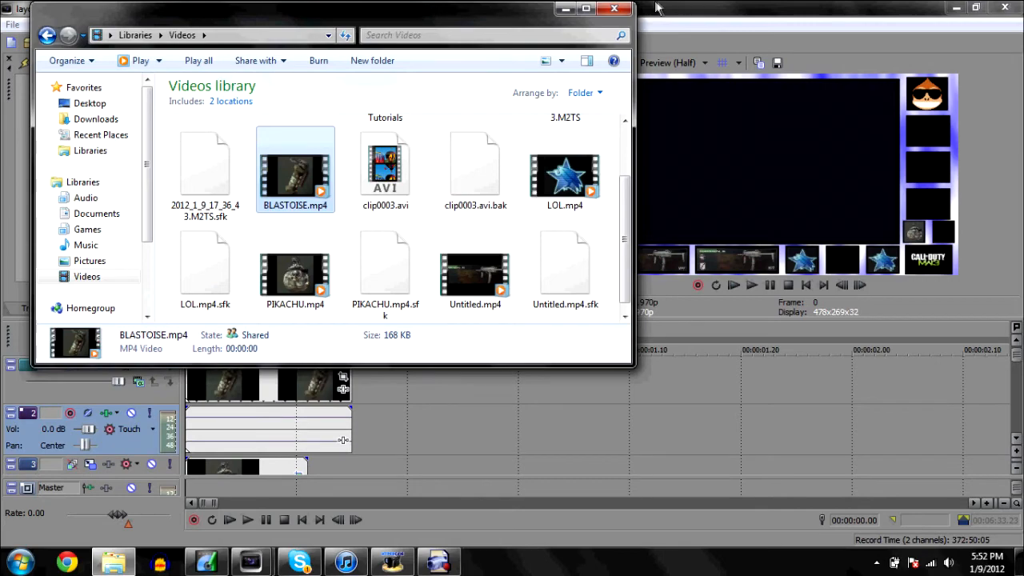
click(565, 8)
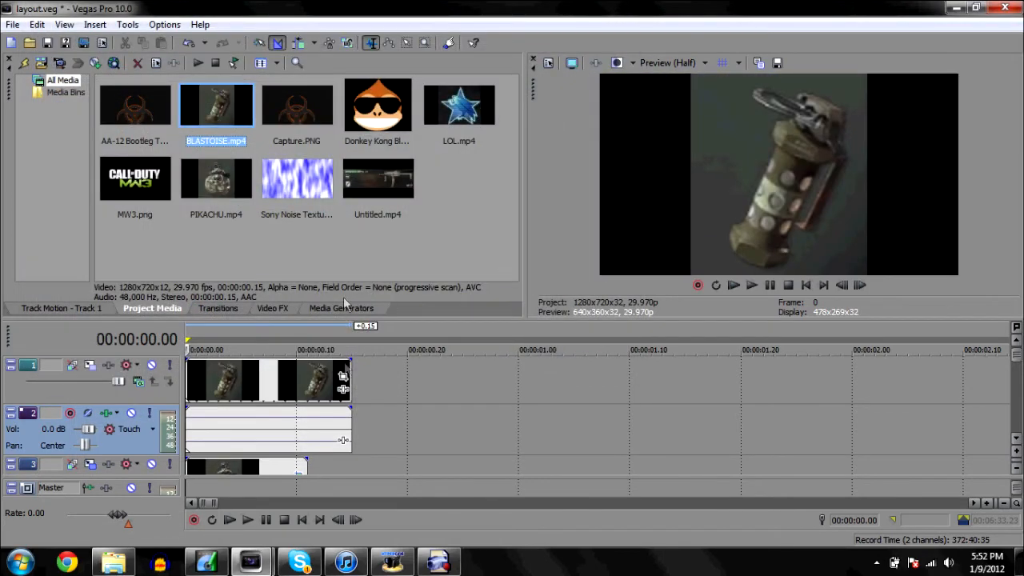
- Crop the black sides off the BLASTOISE clip with Event Pan/Crop, narrowing the frame to about 615 pixels wide
click(343, 376)
drag(678, 403, 563, 404)
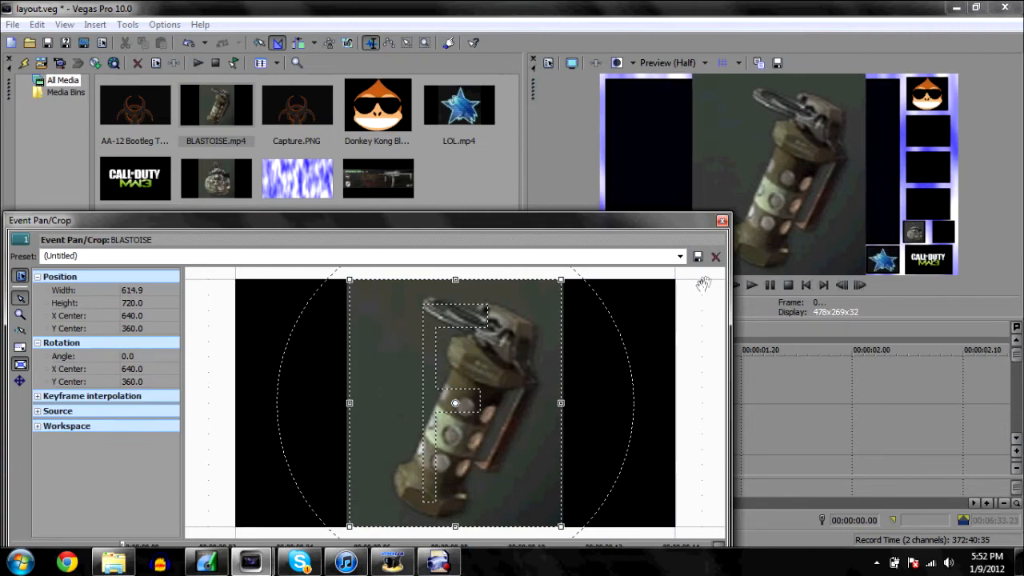
click(722, 220)
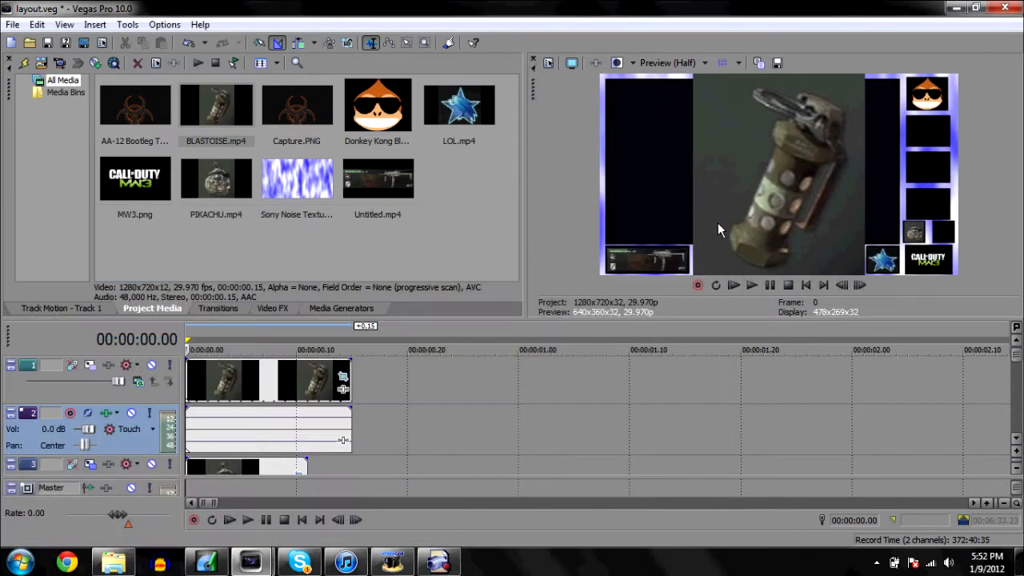
- Apply the Tactical track motion preset to the BLASTOISE track and check the layout in the full-screen preview
click(81, 369)
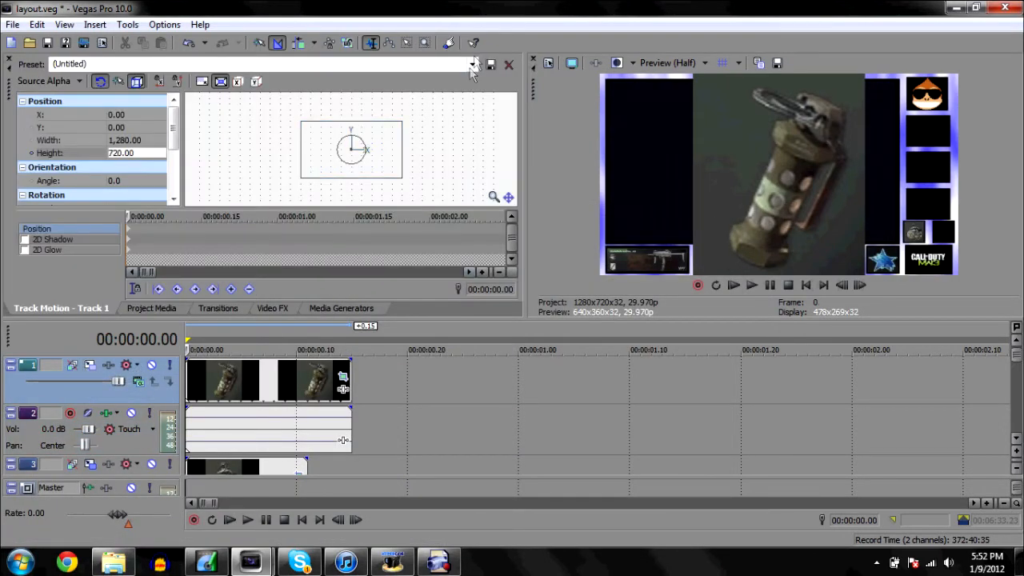
click(472, 65)
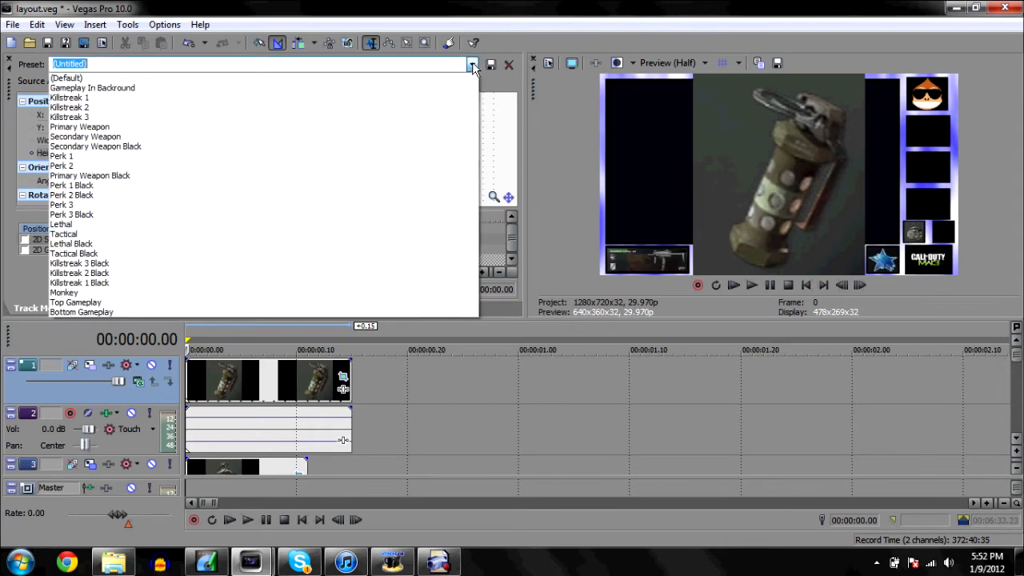
click(374, 234)
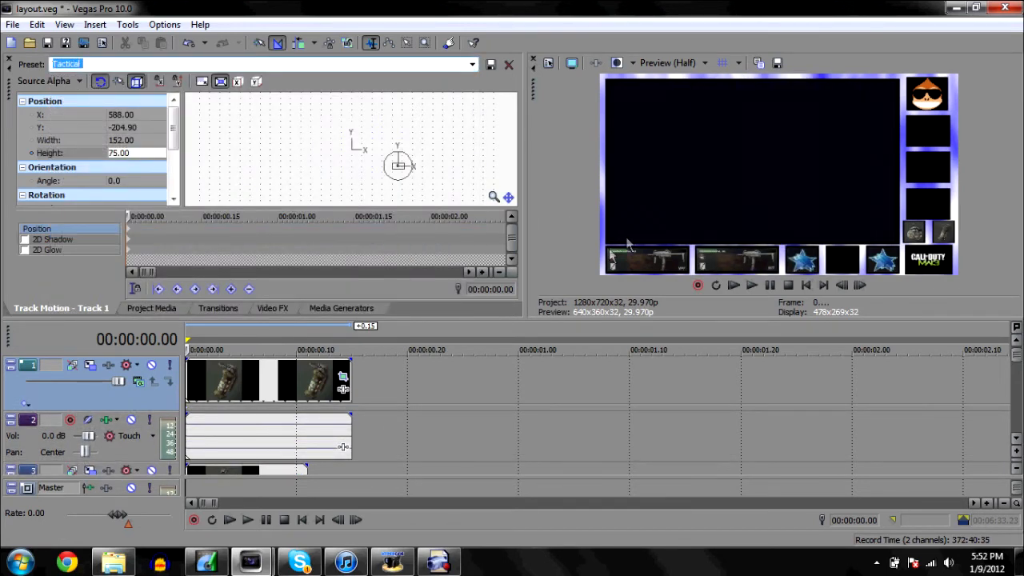
click(571, 62)
key(Escape)
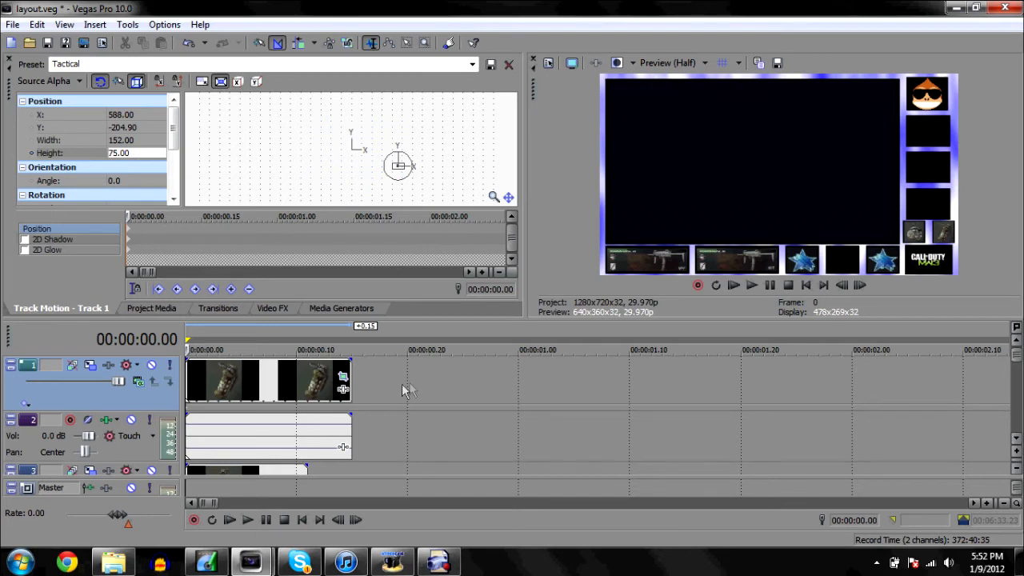
- Insert three empty video tracks above the BLASTOISE track
key(ctrl+shift+q)
key(ctrl+shift+q)
key(ctrl+shift+q)
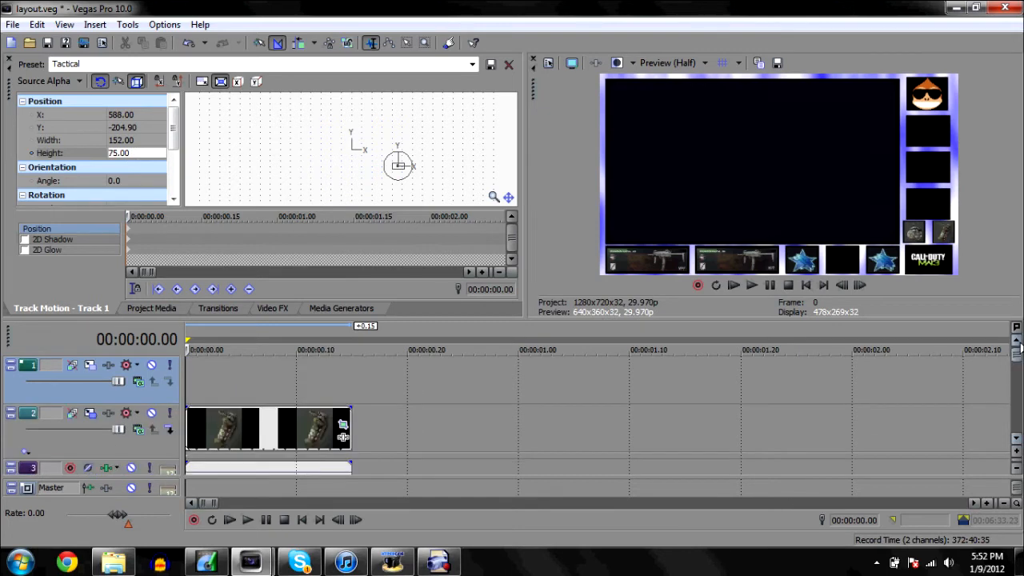
click(1016, 438)
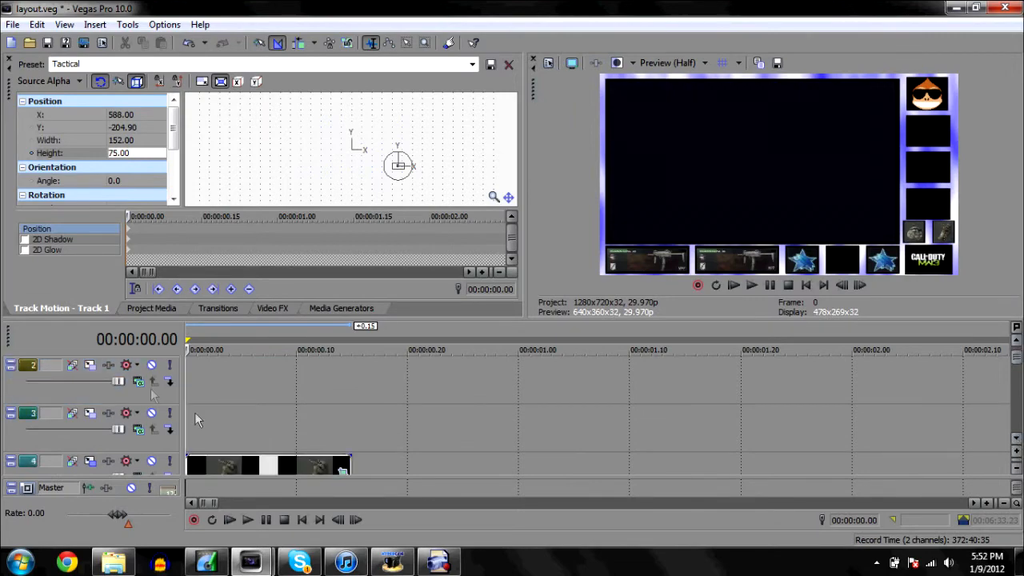
- Switch to the Untitled project holding the source footage
click(116, 565)
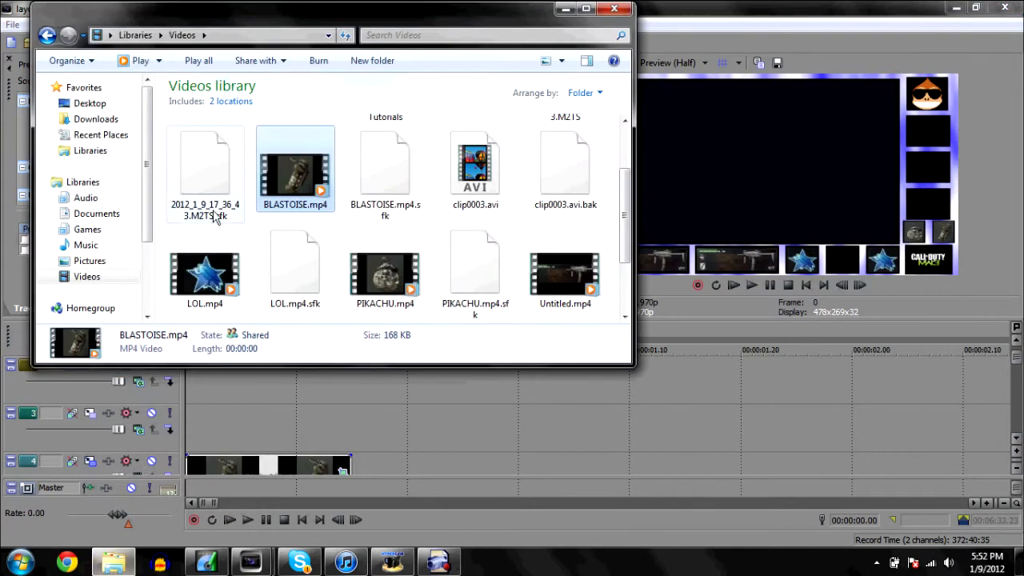
click(564, 9)
mouse_move(250, 563)
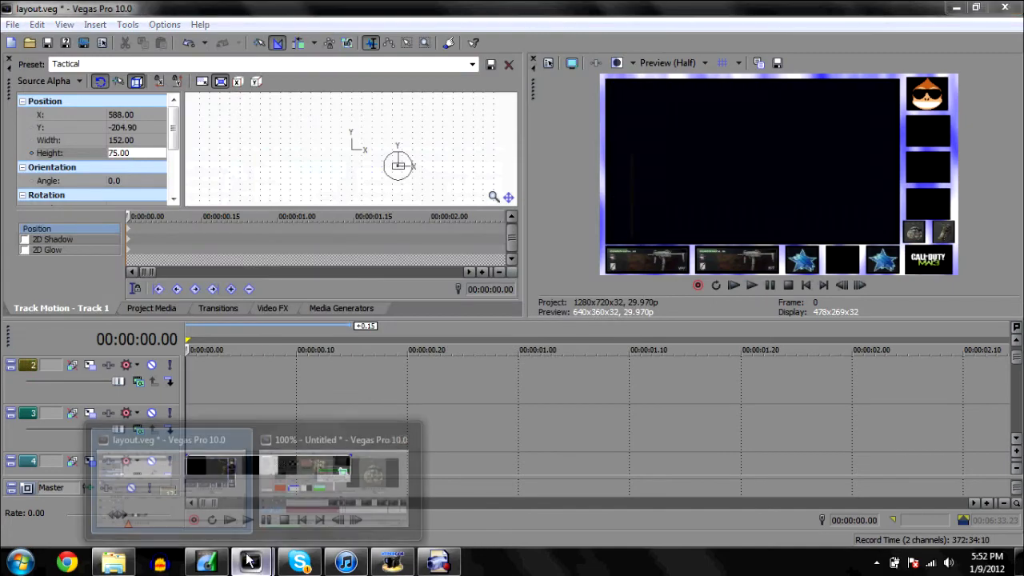
click(290, 495)
click(590, 223)
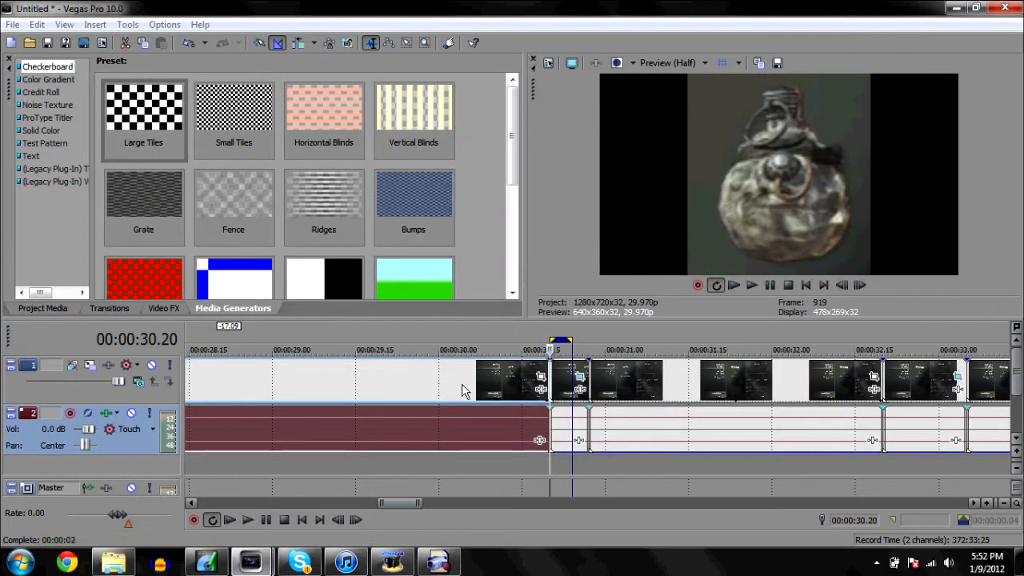
- Delete the already used footage and grenade segments before 00:00:33 from the timeline
key(Delete)
click(563, 384)
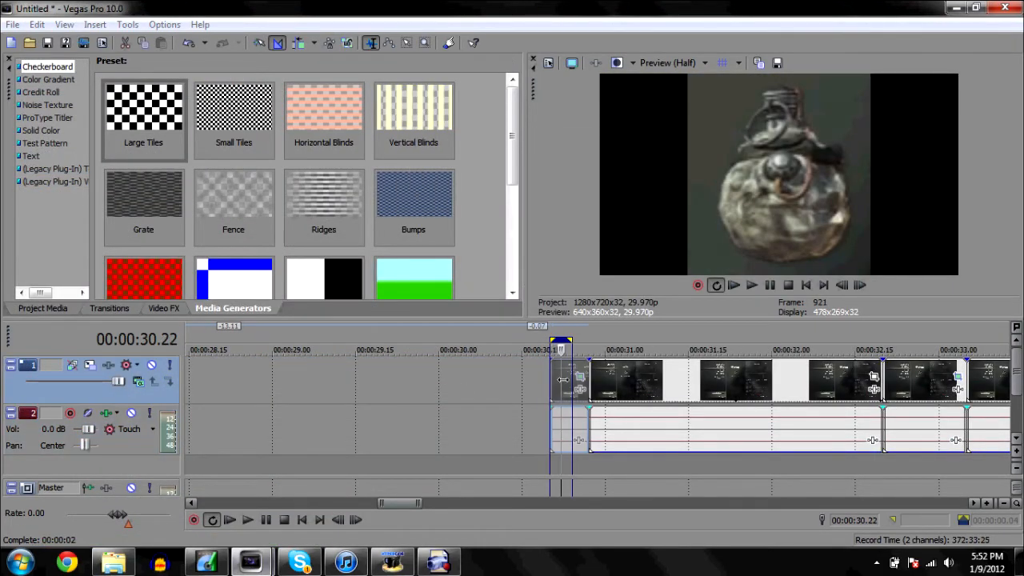
key(Delete)
click(888, 408)
click(843, 385)
key(Delete)
click(884, 386)
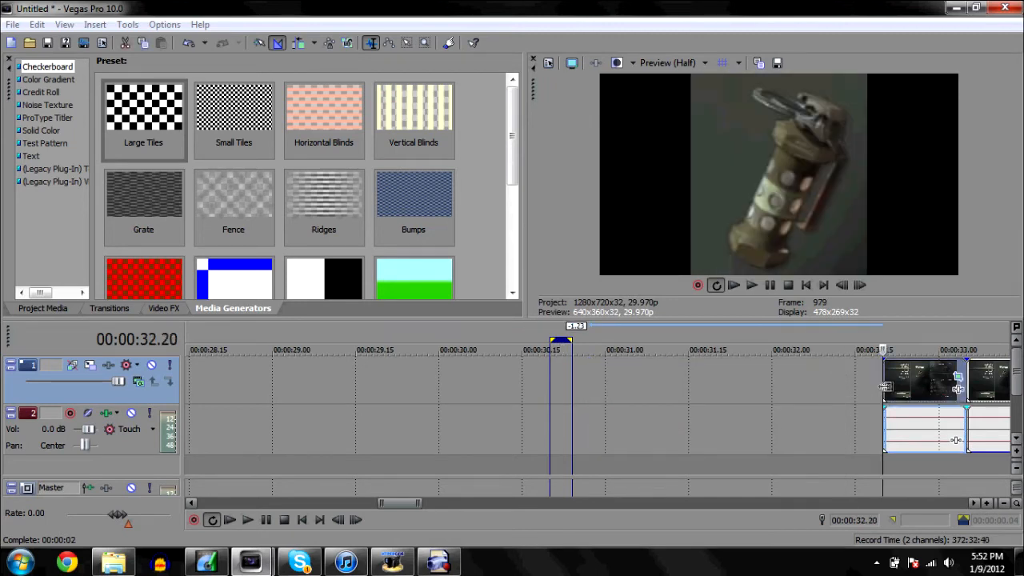
key(Delete)
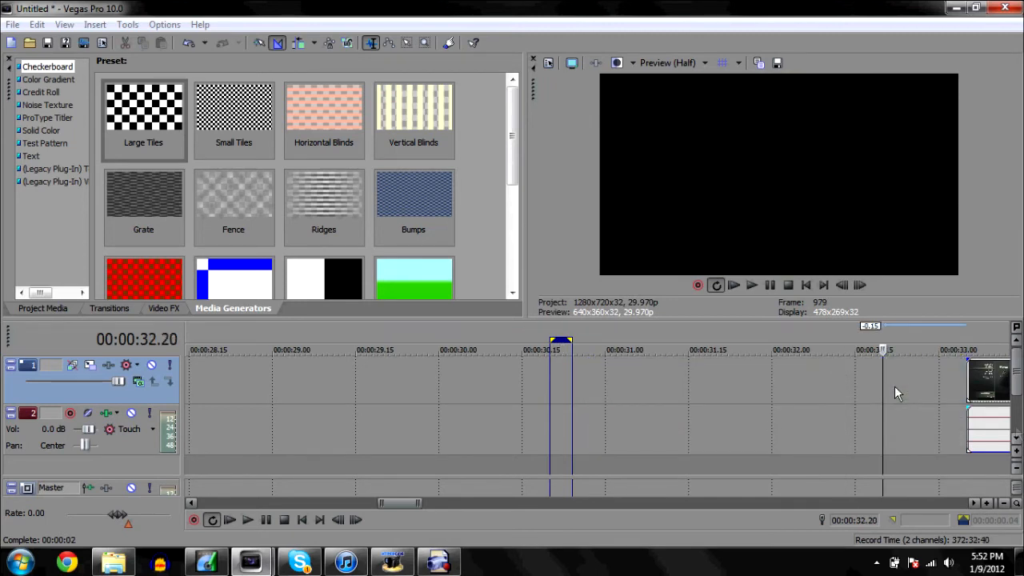
- Split the remaining footage at 00:00:39.24 and 00:00:40.01 to isolate a short Predator Missile segment
click(1006, 504)
click(471, 386)
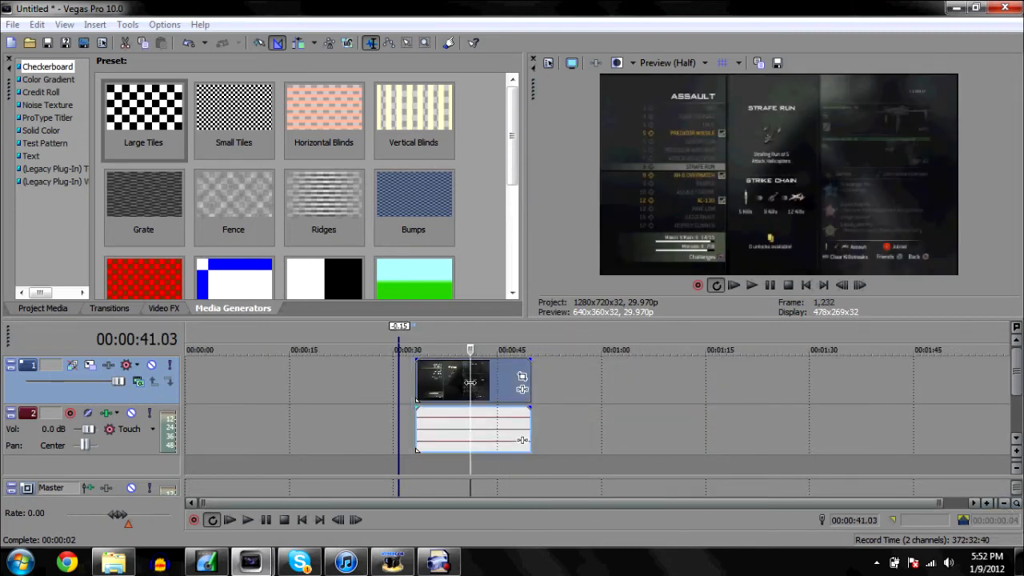
click(451, 383)
click(461, 390)
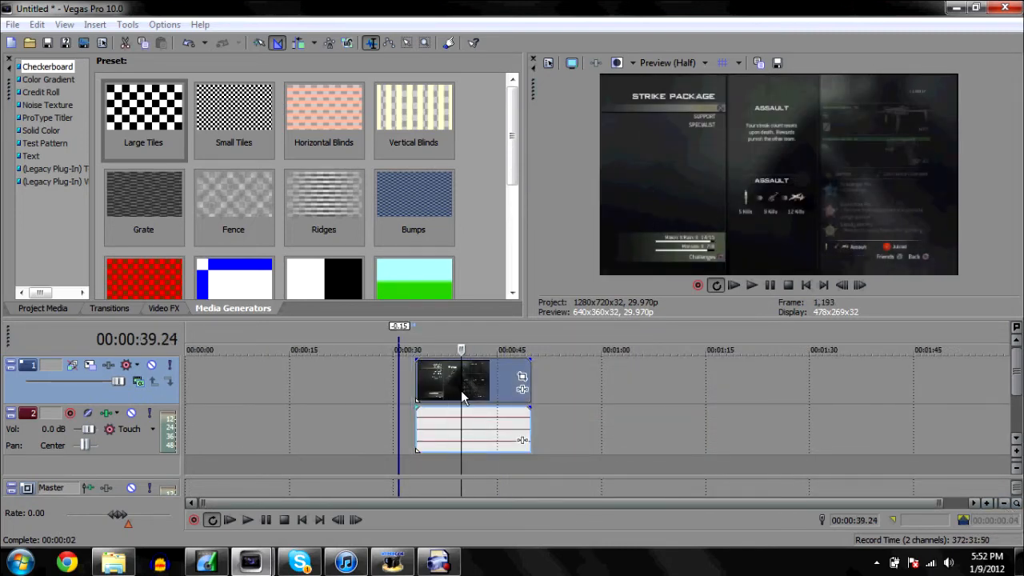
key(s)
click(860, 285)
click(860, 285)
click(860, 286)
- Set the loop region to span exactly the isolated Predator Missile segment
click(988, 502)
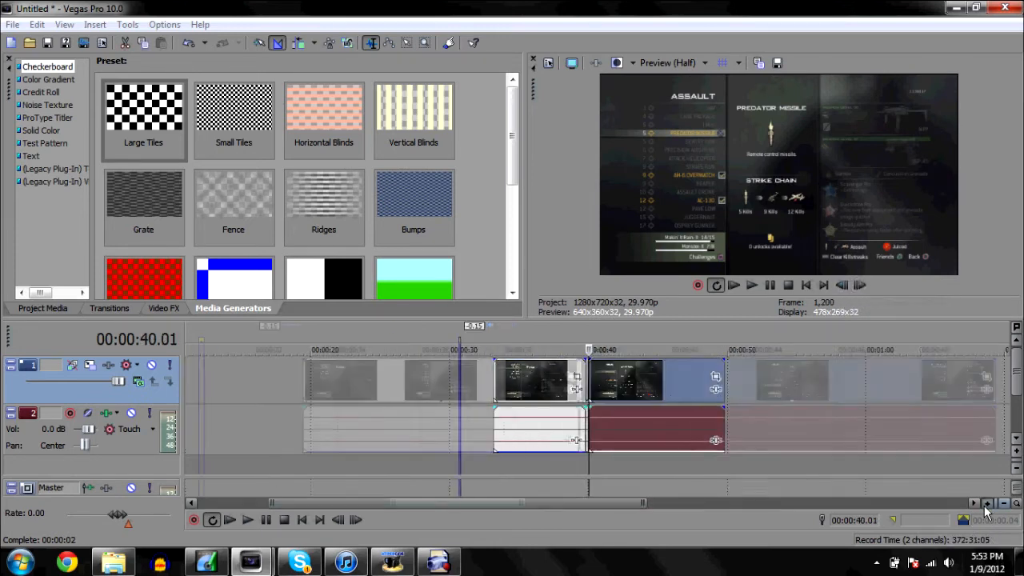
click(987, 502)
double_click(563, 422)
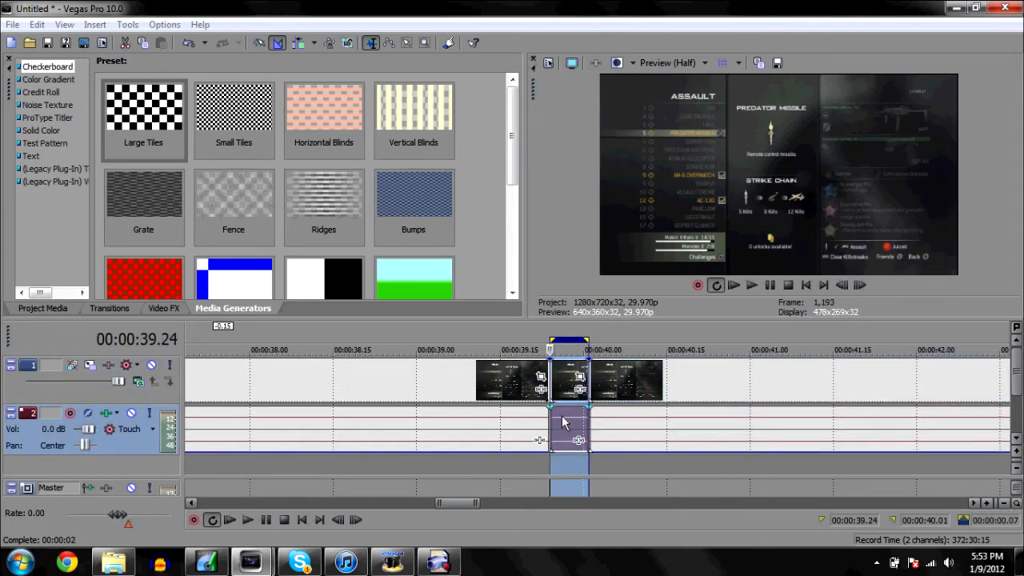
- Crop the segment to the Predator Missile icon with Event Pan/Crop, framing about 155 by 107 pixels centred near X 609, Y 213
click(579, 376)
drag(451, 400, 440, 356)
drag(458, 398, 447, 349)
drag(445, 477, 445, 375)
drag(663, 350, 493, 344)
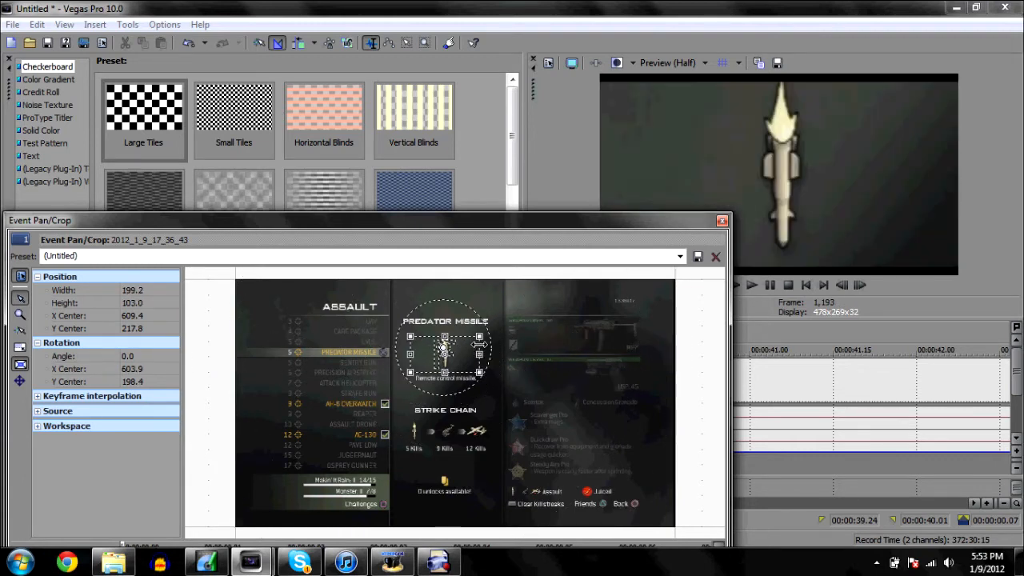
drag(445, 336, 445, 335)
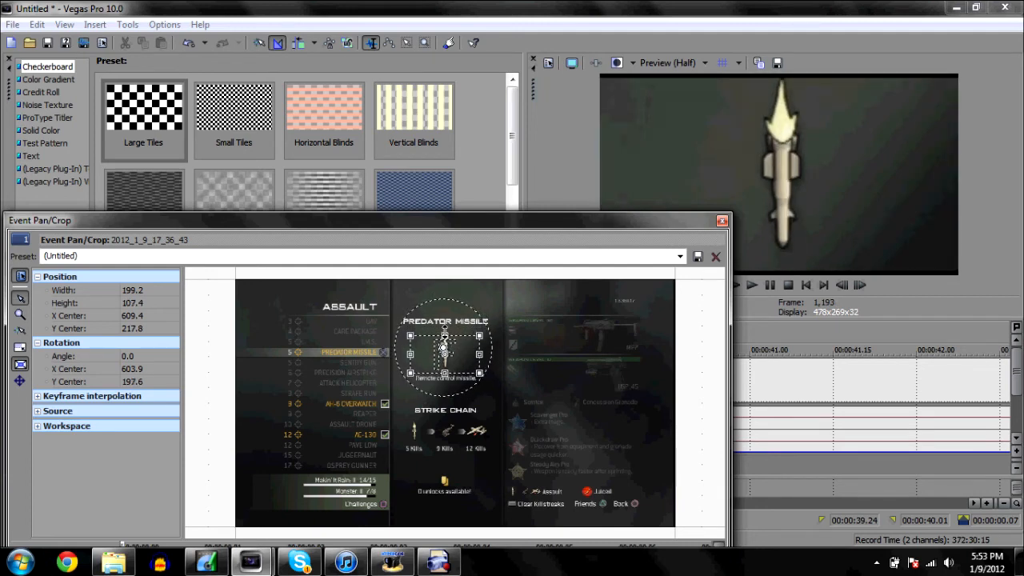
drag(445, 348, 417, 349)
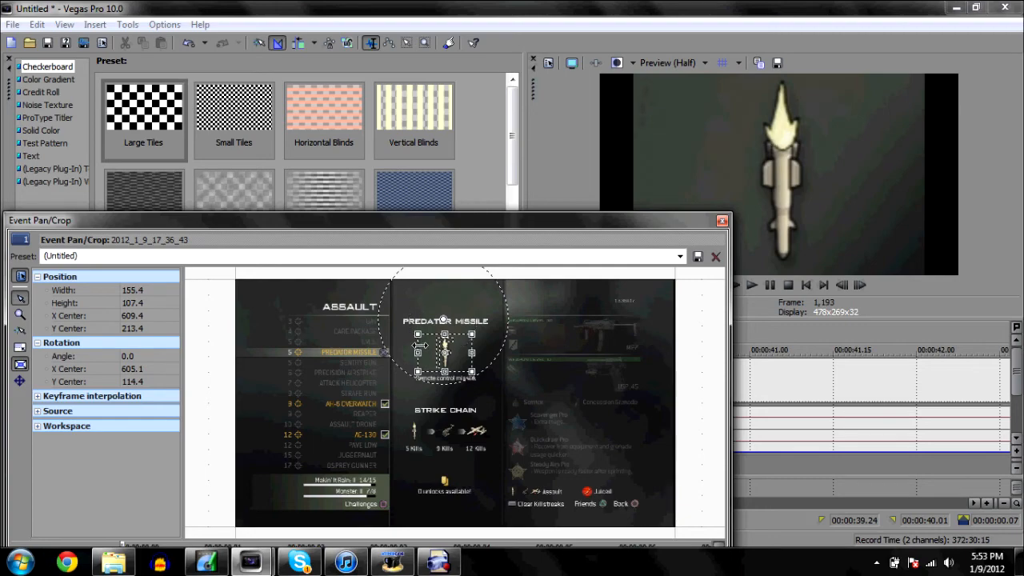
click(723, 220)
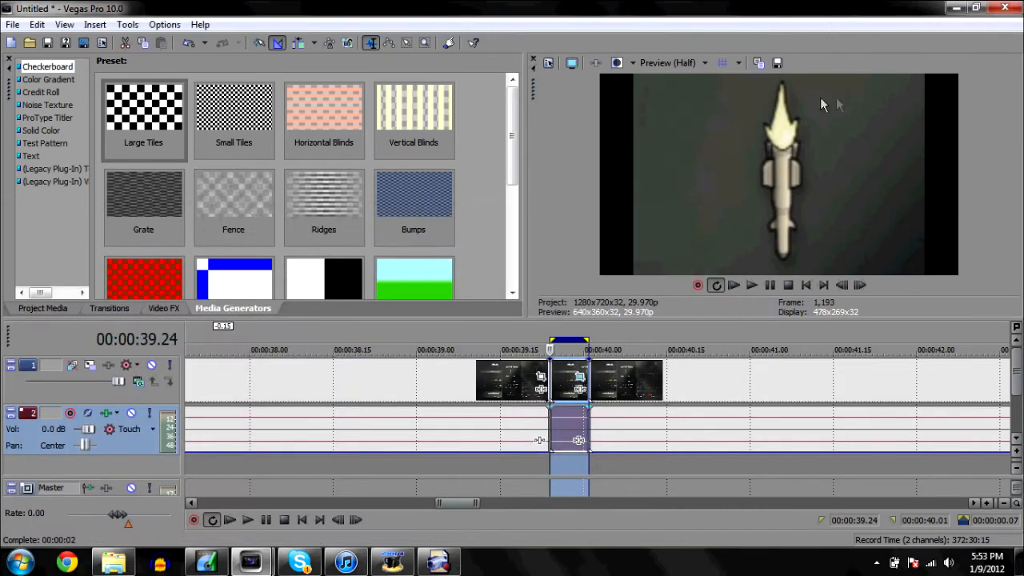
- Render the loop region with the Sony AVC HD PVR template to My Videos as SEXUAL PREDATOR.mp4
click(12, 24)
click(25, 136)
text(PREA)
key(BackSpace)
key(BackSpace)
key(BackSpace)
key(BackSpace)
text(S)
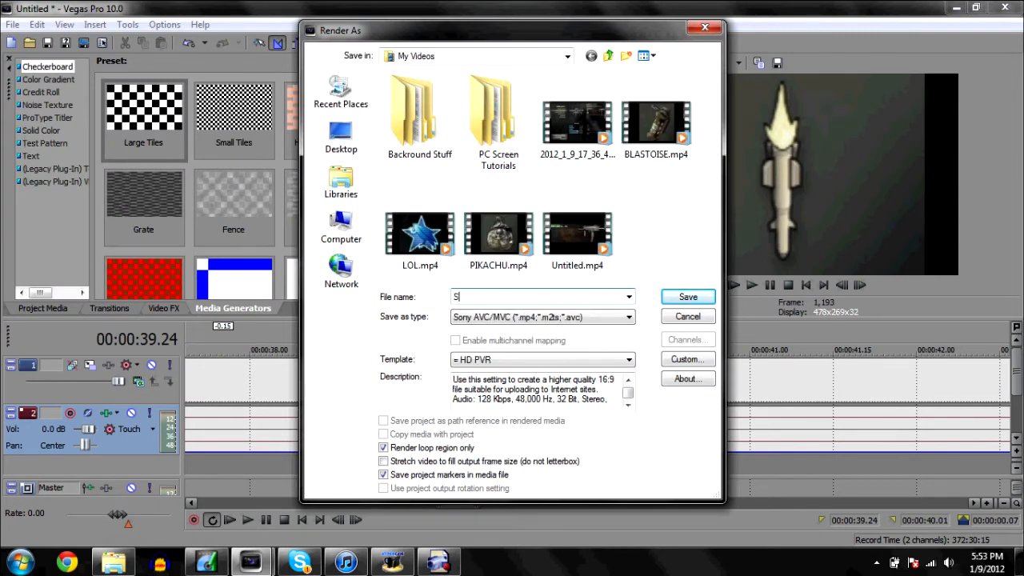
text(EXUAL PREDATOR)
key(Return)
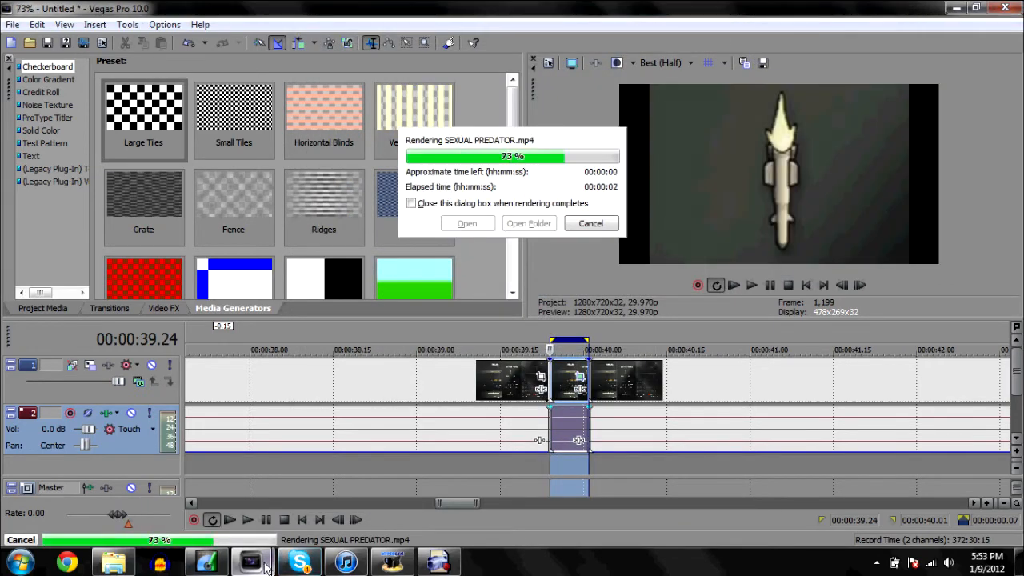
- Switch to the layout.veg project and add SEXUAL PREDATOR.mp4 from the Videos library at the start of the timeline on new tracks
mouse_move(252, 563)
click(165, 528)
click(113, 562)
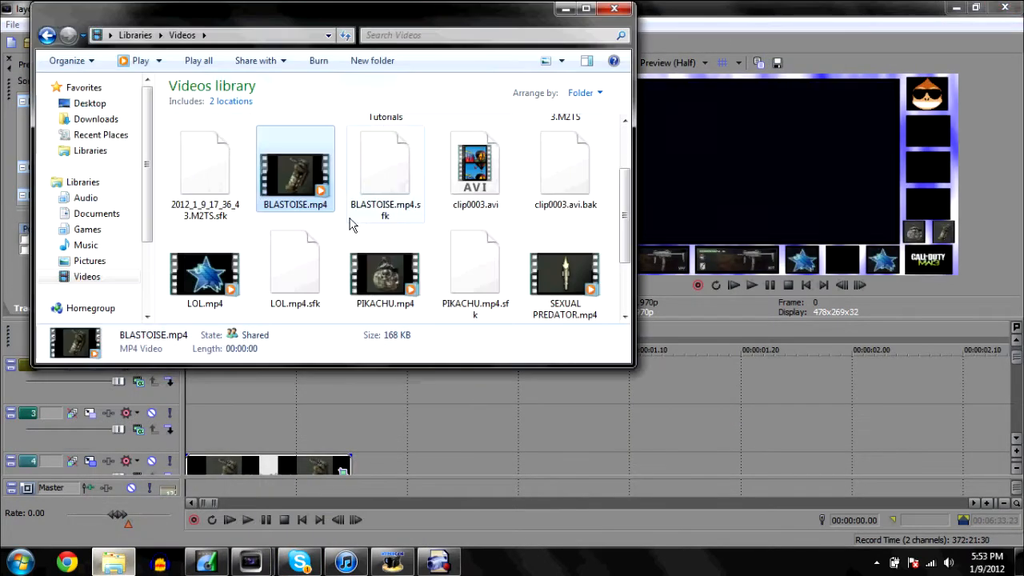
drag(569, 268, 182, 430)
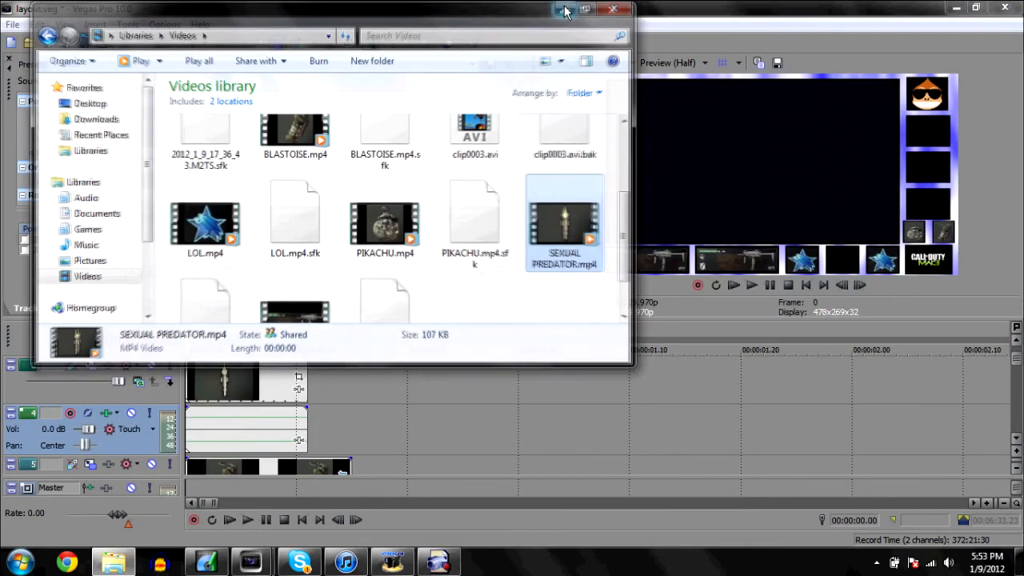
click(566, 9)
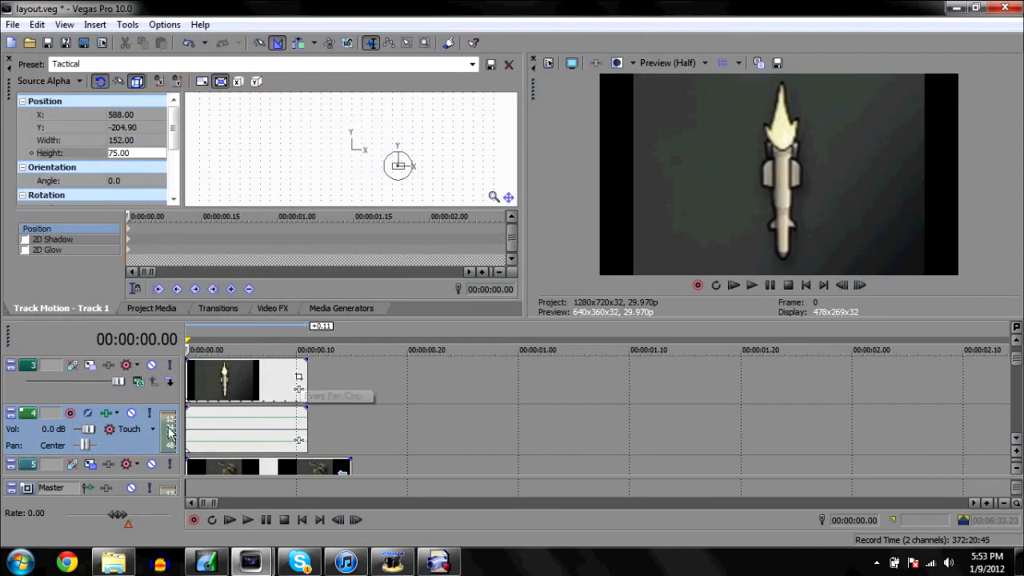
- Crop the missile clip with the Call Of Duty Pan/Crop preset, then narrow the frame to a width of about 713
click(298, 377)
click(679, 256)
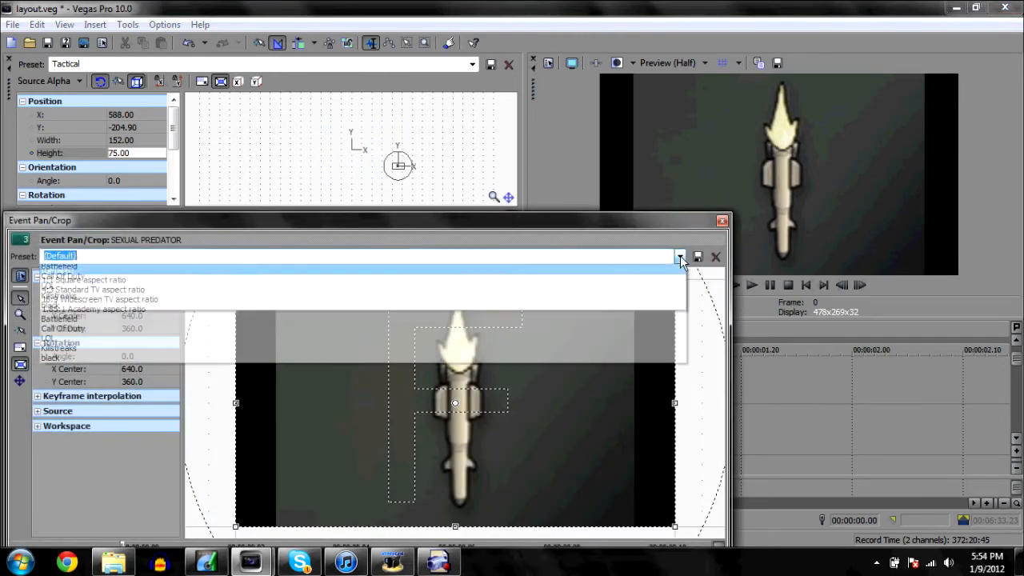
click(655, 327)
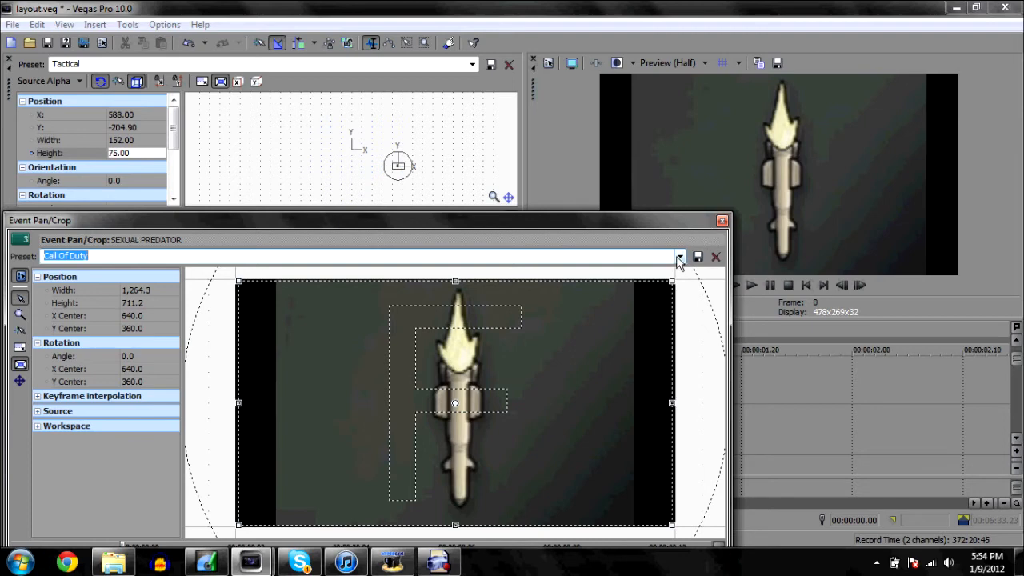
drag(672, 397, 564, 412)
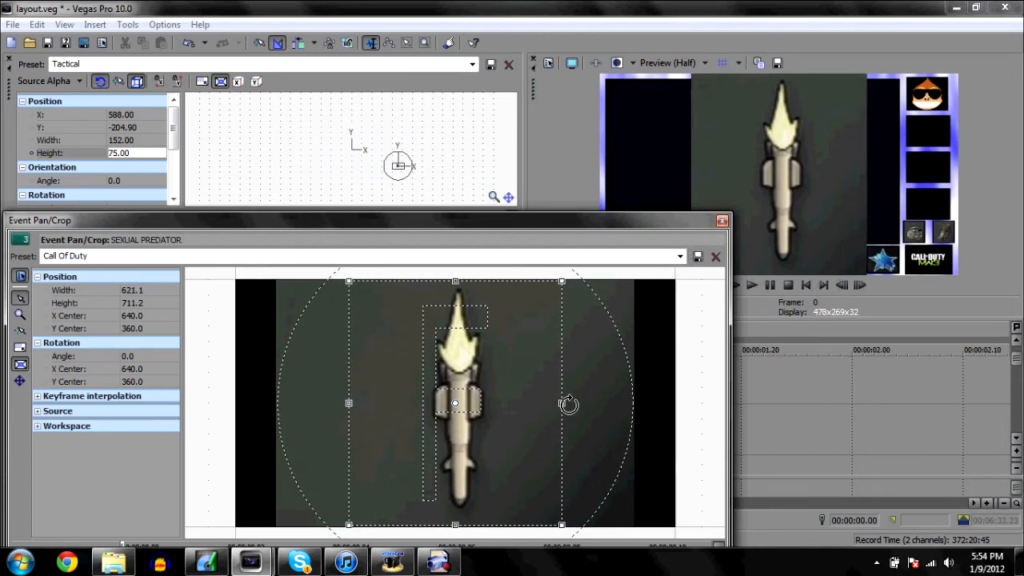
drag(562, 402, 578, 403)
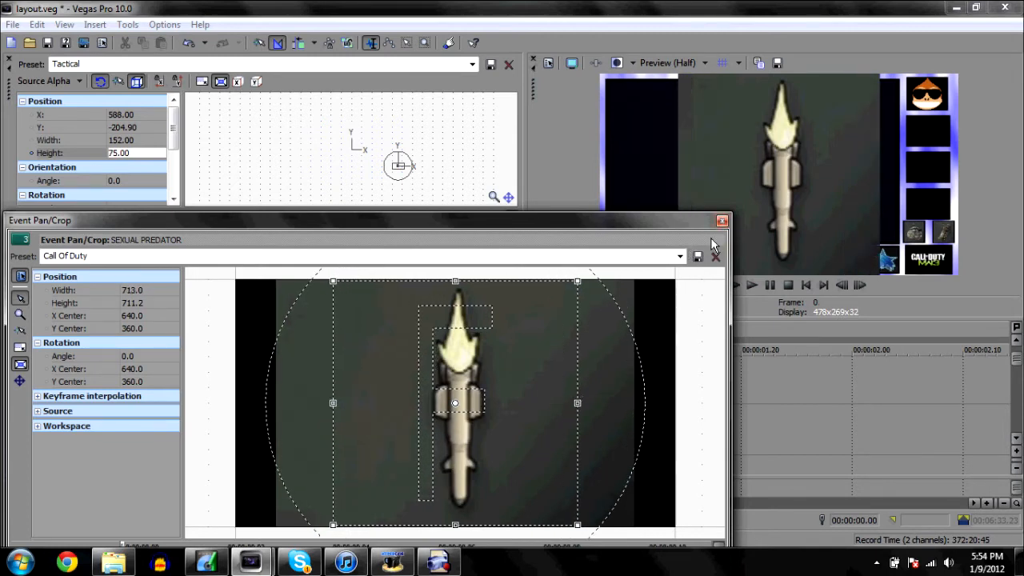
click(721, 223)
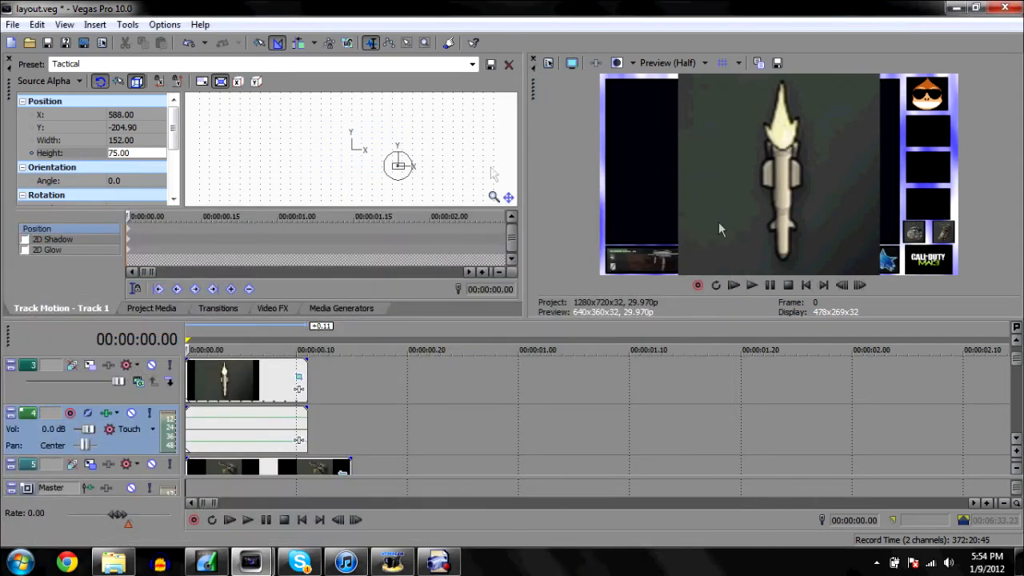
- Apply the Killstreak 1 track motion preset to the missile clip's track and check the layout in the full-screen preview
click(92, 365)
click(473, 64)
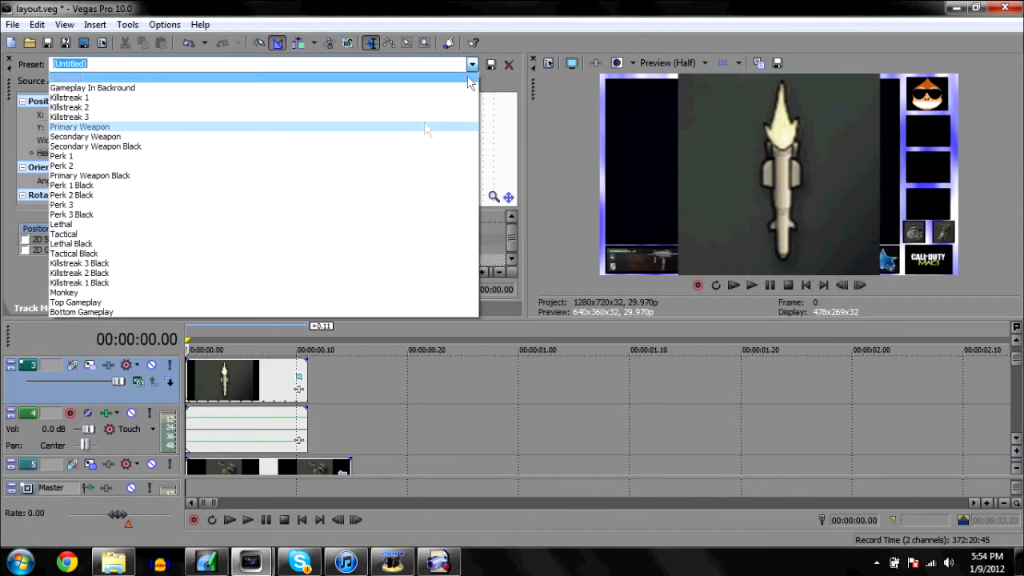
click(373, 97)
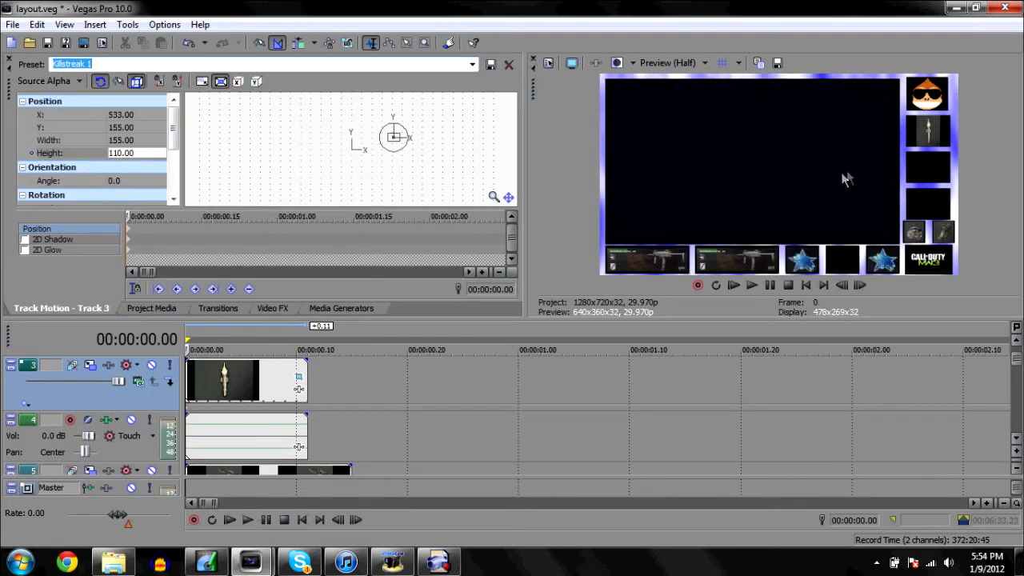
click(569, 64)
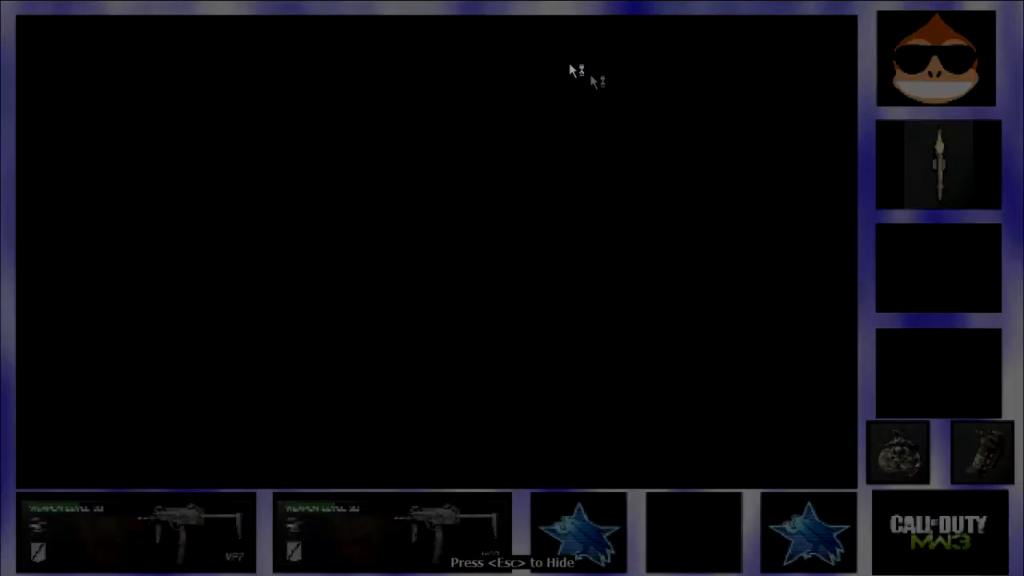
key(Escape)
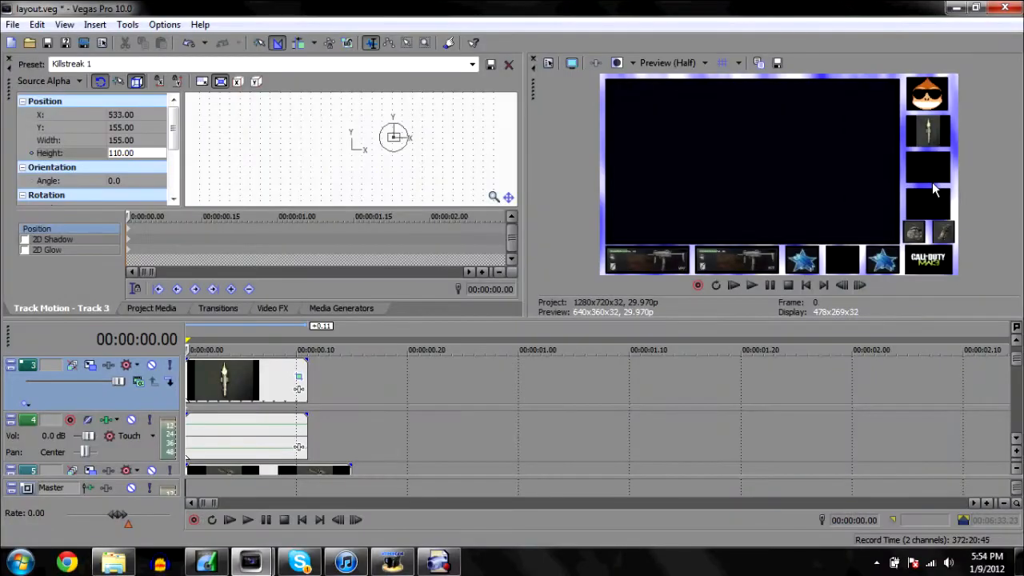
- Set the missile track's motion width to 250 and height to 100, then check the fit in the full-screen preview
click(91, 365)
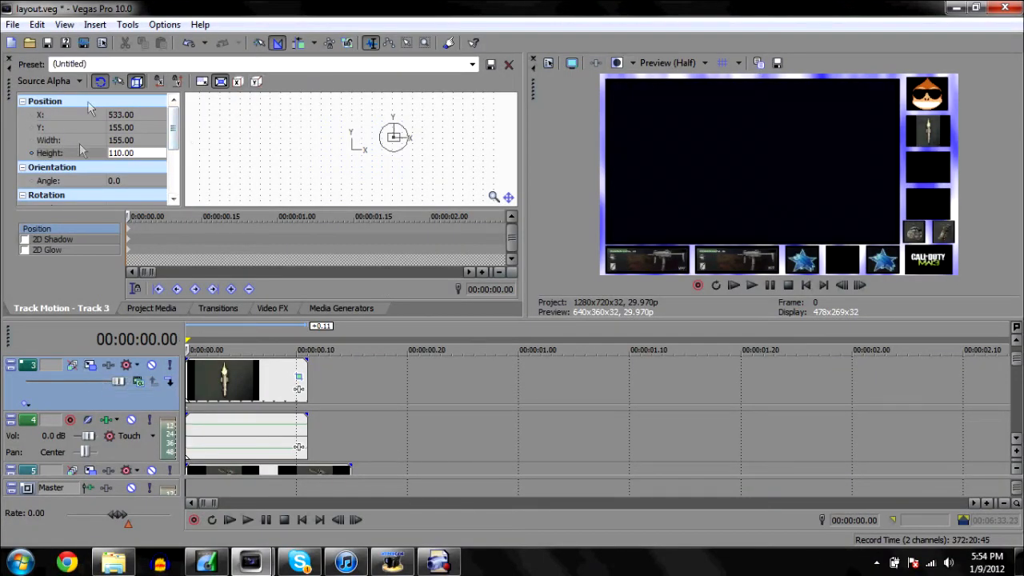
click(122, 141)
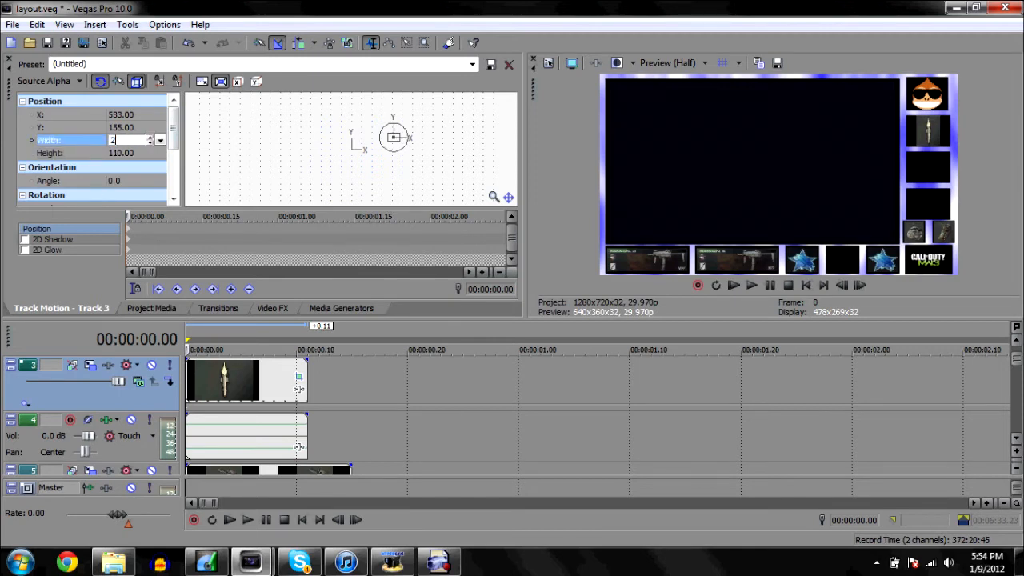
key(Return)
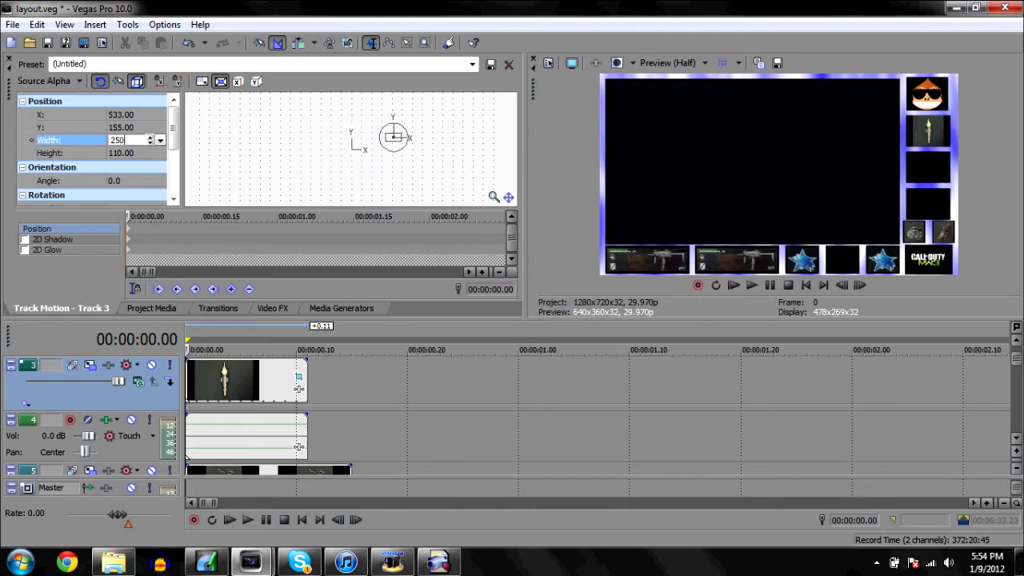
key(Return)
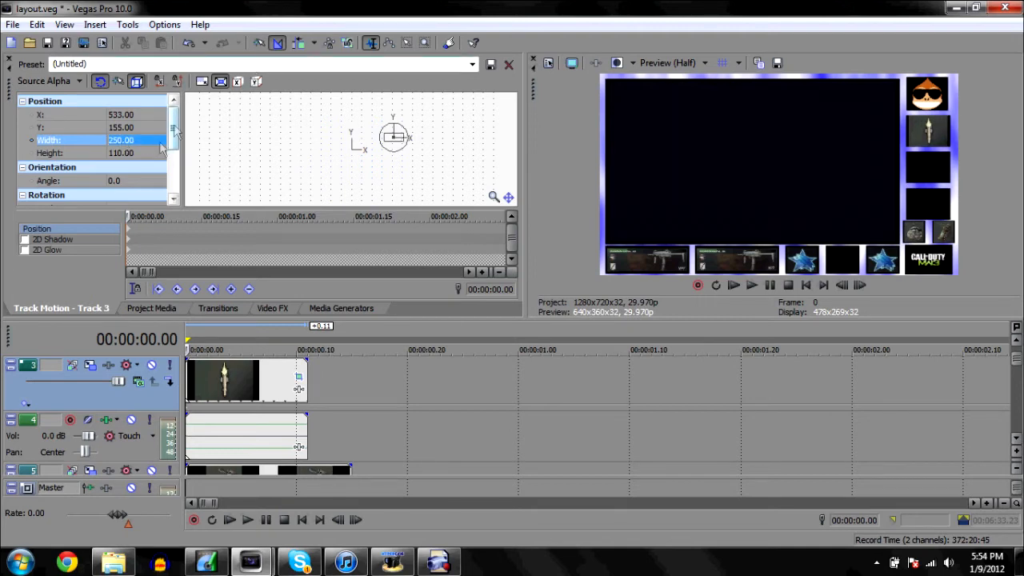
click(116, 156)
text(100)
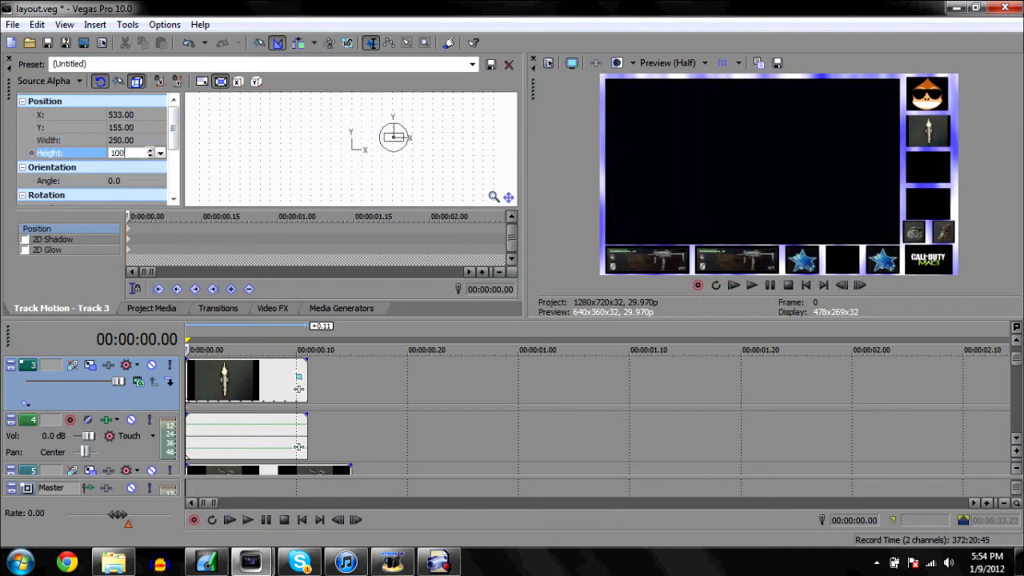
click(547, 63)
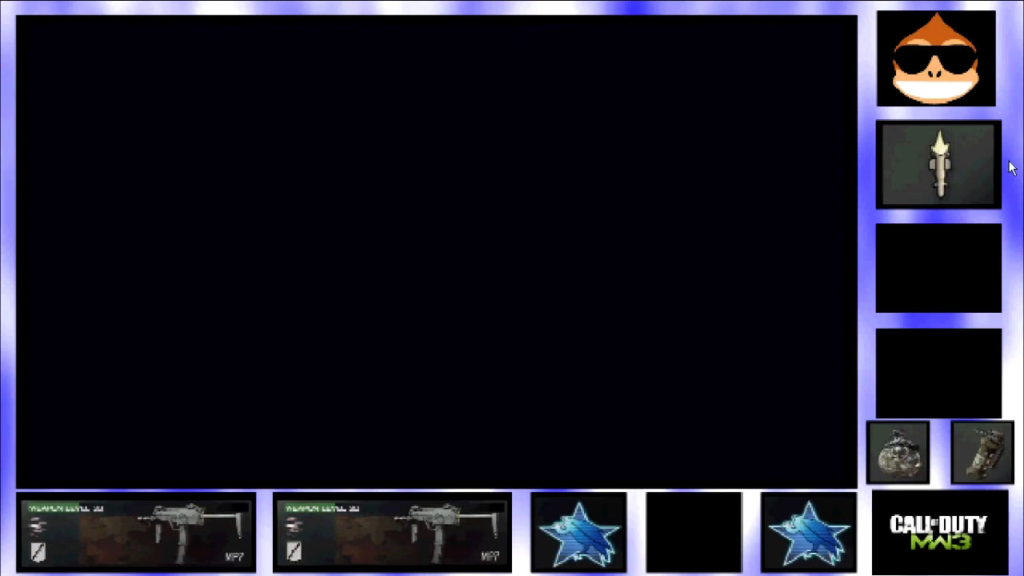
key(Escape)
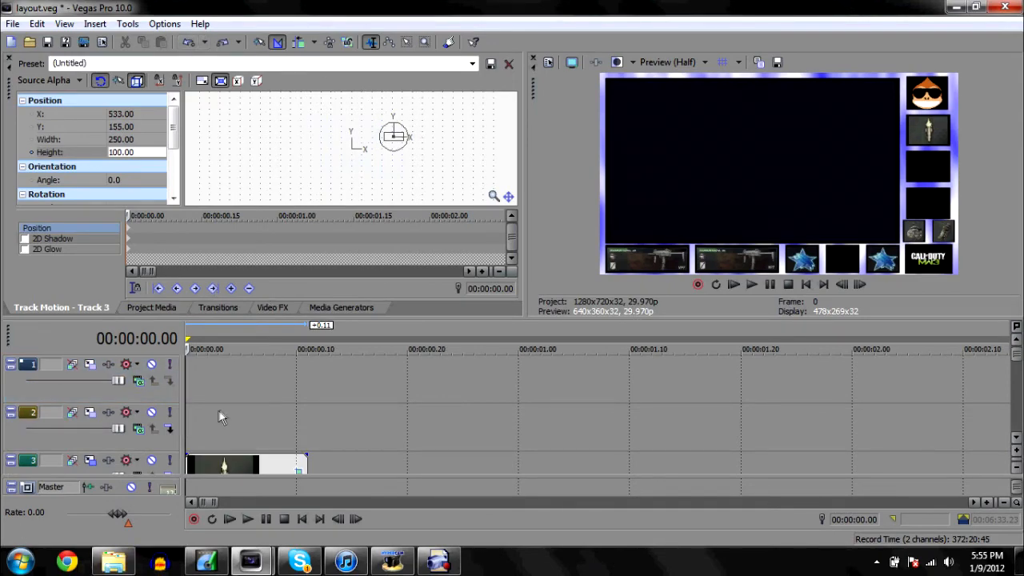
- Add AH-6 Overwatch.mp4 from the Backround Stuff Killstreaks folder at the start of the timeline, above the missile track
click(112, 562)
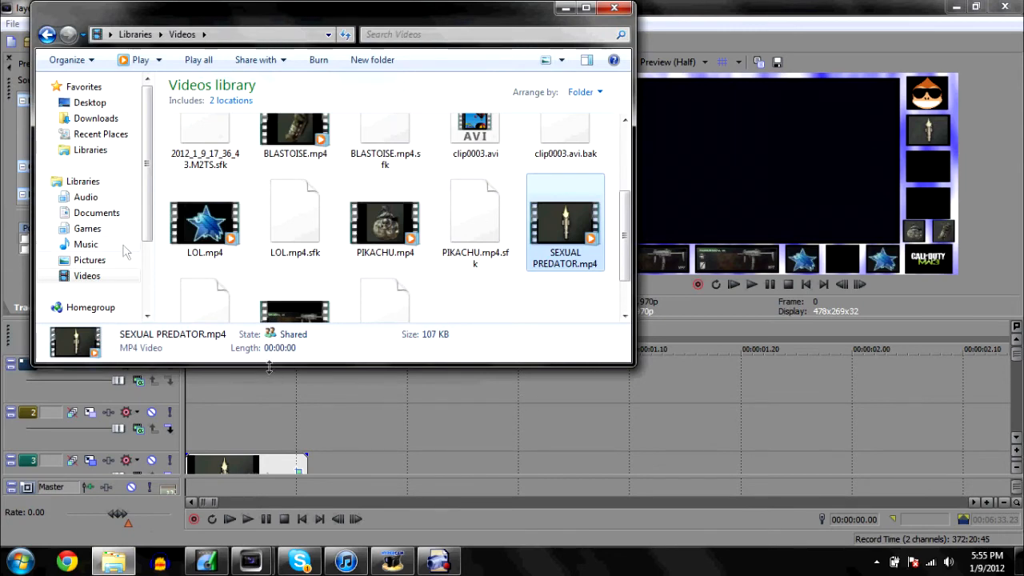
click(102, 275)
click(47, 33)
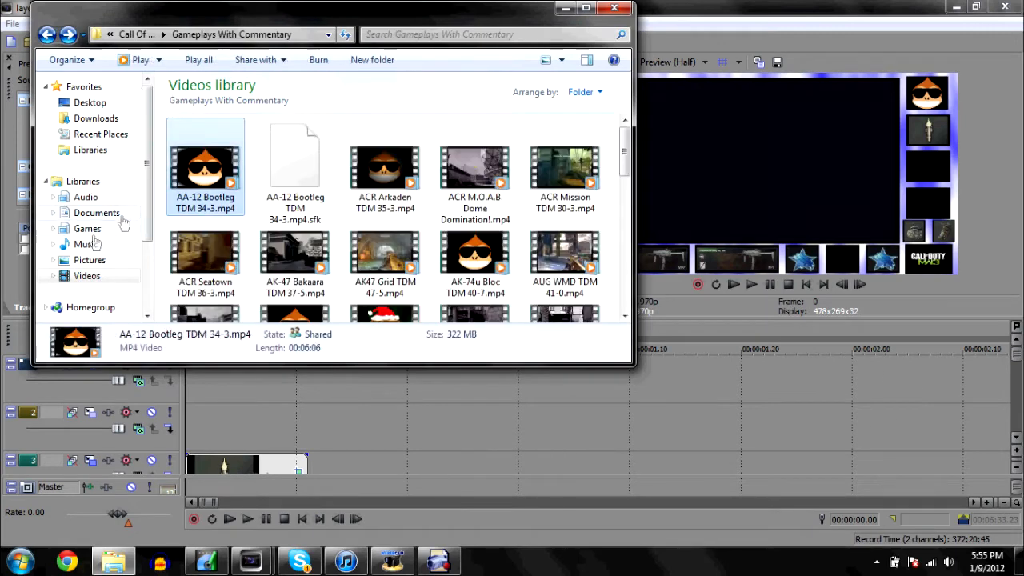
click(88, 276)
double_click(235, 140)
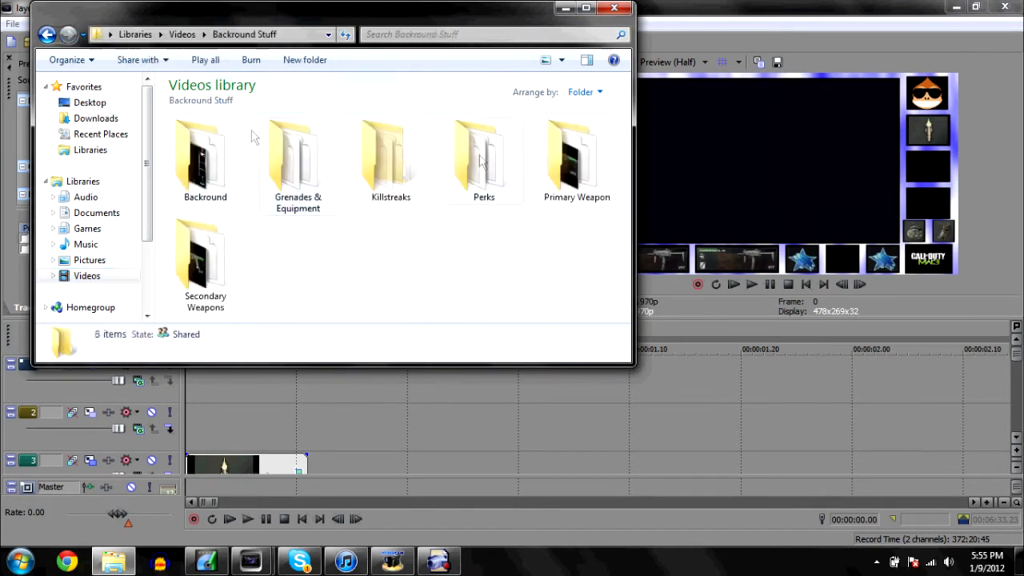
double_click(373, 164)
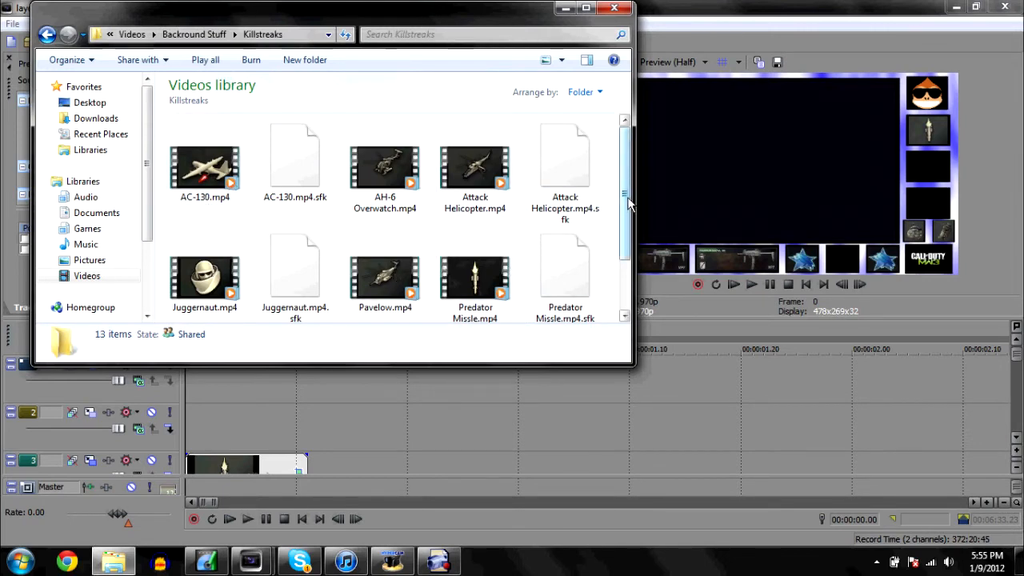
click(470, 178)
drag(384, 170, 189, 429)
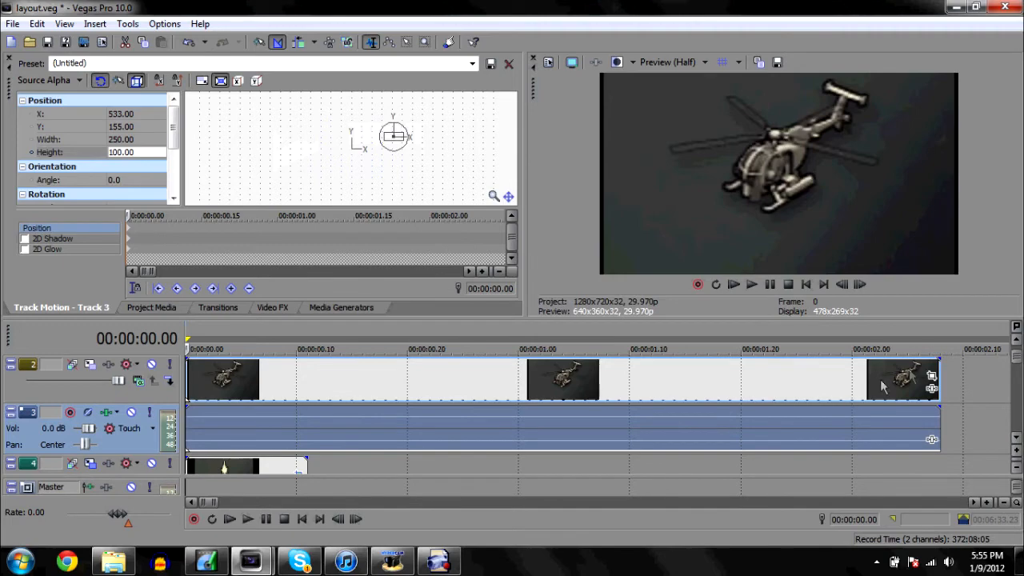
- Crop the AH-6 Overwatch clip around the helicopter to about 812 by 519, centred near X 644, Y 262
click(931, 375)
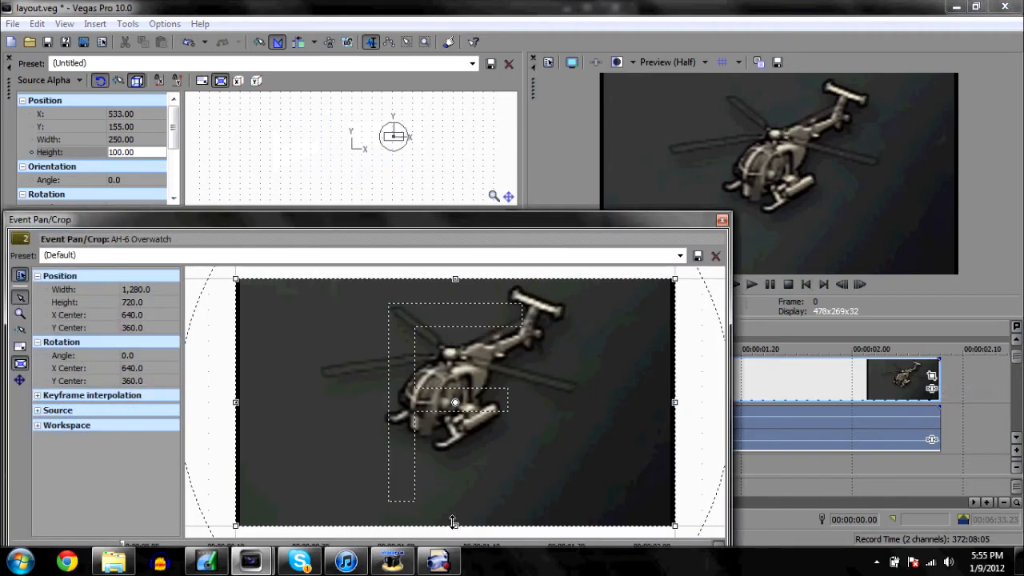
drag(452, 521, 455, 491)
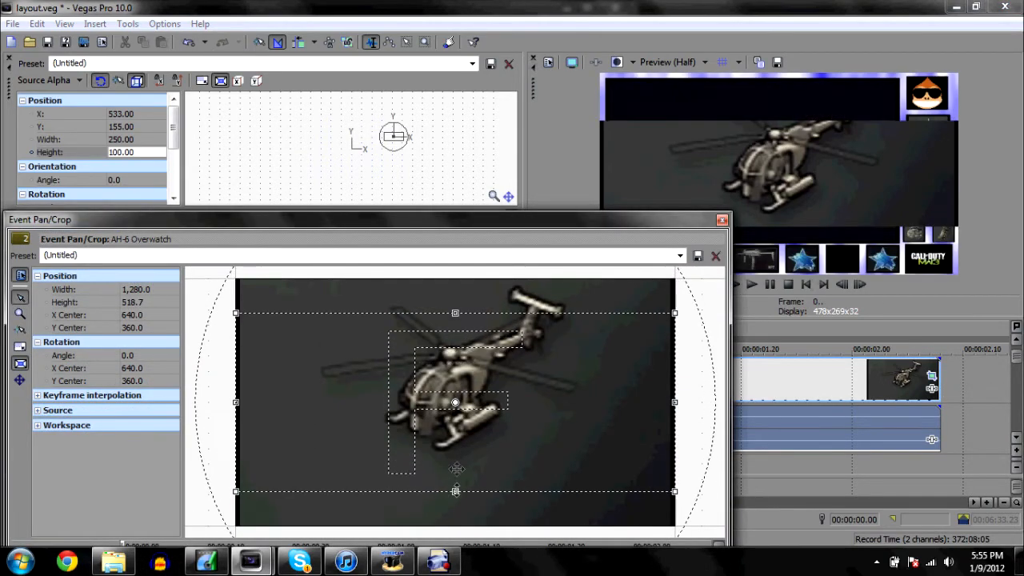
drag(456, 468, 459, 415)
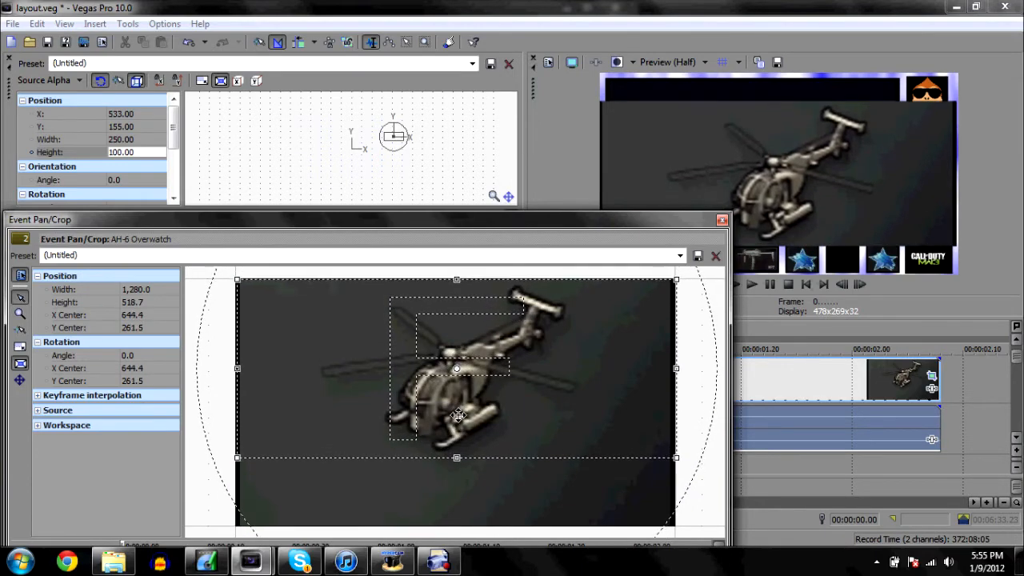
drag(676, 368, 594, 370)
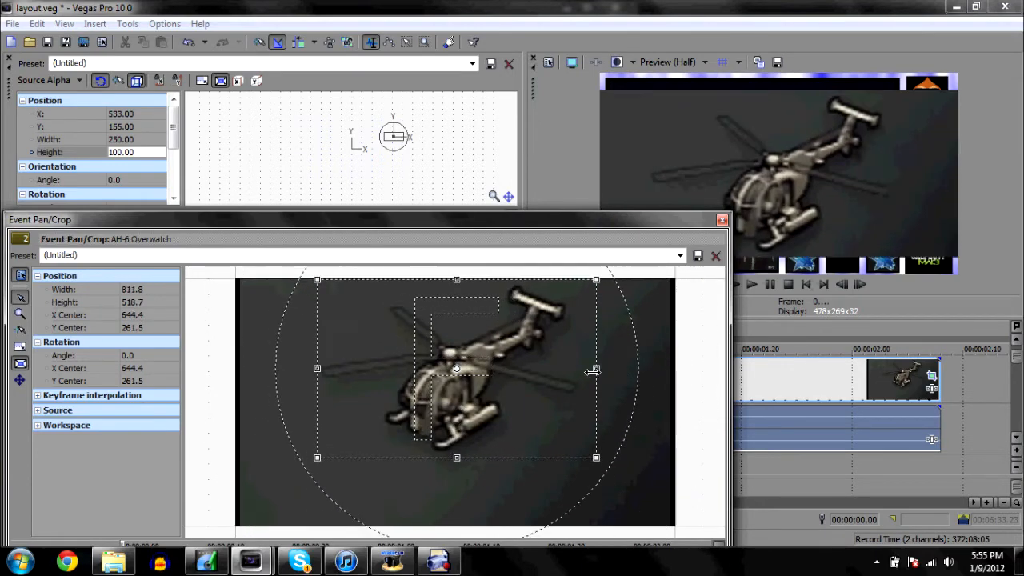
click(722, 221)
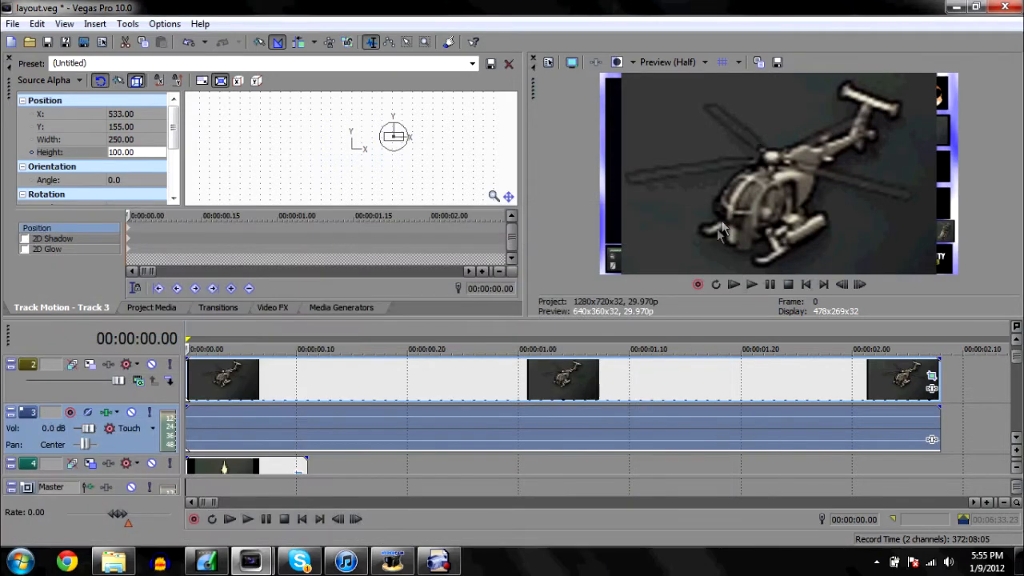
- Apply the Killstreak 2 track motion preset to the helicopter clip's track and set its height to 100
click(76, 371)
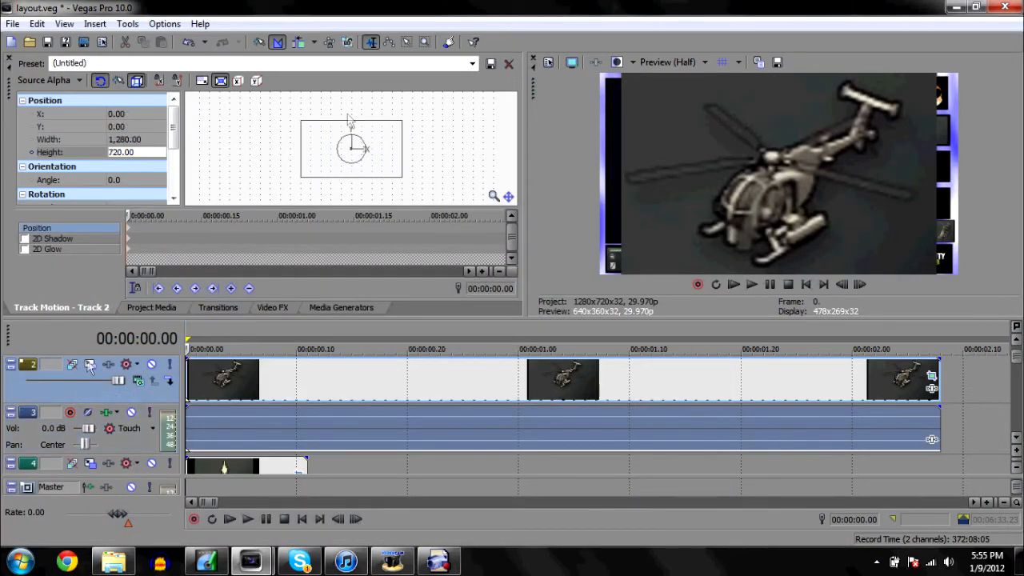
click(472, 63)
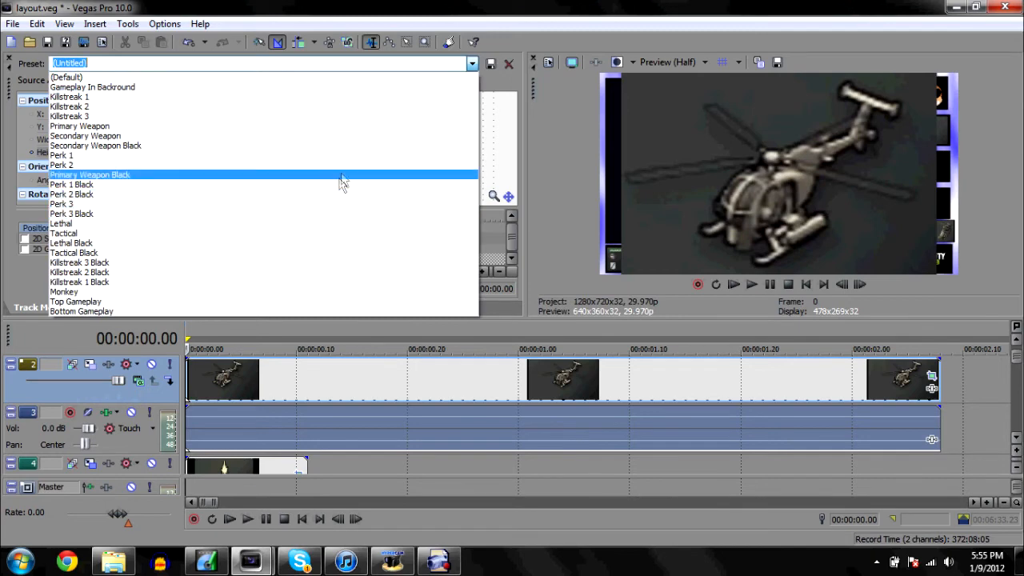
click(352, 116)
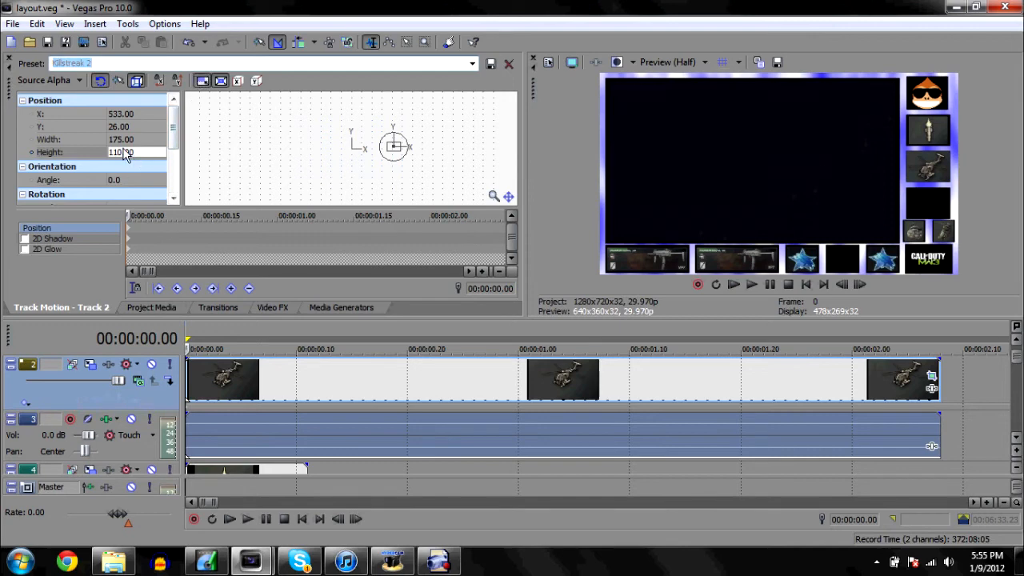
click(124, 152)
key(Return)
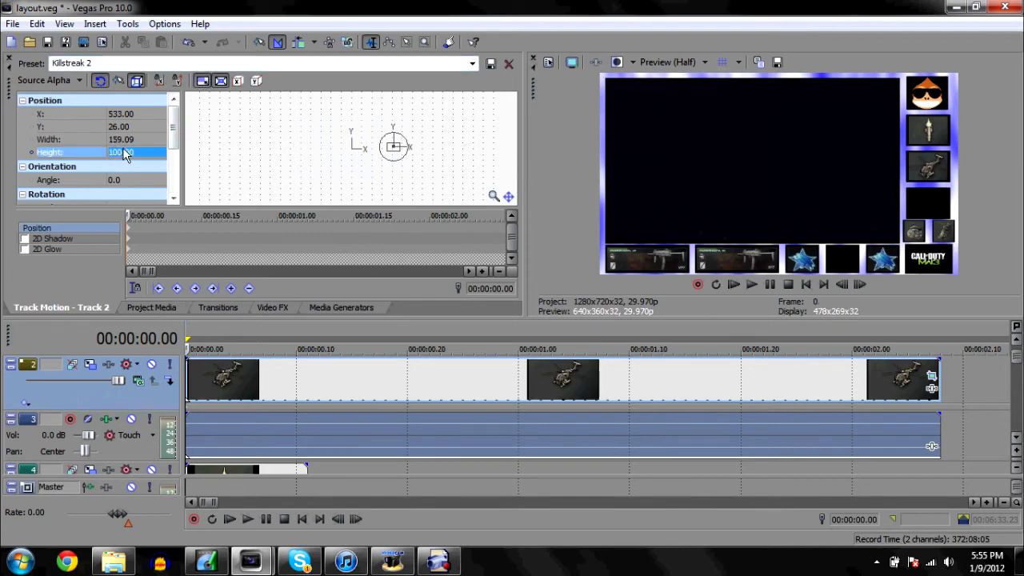
- Check the helicopter's fit in the full-screen preview, then compare the track motion settings of the missile and helicopter tracks
click(571, 62)
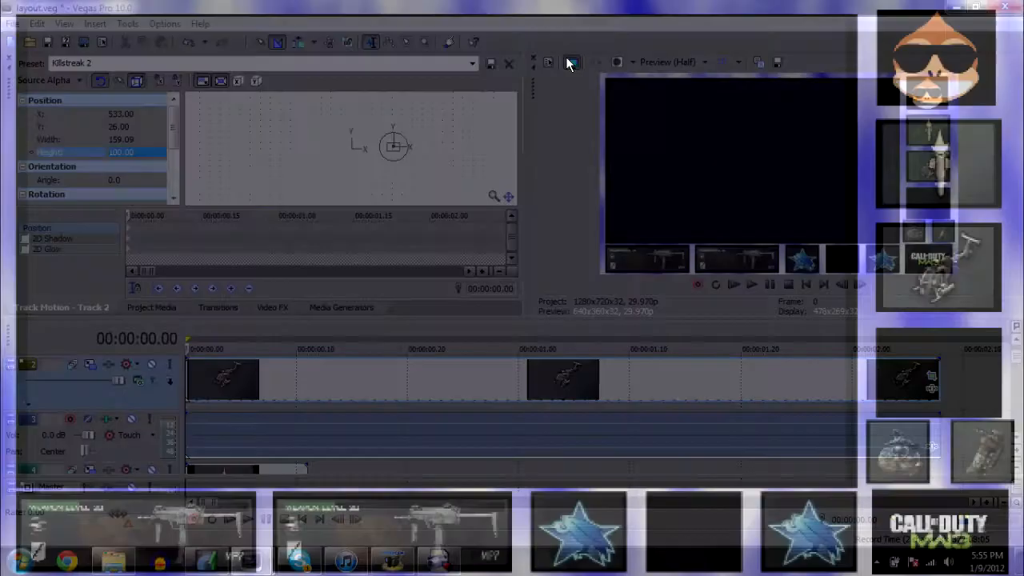
key(Escape)
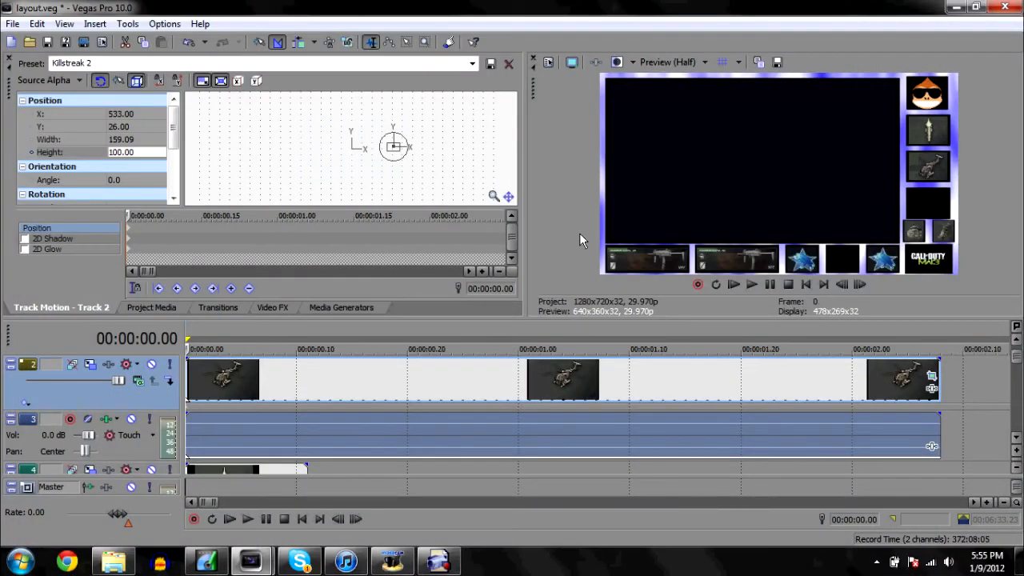
click(1017, 438)
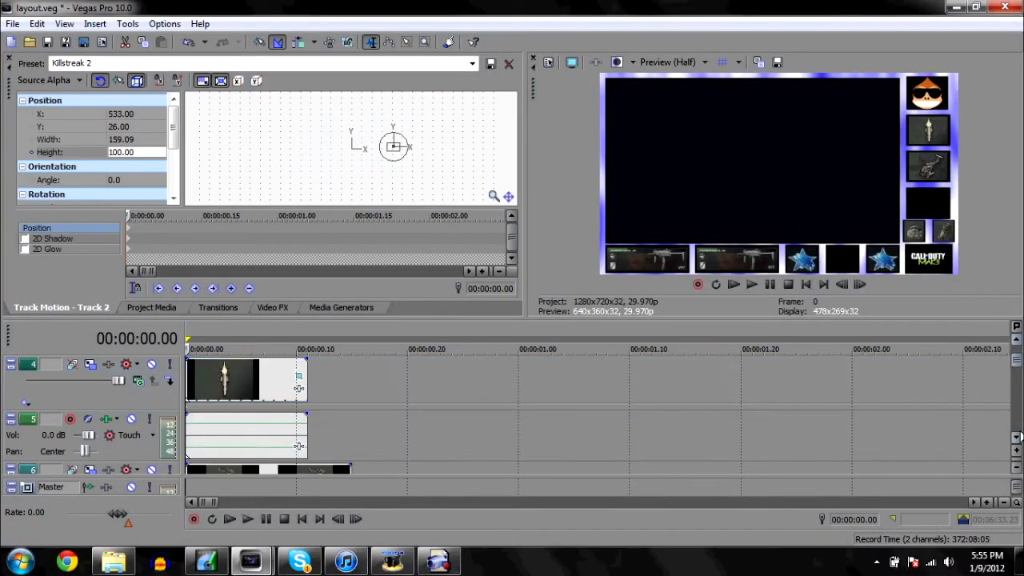
click(99, 365)
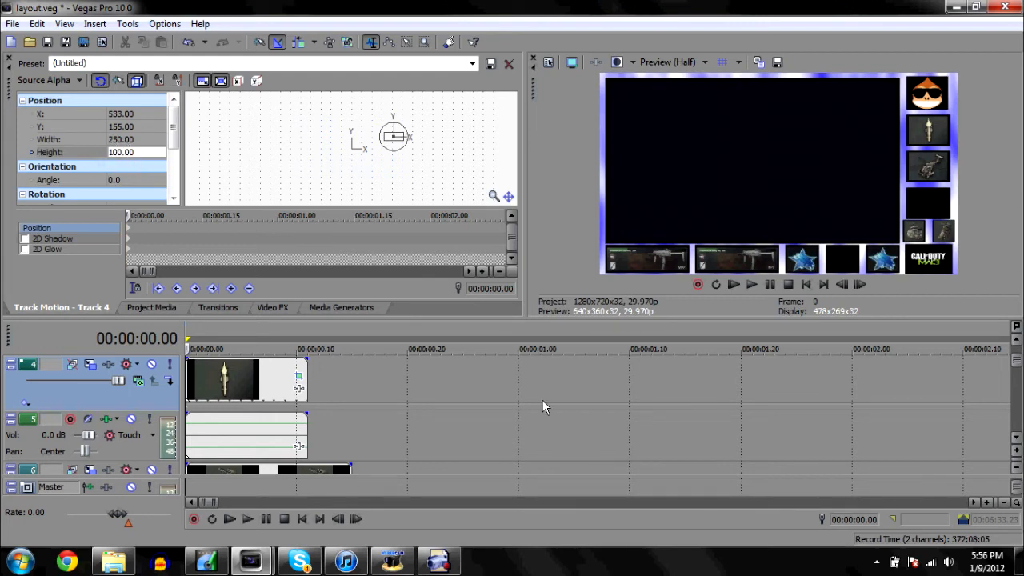
scroll(1016, 342, up, 2)
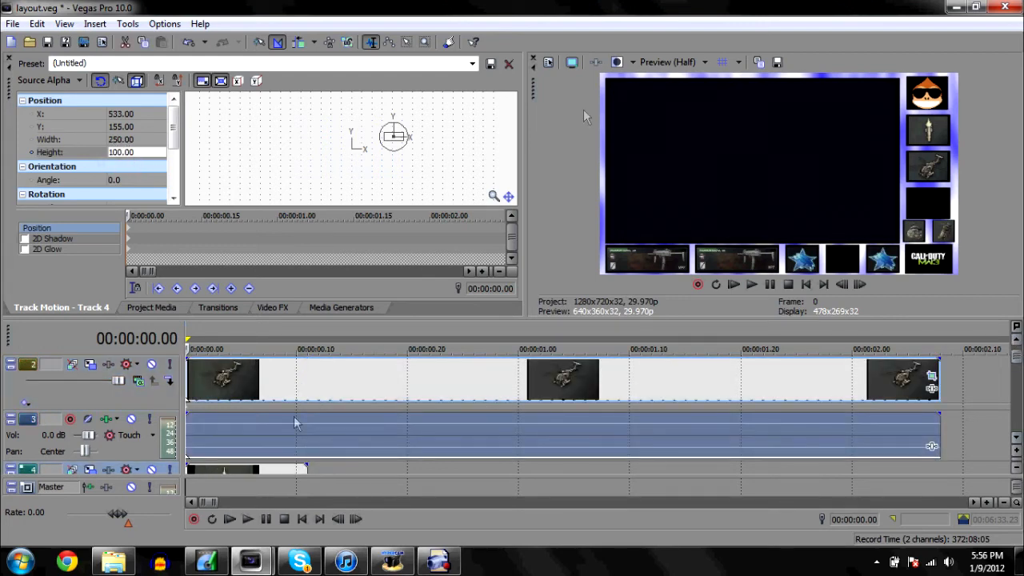
click(90, 367)
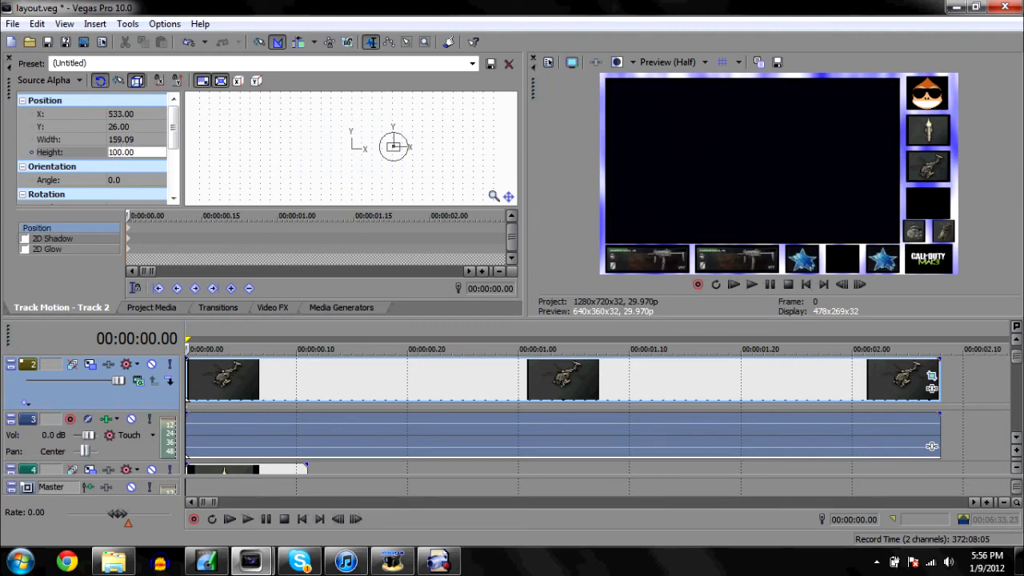
- Add a video track above the helicopter clip and place AC-130.mp4 from the Killstreaks folder at the start of the timeline
key(ctrl+shift+q)
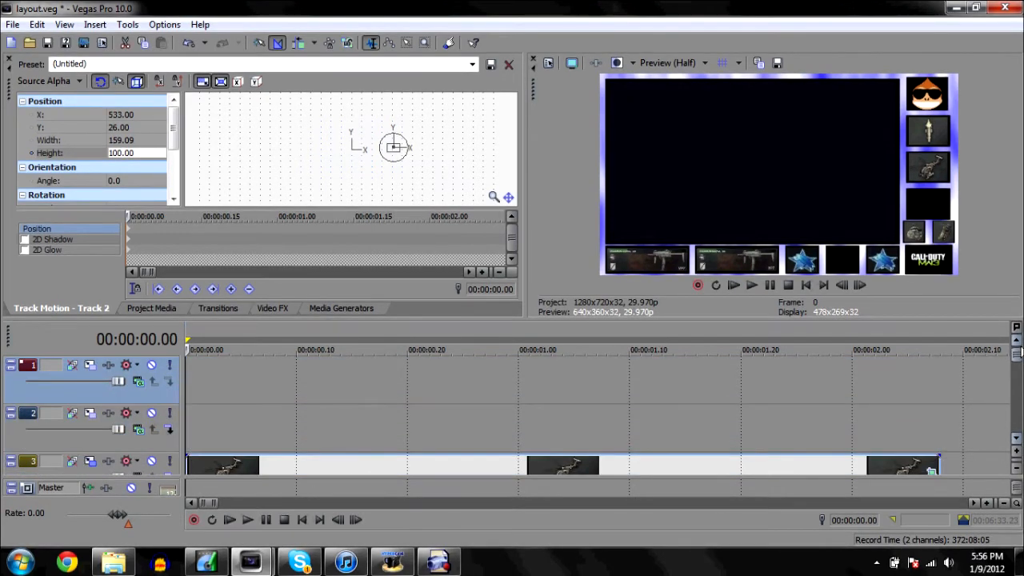
click(192, 41)
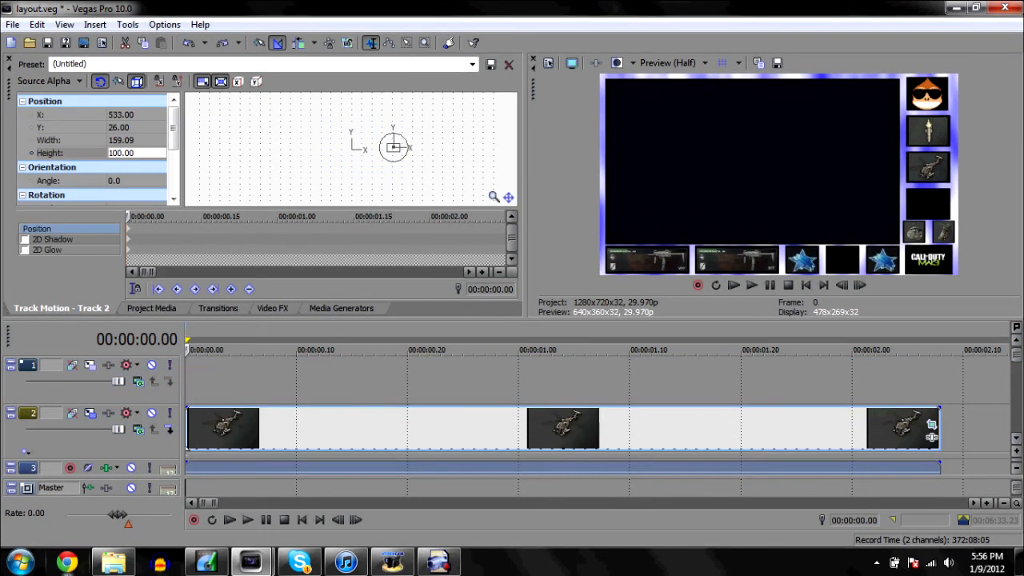
click(113, 562)
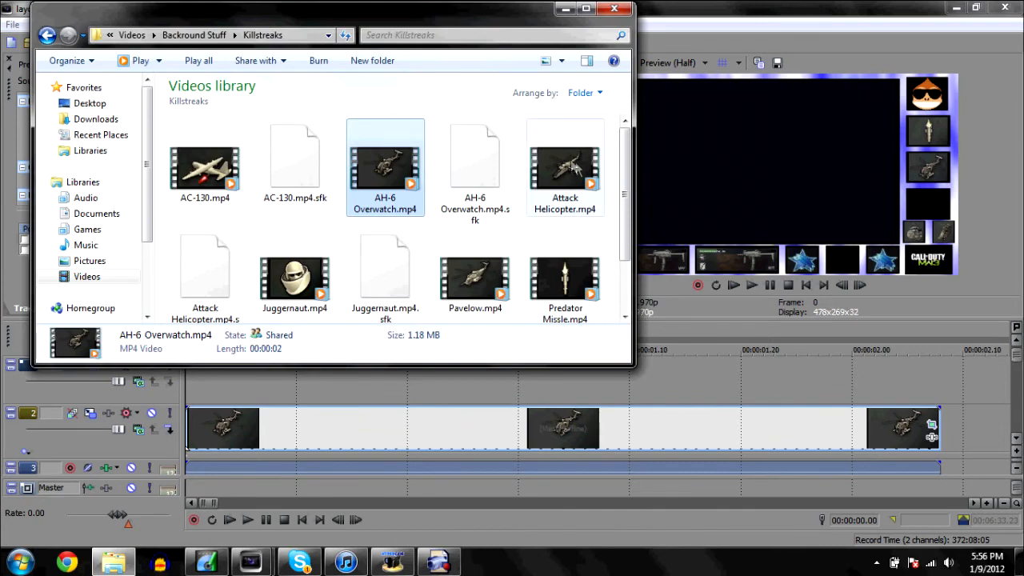
drag(205, 168, 192, 387)
click(565, 8)
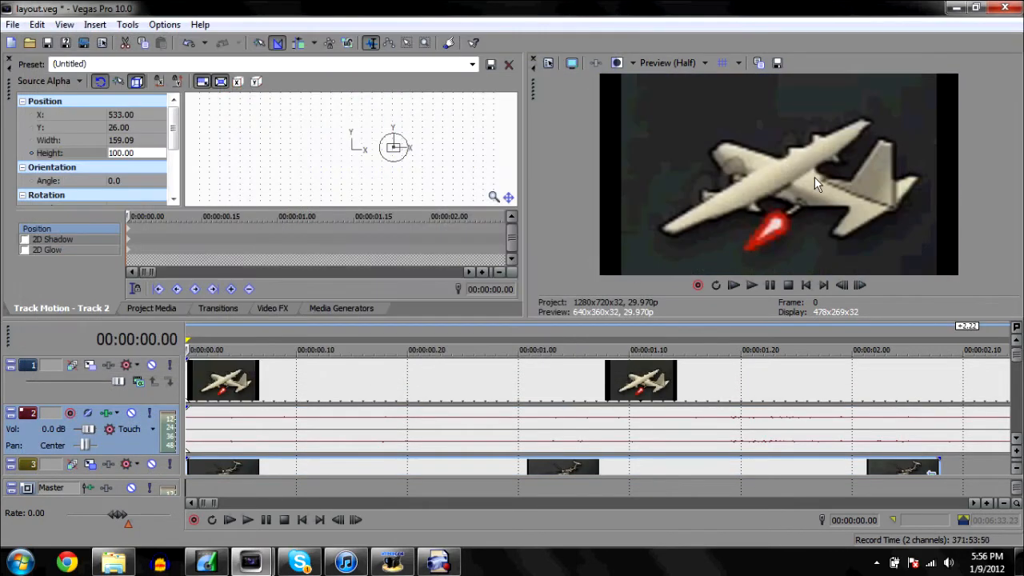
- Crop the AC-130 clip around the plane to about 1,044 by 606, centred near X 668, Y 356
drag(943, 409, 934, 475)
click(1004, 503)
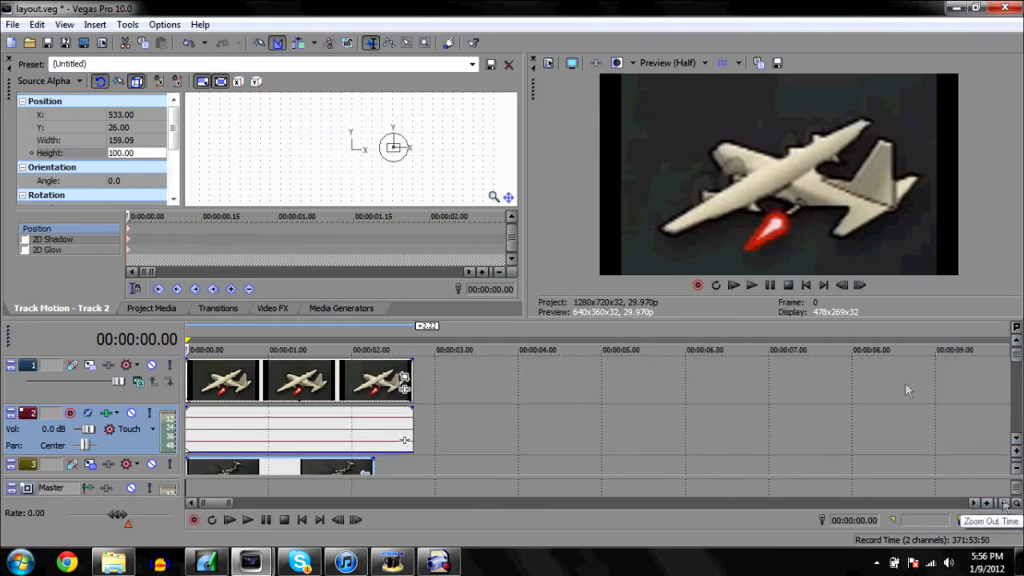
click(403, 374)
drag(676, 404, 592, 401)
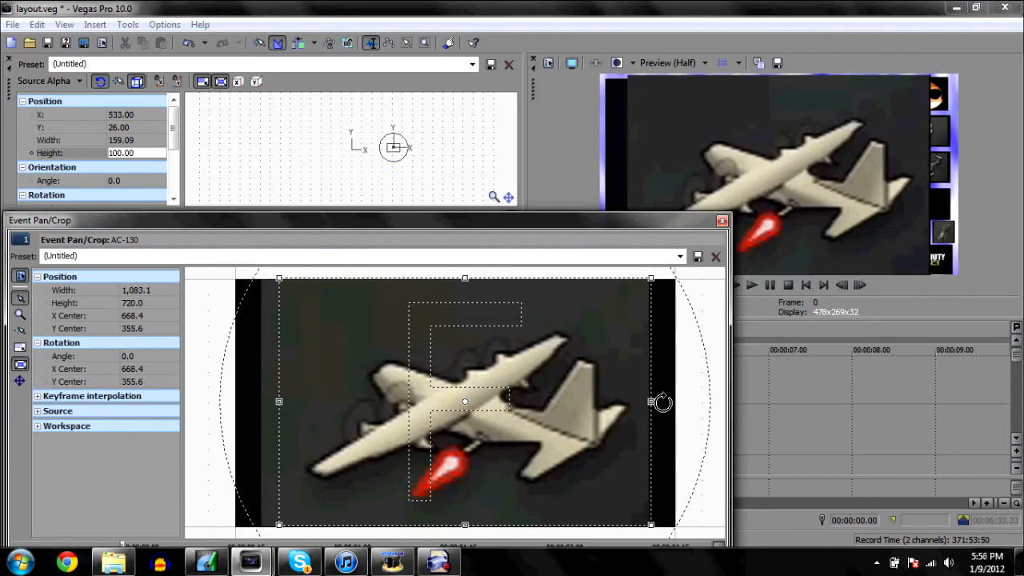
drag(651, 402, 644, 401)
drag(464, 278, 465, 297)
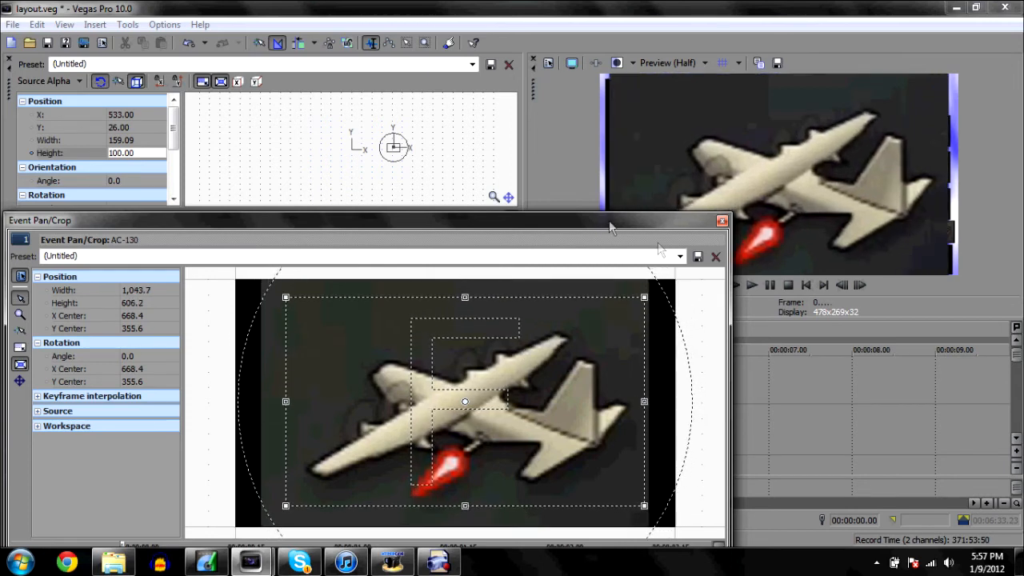
click(721, 222)
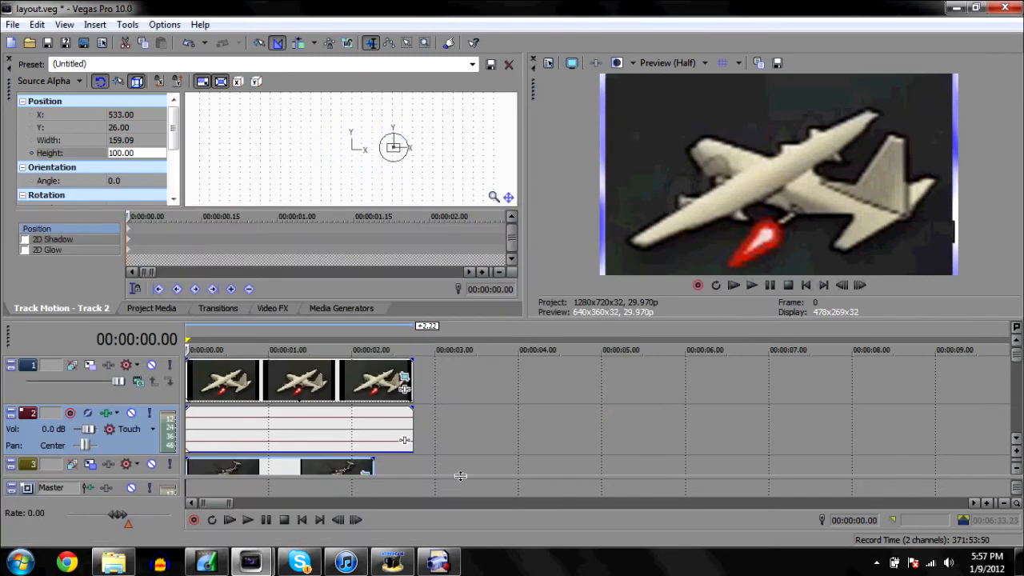
- Apply the Killstreak 3 track motion preset to the AC-130 clip's track and set its height to 100
click(90, 366)
click(472, 65)
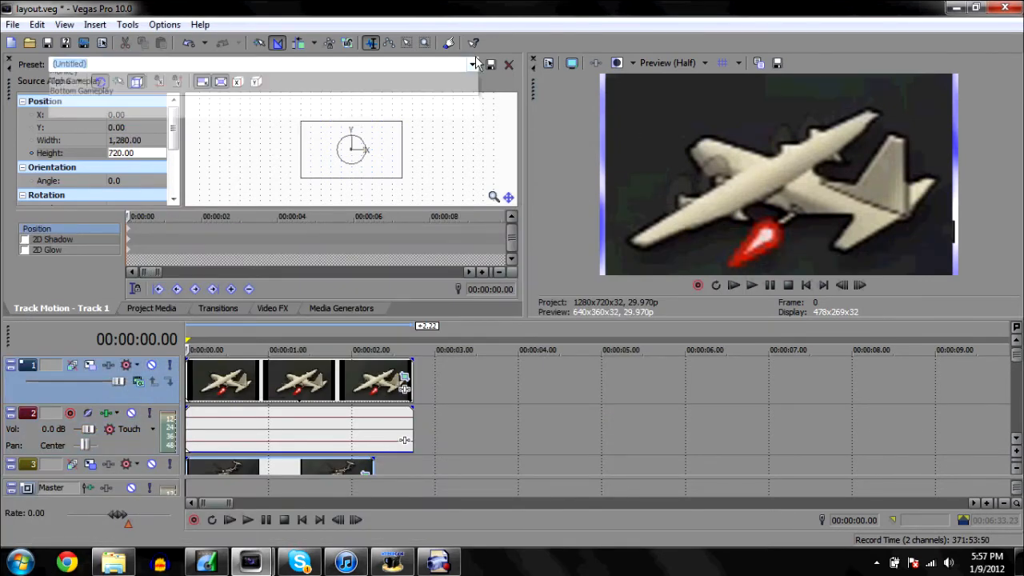
click(404, 118)
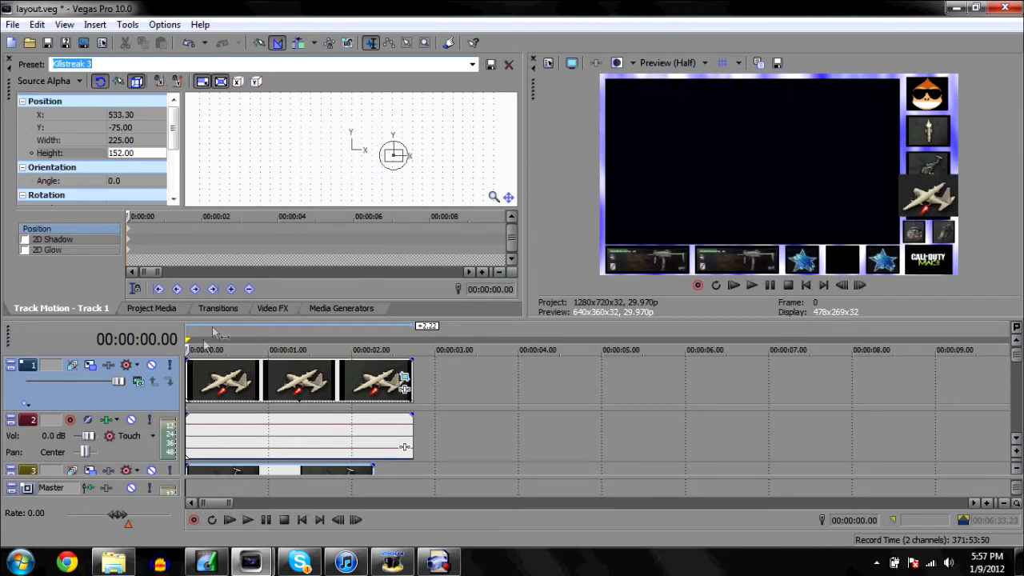
click(88, 471)
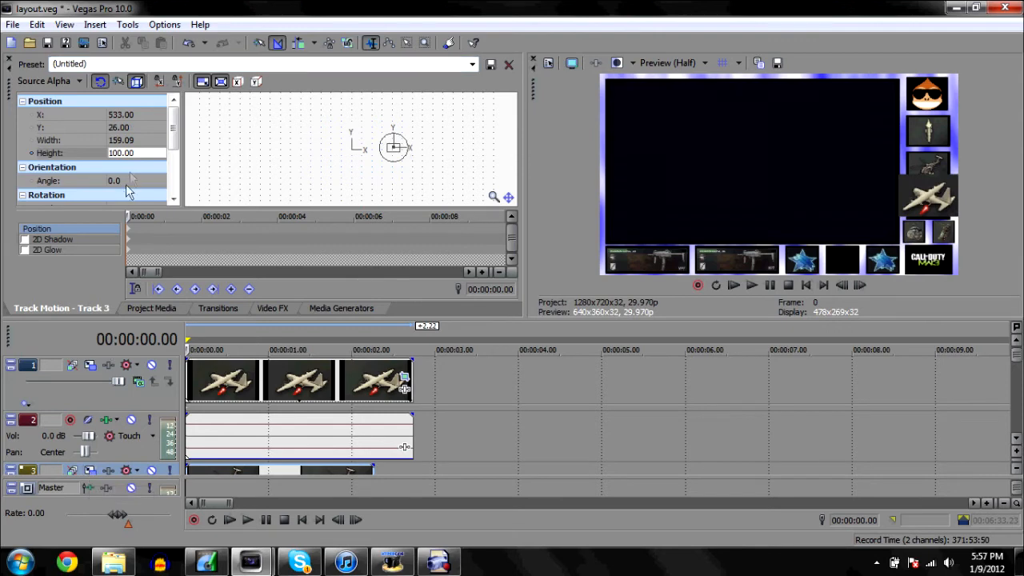
click(90, 365)
click(142, 152)
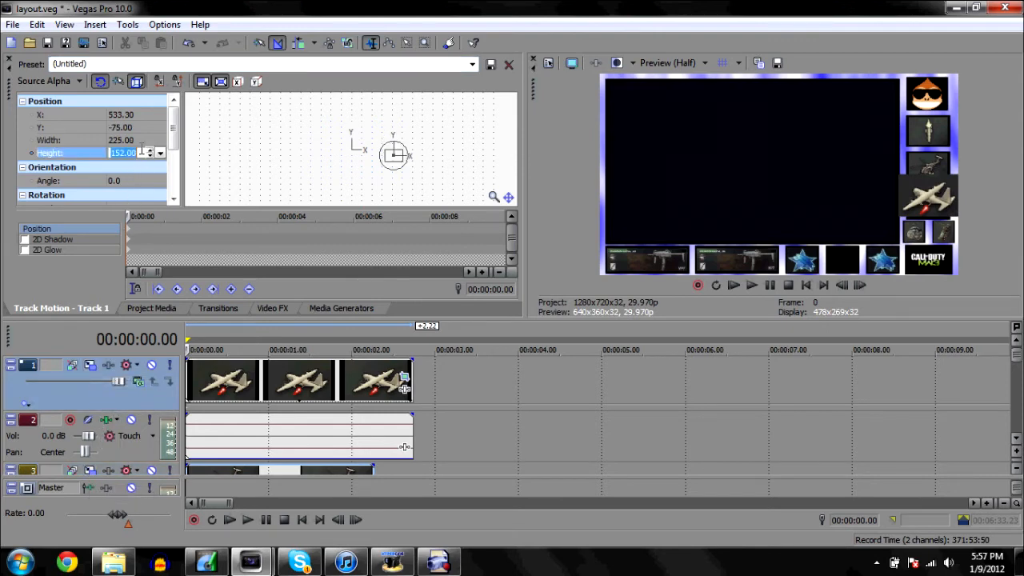
text(100)
key(Return)
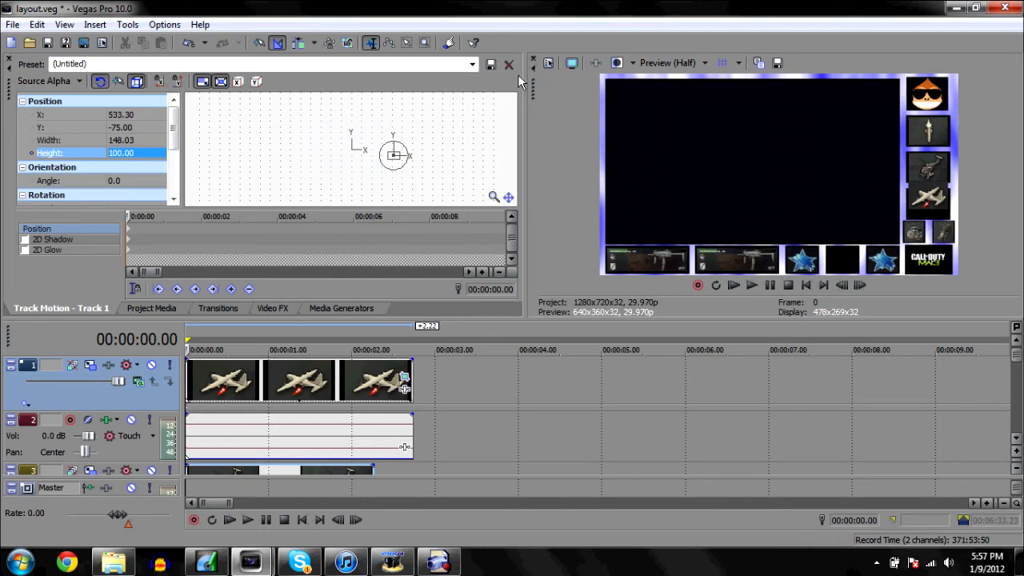
- Set the AC-130 track's vertical position to -105 and check its fit in the full-screen preview
click(143, 128)
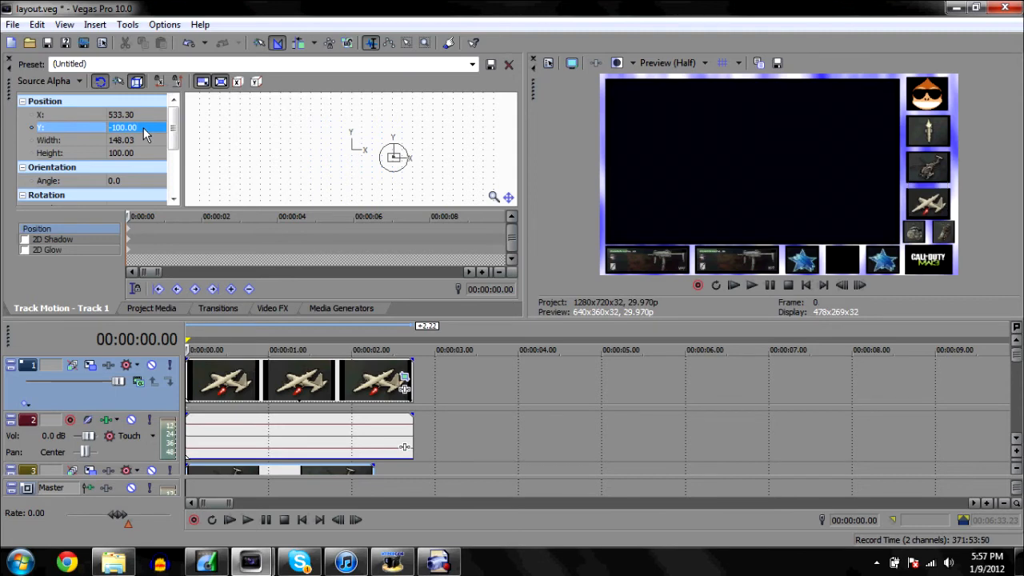
click(143, 127)
click(568, 62)
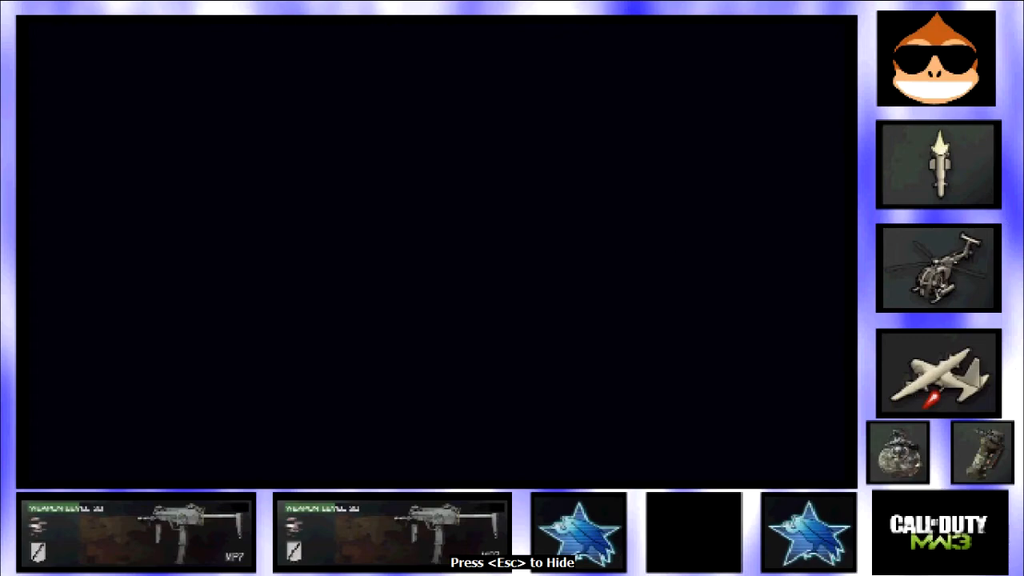
key(Escape)
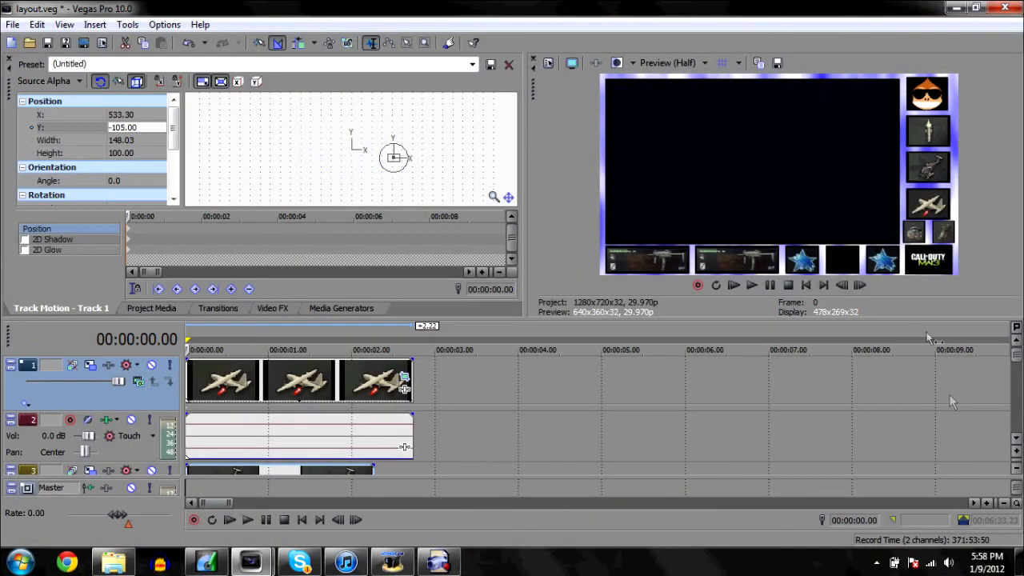
- Shrink the track heights and look through the track stack down to the background, then back up to the gameplay clip
click(1018, 470)
click(1018, 470)
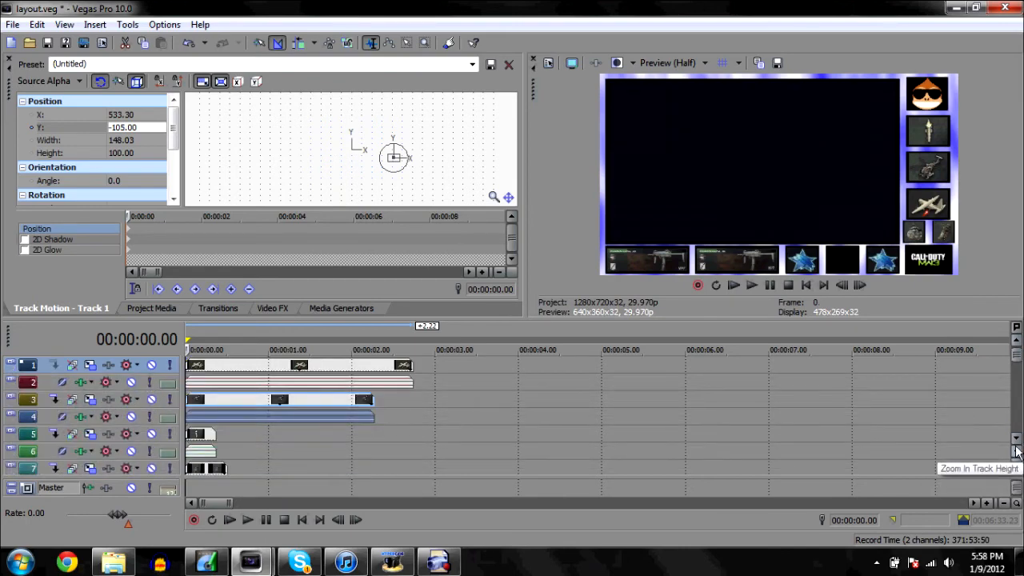
click(1017, 440)
click(1016, 439)
click(1016, 438)
click(1016, 438)
click(1016, 438)
click(1016, 438)
click(1016, 438)
click(1016, 438)
click(1016, 439)
click(1016, 438)
click(1016, 439)
click(1016, 439)
click(1016, 438)
click(1016, 438)
click(1016, 438)
click(1015, 438)
click(1016, 438)
click(1016, 440)
click(1016, 440)
click(1016, 440)
click(1016, 440)
click(1015, 440)
click(1016, 440)
click(1016, 440)
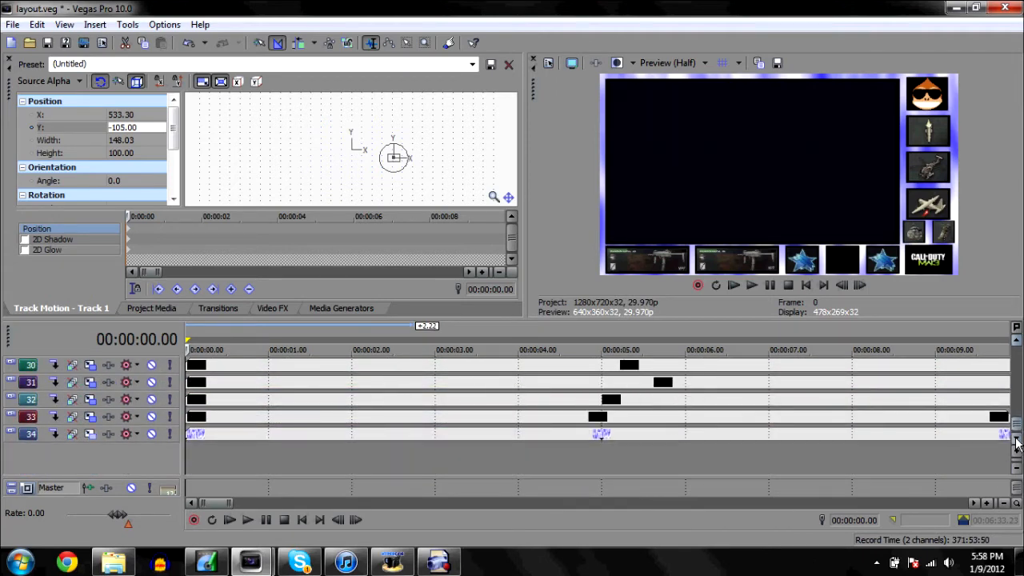
click(1016, 342)
click(1016, 342)
click(1016, 343)
click(1016, 342)
click(1016, 342)
click(1016, 343)
click(1016, 342)
click(1016, 343)
click(1016, 342)
click(1016, 342)
click(1016, 342)
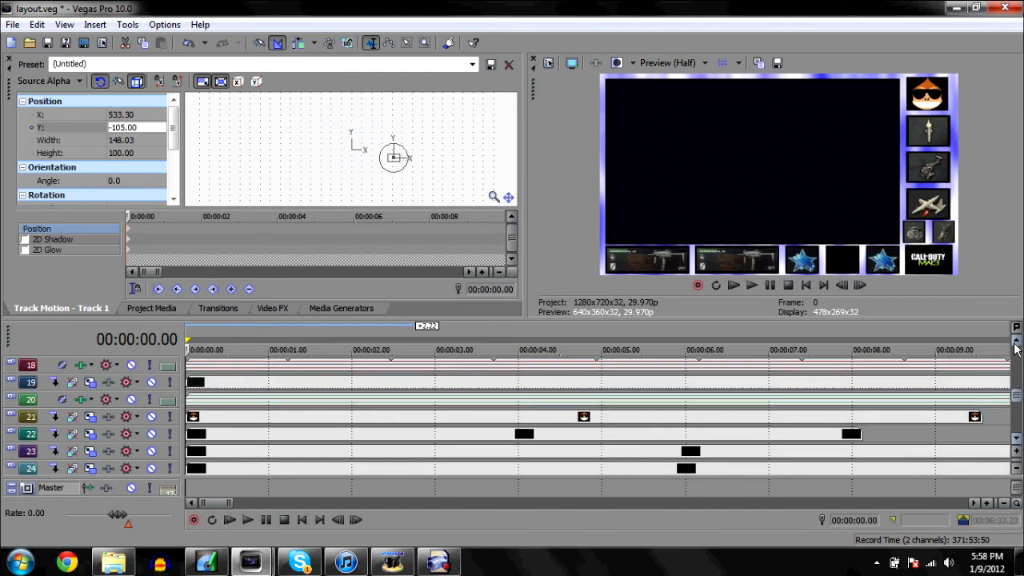
click(1016, 342)
click(1016, 343)
click(400, 395)
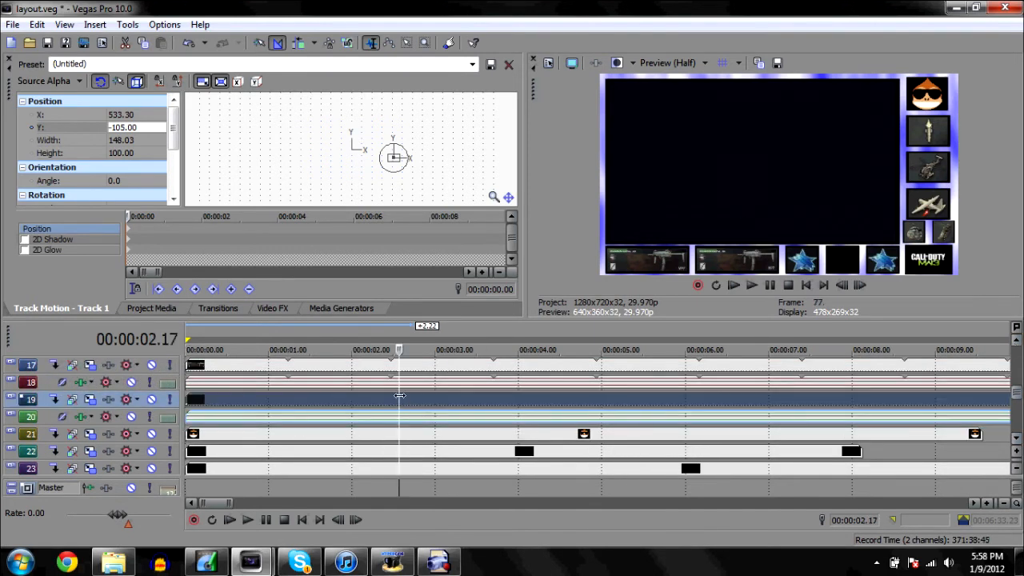
key(Delete)
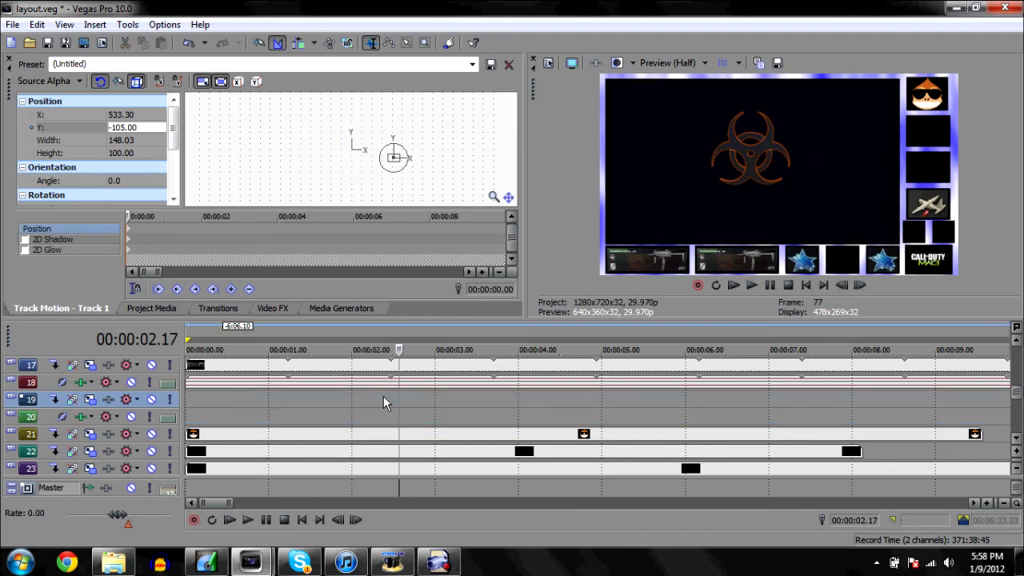
click(191, 39)
- Place the cursor at the gameplay clip's end, 00:06:06.10, and extend the monkey logo clip on track 21 to that point
click(1004, 503)
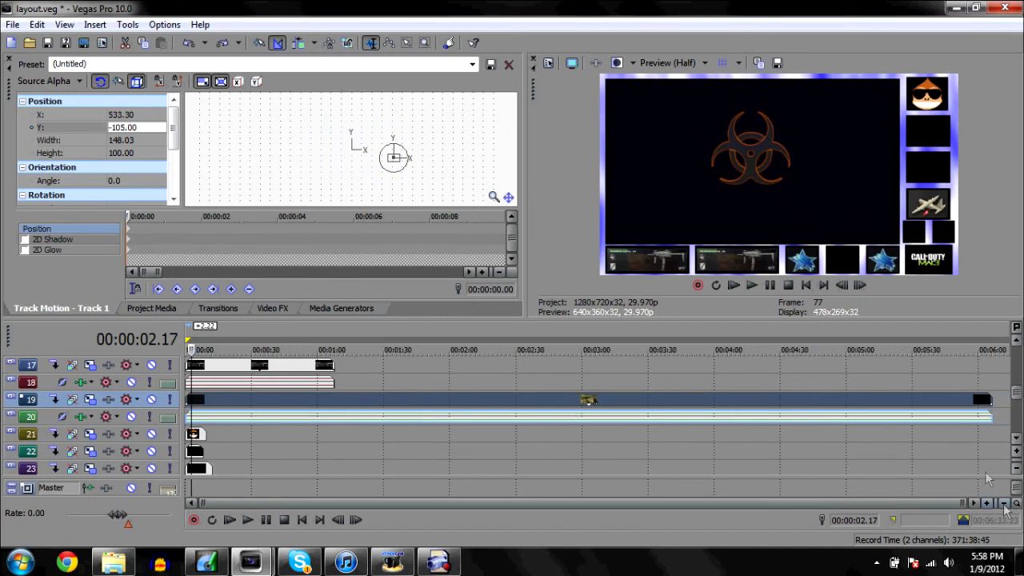
click(988, 400)
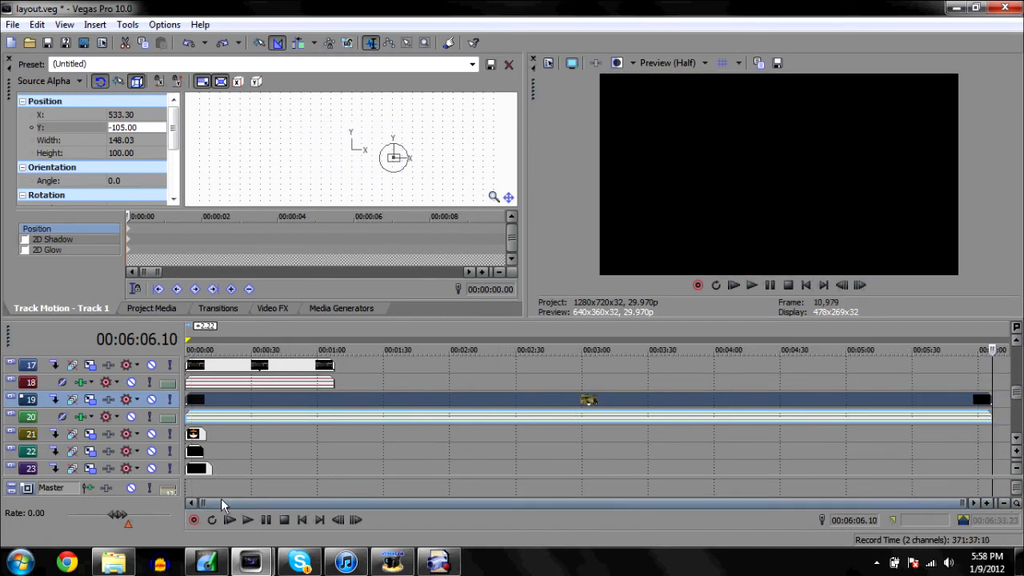
click(204, 432)
drag(204, 432, 985, 359)
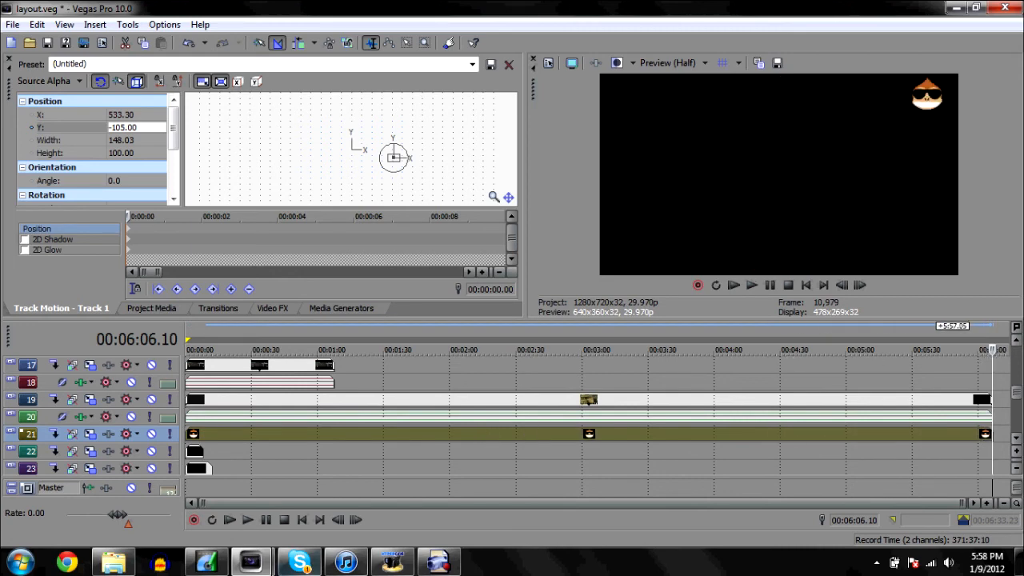
- Extend the clips on tracks 22, 23 and 24 to about the gameplay clip's end at 00:06:06.10
drag(198, 454, 992, 365)
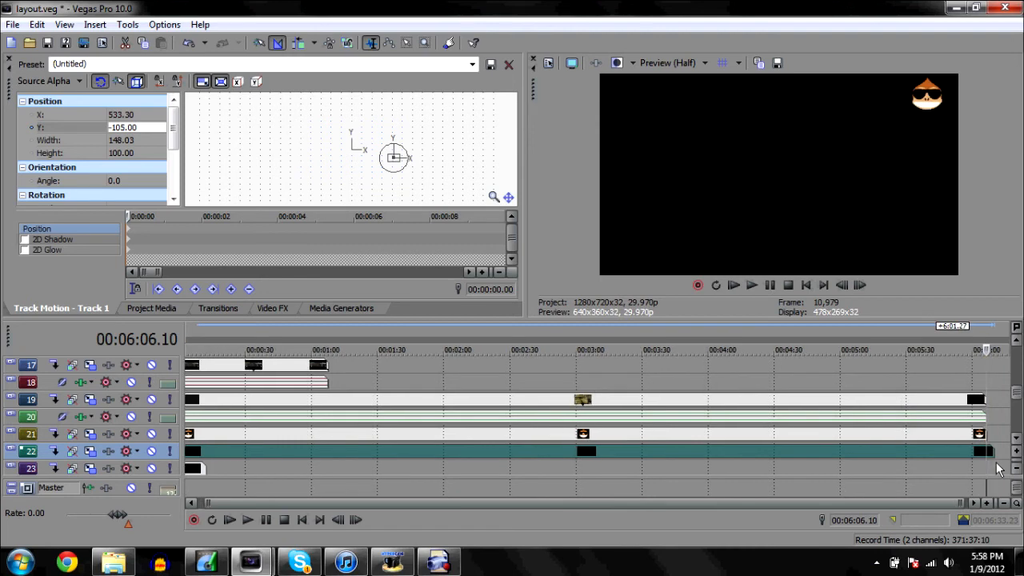
drag(204, 469, 991, 375)
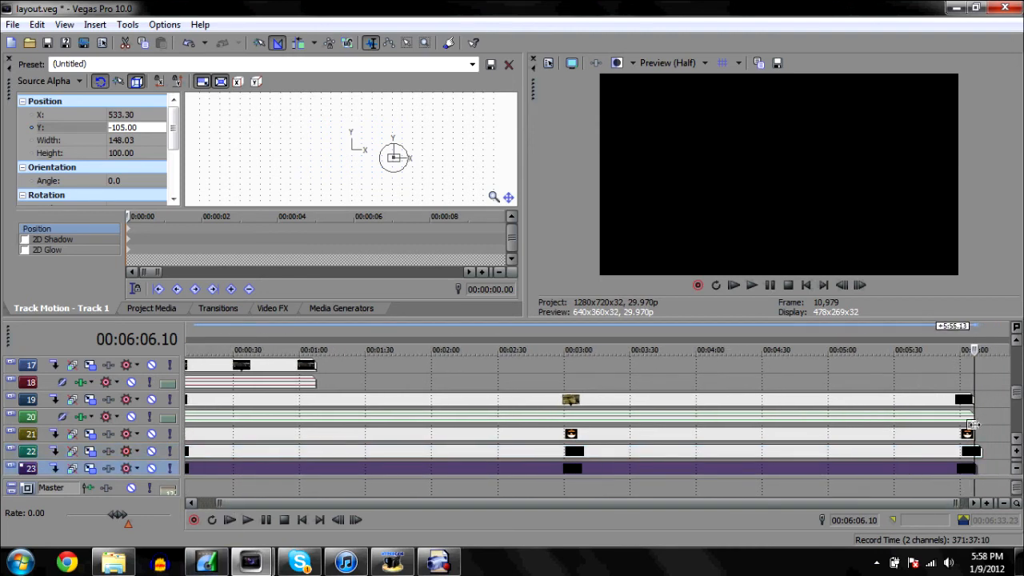
click(1015, 443)
click(1017, 443)
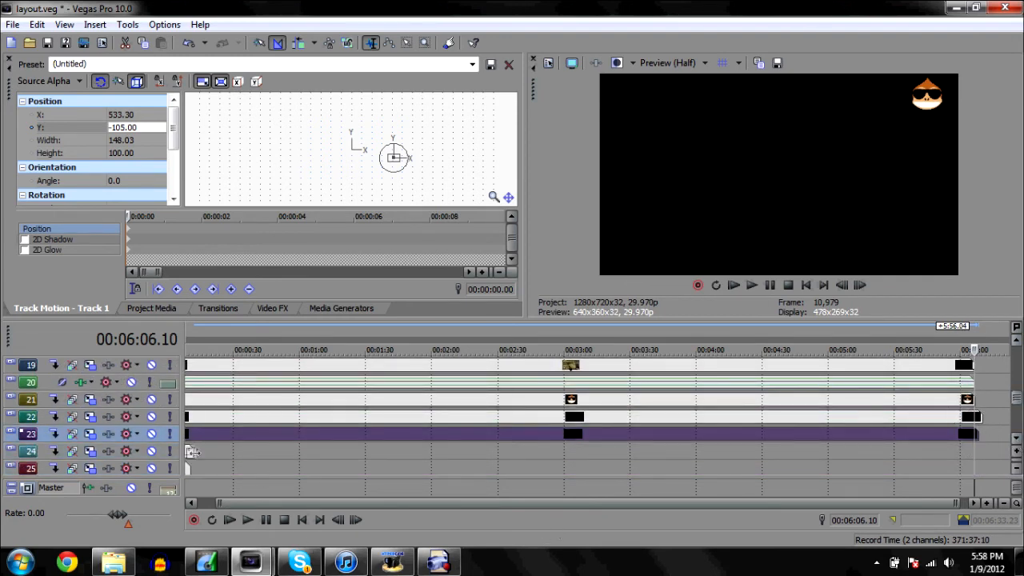
drag(192, 452, 963, 471)
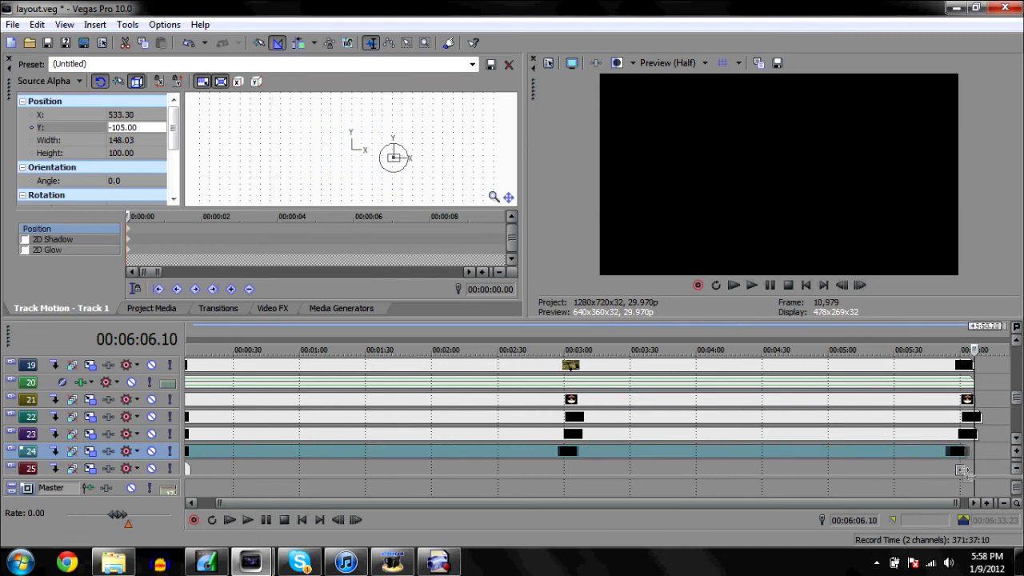
- Extend the short clip on track 25 to just past the gameplay clip's end
click(1016, 438)
click(1016, 438)
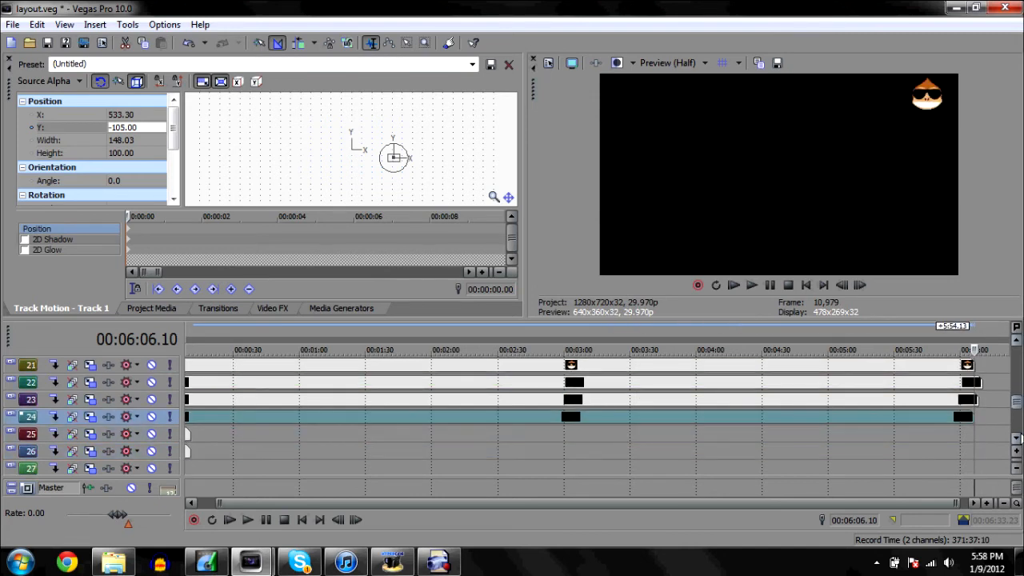
click(1016, 437)
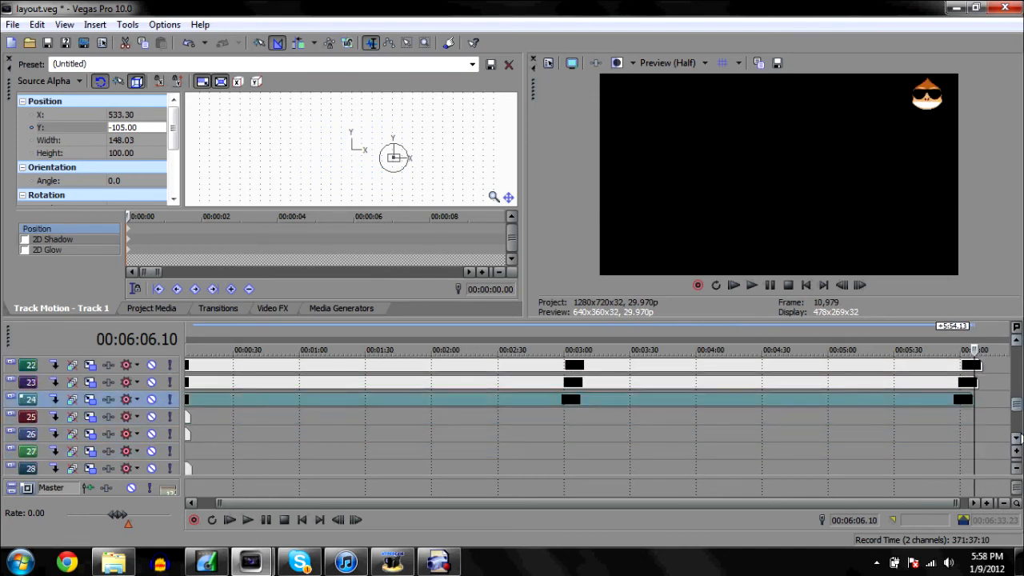
click(189, 416)
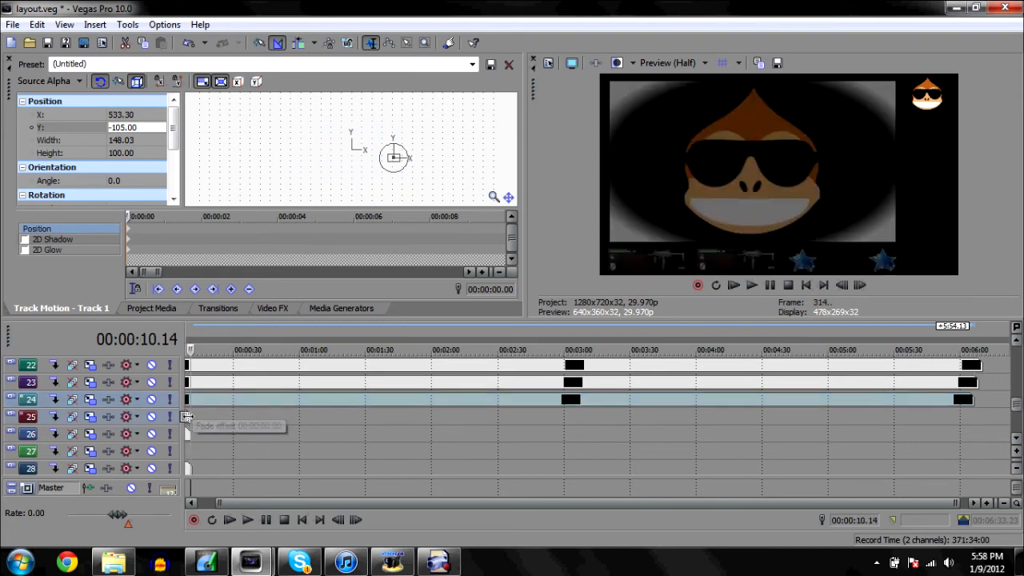
drag(186, 416, 979, 340)
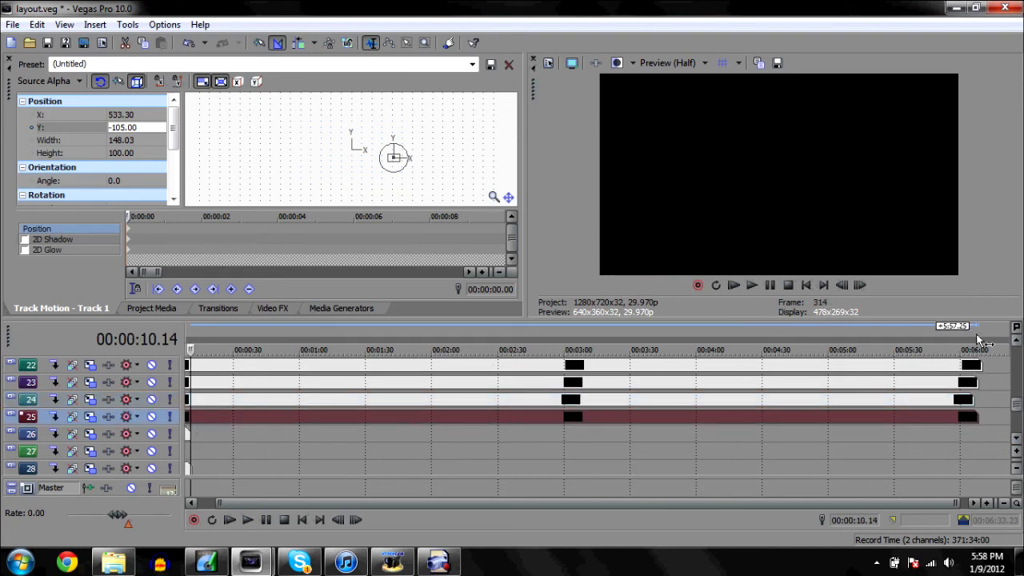
- Extend the clip on track 26 to just past the gameplay clip's end, undoing any accidental change to the neighbouring tracks
scroll(1008, 412, down, 2)
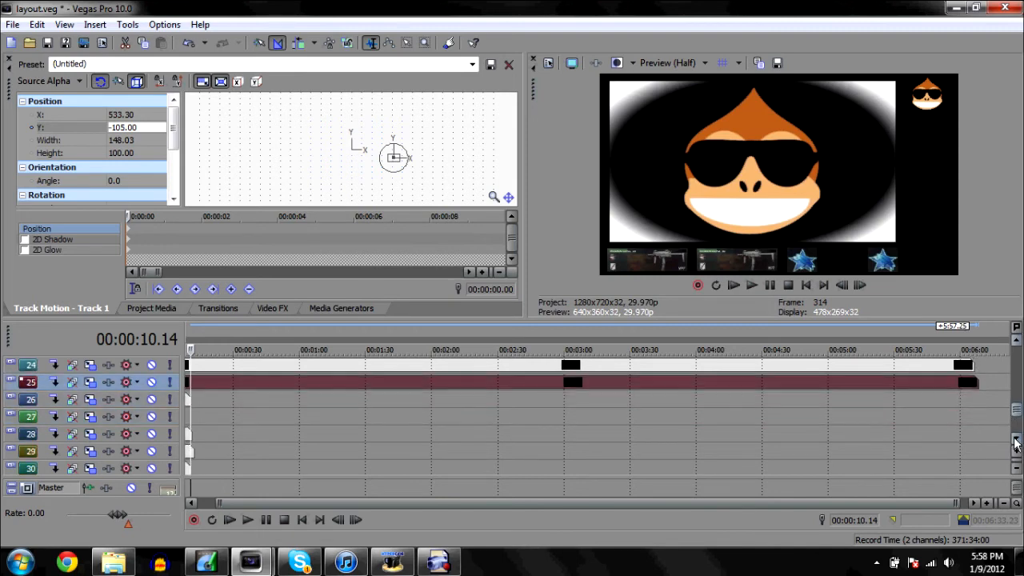
drag(191, 397, 201, 395)
drag(200, 388, 293, 369)
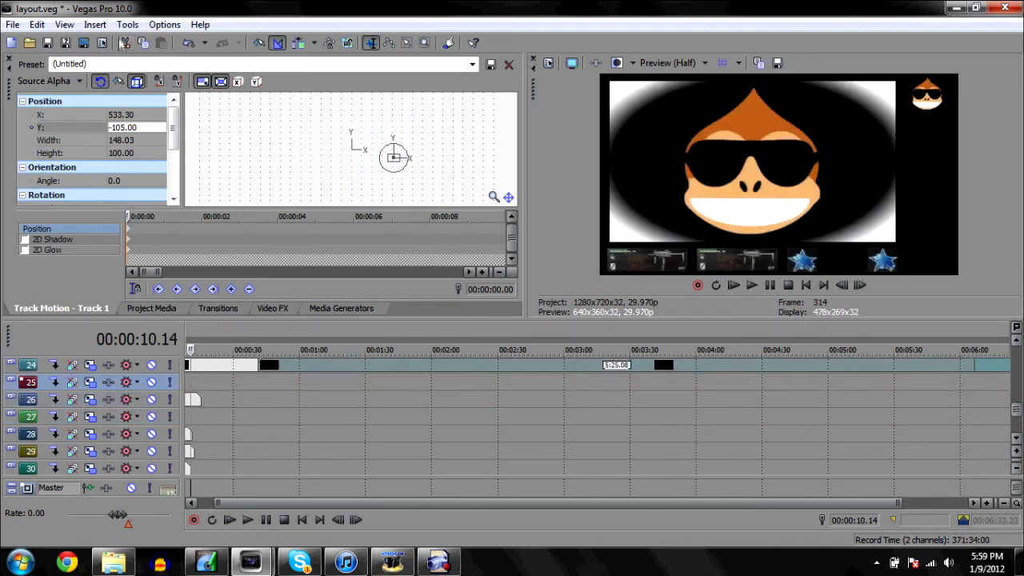
click(188, 42)
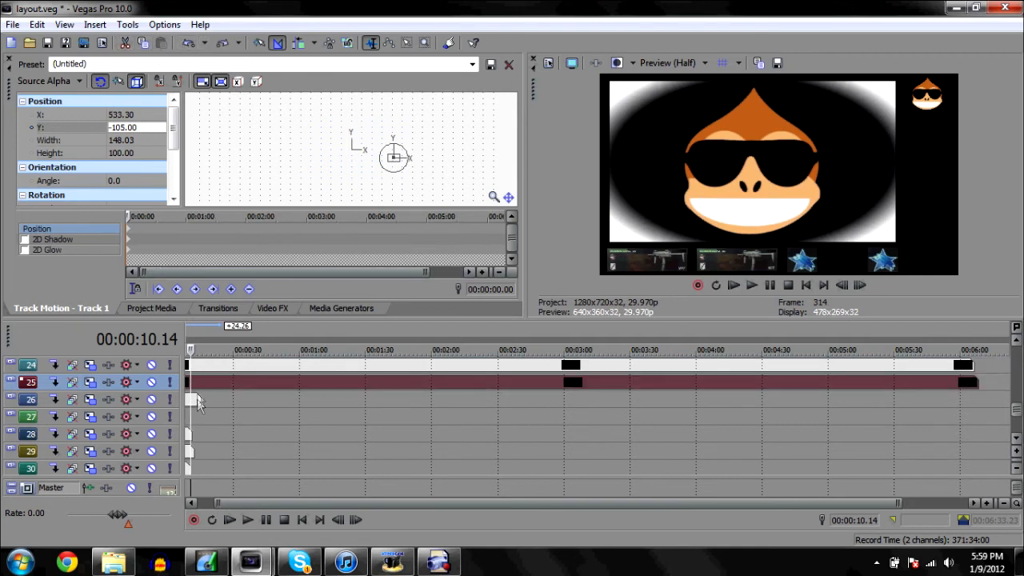
drag(197, 400, 968, 430)
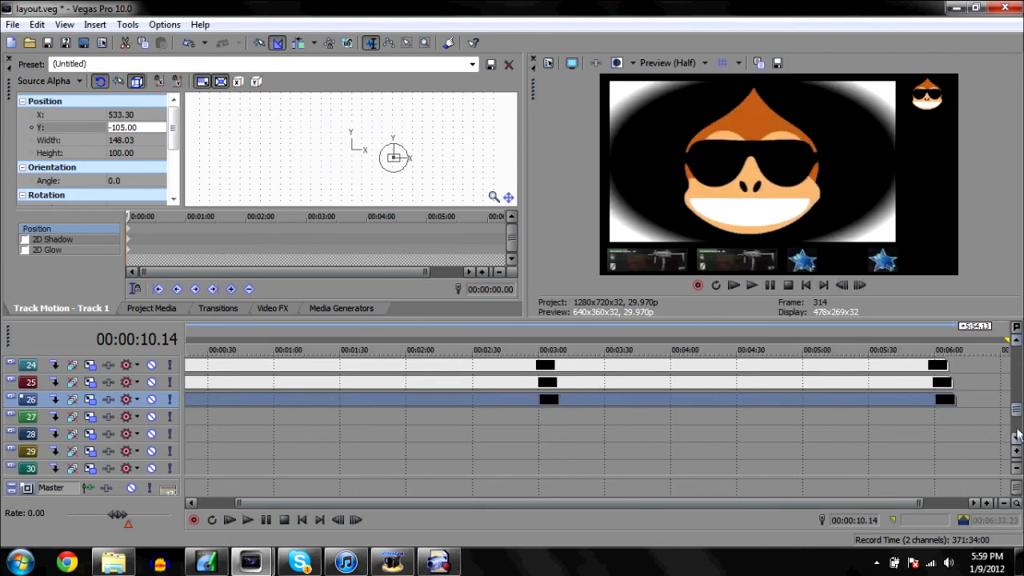
- Mark the gameplay clip's full time range as the selection and extend the Call of Duty MW3 logo clip on track 27 to its end
click(1016, 341)
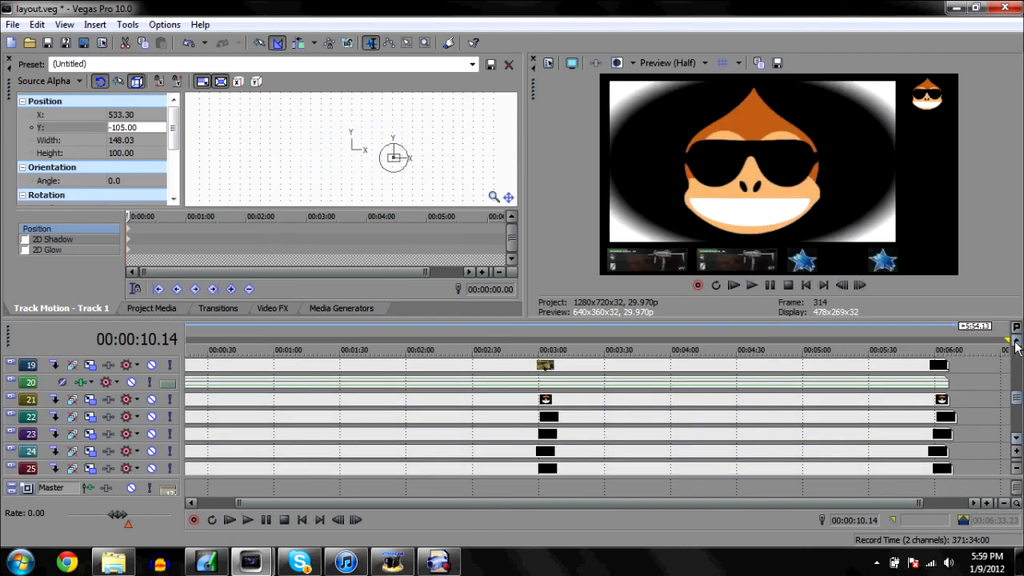
double_click(922, 381)
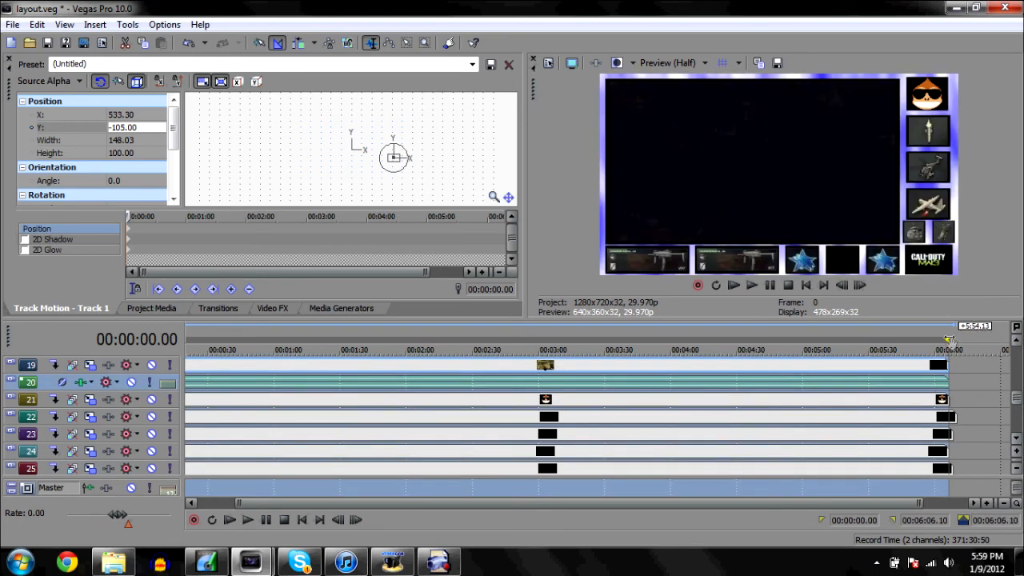
click(1015, 442)
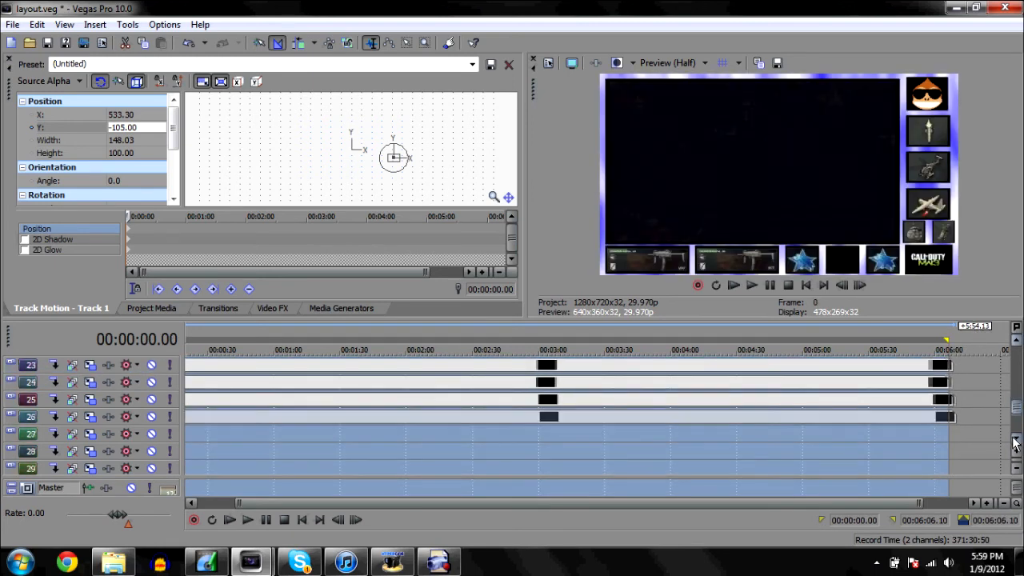
drag(637, 501, 571, 509)
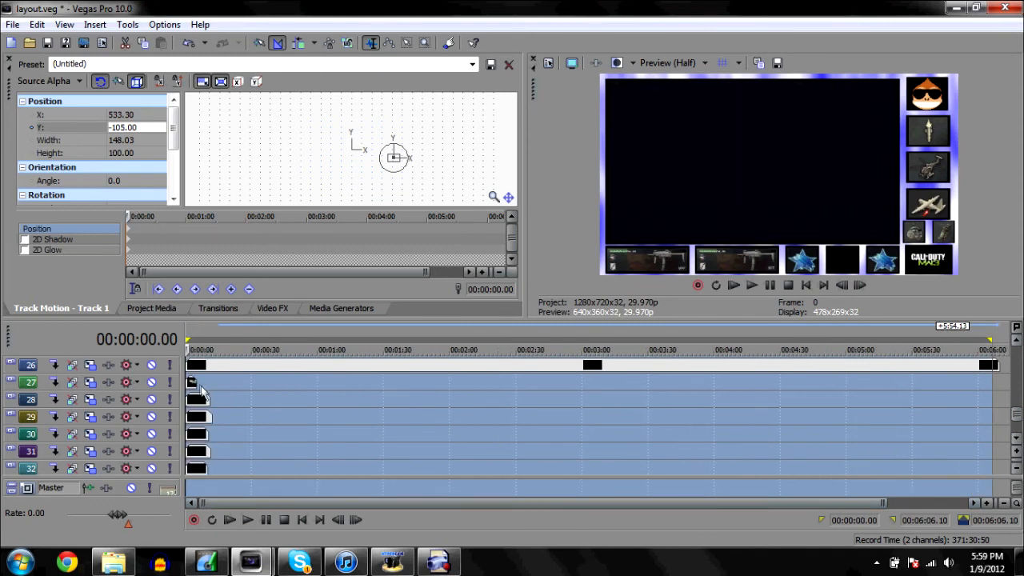
drag(198, 388, 950, 340)
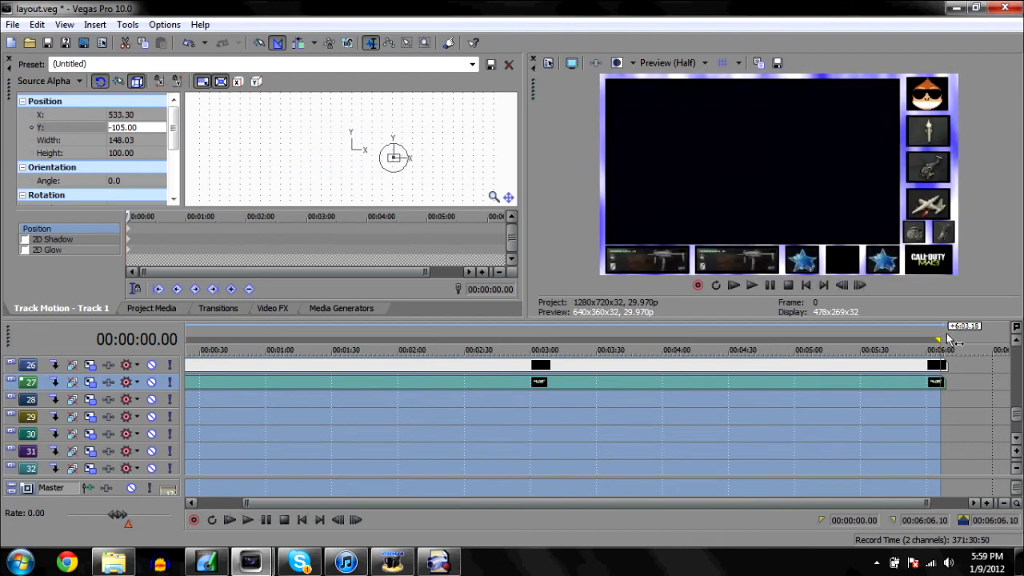
- Extend the clips on tracks 28, 29 and 30 to the end of the marked gameplay range
drag(876, 503, 707, 484)
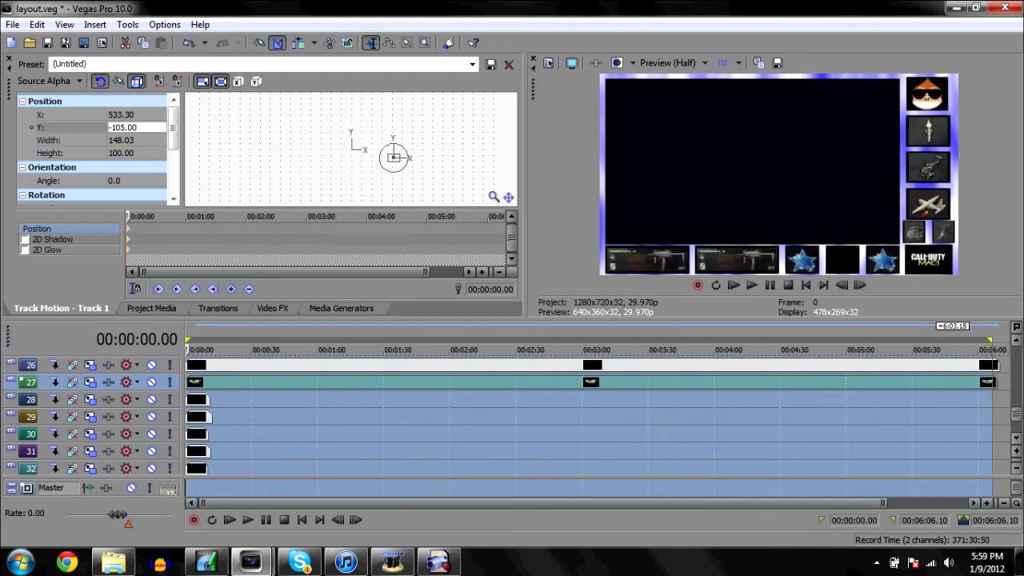
click(1004, 503)
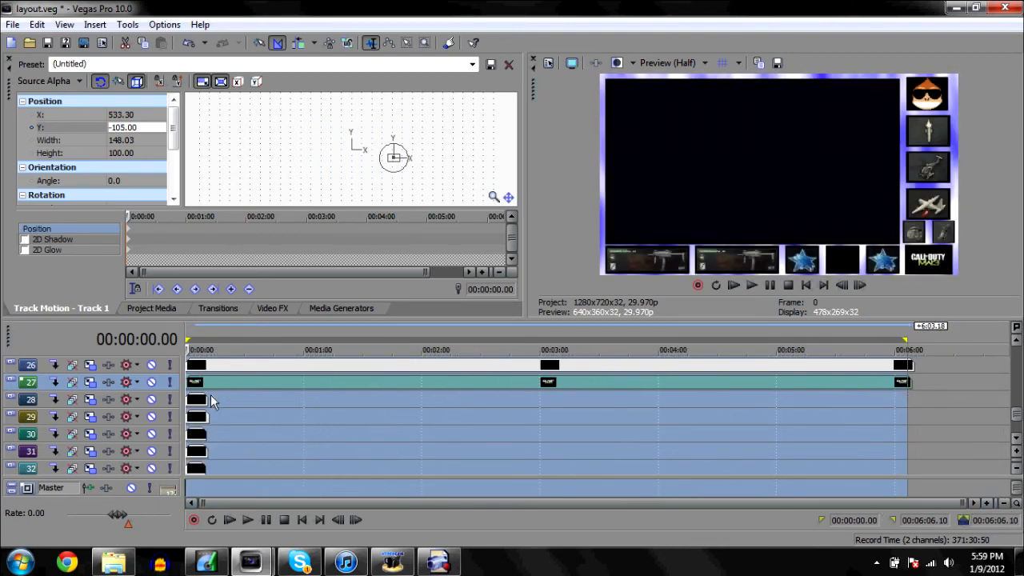
drag(204, 399, 908, 400)
drag(208, 417, 912, 457)
drag(205, 434, 915, 376)
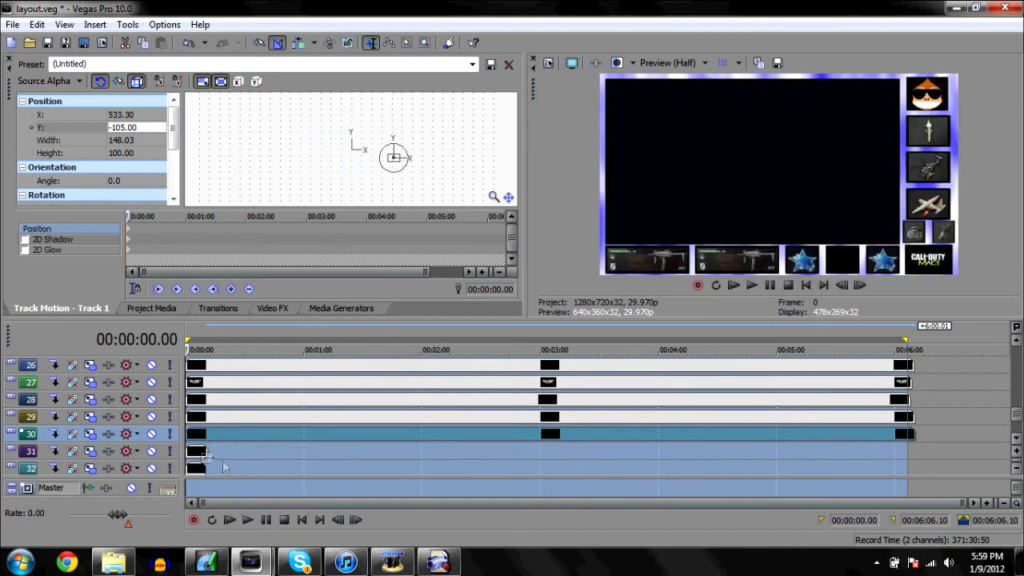
- Mark the gameplay clip's time range again and extend the clip on track 31 to the end of that range
drag(208, 453, 735, 380)
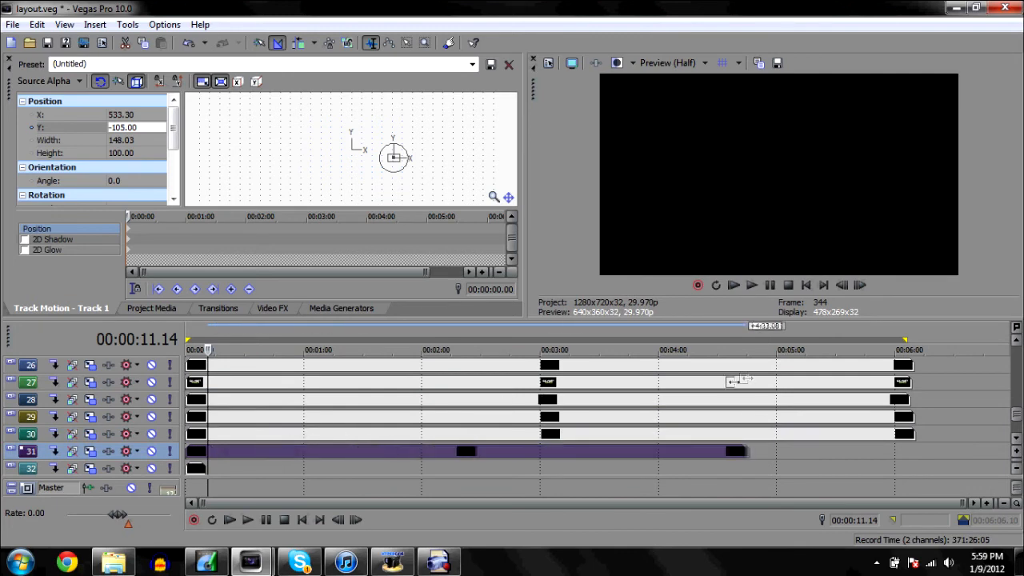
click(1015, 344)
click(1016, 344)
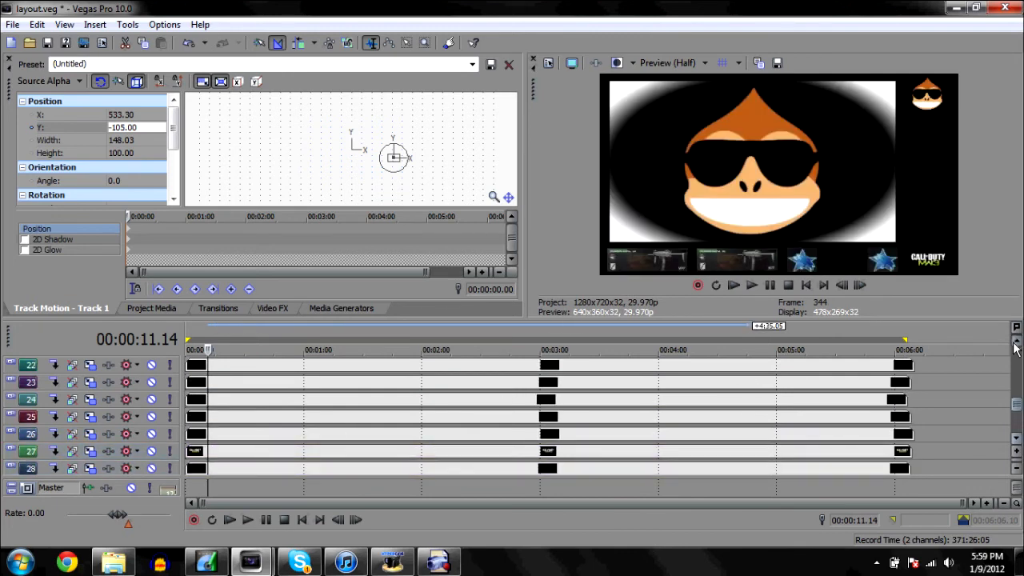
click(1015, 344)
double_click(889, 368)
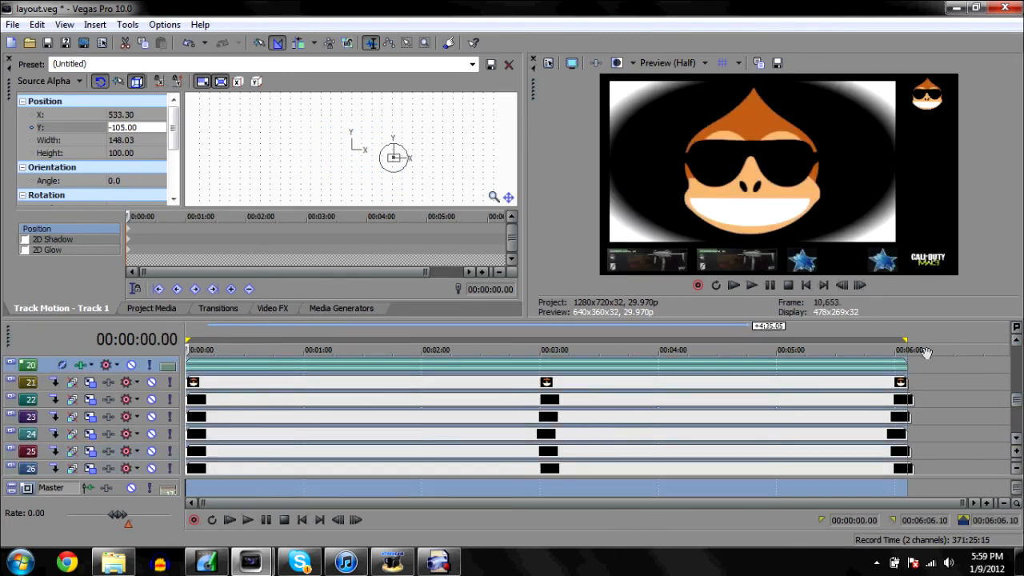
drag(1017, 407, 1017, 429)
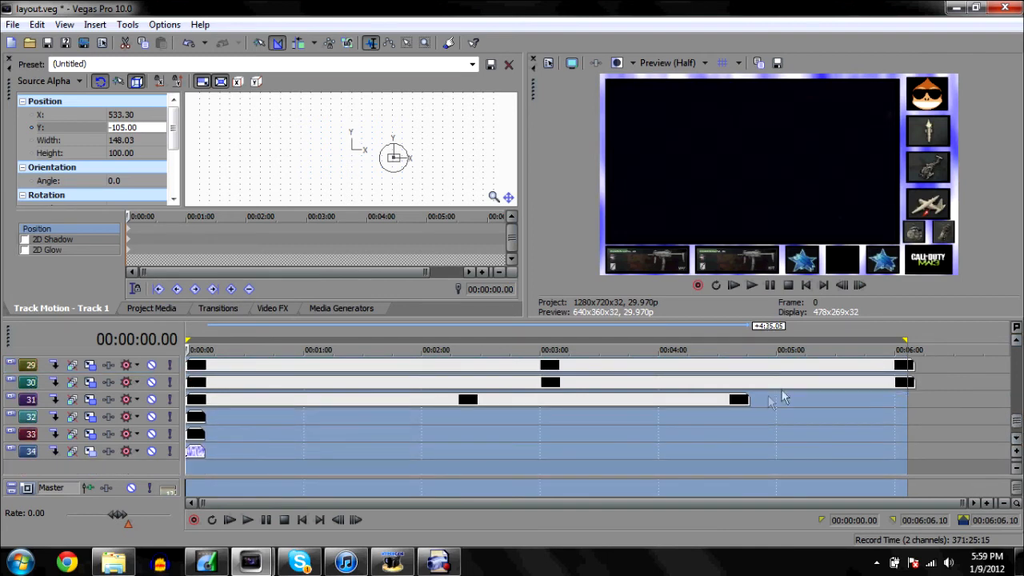
drag(748, 400, 912, 430)
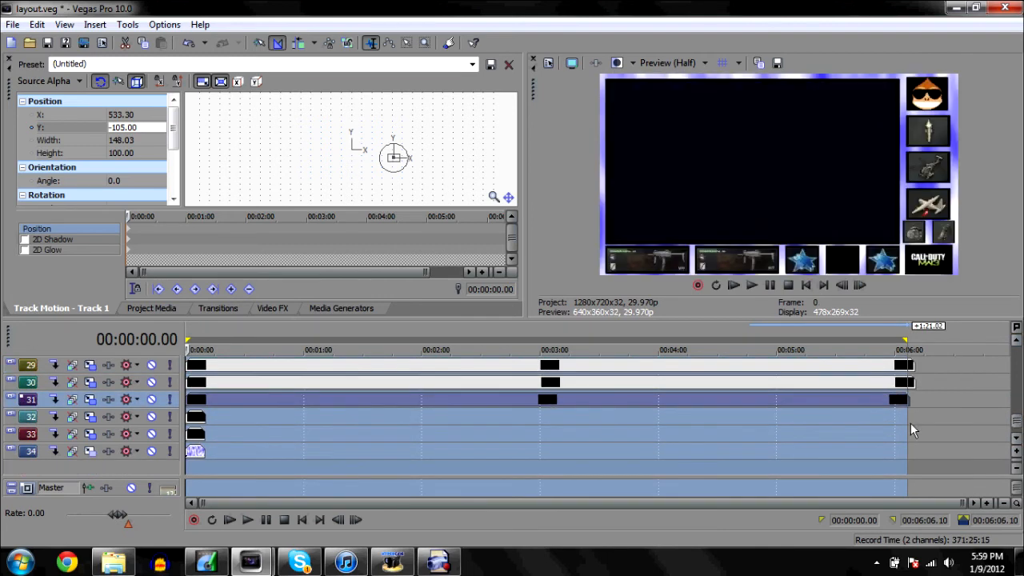
- Extend the clips on tracks 32 and 33 and the background on track 34 to the marked range's end or slightly beyond
drag(213, 420, 908, 424)
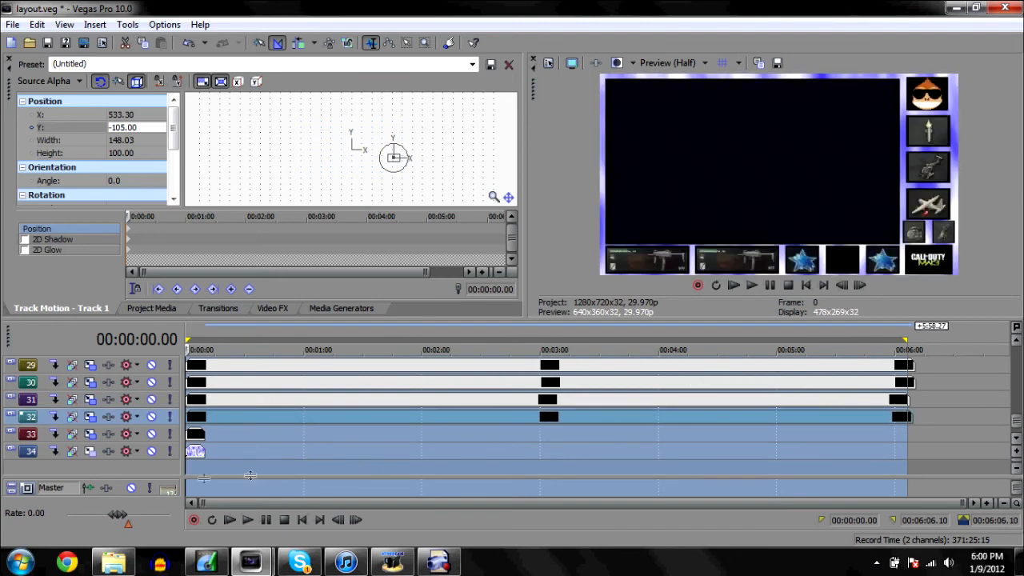
click(200, 432)
drag(200, 433, 912, 433)
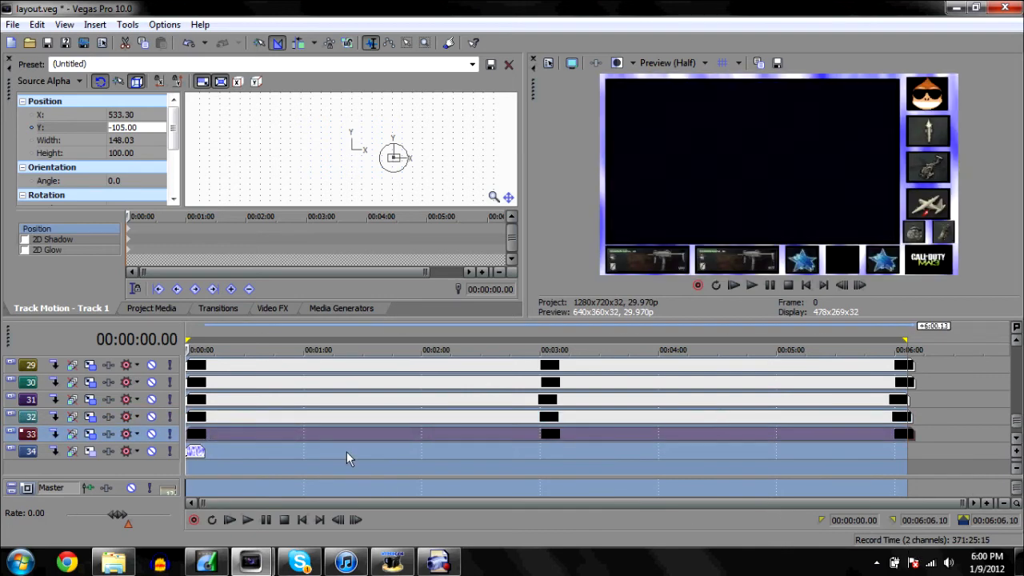
drag(208, 452, 939, 413)
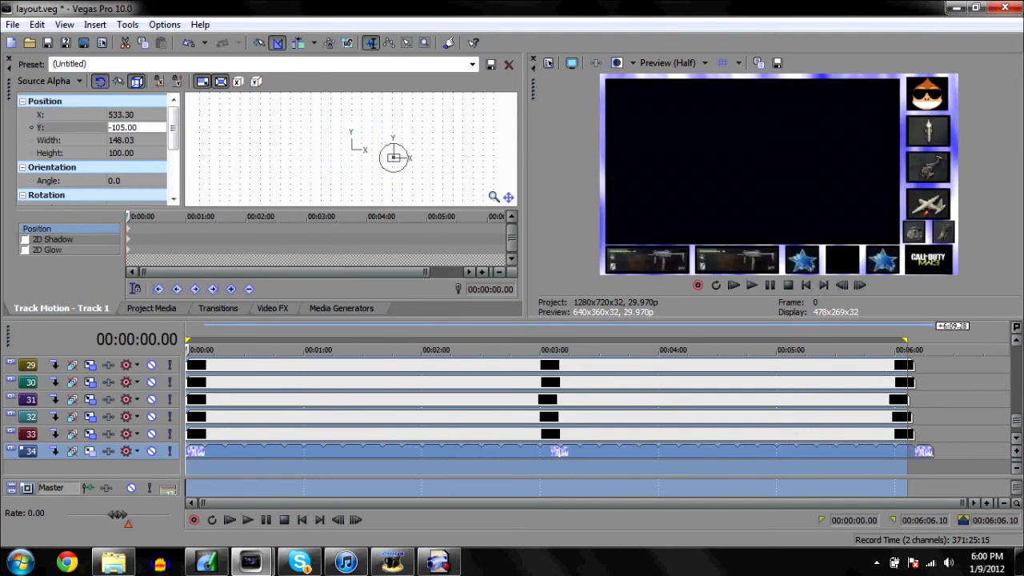
- Extend the weapon clips on tracks 17 and 15, together with their audio, to just past the gameplay clip's end
click(1016, 341)
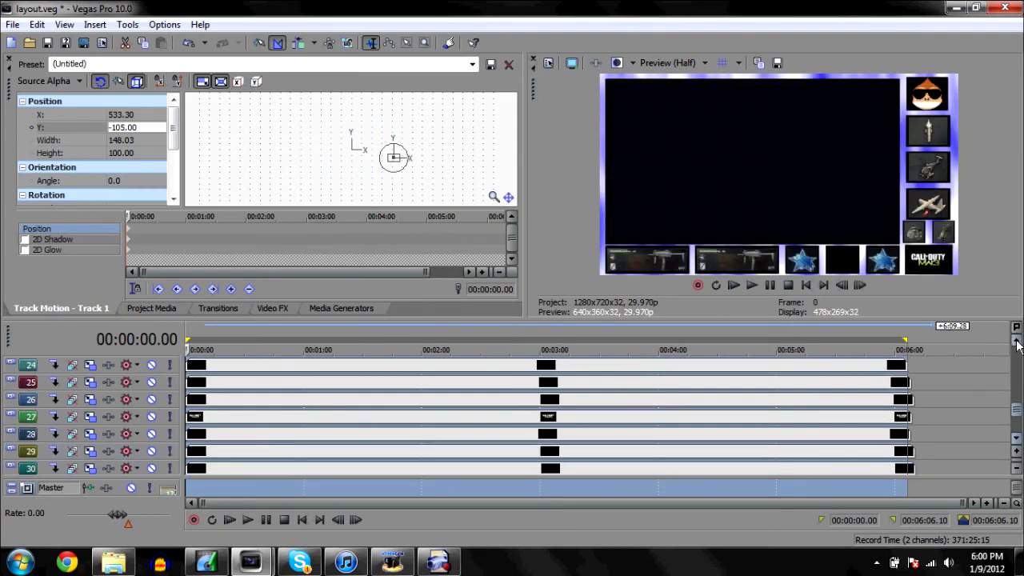
drag(1016, 341, 1016, 340)
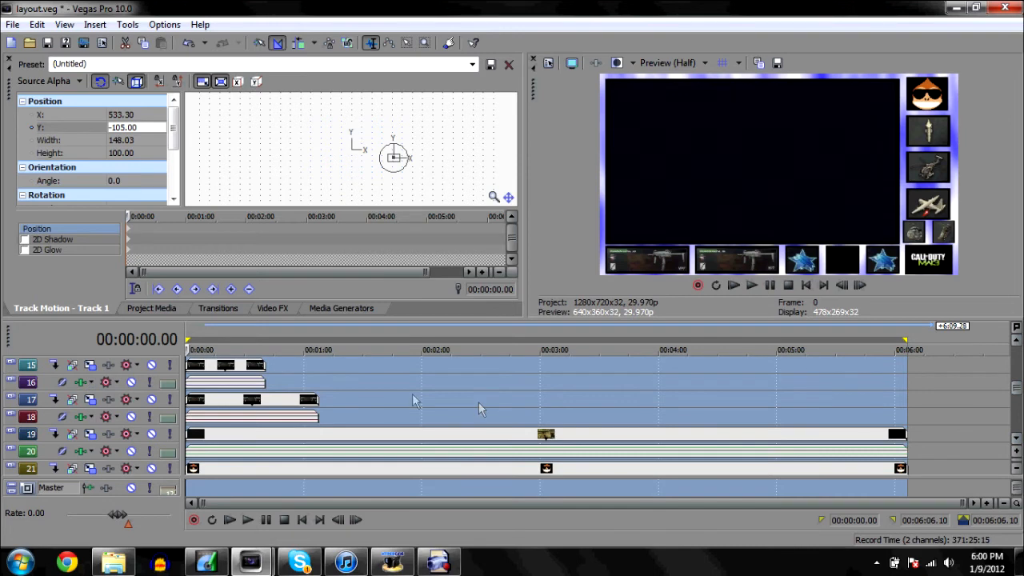
drag(322, 400, 907, 352)
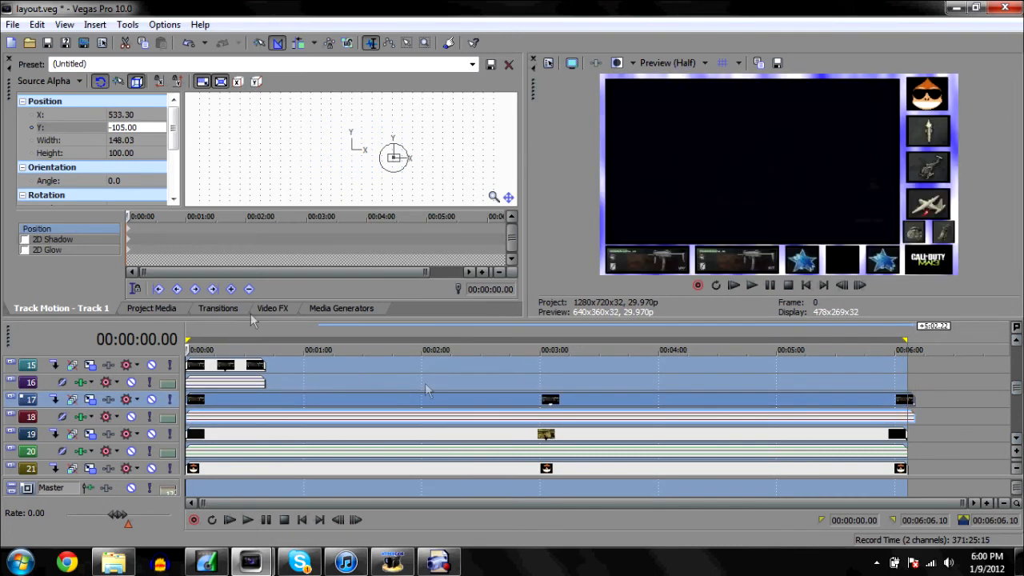
drag(264, 364, 907, 350)
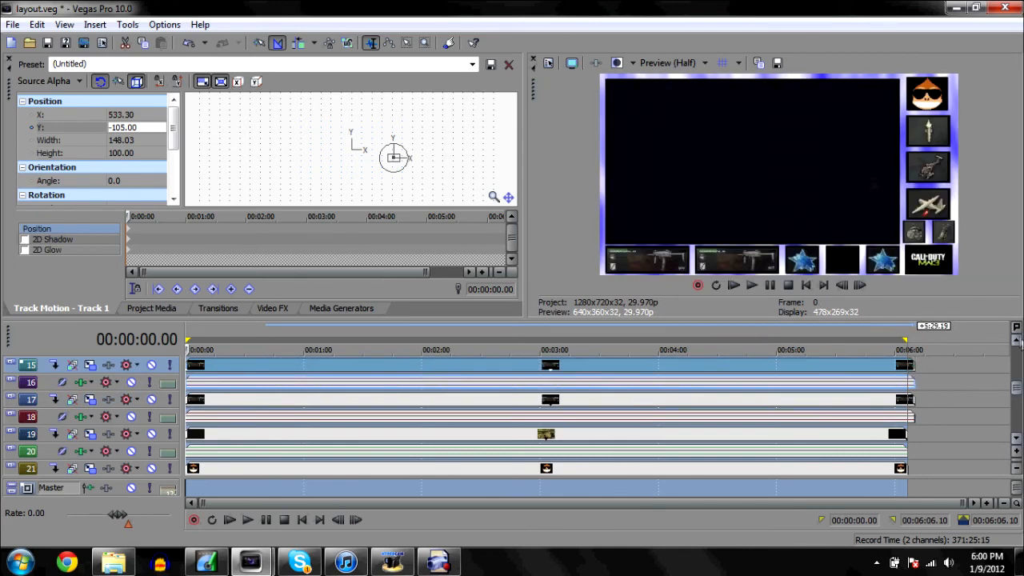
- Extend the blue star clips on tracks 13 and 11 with their audio past the gameplay clip's end, and check the tracks above
click(1017, 340)
click(1016, 339)
drag(267, 384, 911, 427)
drag(271, 362, 907, 364)
click(1017, 342)
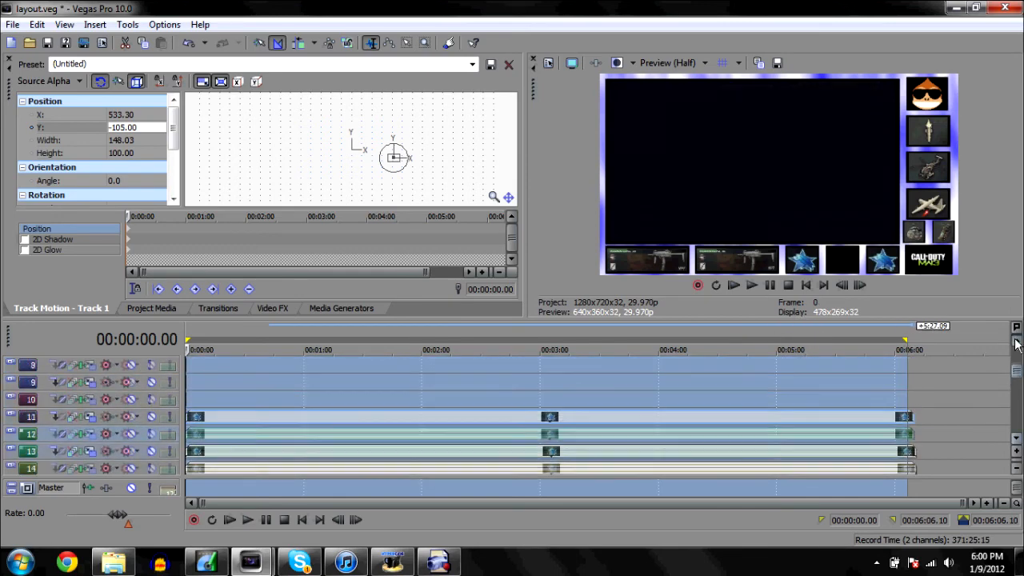
click(1017, 344)
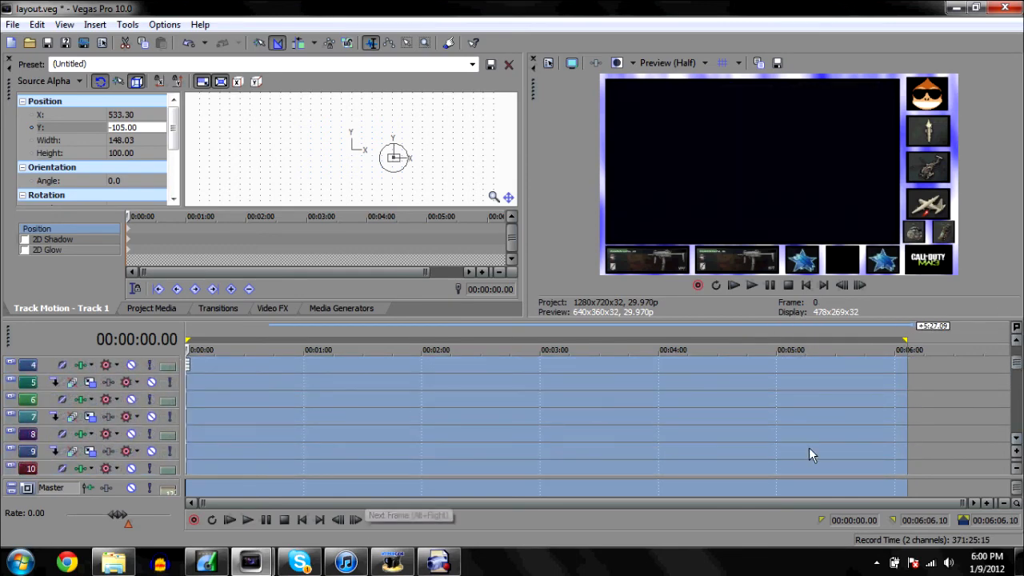
click(1017, 438)
click(1017, 439)
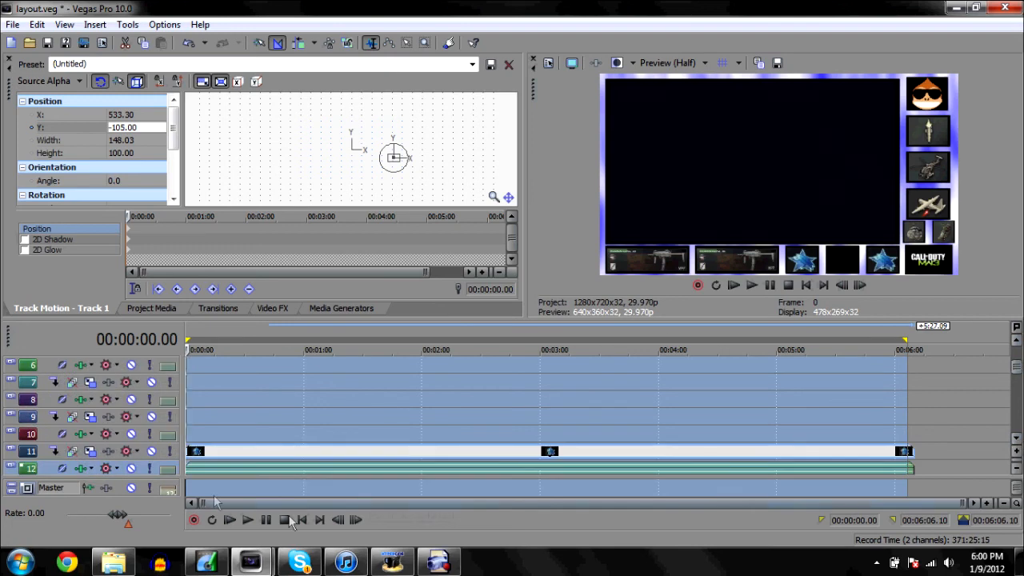
- Extend the clips on tracks 9, 7 and 5, together with their audio, to about the end of the gameplay clip's time range
drag(185, 433, 923, 320)
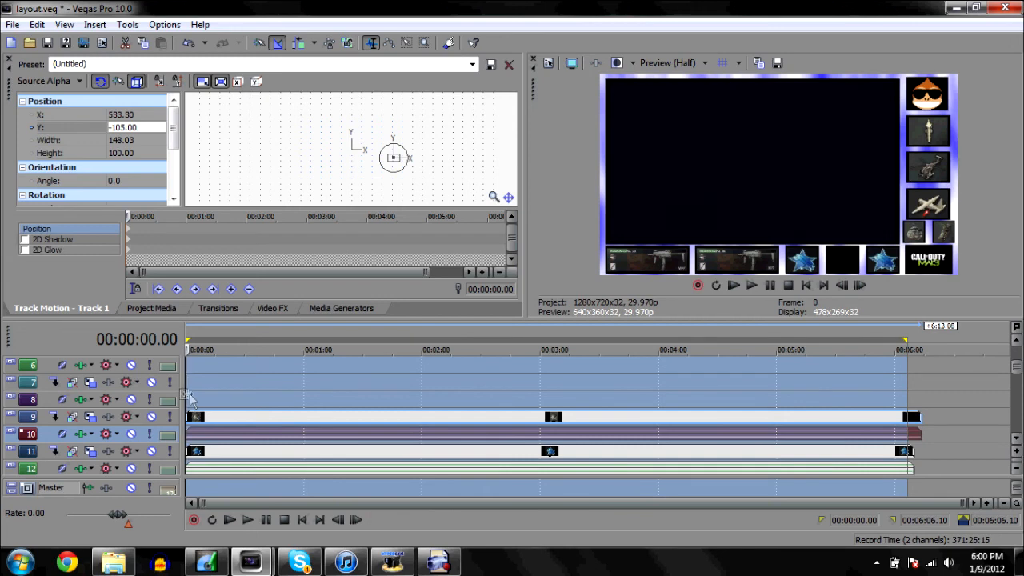
drag(185, 394, 915, 424)
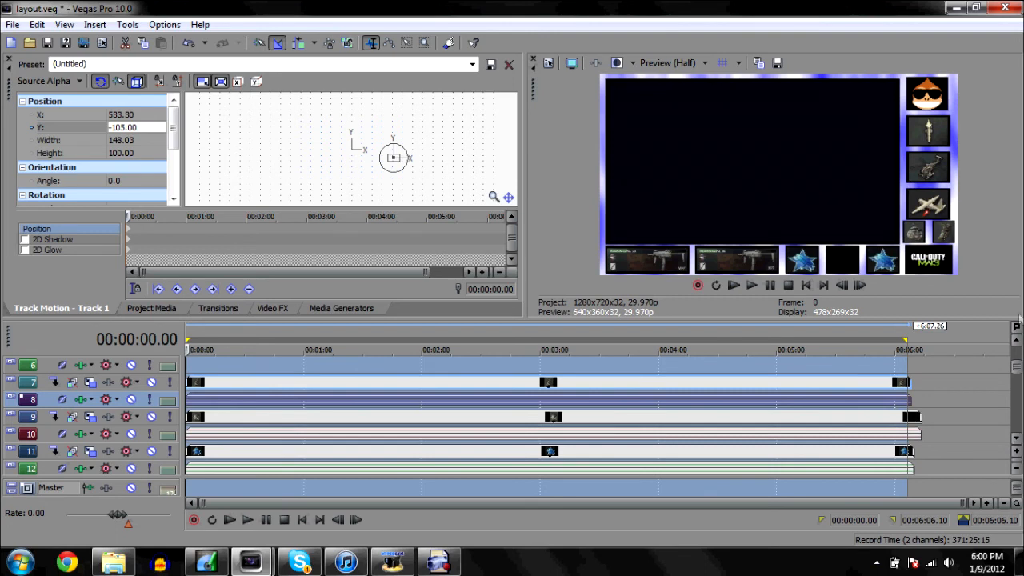
click(1017, 339)
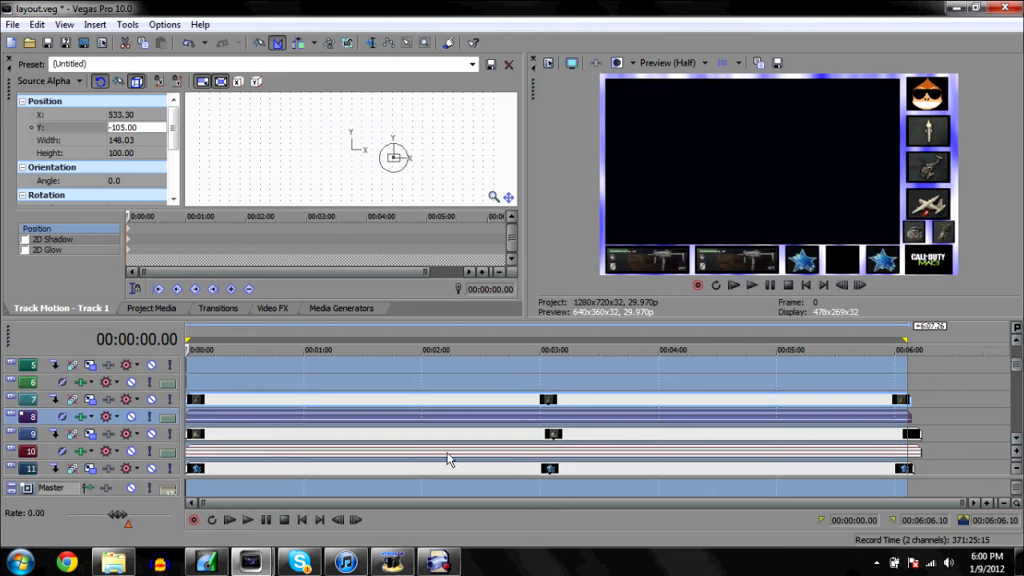
drag(184, 376, 902, 345)
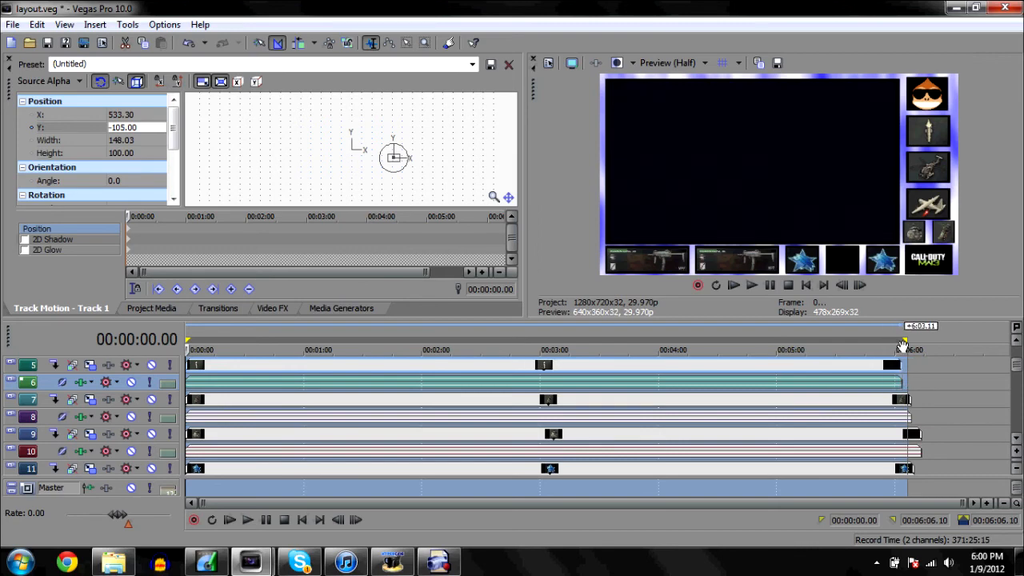
- Extend the killstreak clips on tracks 3 and 1, together with their audio, to just past the gameplay clip's end
click(1017, 340)
click(1017, 340)
click(1017, 339)
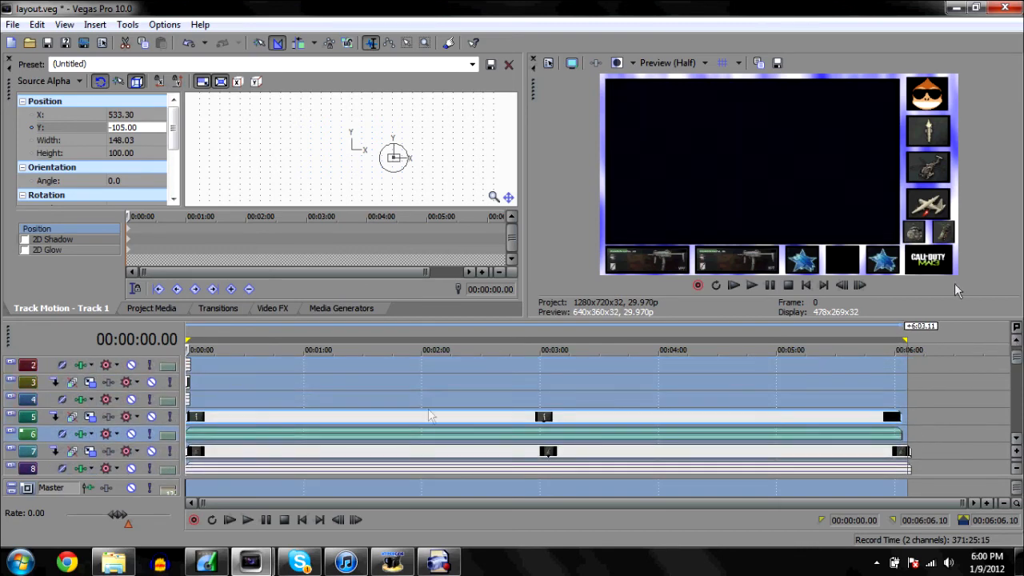
drag(192, 382, 920, 349)
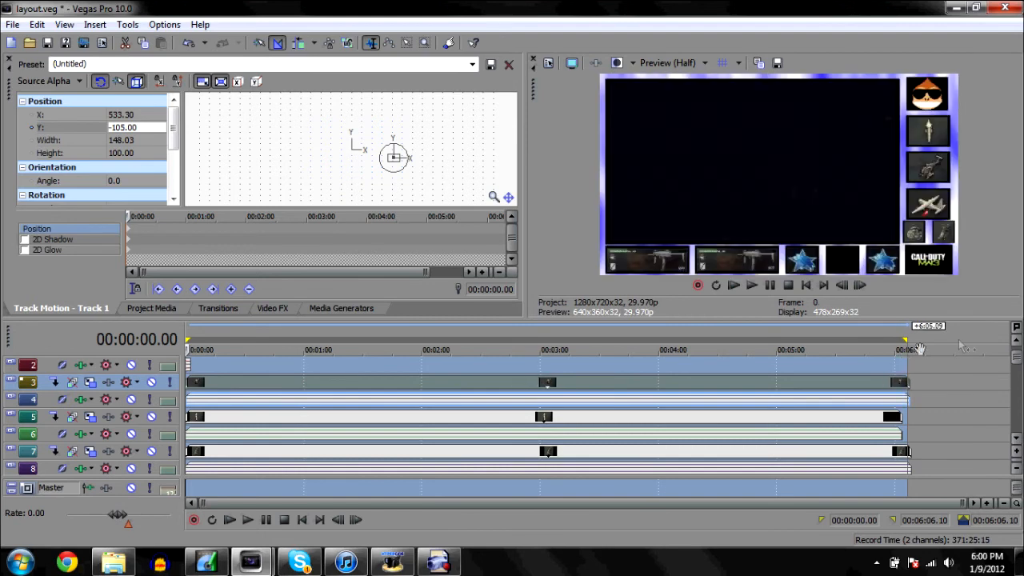
click(1017, 339)
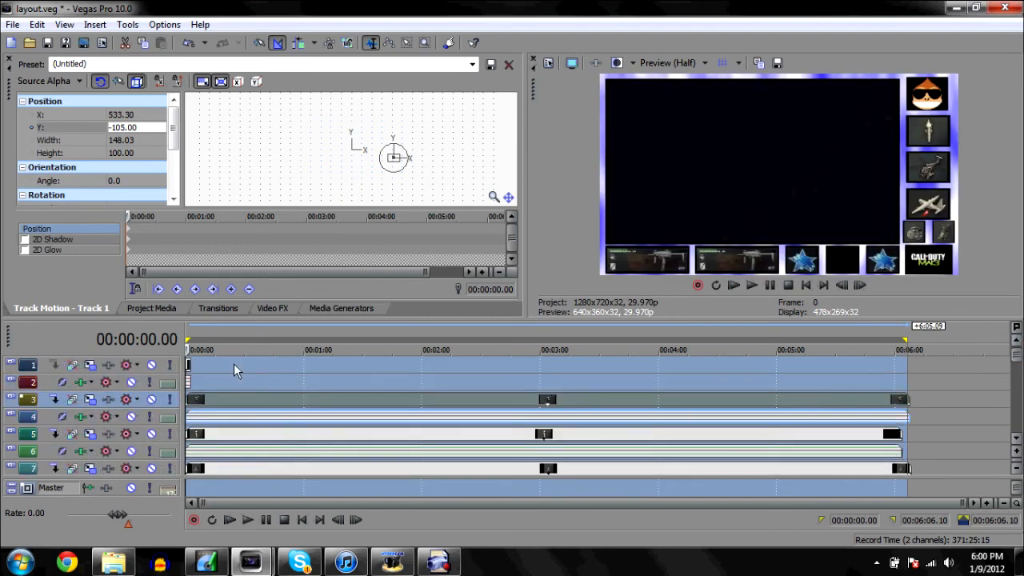
drag(193, 367, 909, 366)
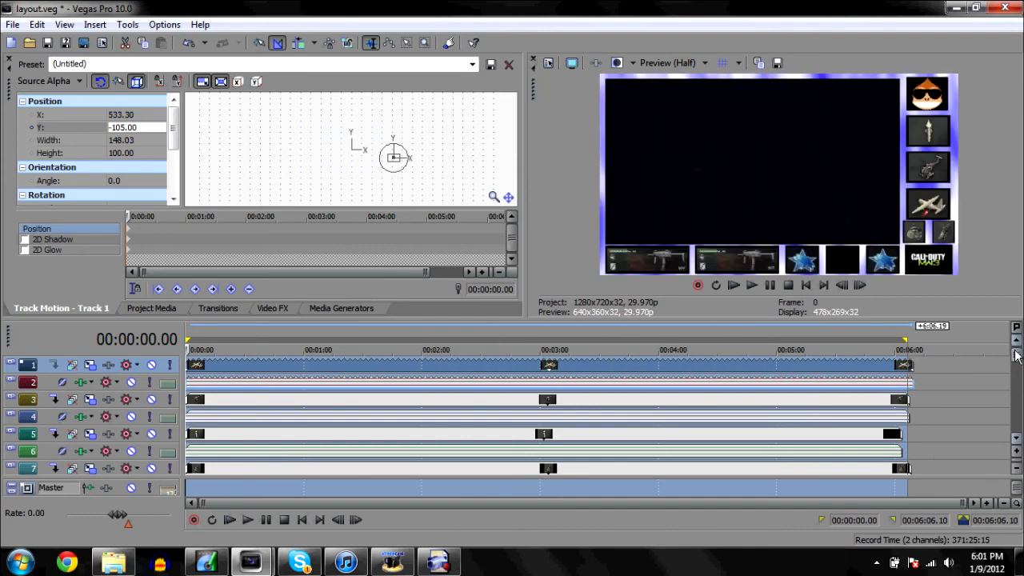
- Select the gameplay clip on track 19 and place the cursor at its end
click(987, 504)
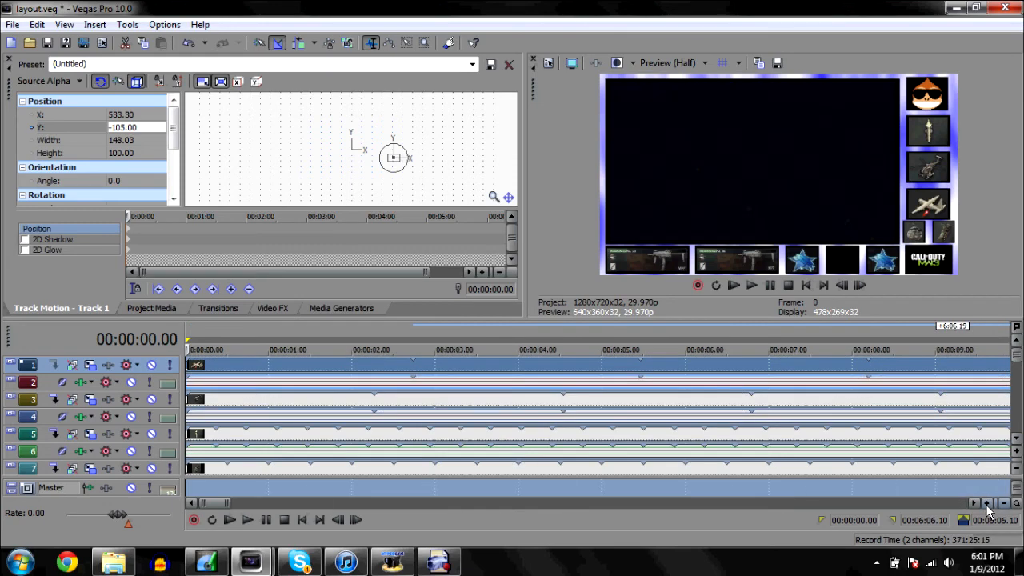
click(987, 504)
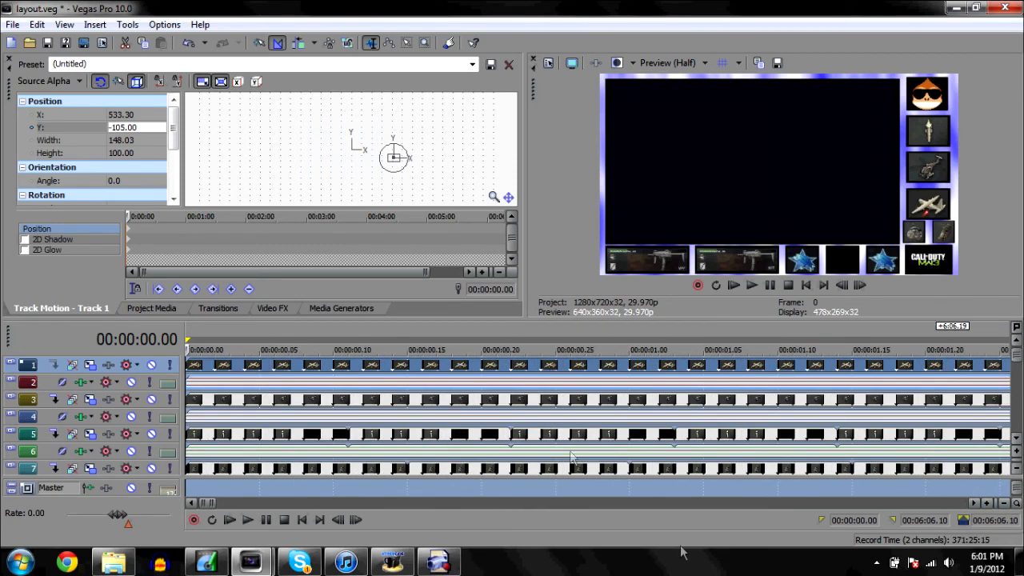
click(1003, 502)
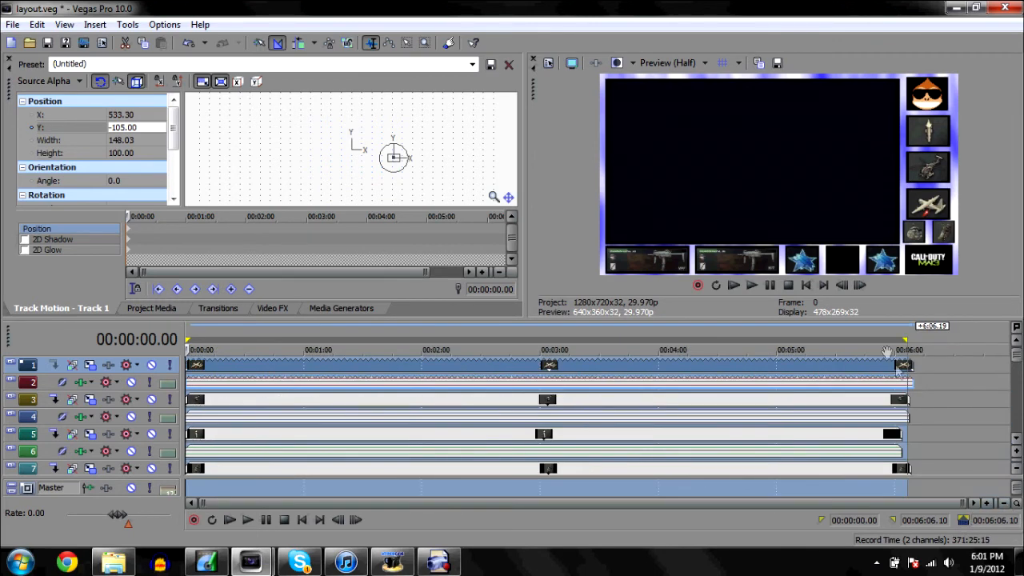
click(1016, 438)
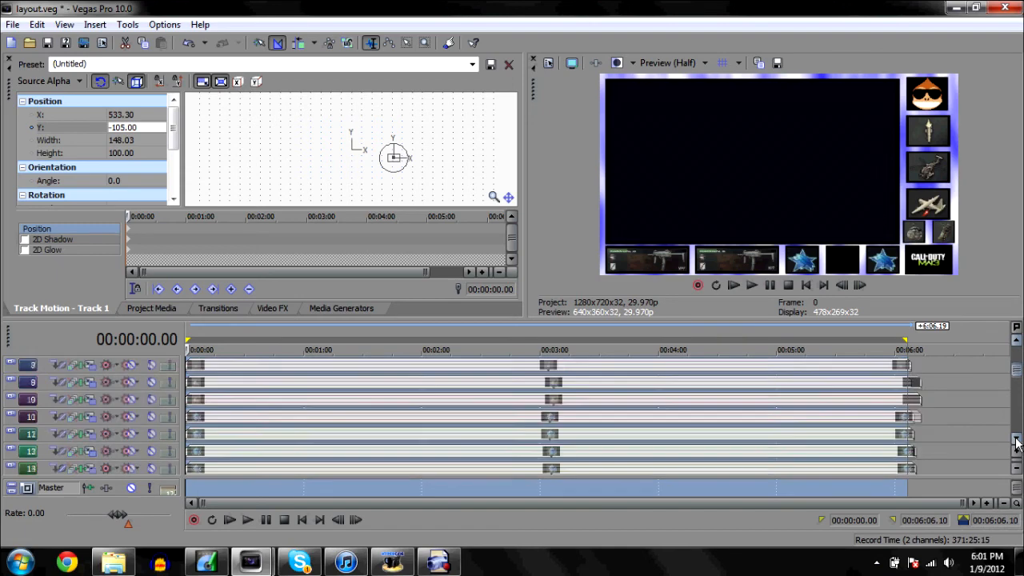
click(1016, 438)
click(1016, 438)
click(1016, 439)
click(1016, 438)
click(1016, 438)
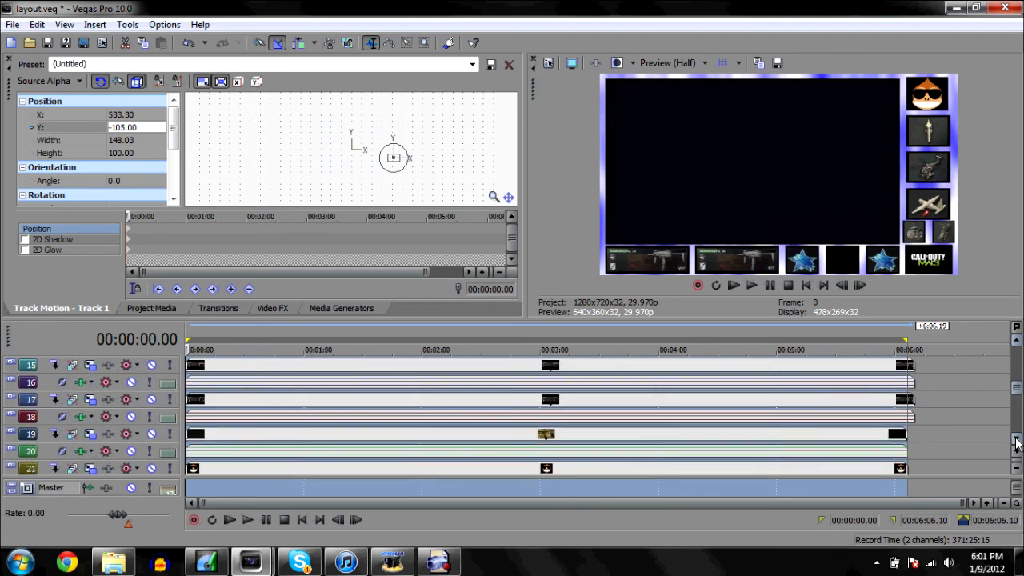
click(1016, 438)
click(903, 418)
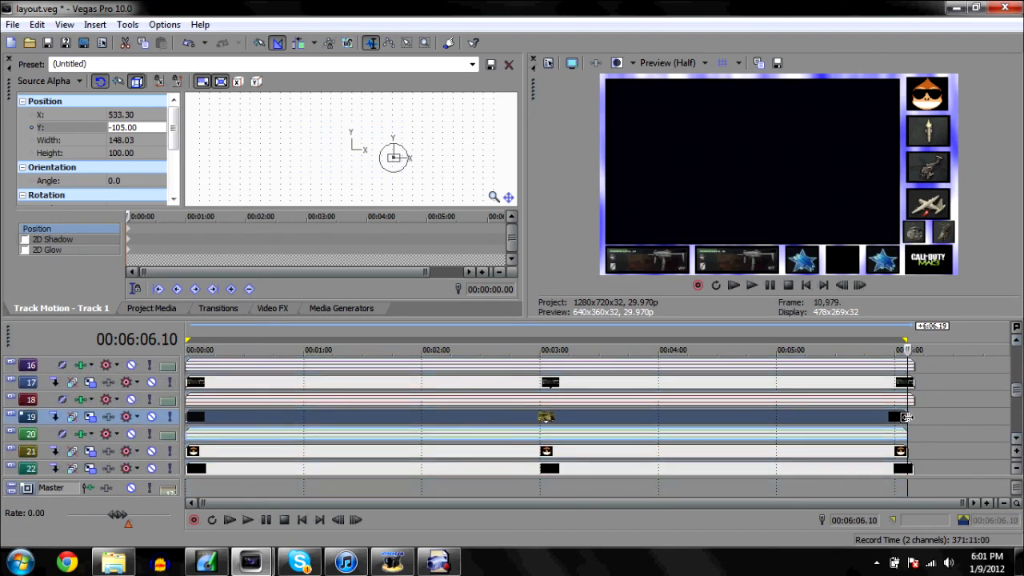
- Enlarge the track heights and trim the overhanging clips on tracks 22 and 23 back to about the gameplay clip's end
drag(1016, 389, 1016, 424)
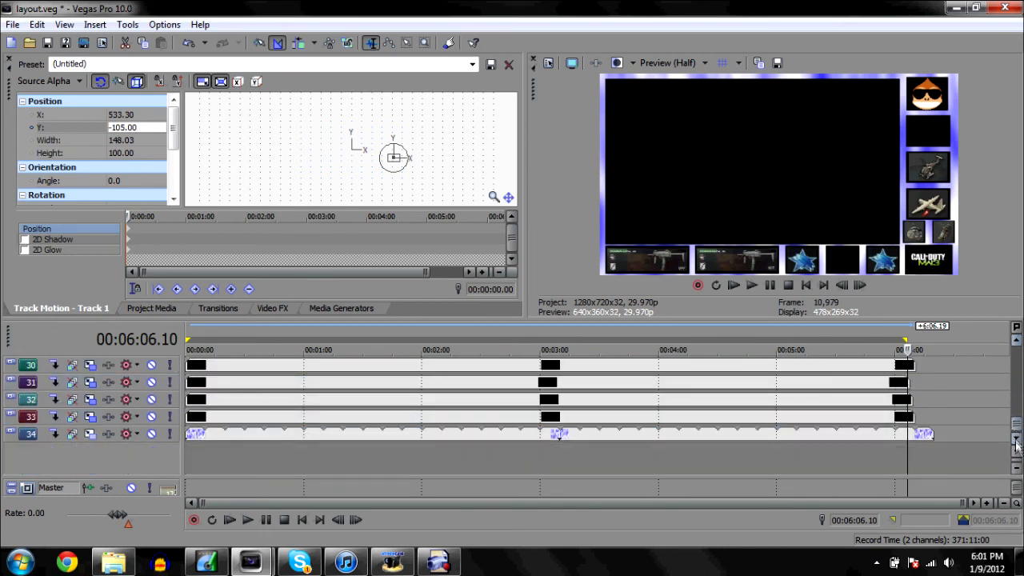
click(1017, 454)
click(1017, 453)
click(1018, 454)
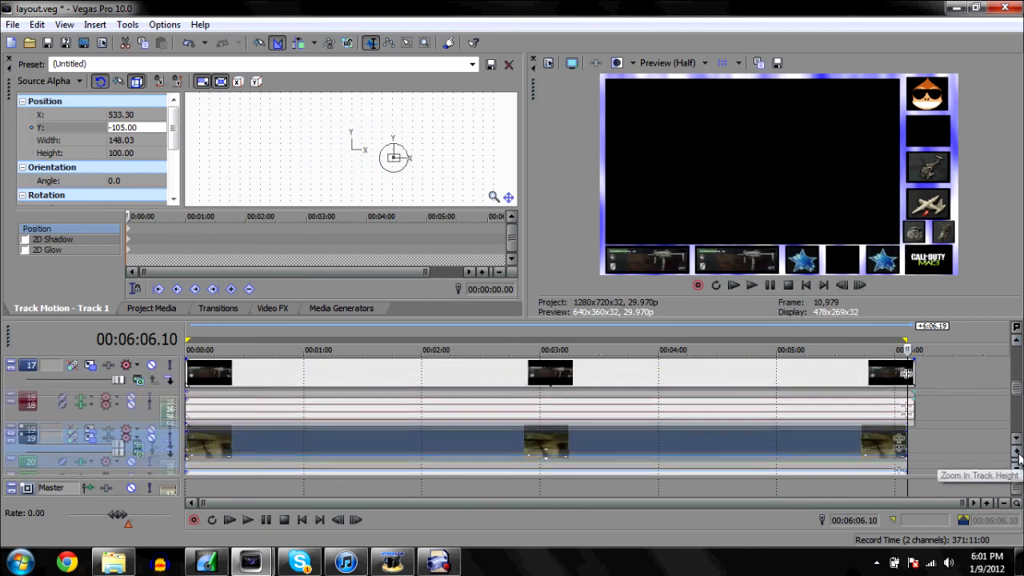
click(1017, 455)
click(1018, 454)
click(1018, 454)
click(1018, 455)
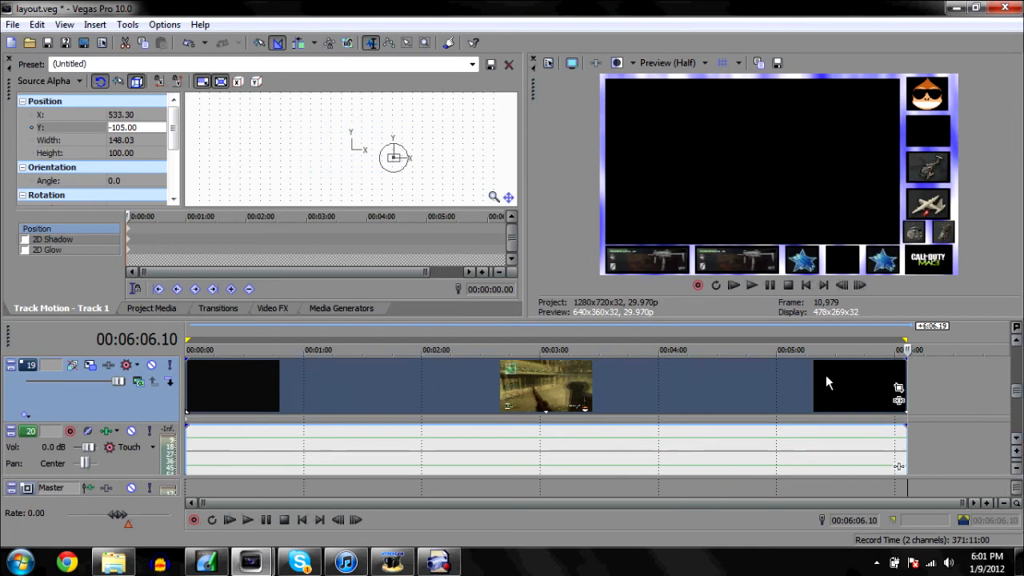
click(1017, 438)
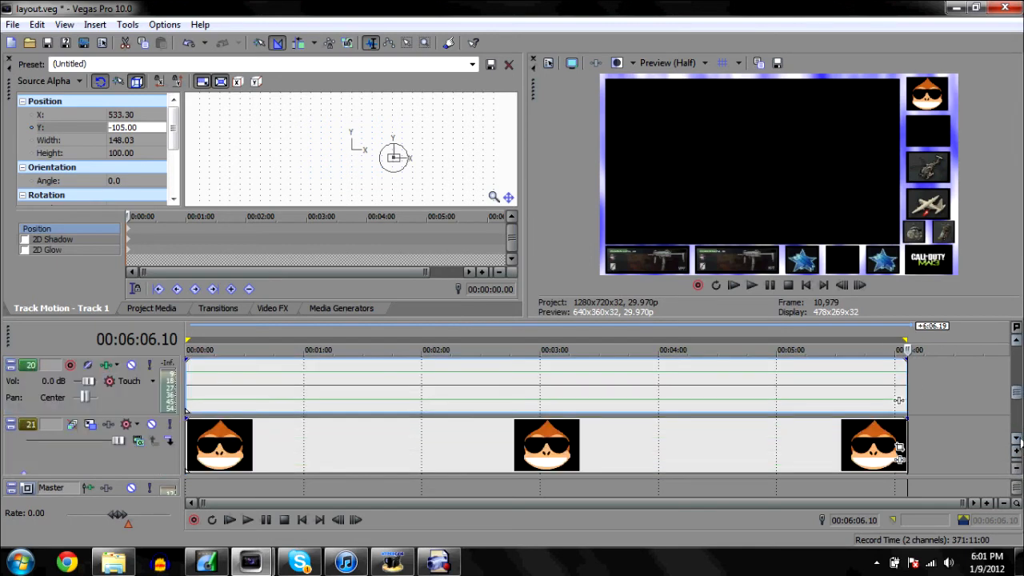
click(1019, 440)
drag(915, 434, 910, 435)
click(1018, 441)
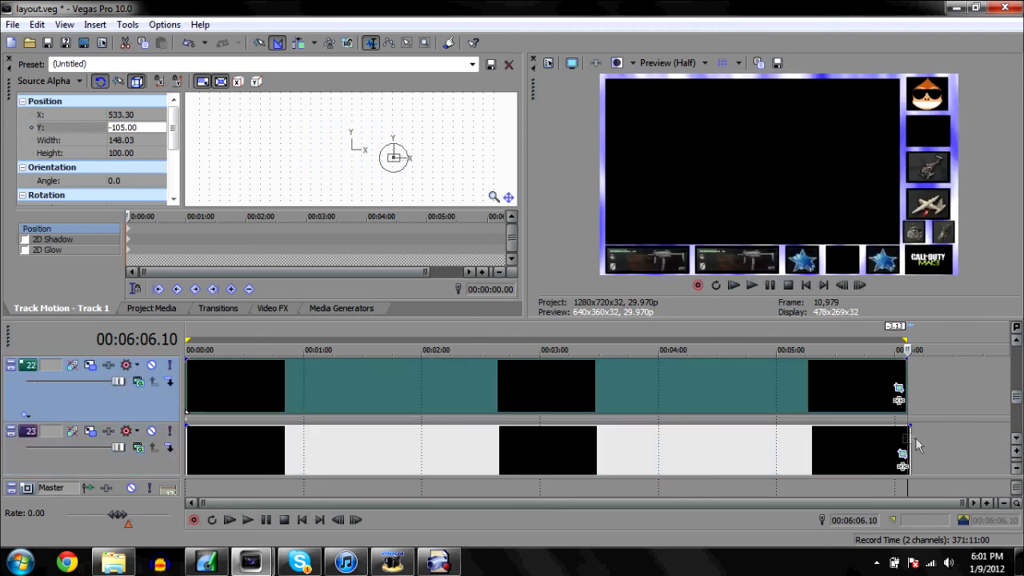
click(907, 435)
drag(908, 437, 908, 432)
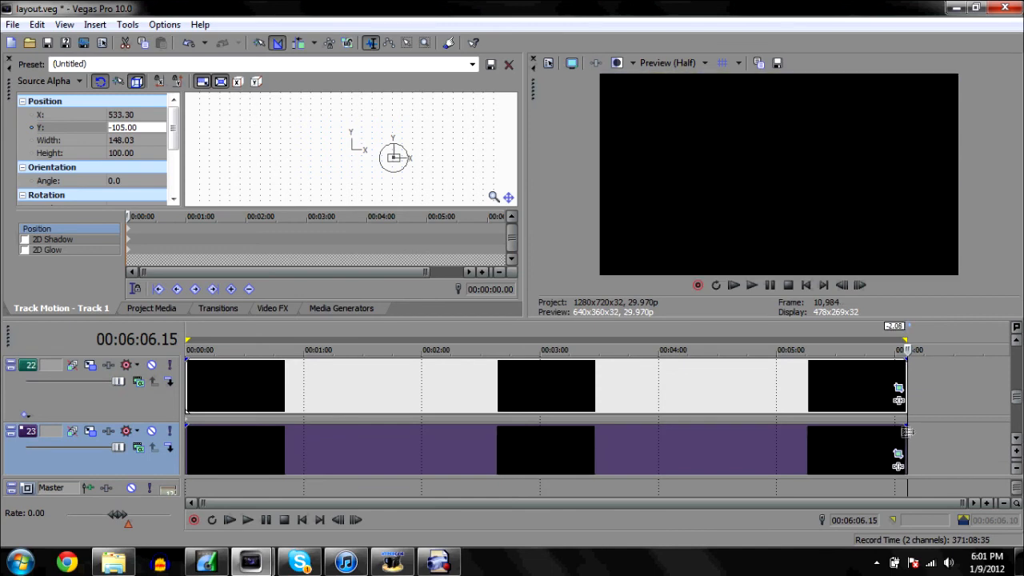
- Align the ends of the clips on tracks 23 and 22 exactly with the cursor at 00:06:06.15
click(986, 502)
click(985, 502)
click(985, 502)
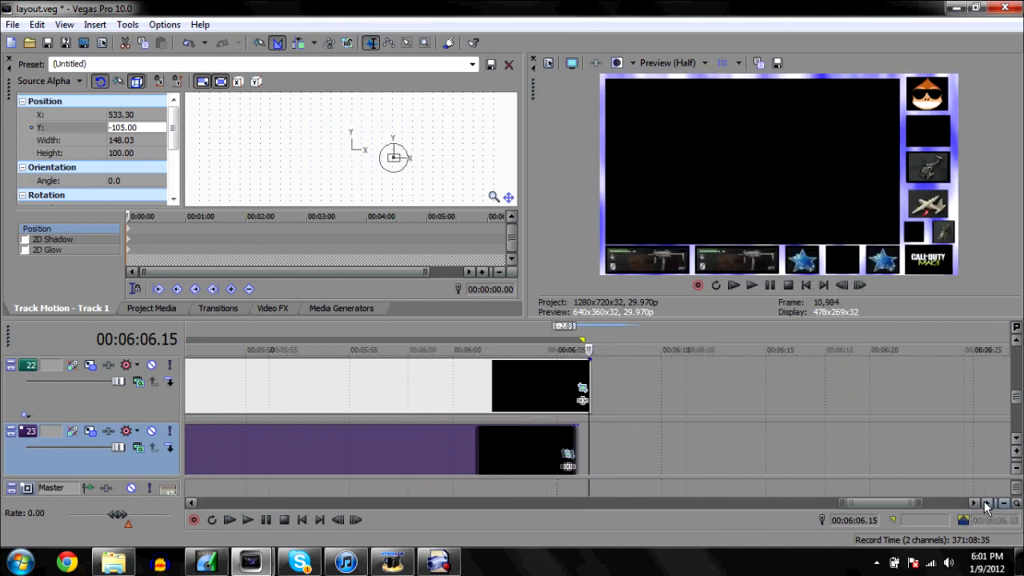
drag(552, 451, 589, 445)
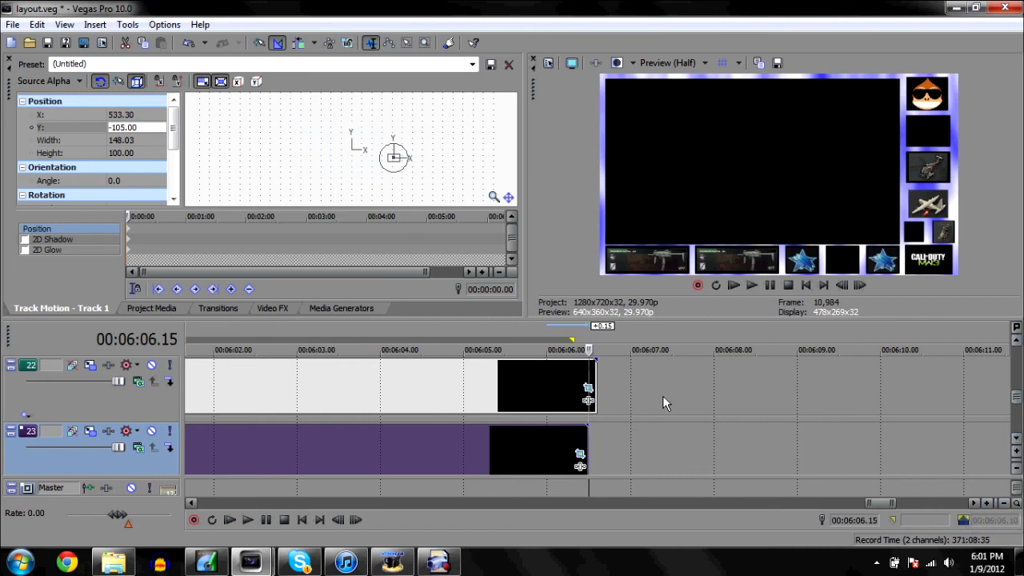
drag(596, 365, 589, 365)
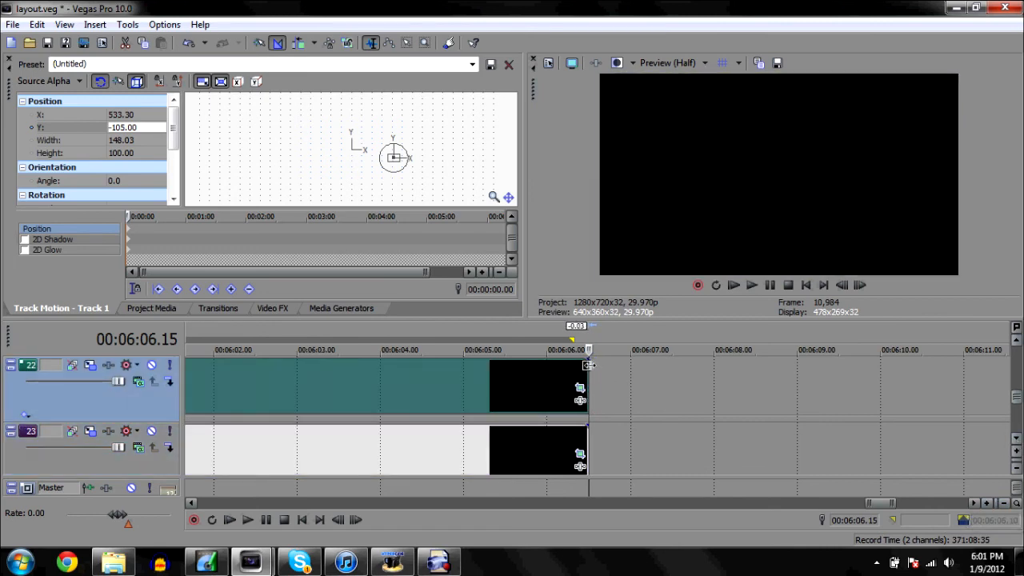
- Trim the ends of the clips on tracks 24, 25 and 26 back to the cursor at 00:06:06.15
click(1015, 440)
drag(588, 389, 584, 379)
drag(730, 451, 586, 433)
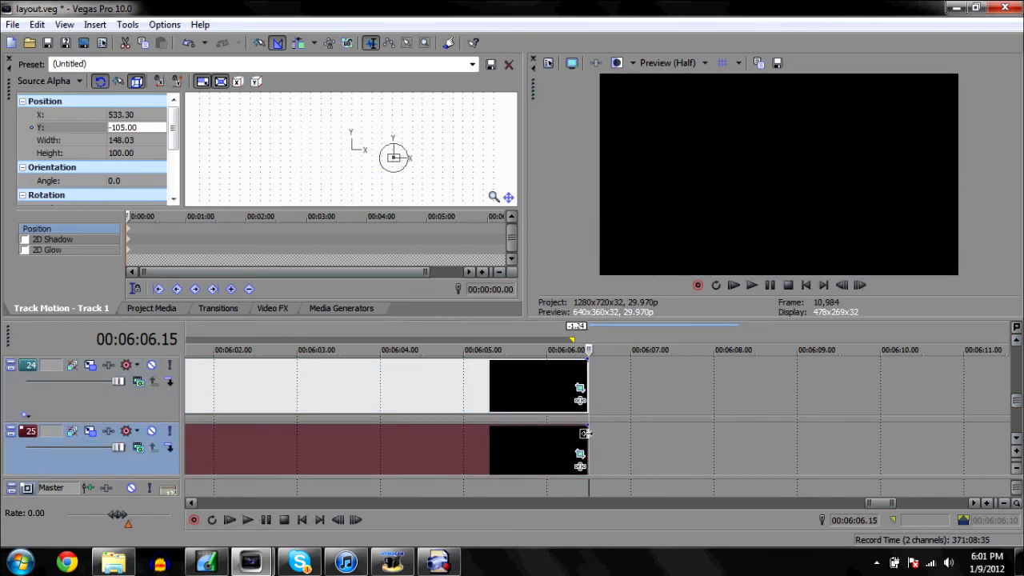
click(1016, 442)
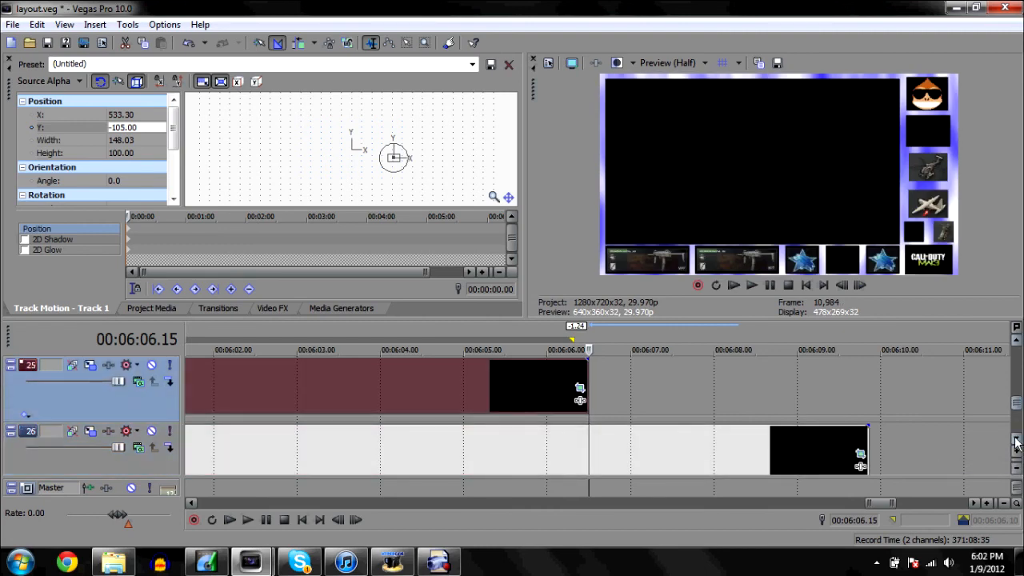
drag(868, 446, 588, 454)
- Trim the Call of Duty MW3 logo clip on track 27 and the clip on track 28 back to the cursor
click(1016, 439)
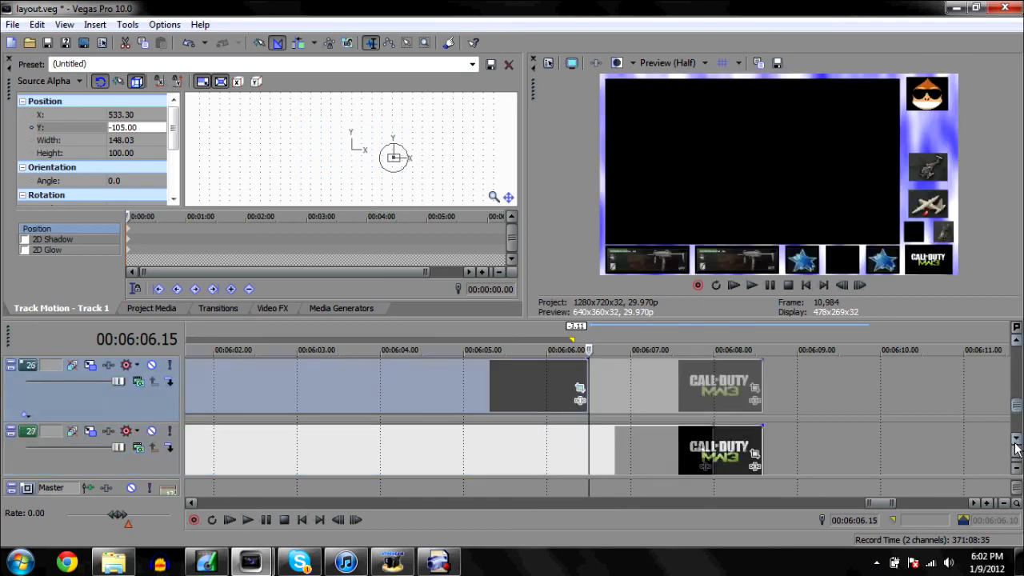
click(1017, 439)
drag(747, 374, 585, 392)
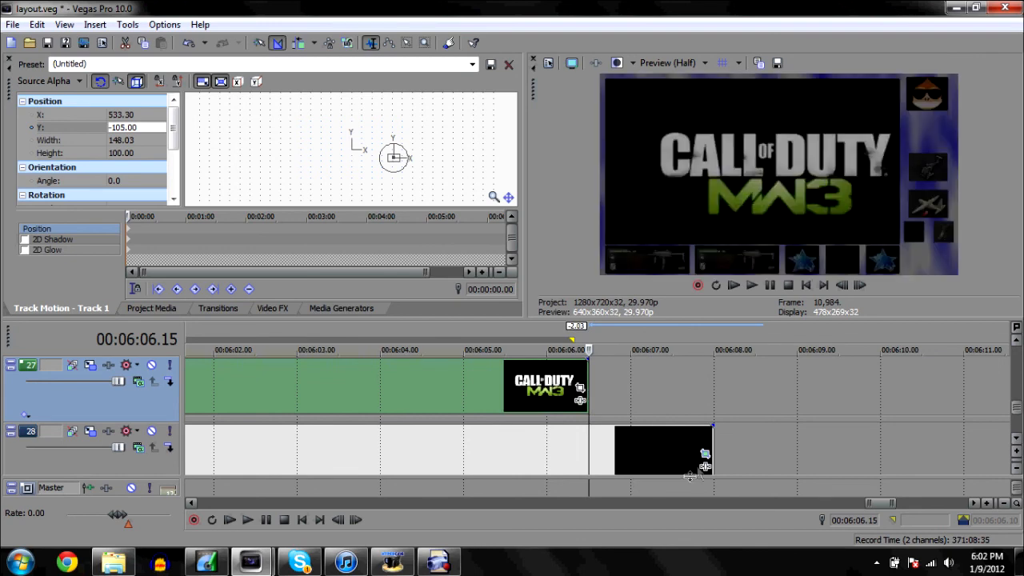
drag(710, 431, 588, 426)
- Return the cursor to the end of the clip on track 28 and trim the clip on track 29 to match
scroll(961, 402, down, 2)
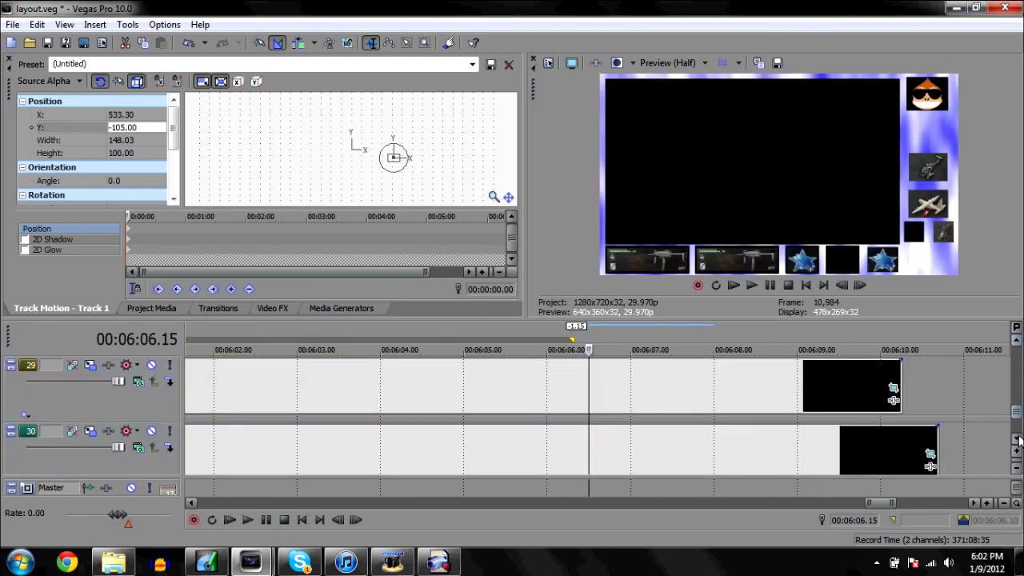
click(899, 385)
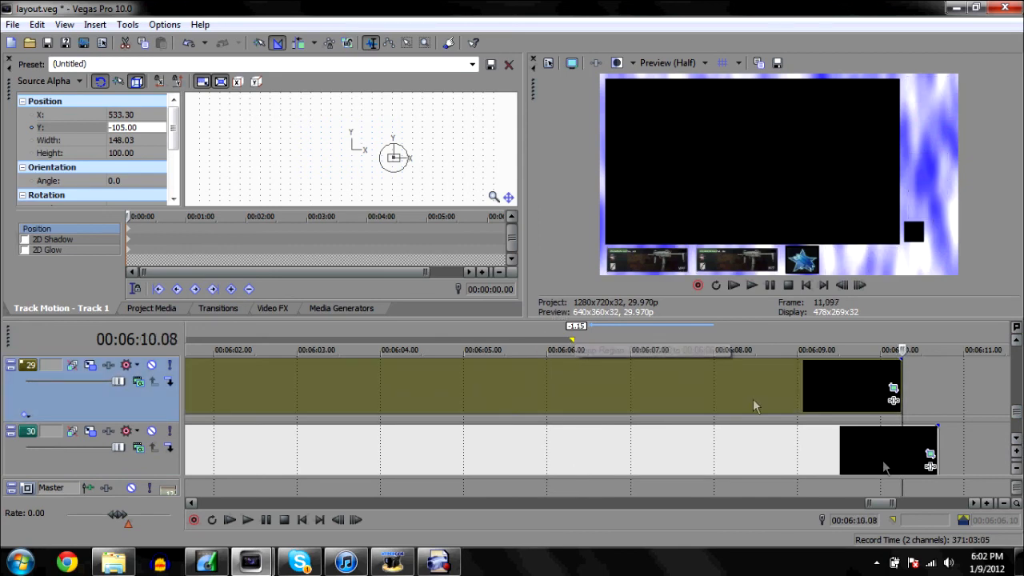
click(1016, 339)
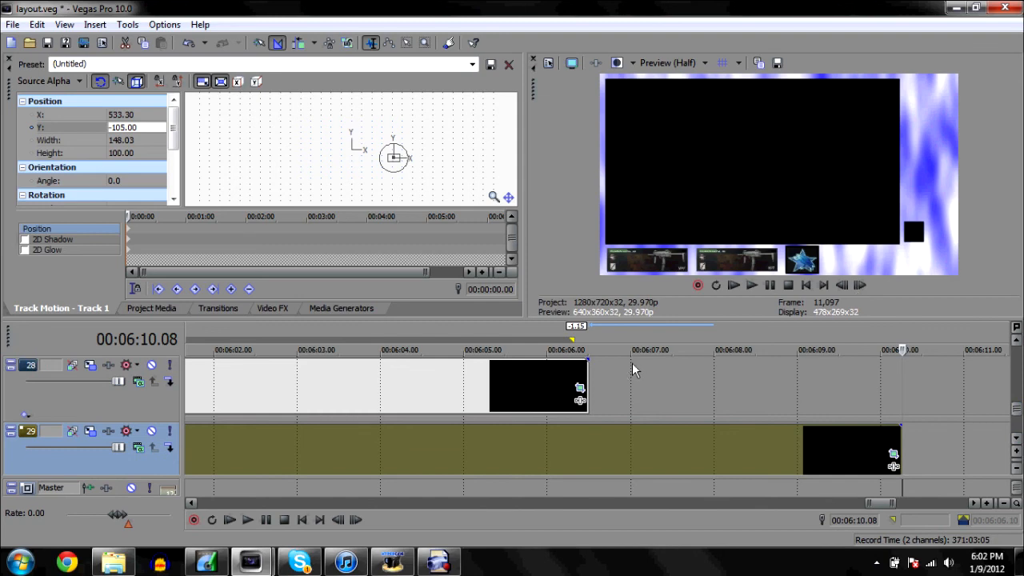
click(592, 384)
drag(892, 456, 579, 456)
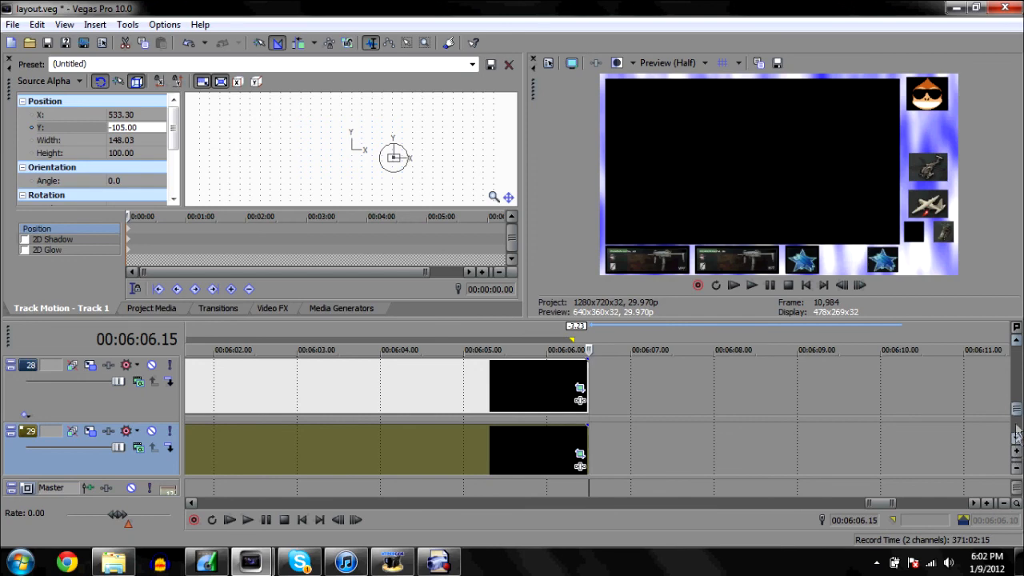
- Check the clip ends on the first and last tracks, and preview the layout at the gameplay's end and near 00:03:01
drag(1017, 426, 1014, 345)
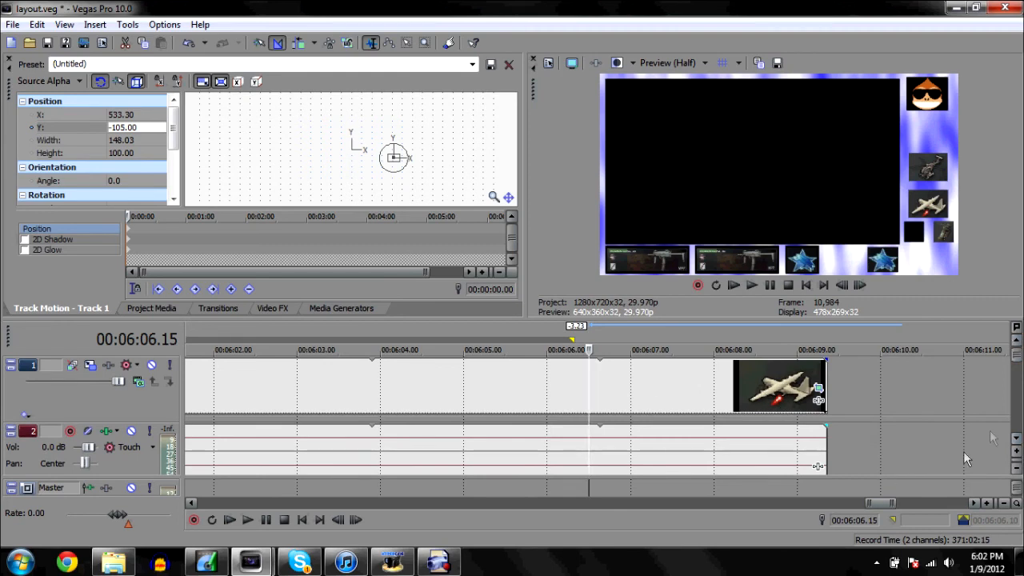
drag(1014, 361, 1014, 445)
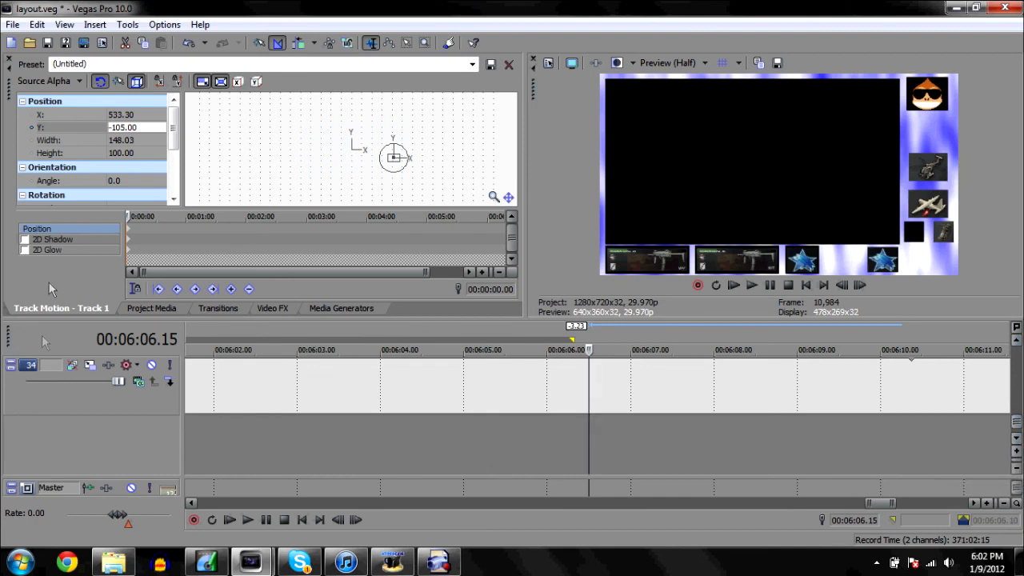
scroll(818, 465, up, 15)
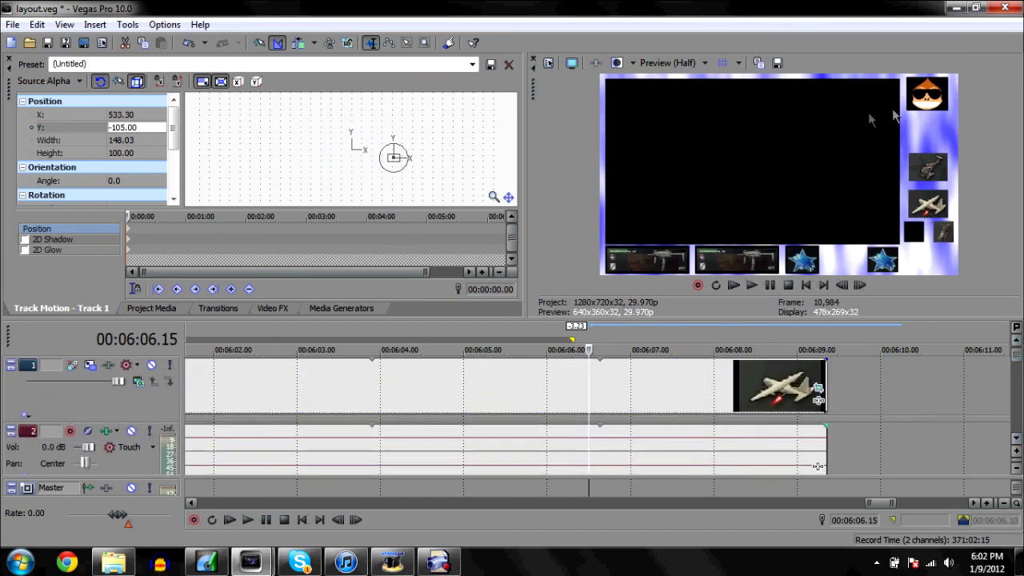
click(233, 374)
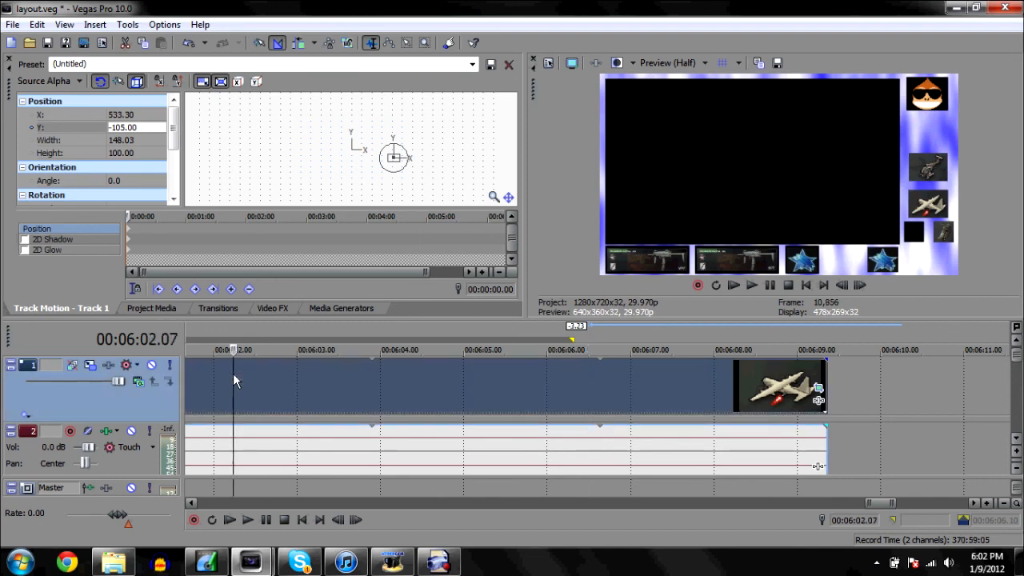
click(1003, 504)
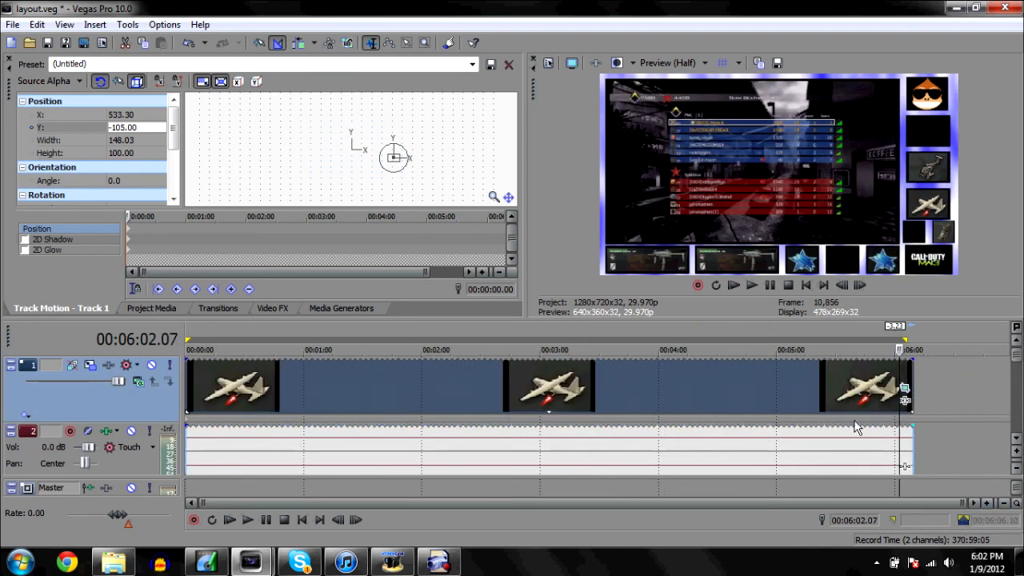
click(543, 393)
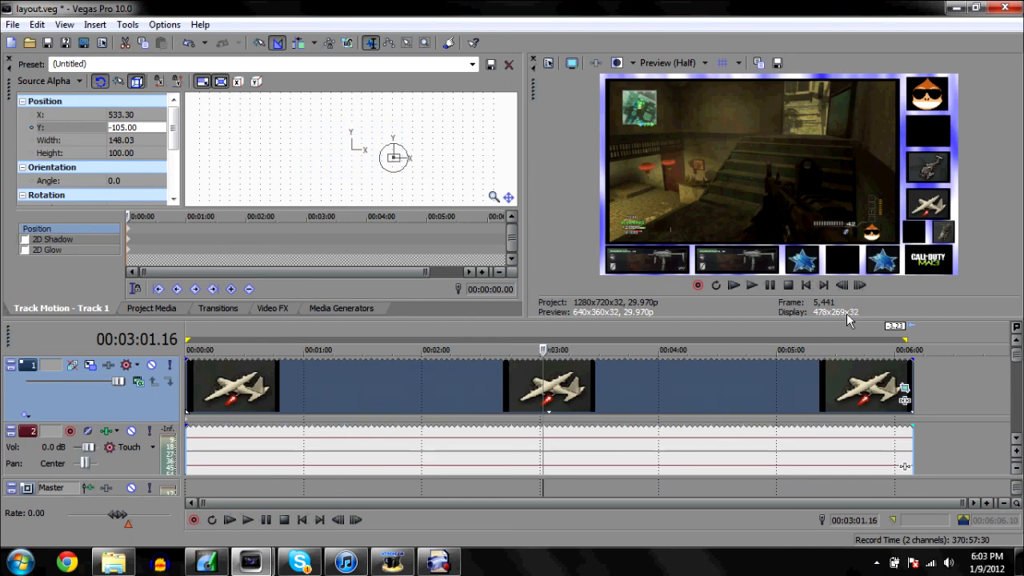
- Split the missile killstreak clip on track 5 at 00:03:16.00
click(1016, 437)
click(1016, 438)
click(1016, 438)
click(1016, 437)
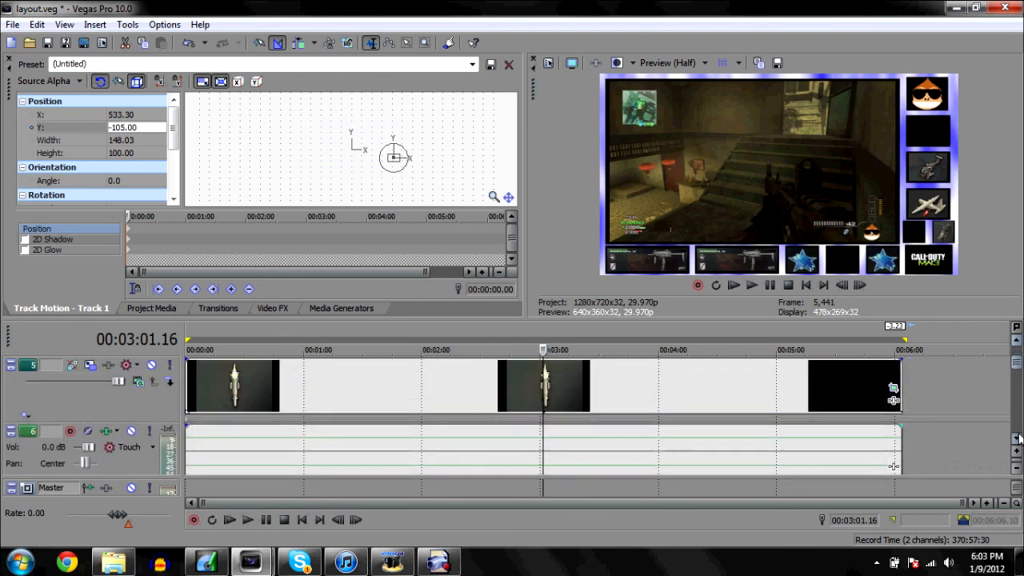
click(573, 384)
key(s)
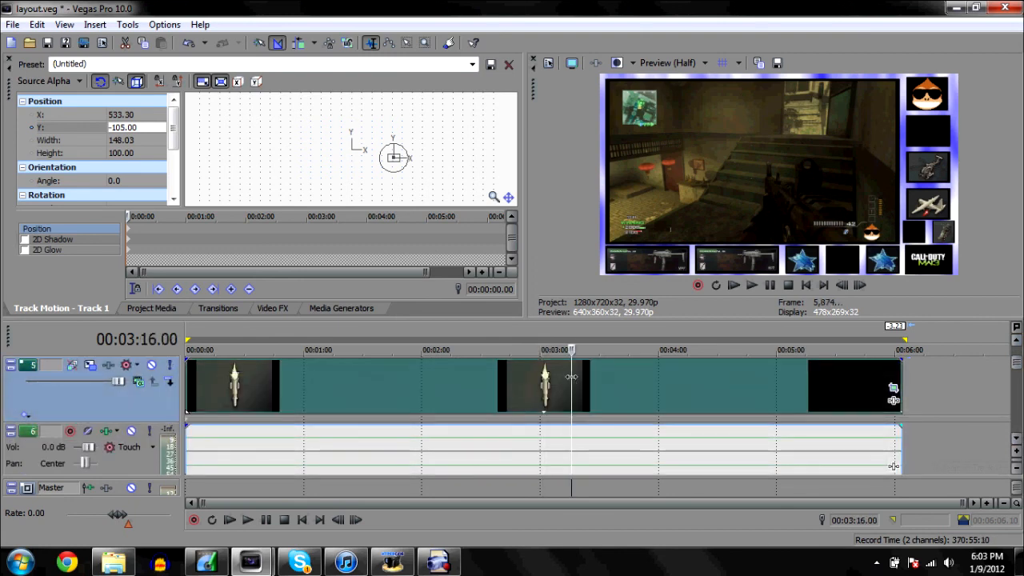